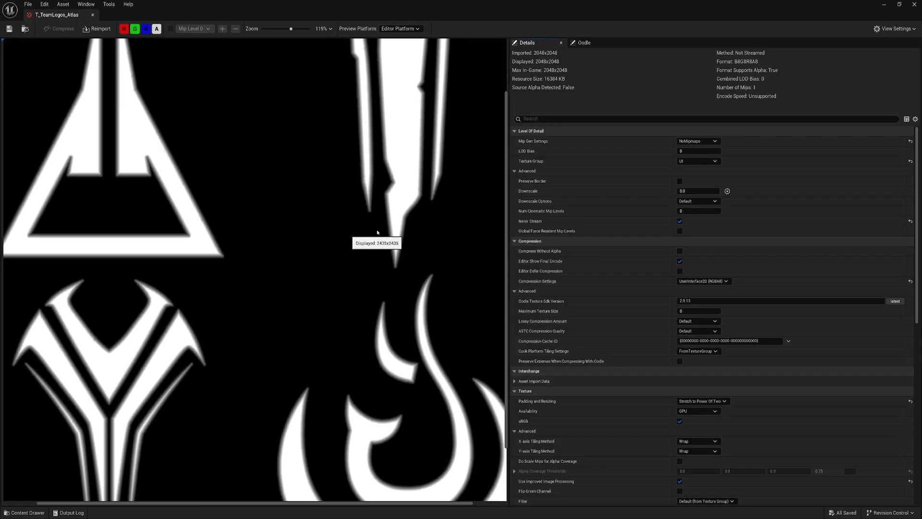
Examine the logo shapes in the T_TeamLogos_Atlas texture up close.
scroll(256, 243, "up", 1)
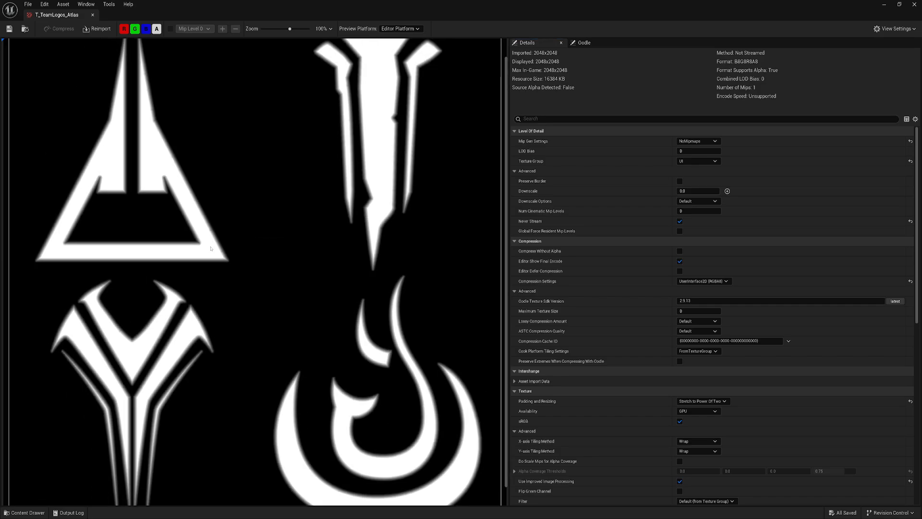
scroll(144, 346, "up", 2)
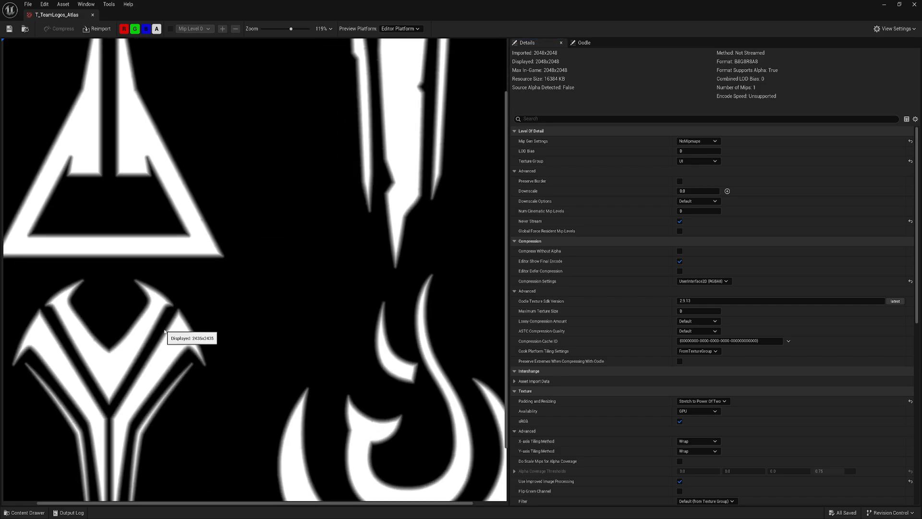
scroll(186, 325, "down", 4)
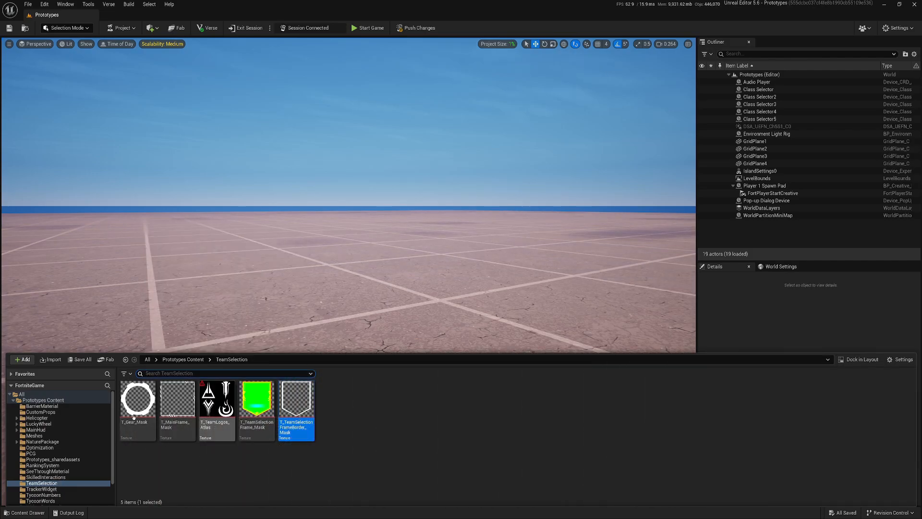
Open the T_Gear_Mask texture from the TeamSelection folder and look over its available compression settings.
mouse_move(286, 432)
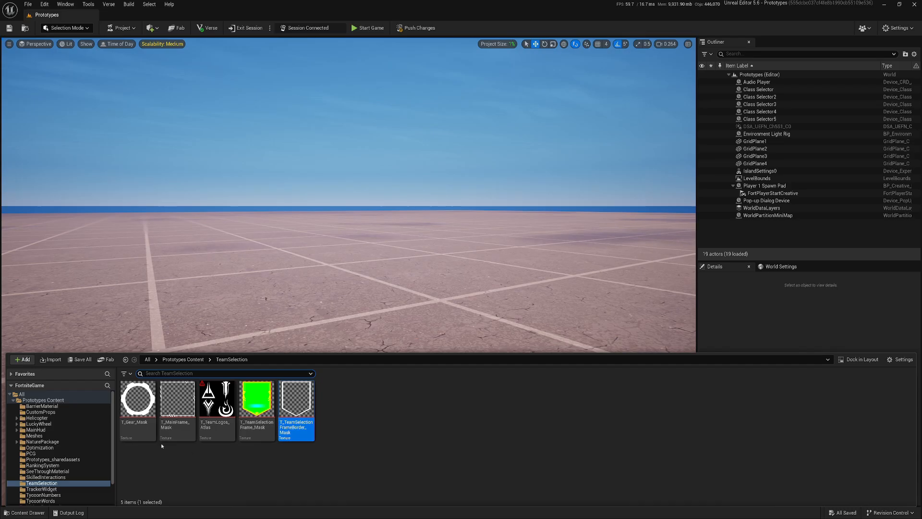
left_click(140, 409)
double_click(140, 409)
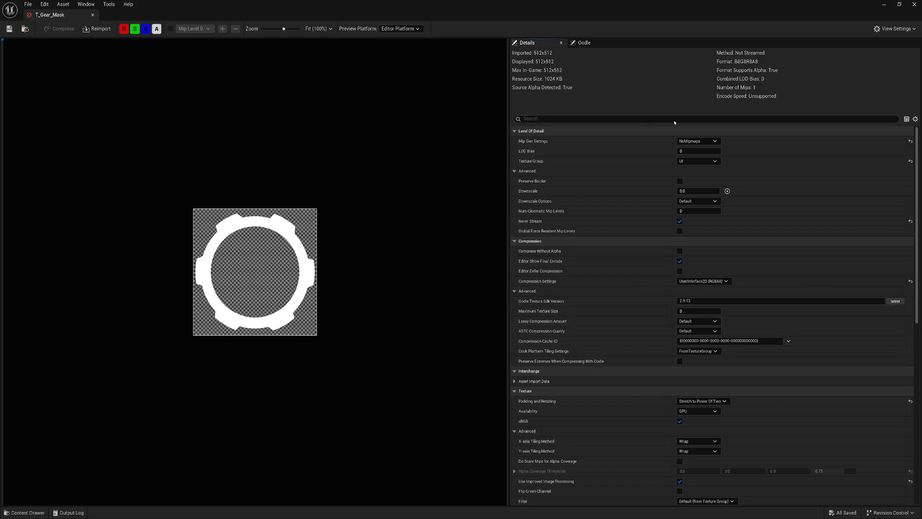
left_click(701, 281)
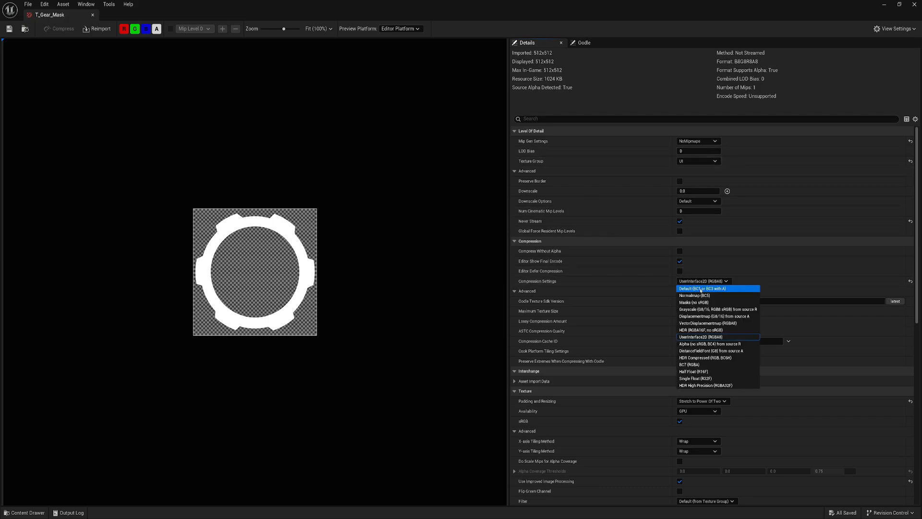
left_click(663, 289)
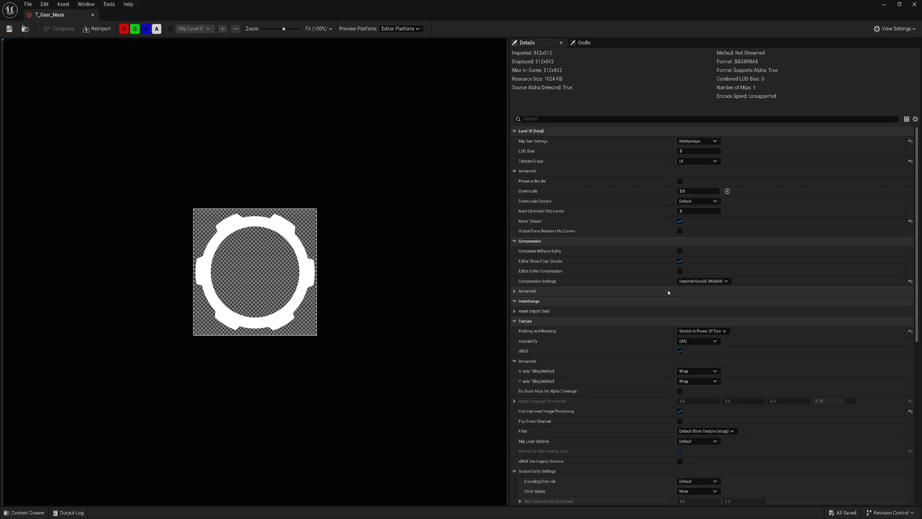
left_click(655, 292)
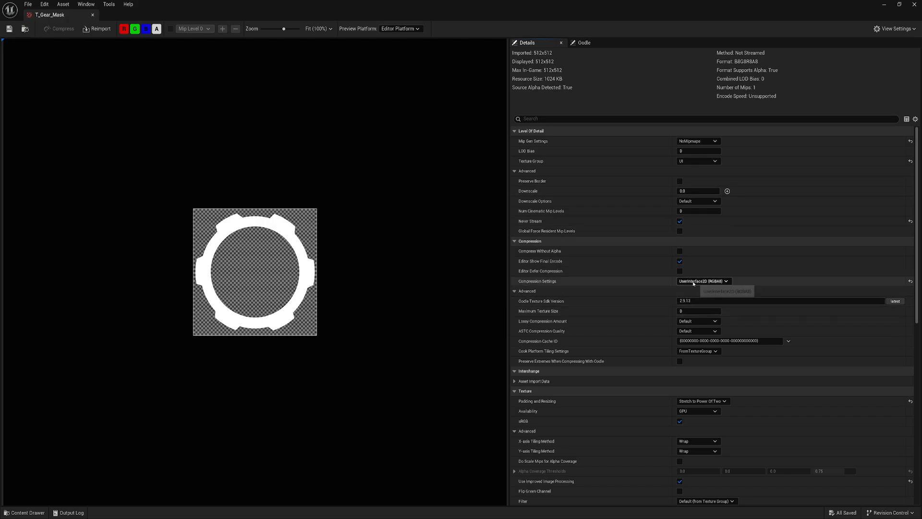
Switch the gear mask's compression between Default (BC1 or BC3 with A) and UserInterface2D (RGBA8) to compare them.
left_click(709, 281)
left_click(714, 289)
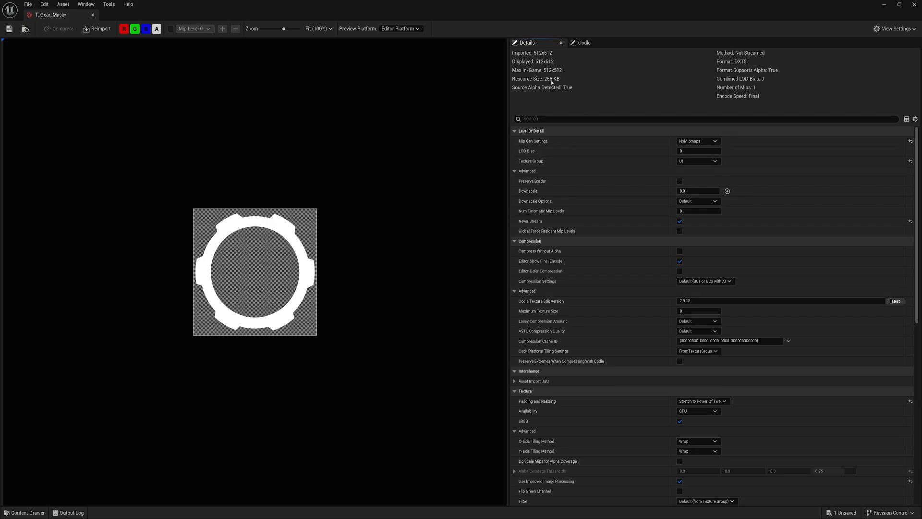
left_click(710, 281)
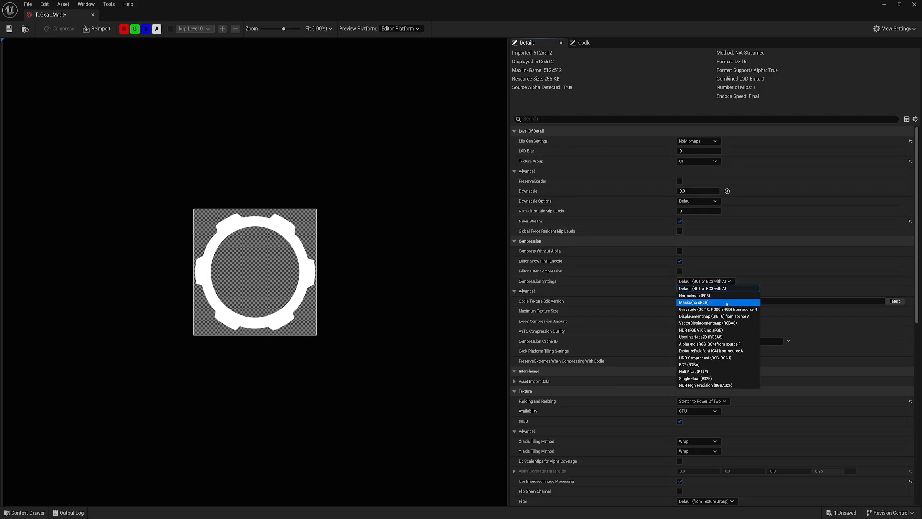
left_click(699, 337)
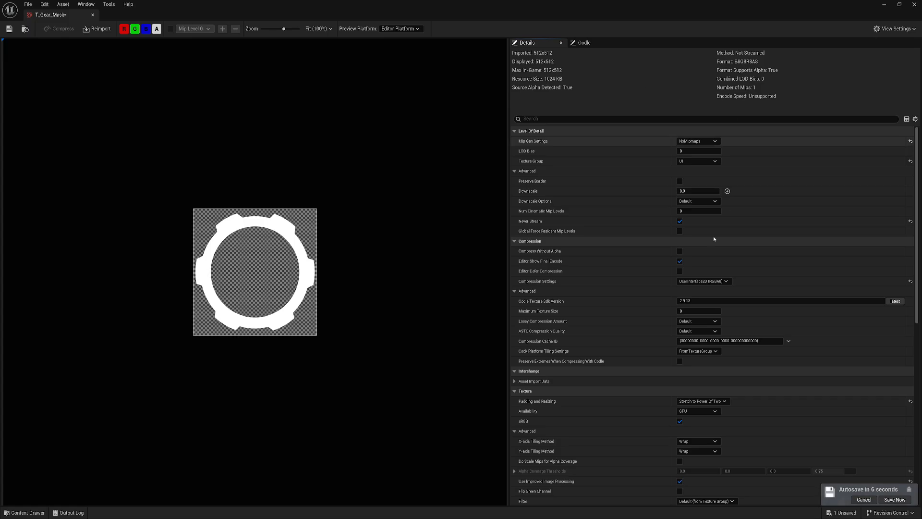
left_click(686, 282)
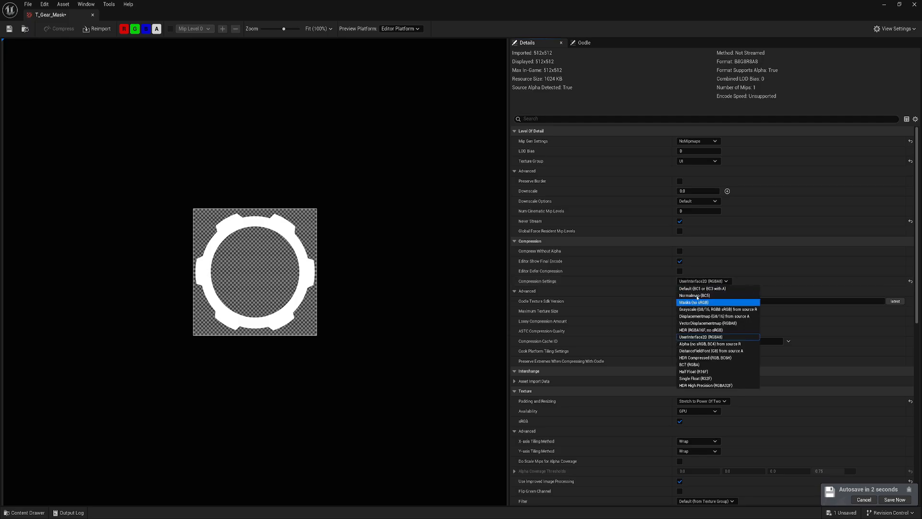
left_click(698, 289)
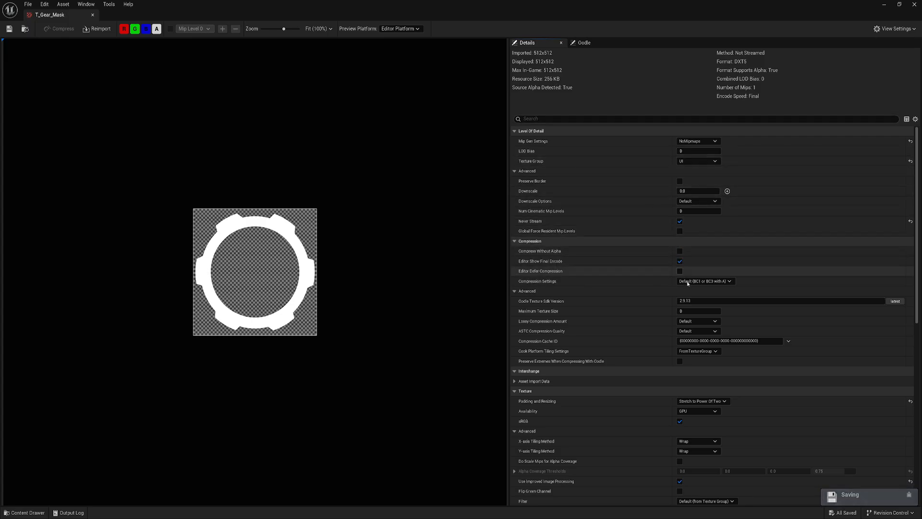
left_click(705, 281)
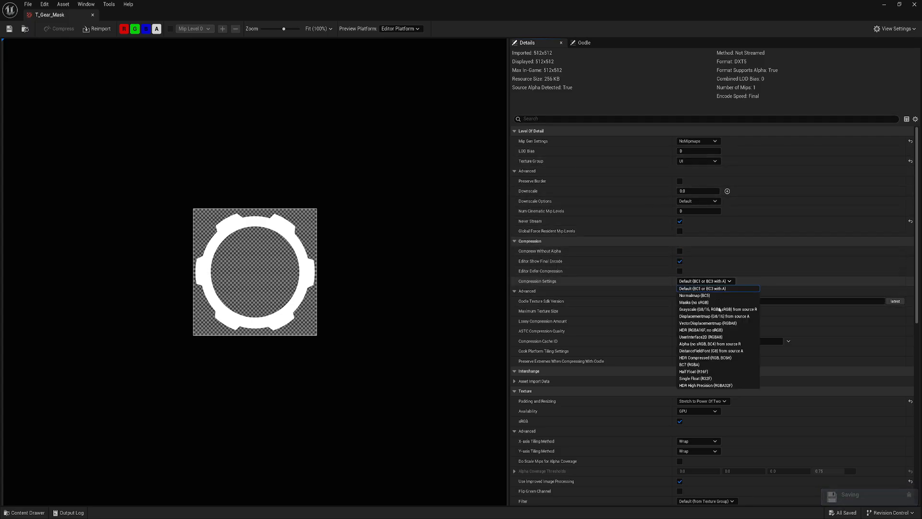
left_click(700, 336)
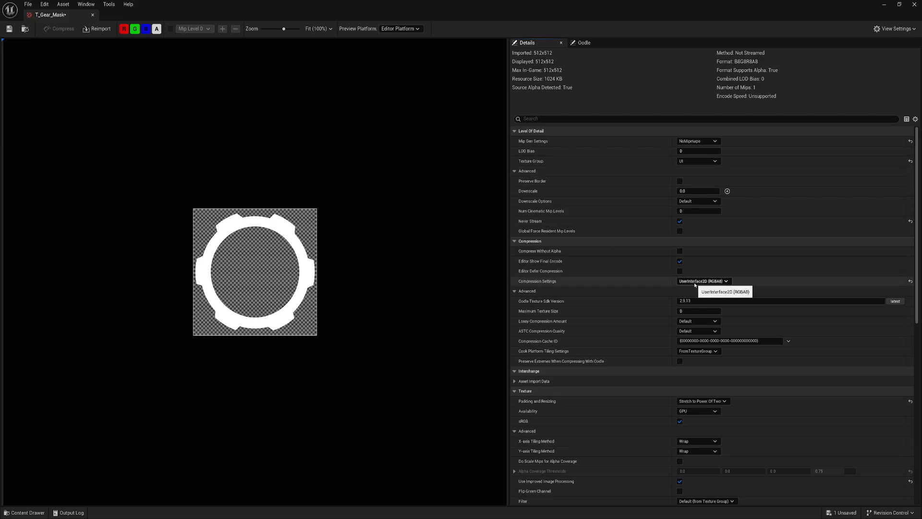
Save the T_Gear_Mask texture and close it.
key("ctrl+s")
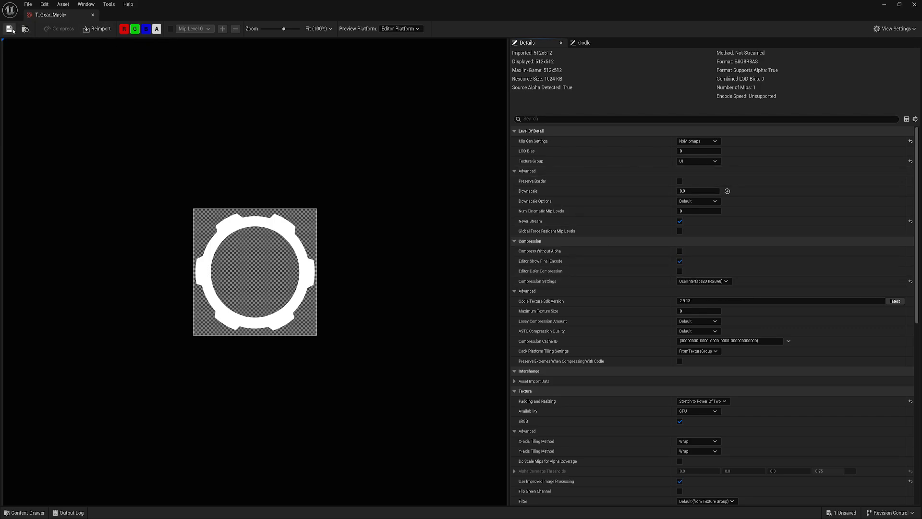
left_click(92, 15)
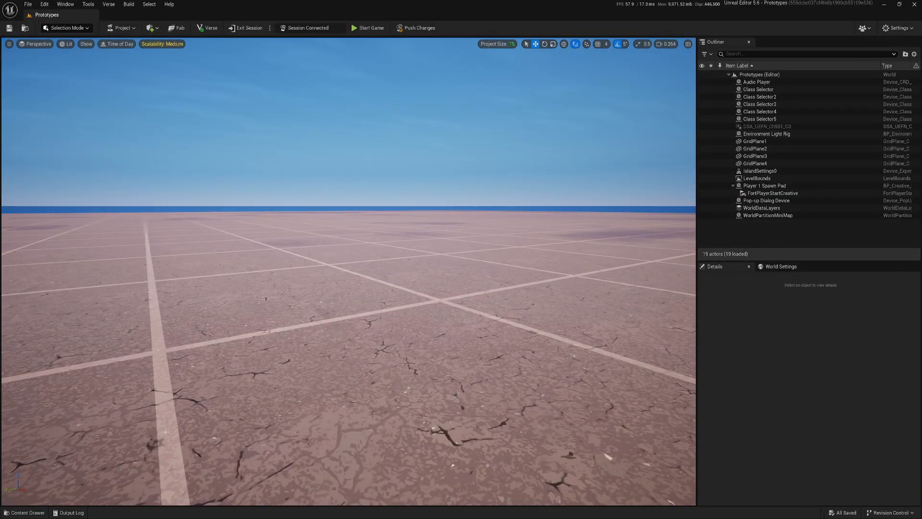
Set the texture group of T_TeamLogos_Atlas to UI, then save and close the texture.
left_click(30, 512)
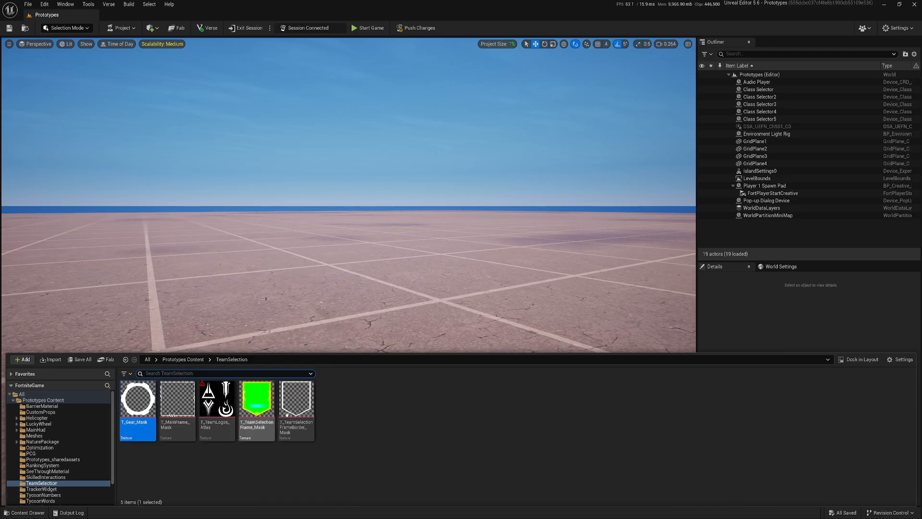
mouse_move(204, 387)
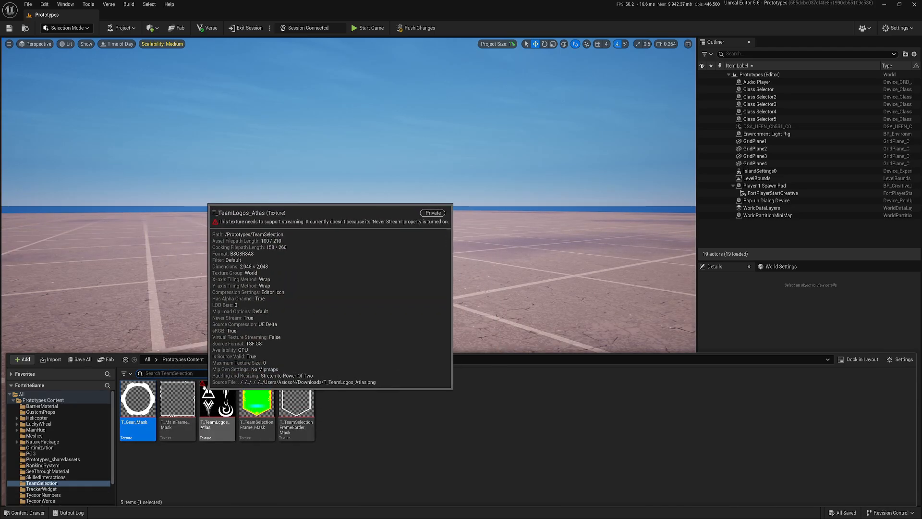
double_click(204, 387)
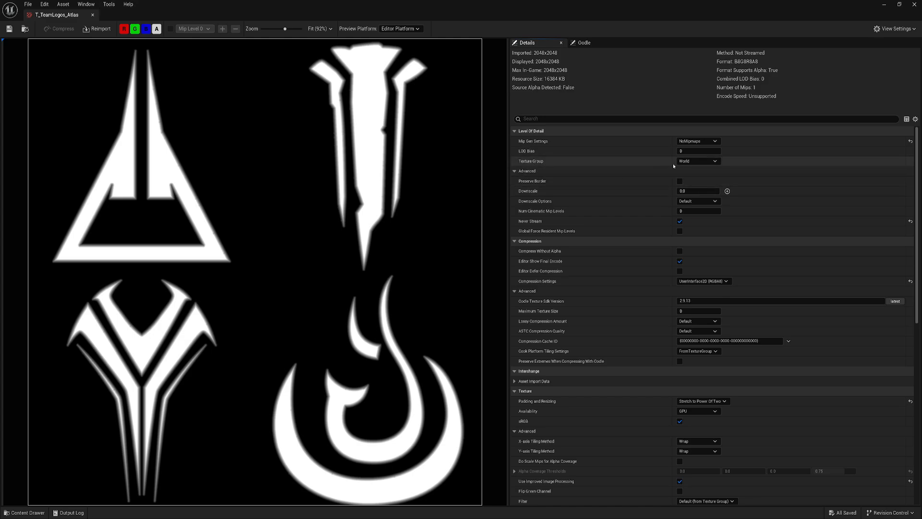
left_click(700, 161)
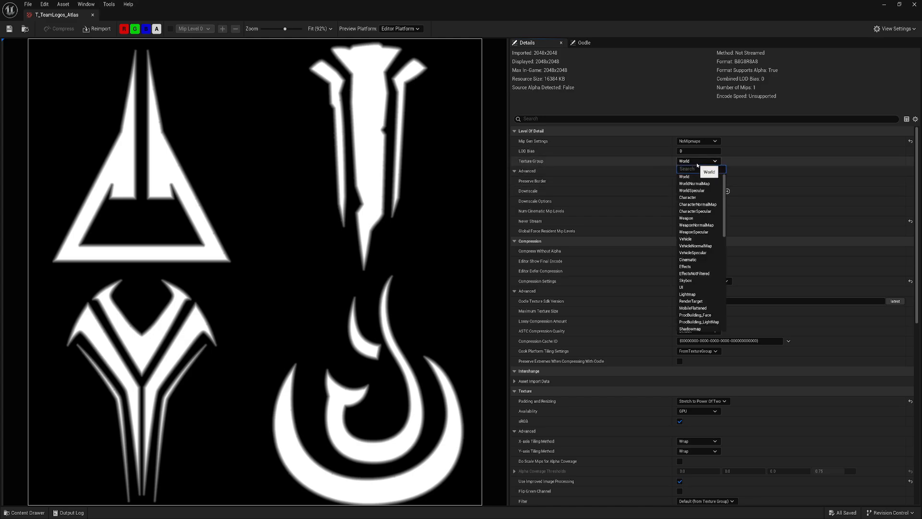
left_click(682, 287)
left_click(9, 28)
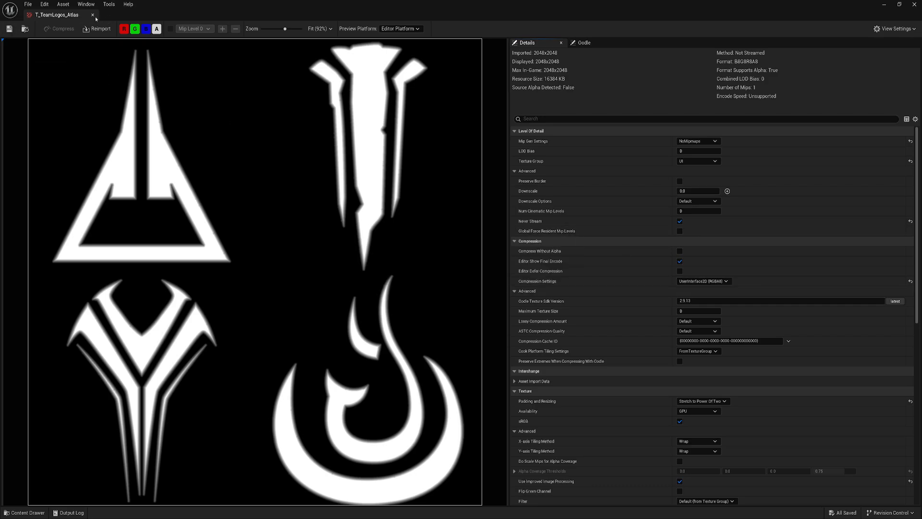
left_click(93, 15)
Open the T_TeamSelectionFrame_Mask texture and view its whole banner frame.
left_click(24, 512)
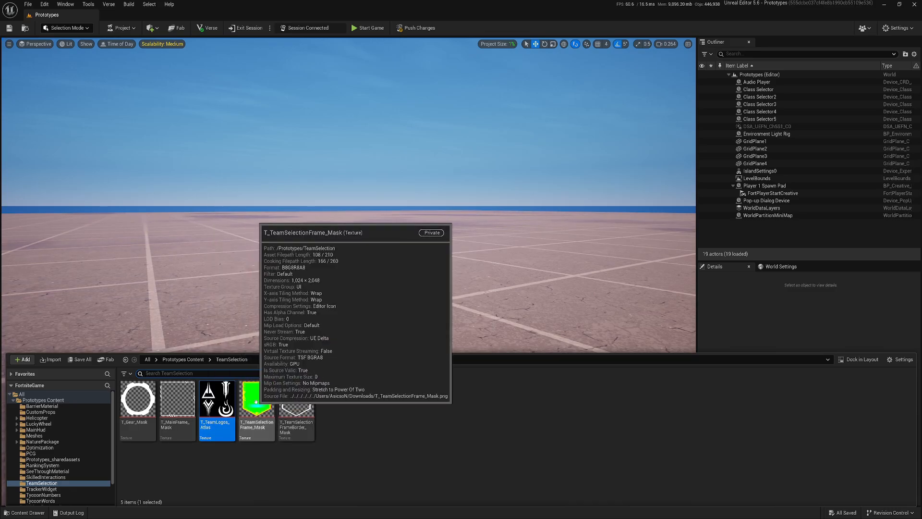
mouse_move(257, 400)
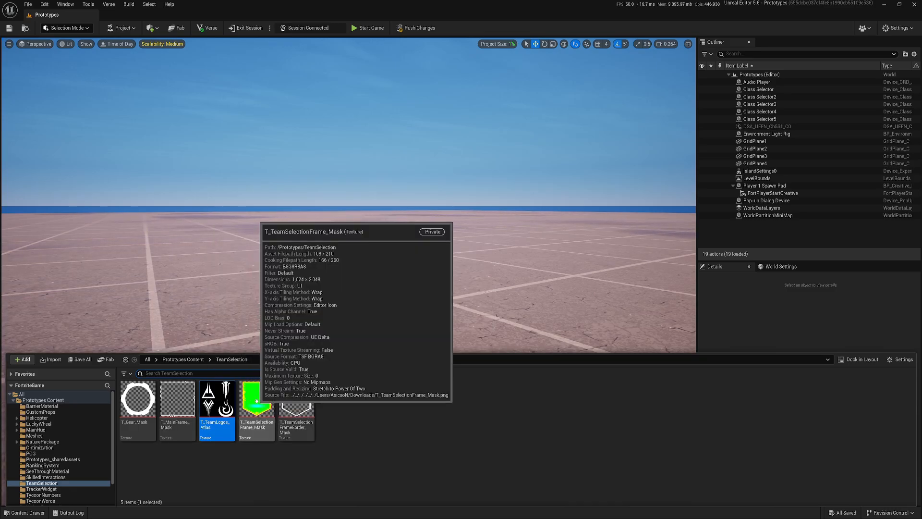
double_click(257, 401)
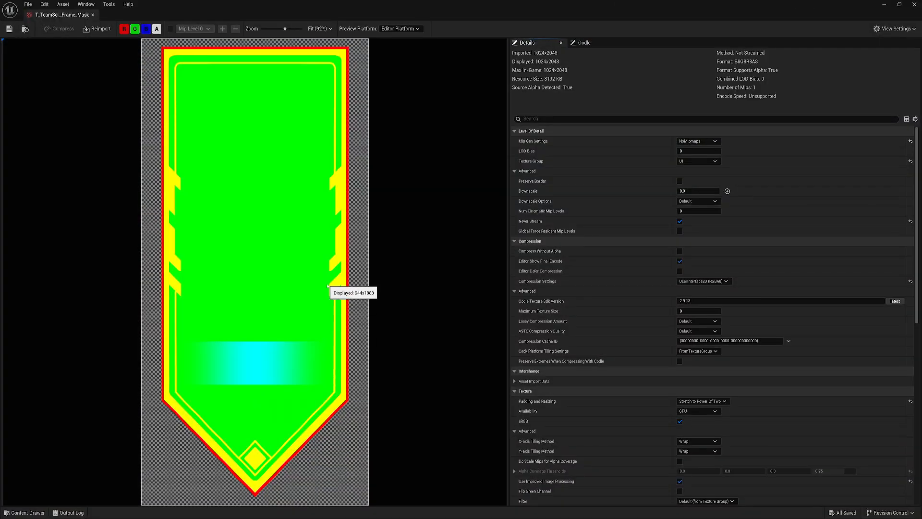
scroll(306, 296, "down", 5)
scroll(306, 296, "up", 3)
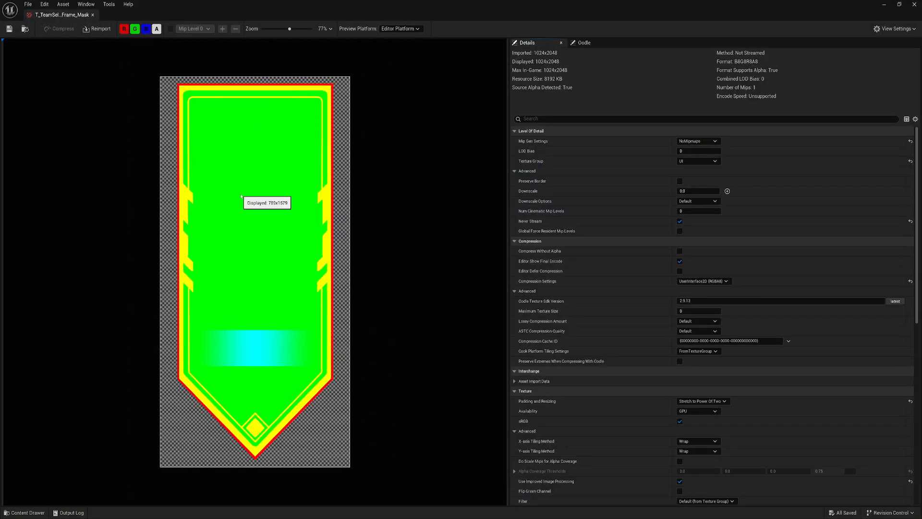
Examine the red, green, blue and alpha channels of the team selection frame mask one at a time.
left_click(156, 29)
left_click(146, 29)
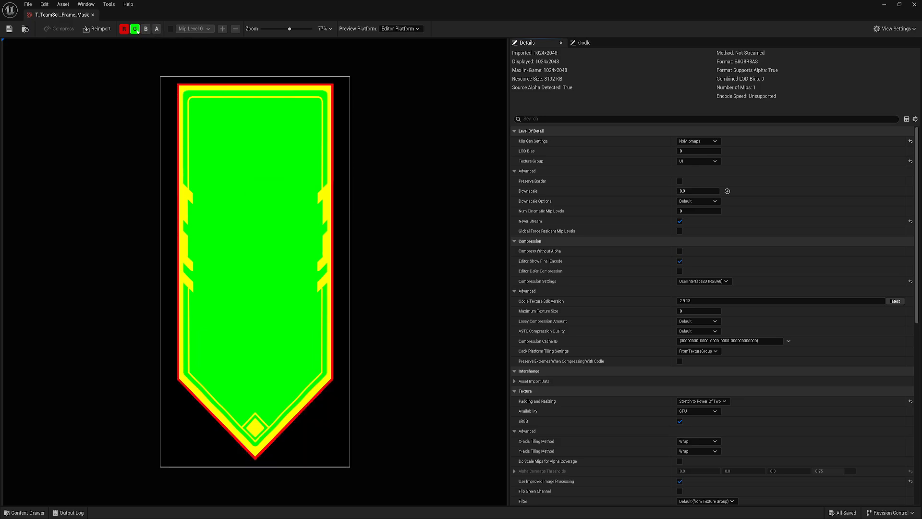
left_click(134, 29)
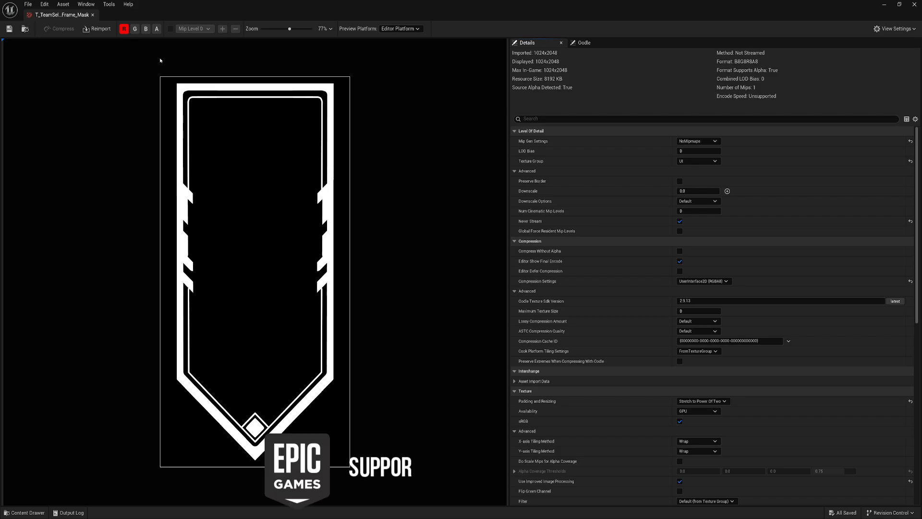
left_click(135, 29)
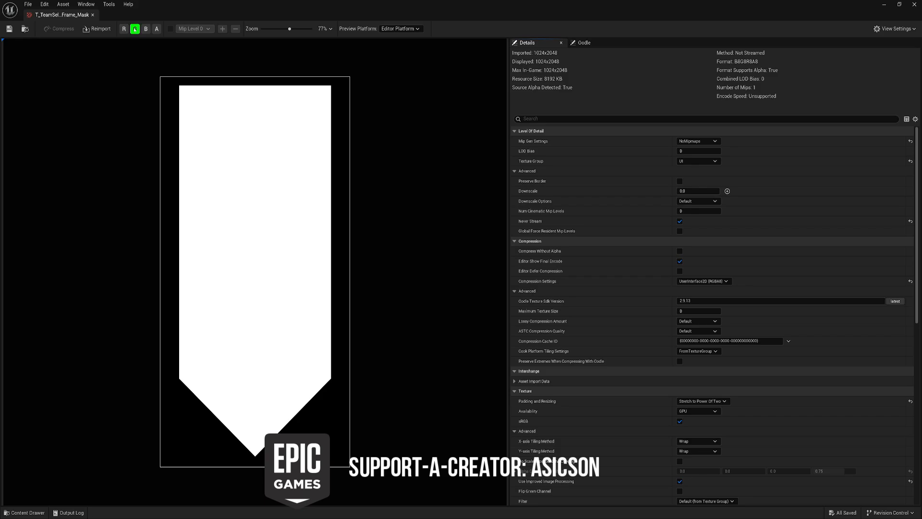
left_click(135, 29)
left_click(146, 29)
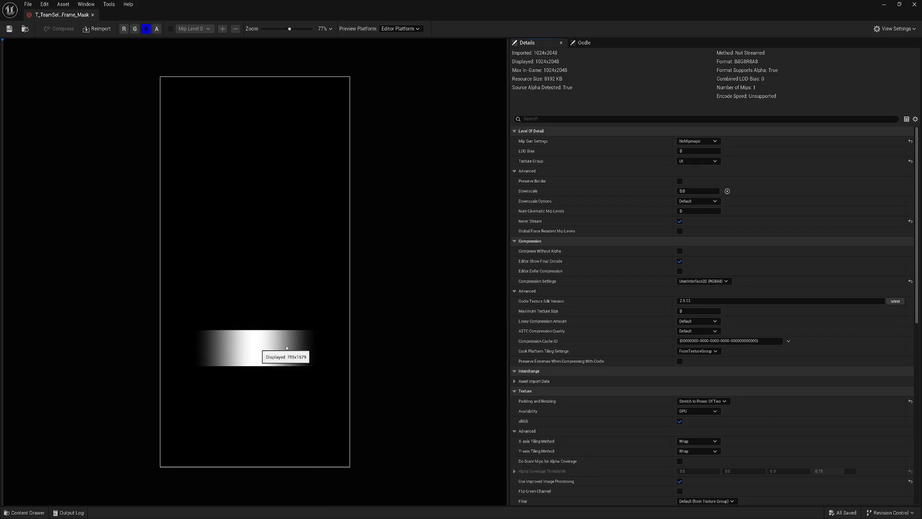
left_click(146, 28)
left_click(156, 29)
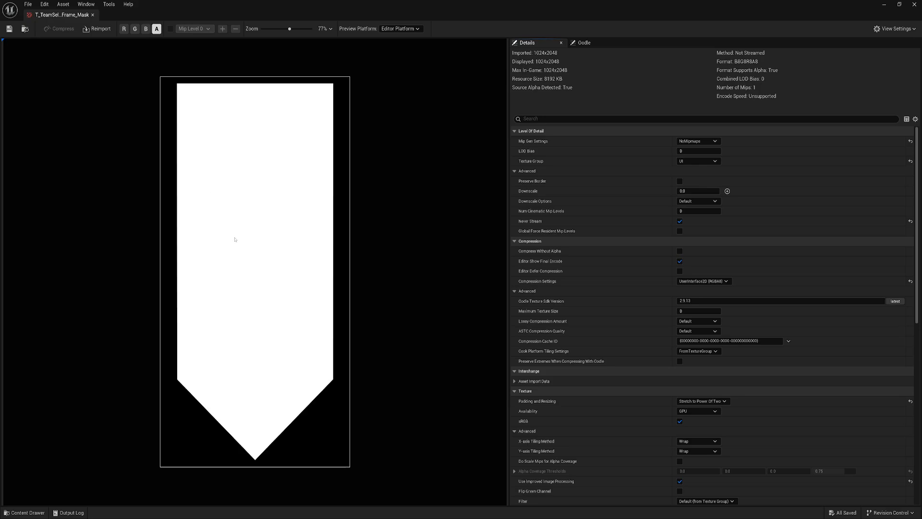
left_click(135, 29)
left_click(157, 29)
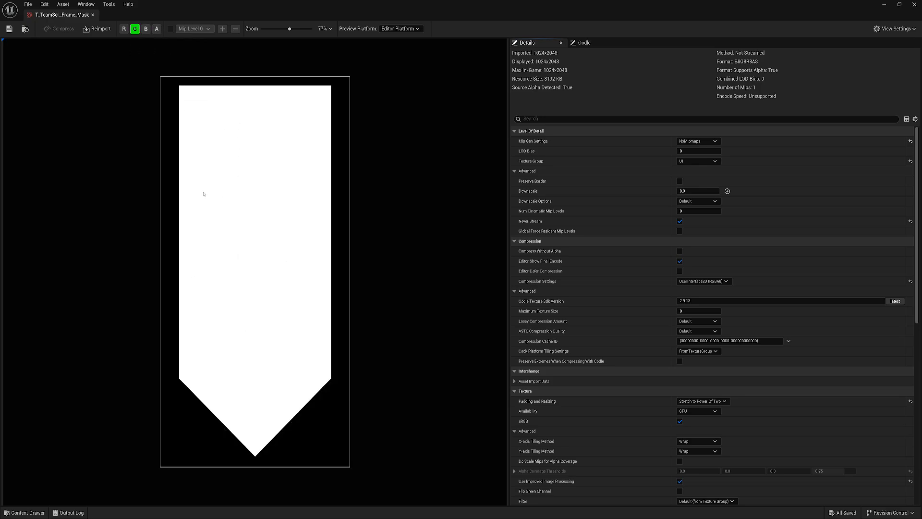
left_click(135, 29)
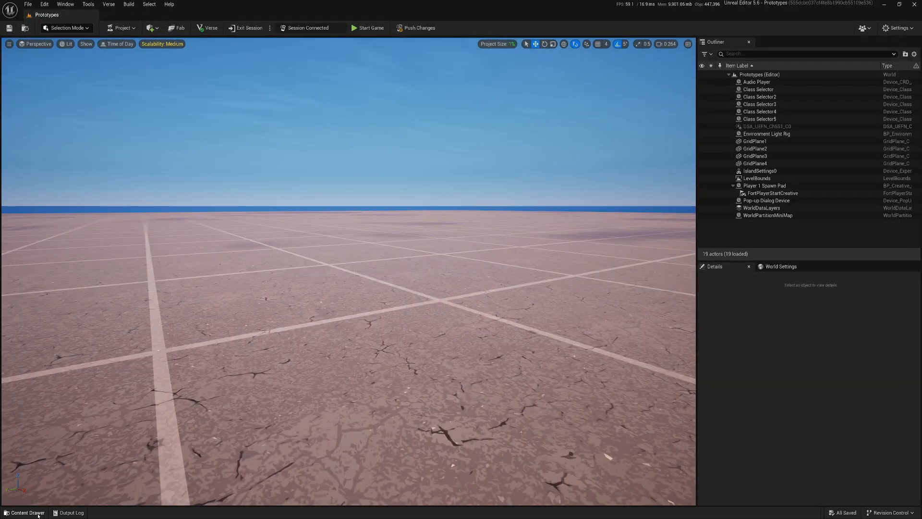
Create a material named M_Button in the TeamSelection folder.
left_click(27, 513)
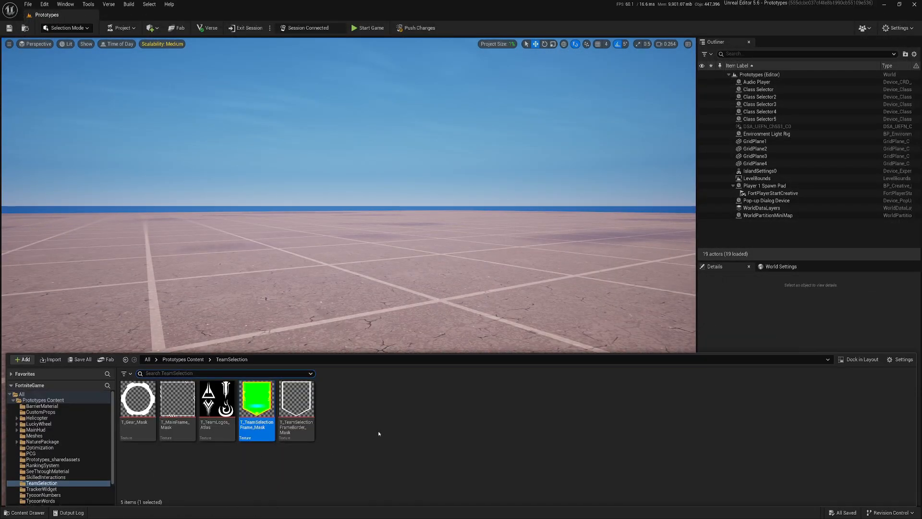
right_click(356, 412)
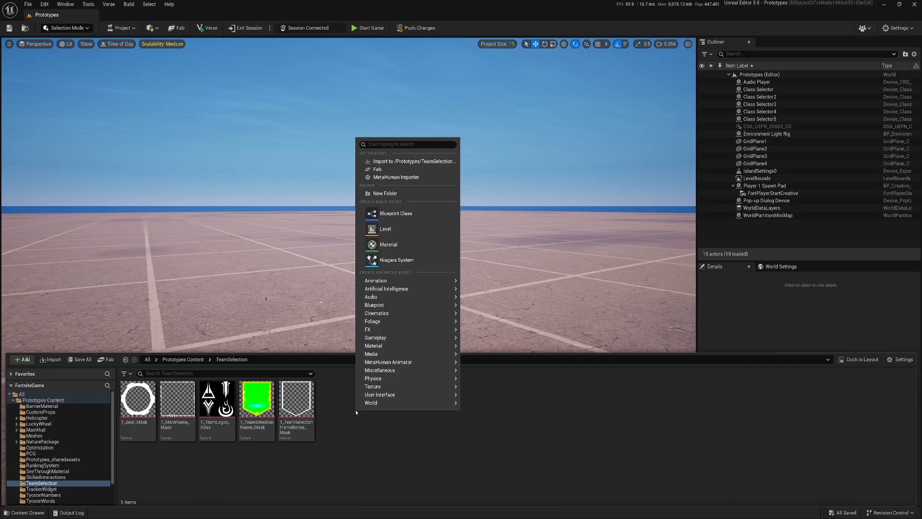
left_click(389, 244)
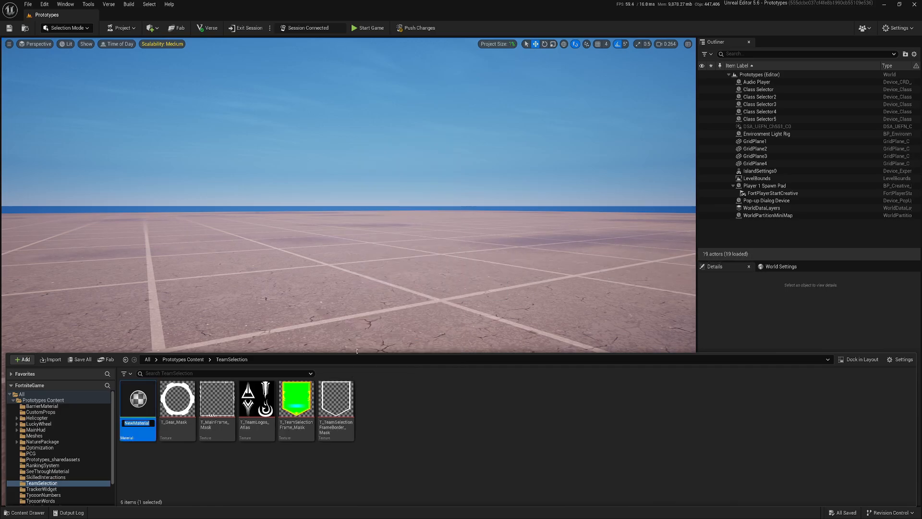
type("M_")
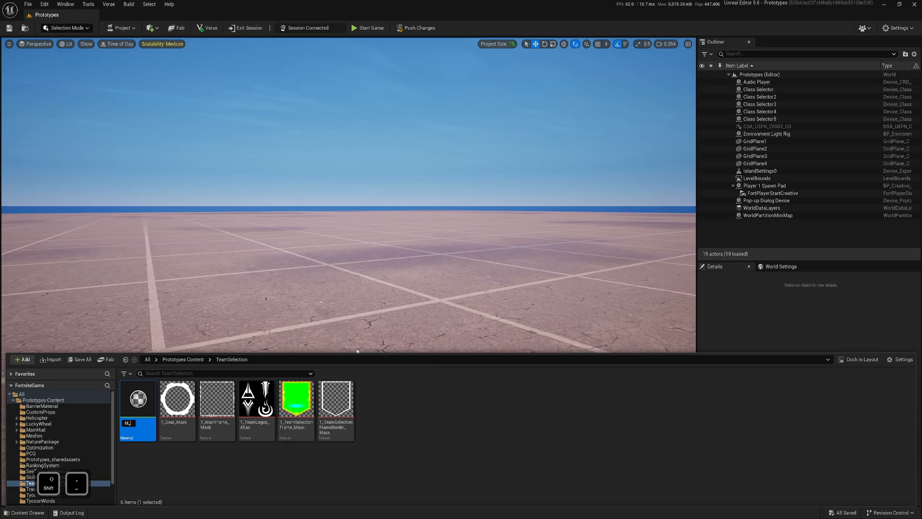
type("ButtonM")
key("Return")
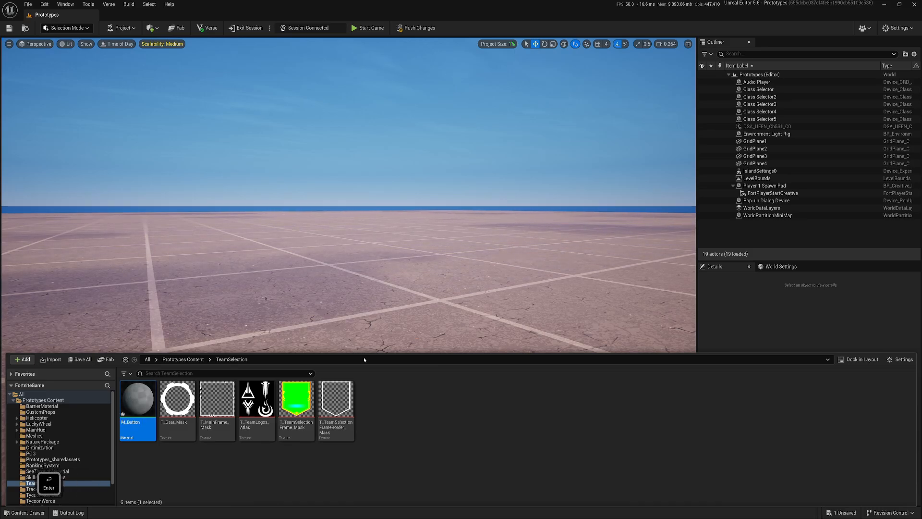
Open M_Button, set its material domain to User Interface and its blend mode to Translucent, and save it.
double_click(139, 401)
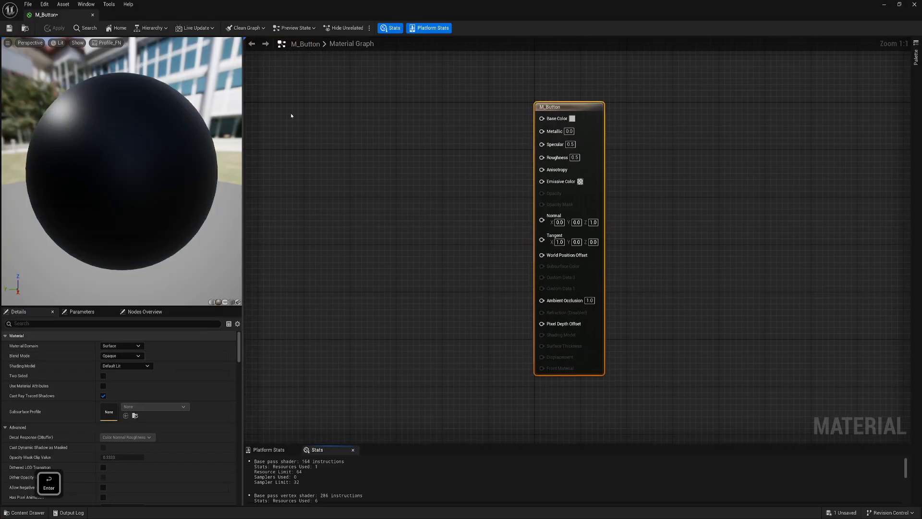
left_click(121, 346)
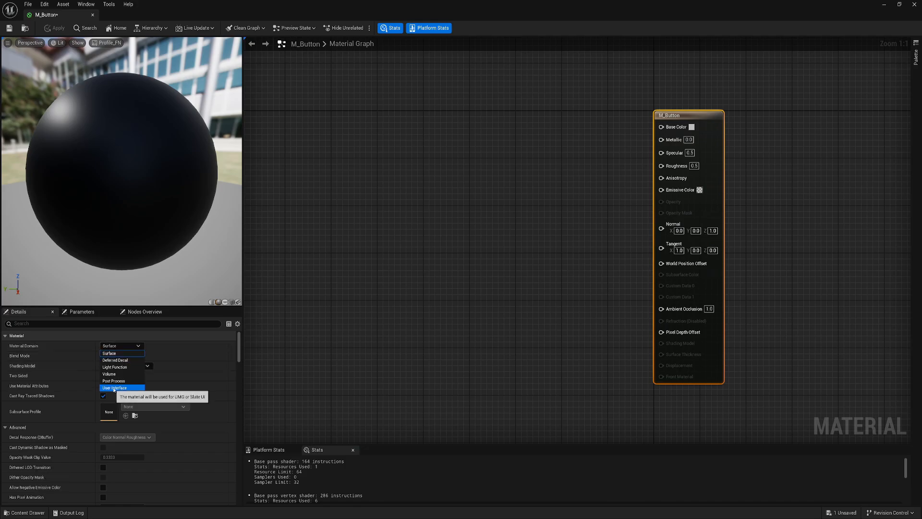
left_click(115, 382)
left_click(121, 355)
left_click(118, 377)
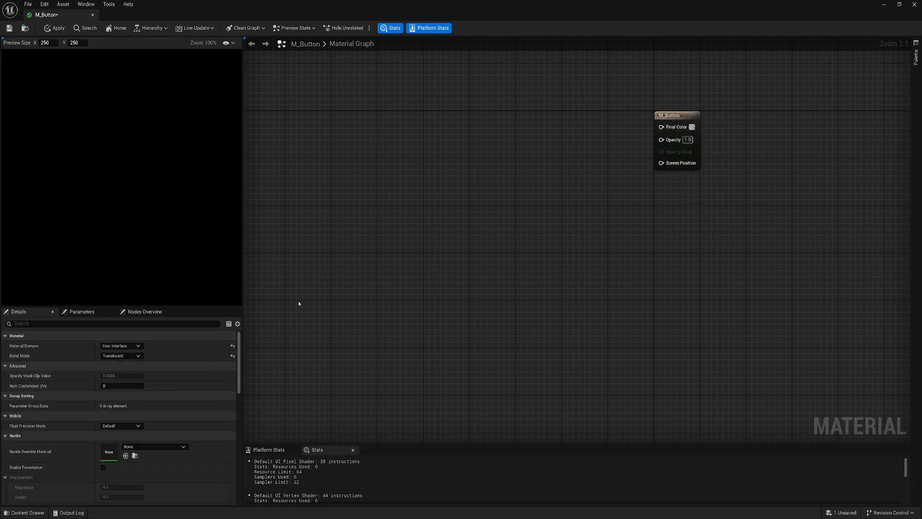
left_click(9, 29)
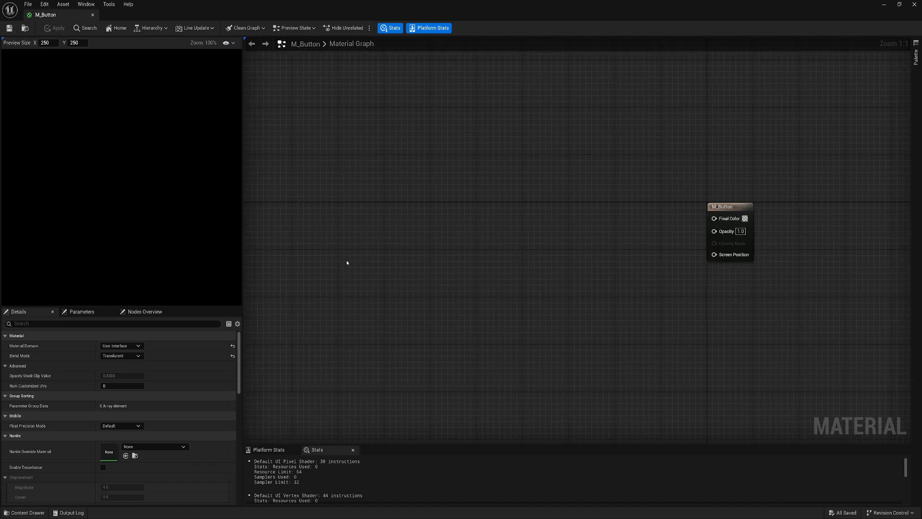
Add the T_TeamSelectionFrame_Mask texture to the M_Button graph as a texture sample, ahead of the output node.
left_click(24, 512)
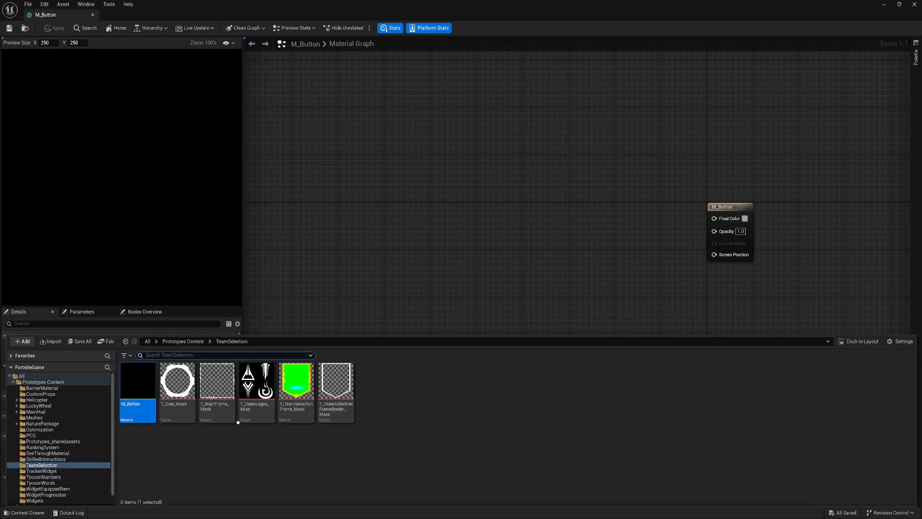
left_click_drag(302, 378, 436, 209)
right_click_drag(575, 227, 505, 218)
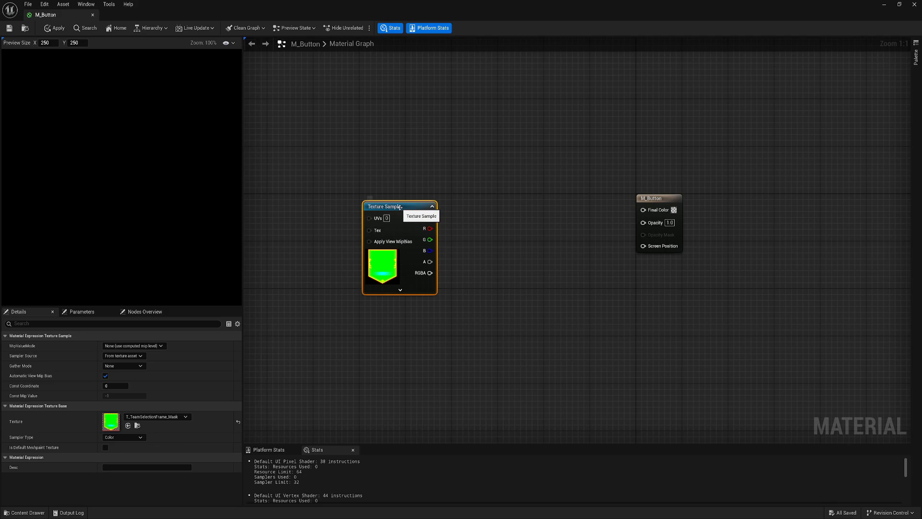
left_click_drag(394, 208, 421, 210)
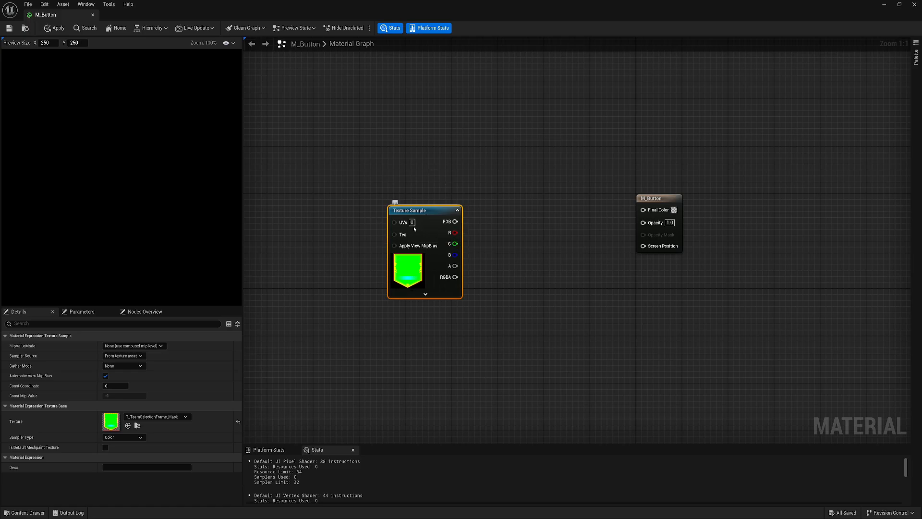
Convert the frame mask texture sample to a parameter named Texture.
right_click(424, 212)
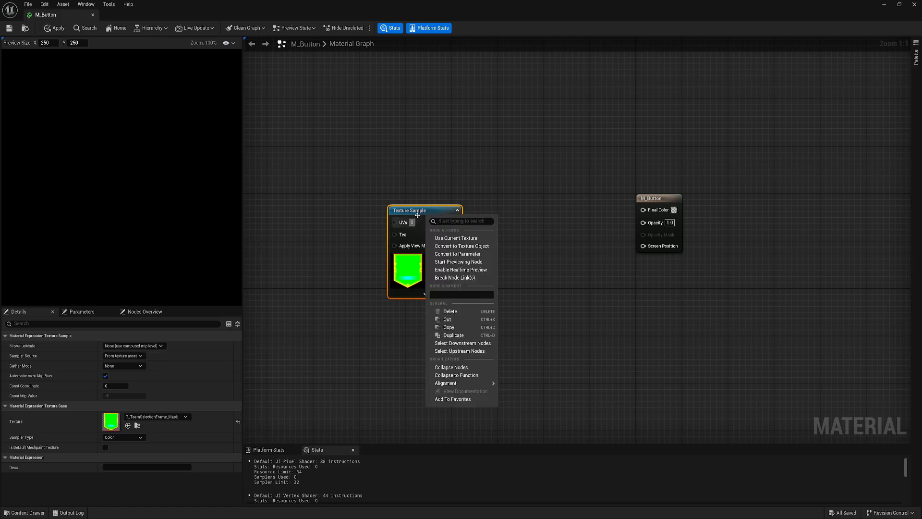
left_click(462, 255)
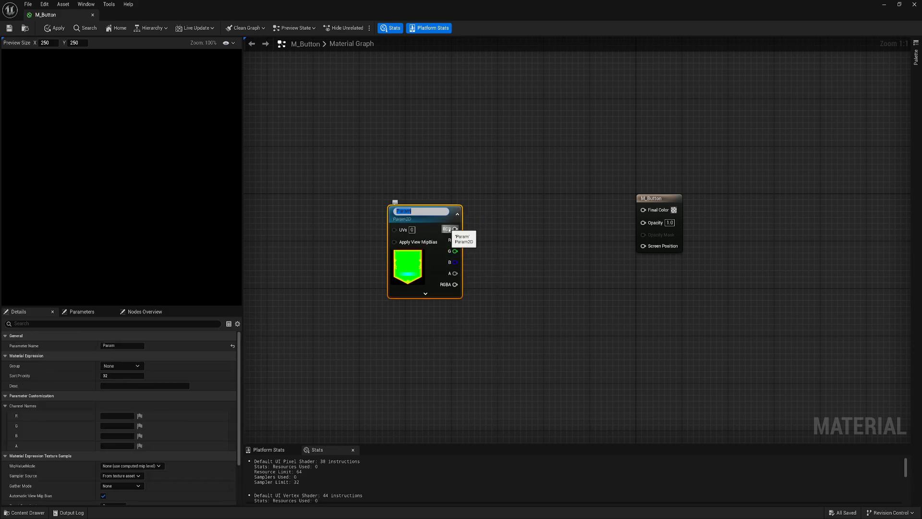
type("Texture")
key("Return")
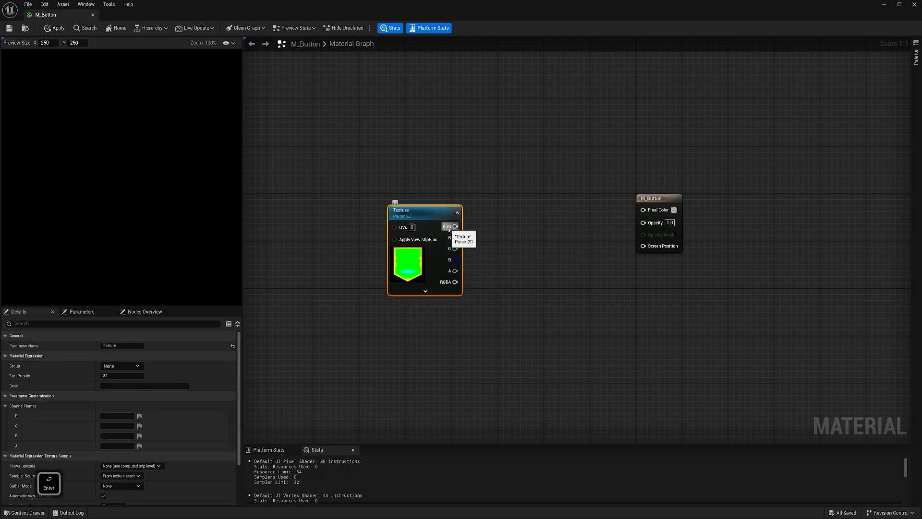
Add a ScaleUVsByCenter node before the Texture parameter and connect its UVs output to the Texture node's UVs input.
right_click(380, 221)
type("scale")
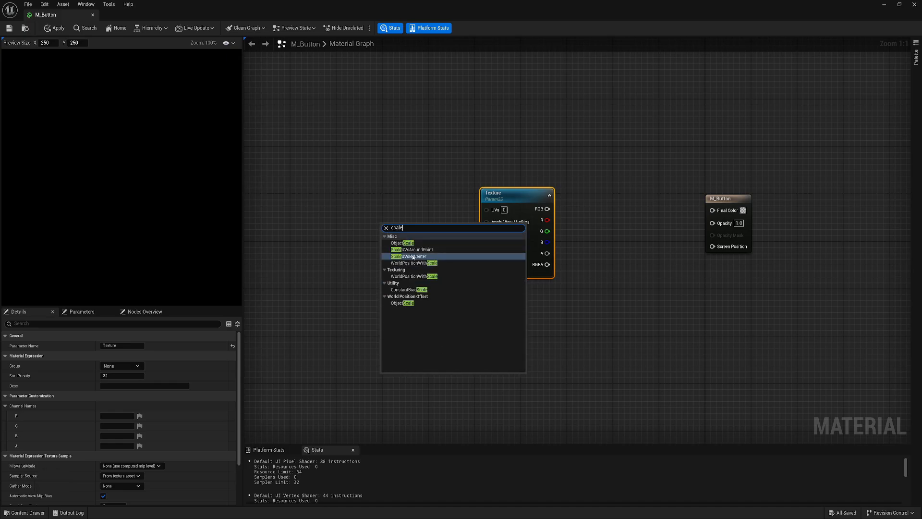
left_click(413, 257)
left_click_drag(450, 235, 487, 210)
left_click_drag(412, 225, 419, 198)
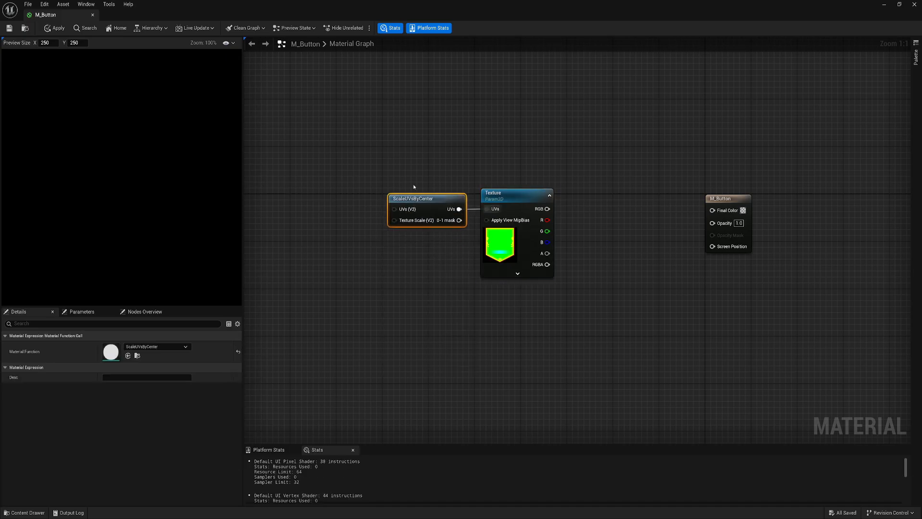
Add an Append node before ScaleUVsByCenter and connect its output to the UVs (V2) input.
right_click_drag(326, 211, 409, 239)
right_click(393, 228)
type("app")
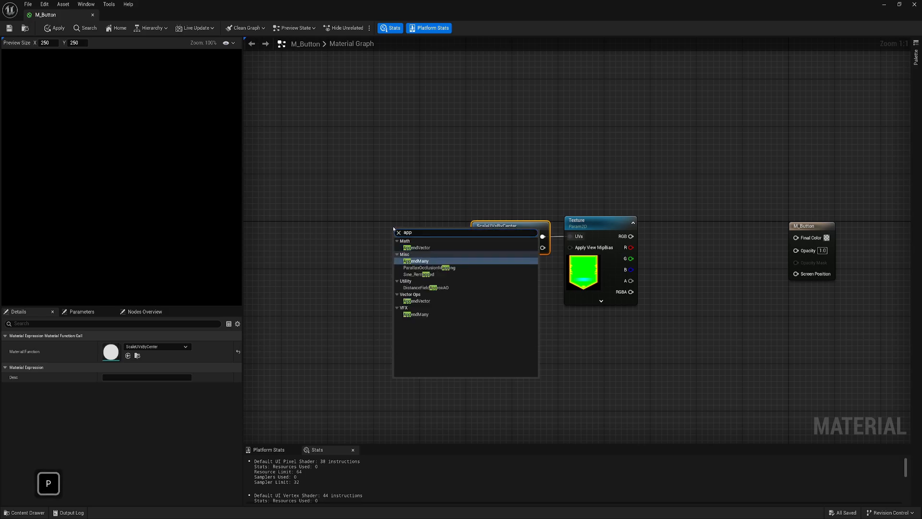
left_click(425, 261)
left_click_drag(434, 238, 455, 228)
right_click_drag(405, 199, 480, 209)
left_click(436, 258)
right_click_drag(437, 258, 471, 259)
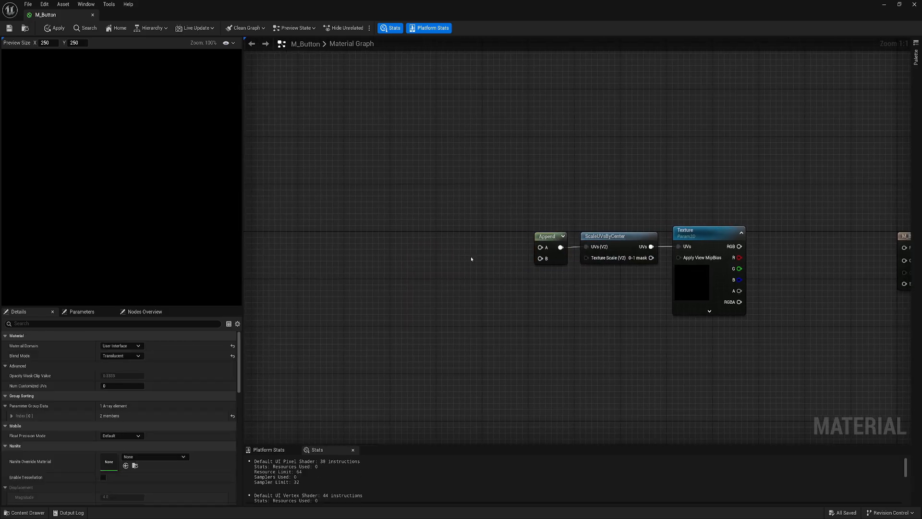
Add two scalar parameters named ImageScaleX and ImageScaleY in front of the Append node.
key("s")
left_click(418, 253)
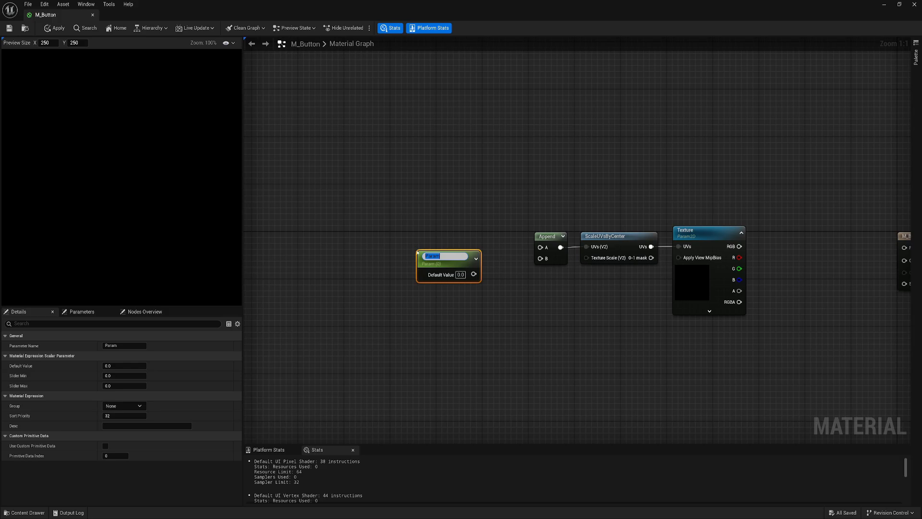
type("ImageScaleX")
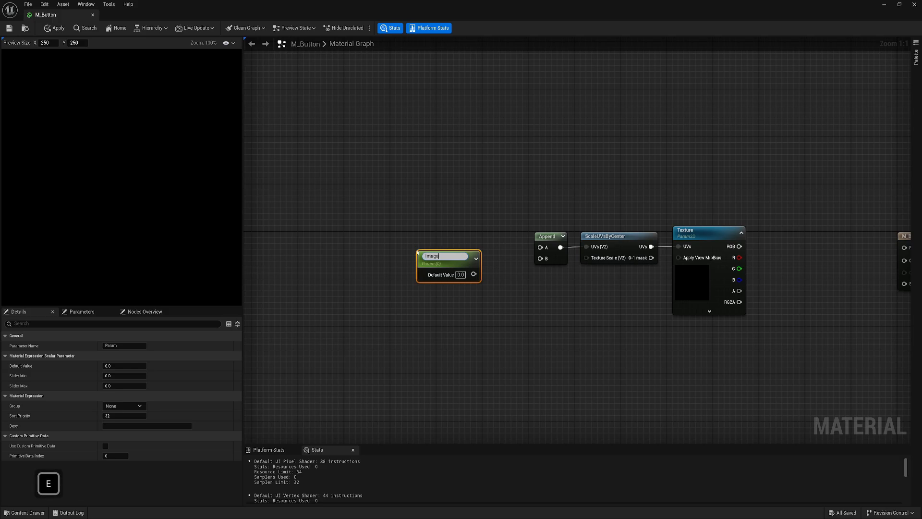
key("Return")
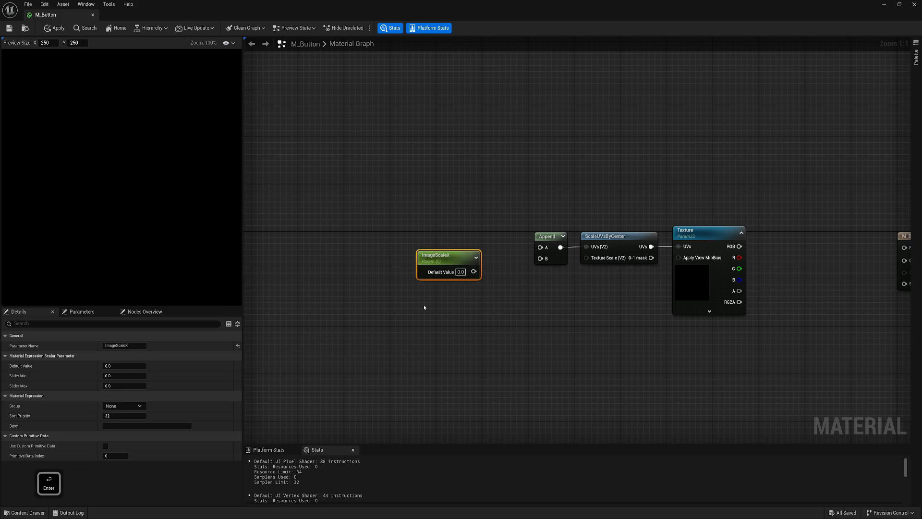
key("s")
left_click(424, 296)
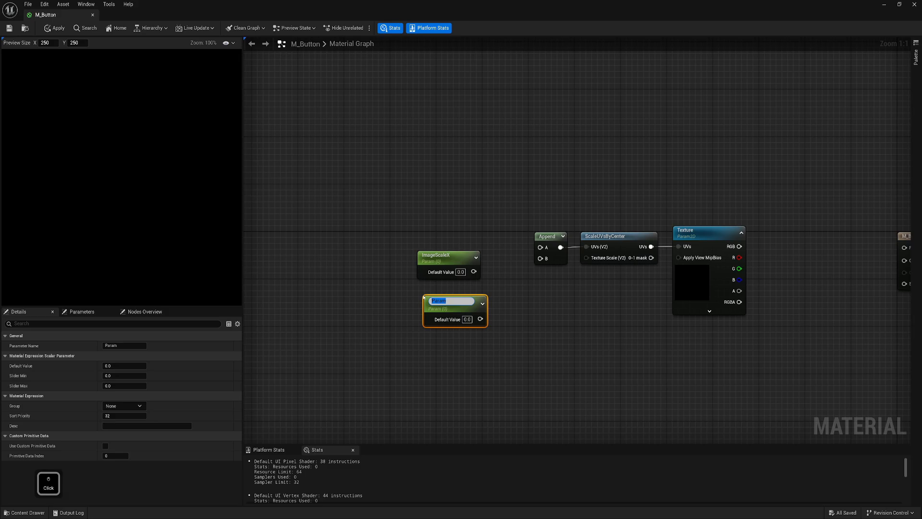
type("ImageScaleY")
key("Return")
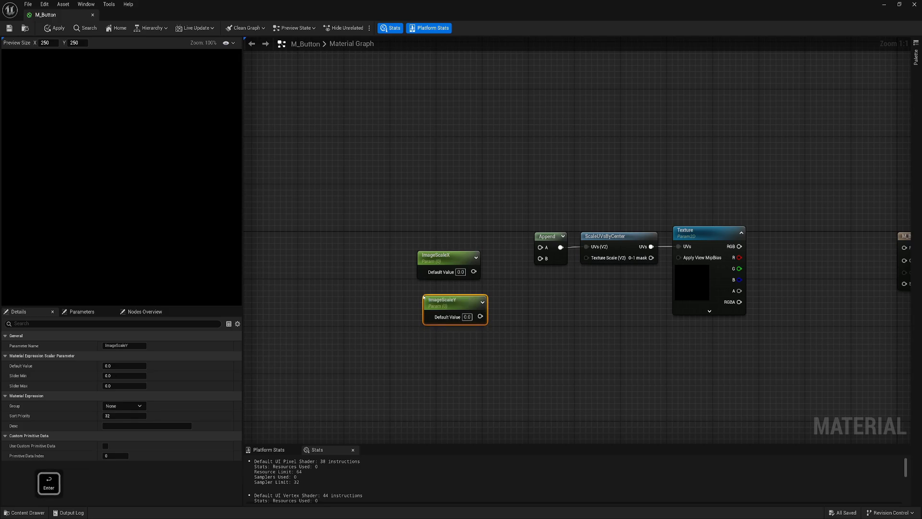
Set the ImageScaleX and ImageScaleY default values to 1 and connect them to the Append node's A and B inputs.
left_click(472, 283)
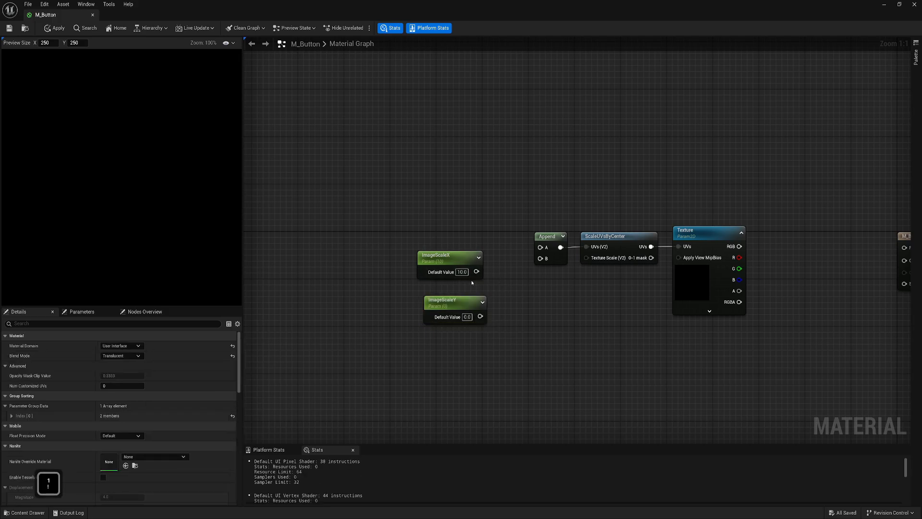
left_click(461, 272)
type("1")
double_click(467, 316)
type("1")
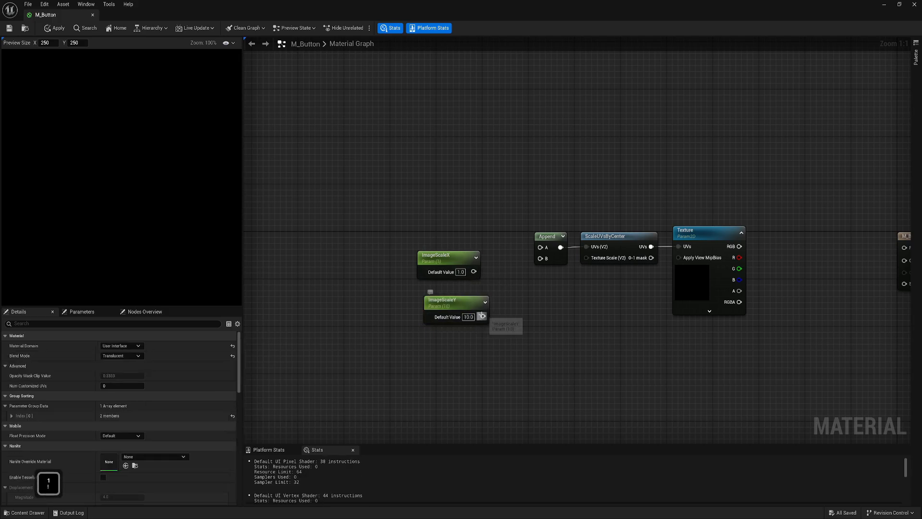
left_click_drag(481, 317, 500, 240)
left_click_drag(456, 301, 485, 267)
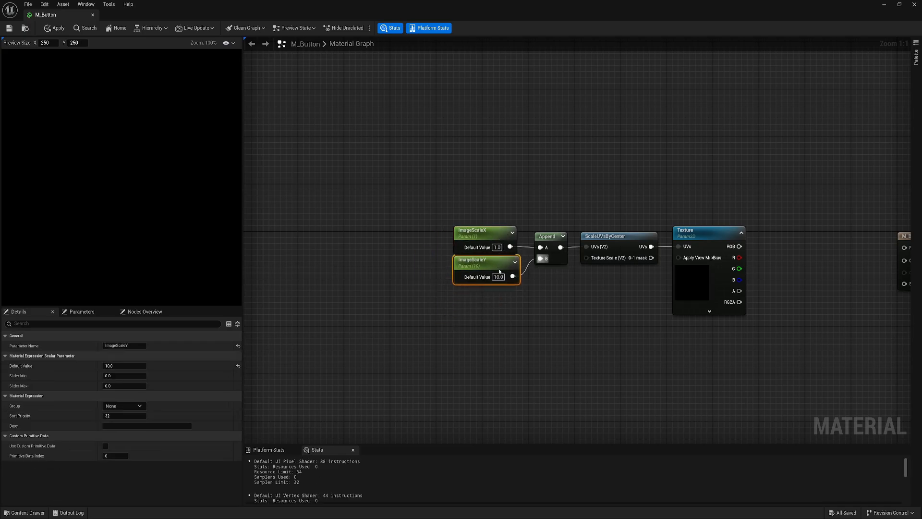
left_click(524, 321)
right_click_drag(524, 321, 393, 312)
Set the Texture parameter's sampler source to Shared: Clamp and save the material.
left_click(457, 302)
right_click_drag(457, 303, 462, 249)
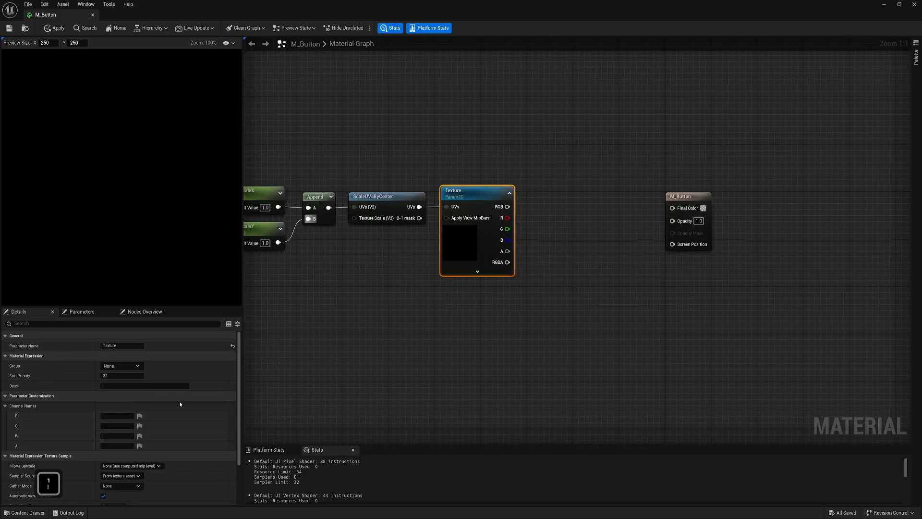
scroll(116, 409, "down", 3)
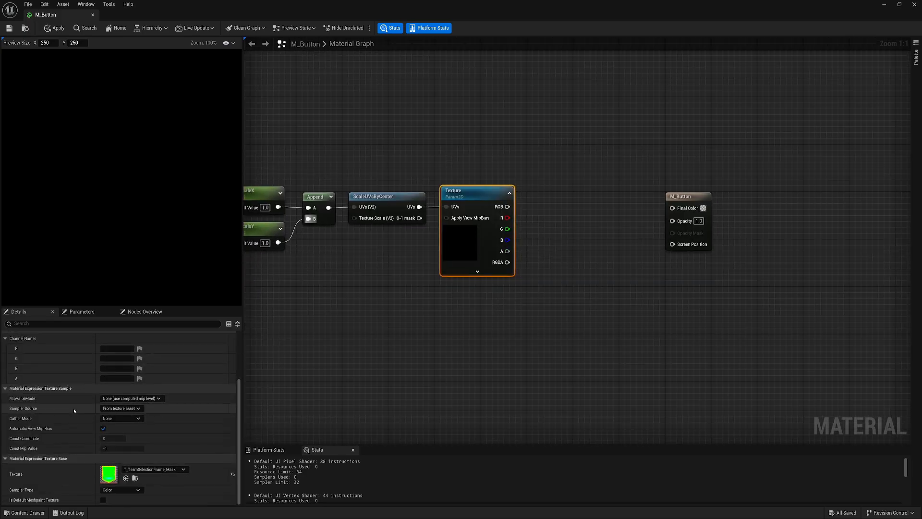
left_click(121, 408)
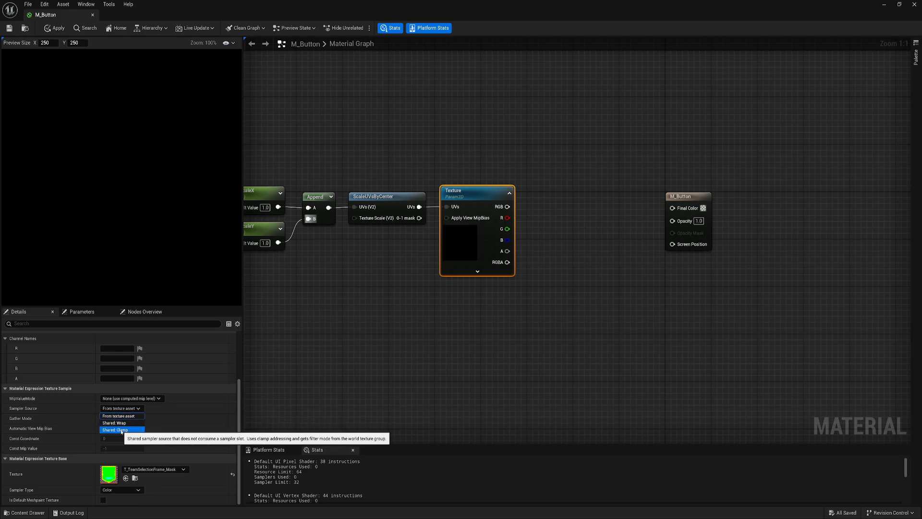
left_click(119, 429)
right_click_drag(311, 219, 286, 256)
left_click(9, 28)
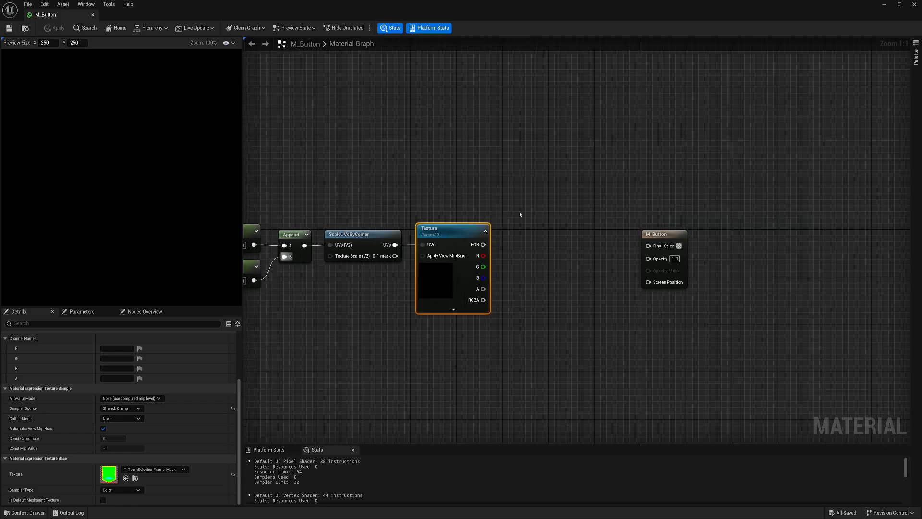
Move the M_Button output node farther from the Texture node and add a three-component vector parameter named BackgroundColor above the texture.
right_click_drag(539, 204, 434, 210)
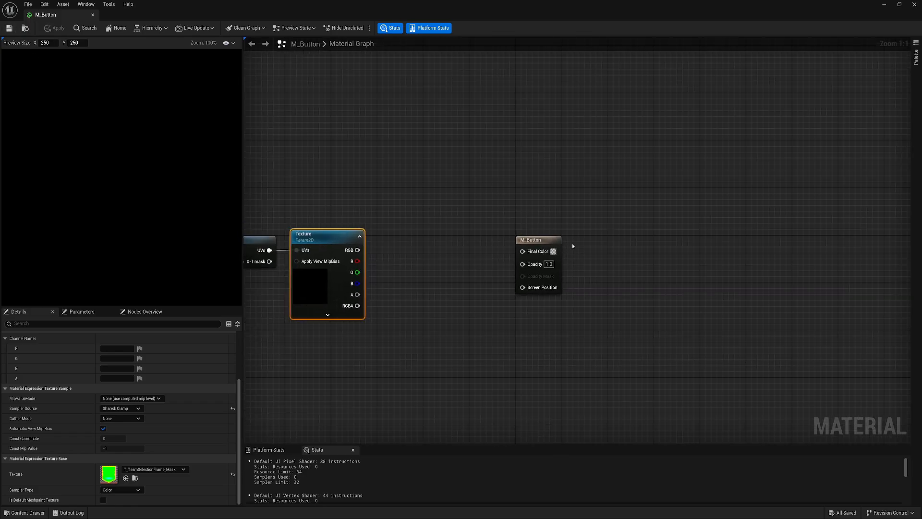
left_click_drag(554, 242, 653, 242)
right_click_drag(388, 193, 484, 217)
key("3")
left_click(456, 149)
right_click(474, 152)
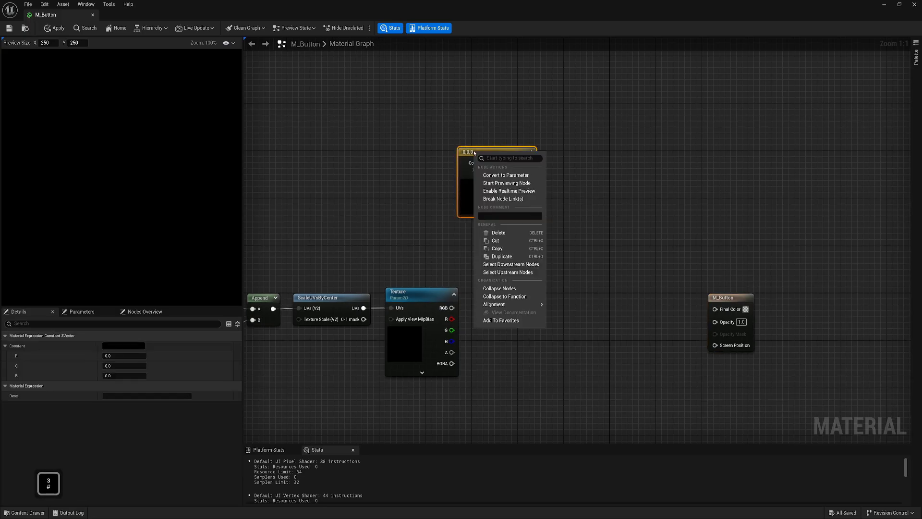
left_click(500, 175)
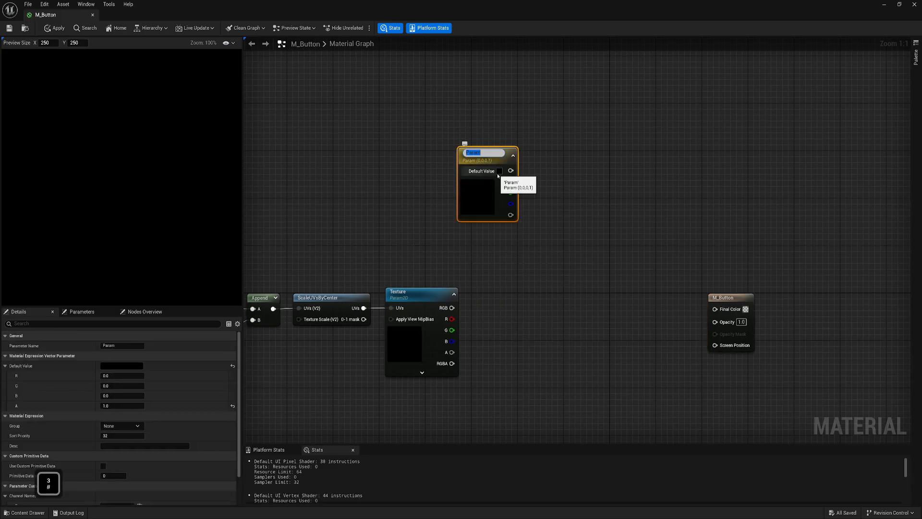
type("BackgroundColor")
key("Return")
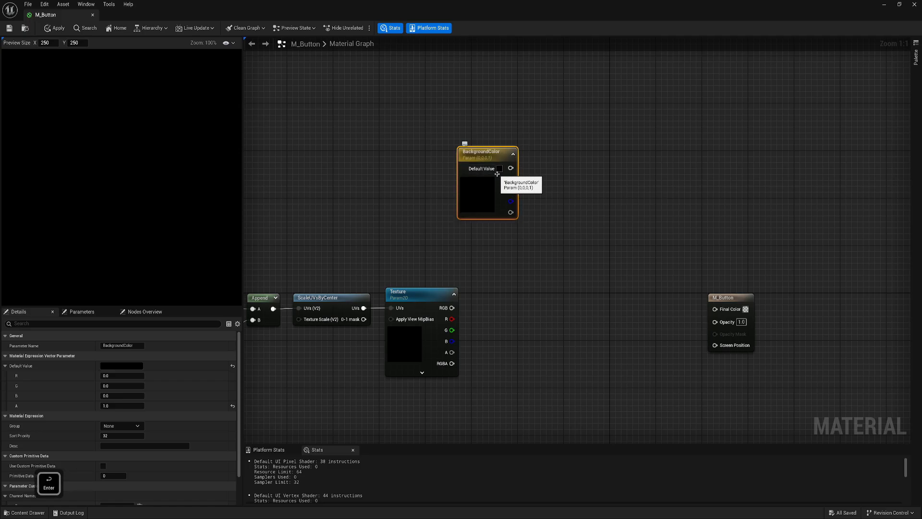
Move the BackgroundColor node up and back to make room above the Texture node.
left_click_drag(485, 189, 441, 116)
right_click_drag(514, 149, 509, 189)
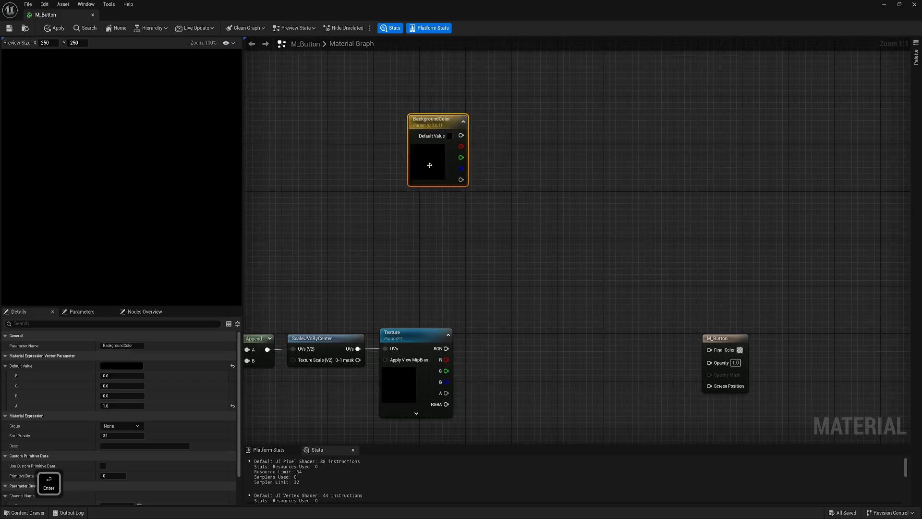
left_click_drag(430, 165, 431, 119)
Add a three-component vector parameter named FrameColor and place it directly below BackgroundColor.
left_click(441, 199)
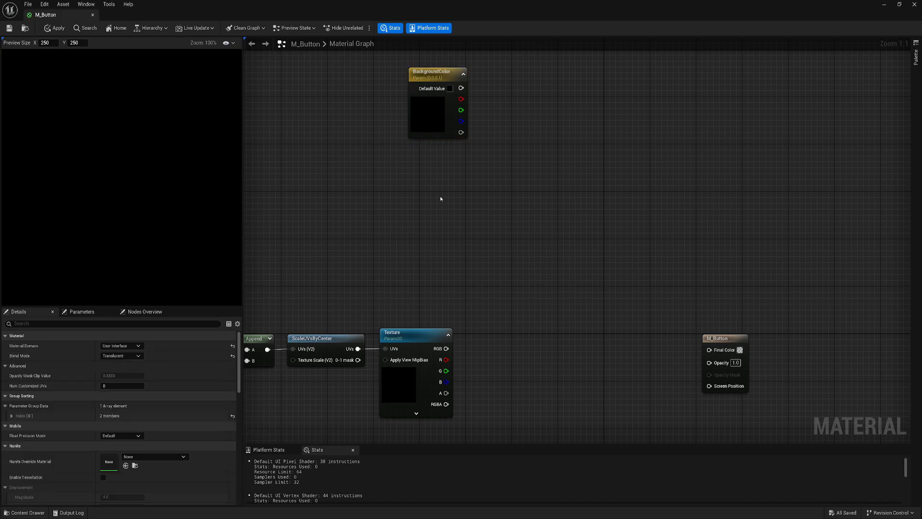
key("3")
left_click(441, 198)
right_click(457, 214)
left_click(488, 218)
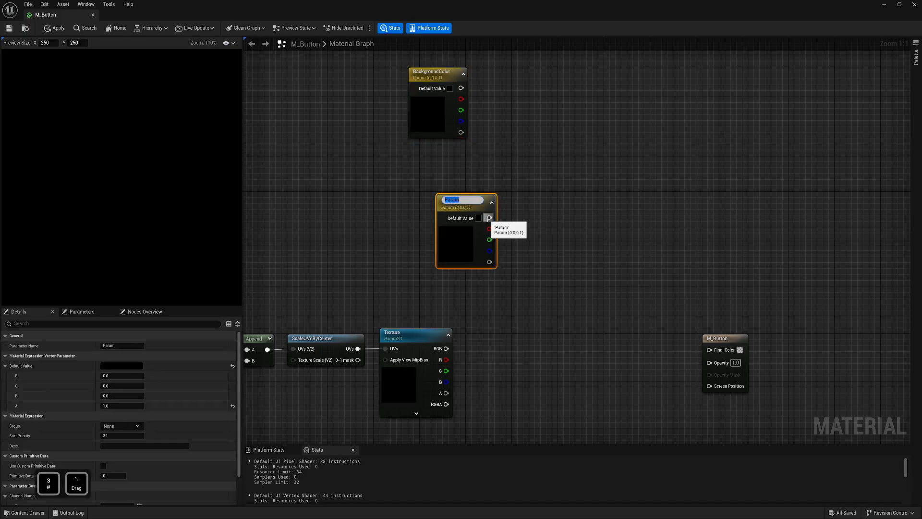
type("Fram")
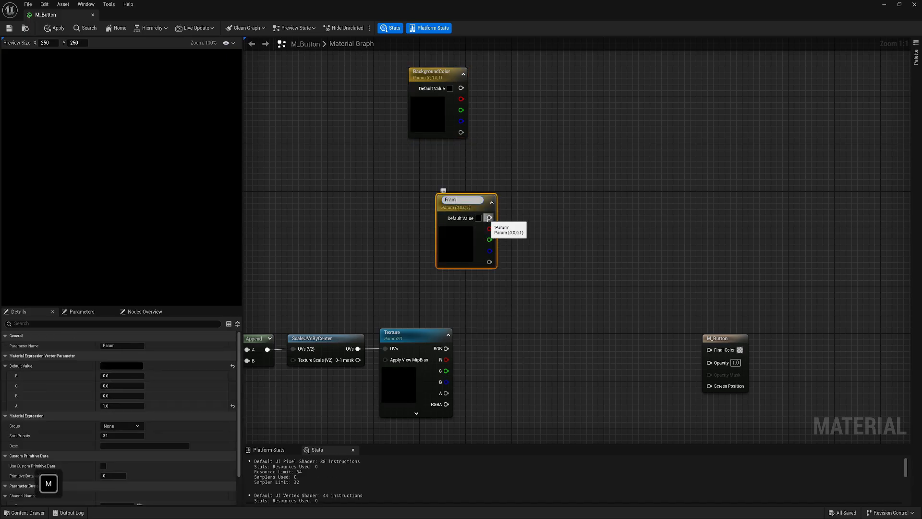
type("eColor")
key("Return")
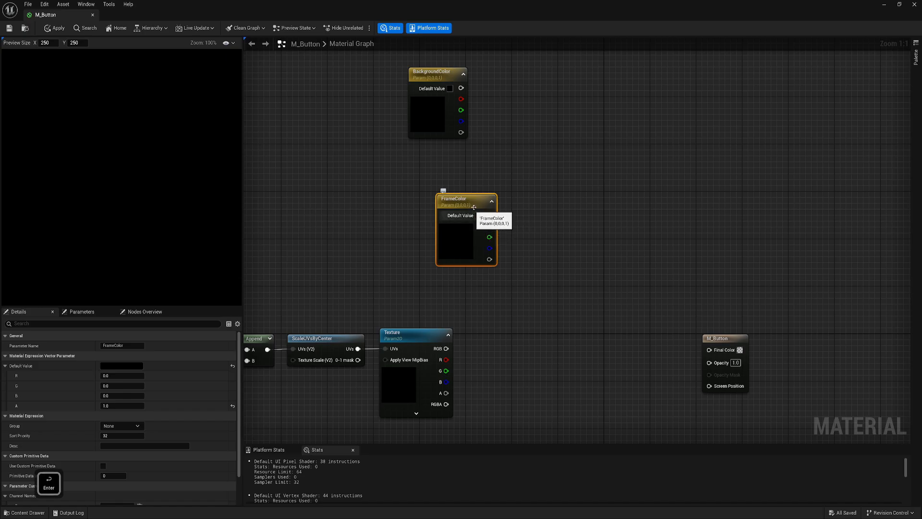
left_click_drag(473, 205, 444, 154)
right_click_drag(461, 227, 455, 197)
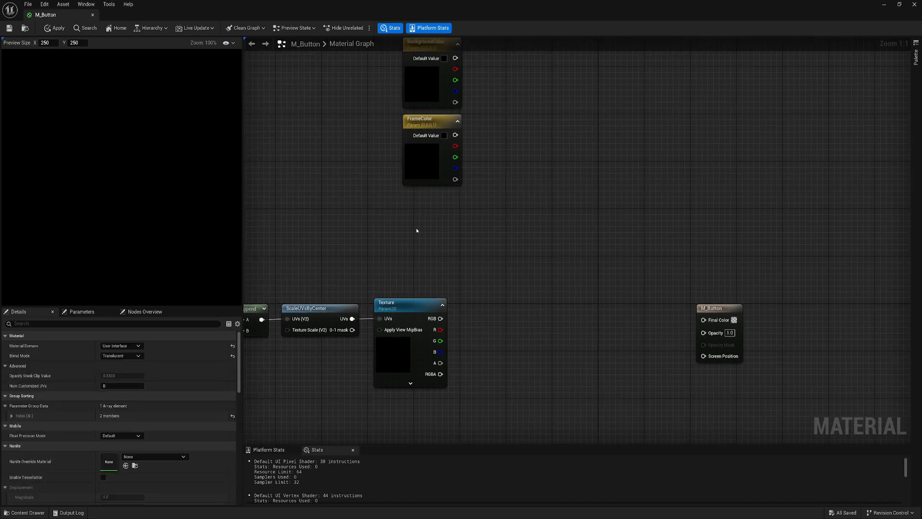
left_click(416, 229)
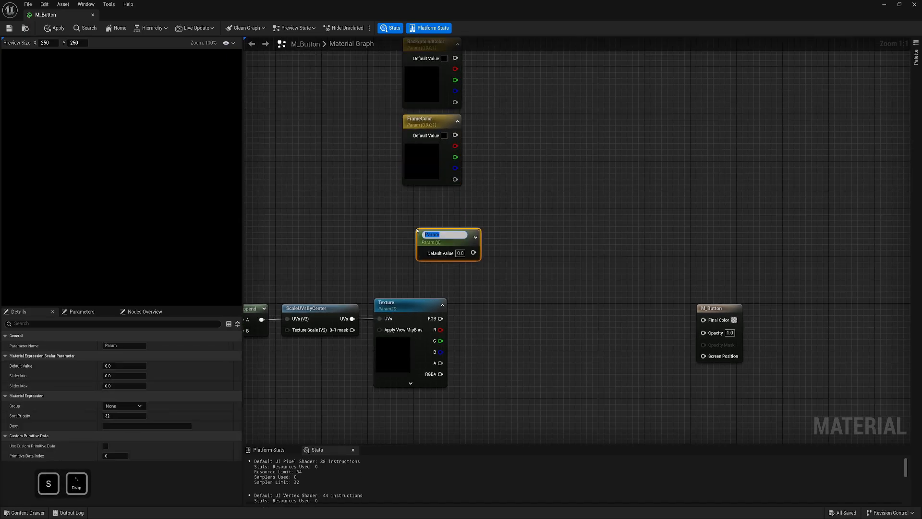
left_click(535, 243)
left_click(445, 235)
key("Delete")
Add a three-component vector parameter named SelectionBorderColor and place it between FrameColor and the Texture node.
key("3")
left_click(434, 226)
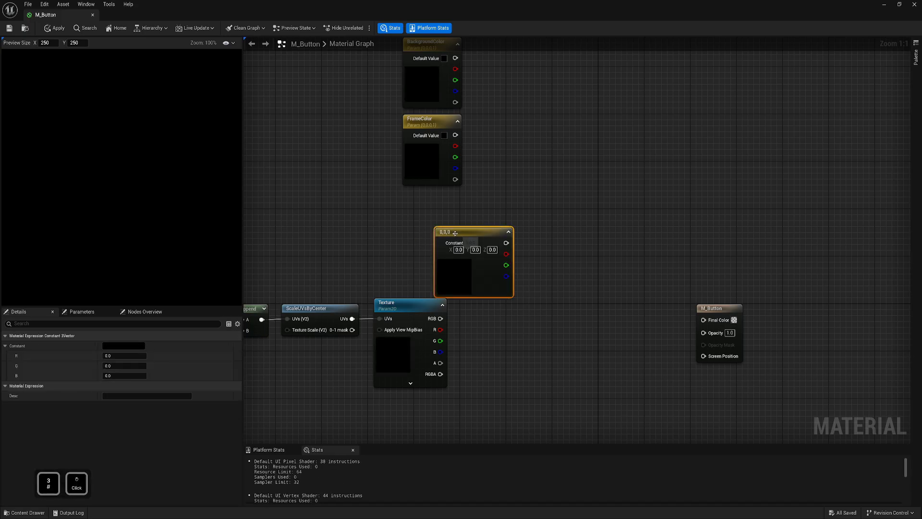
right_click(455, 233)
left_click(475, 255)
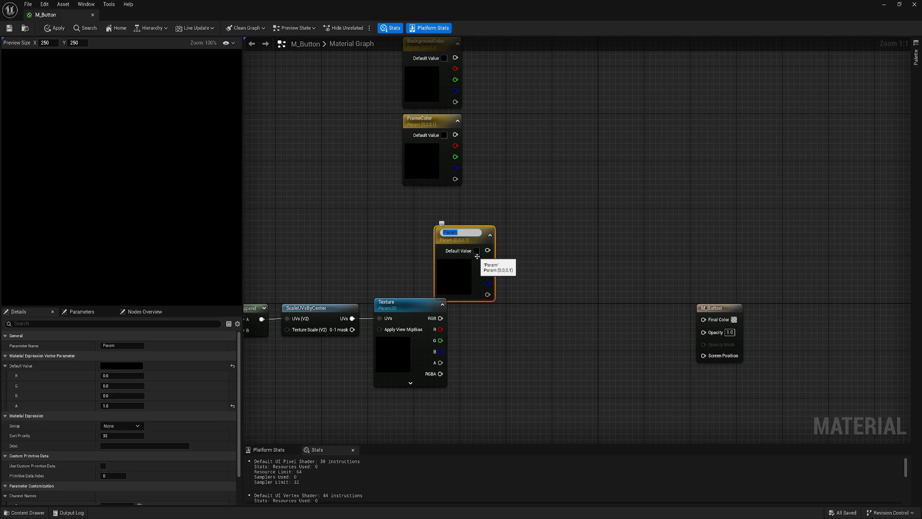
type("SelectionBorder")
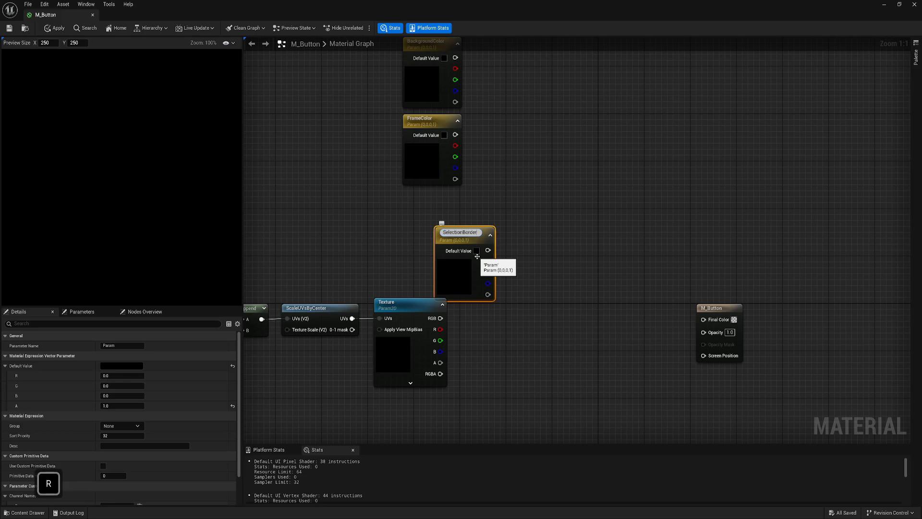
type("Color")
key("Return")
left_click_drag(465, 274, 434, 244)
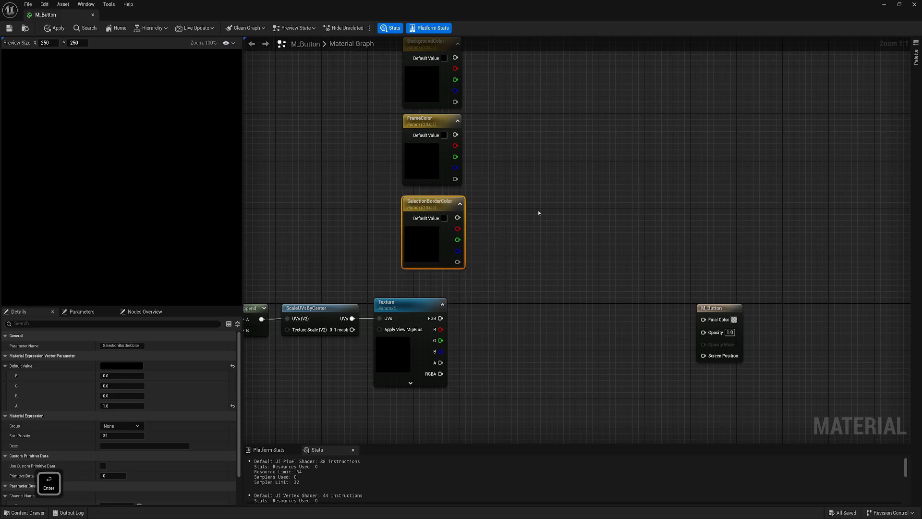
Add two Lerp nodes between the color parameters and the M_Button output node.
left_click(539, 213)
right_click_drag(539, 214, 455, 231)
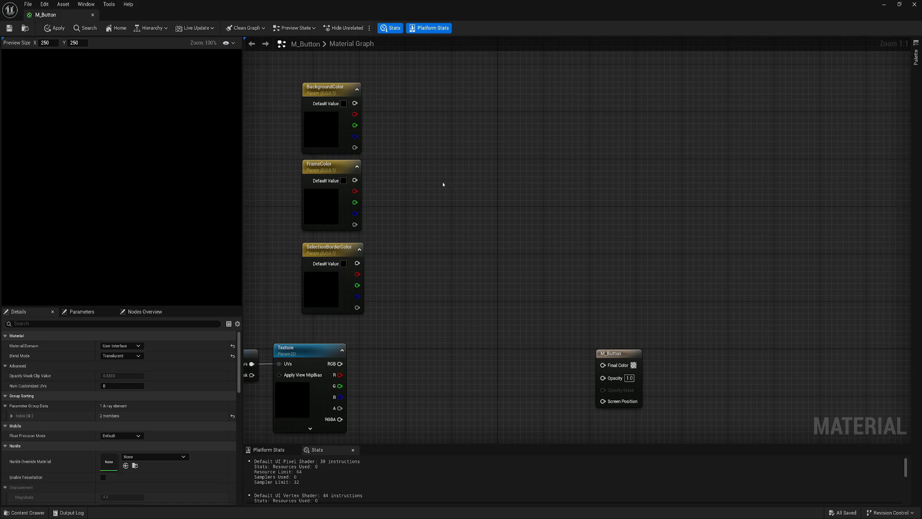
left_click(451, 133)
left_click(500, 241)
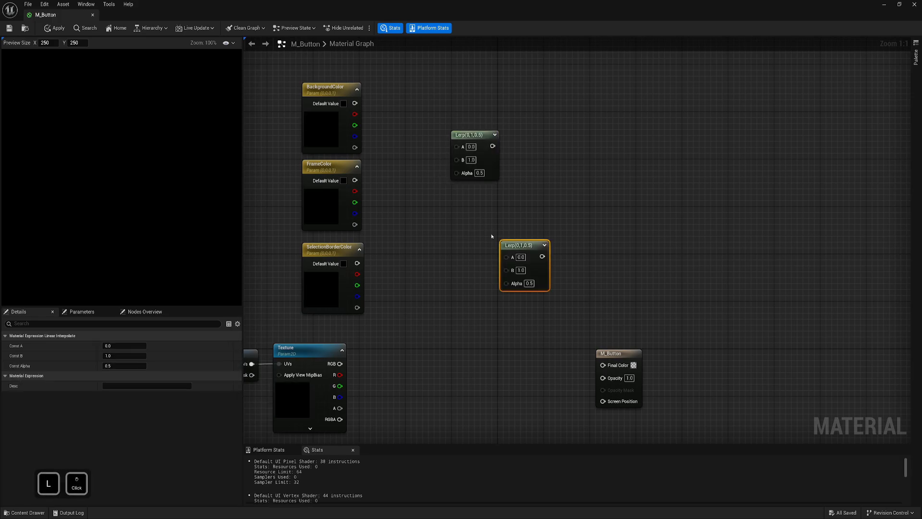
right_click_drag(427, 200, 469, 230)
Connect BackgroundColor to the upper Lerp's A, FrameColor to its B and the Texture's red channel to its Alpha.
left_click(361, 121)
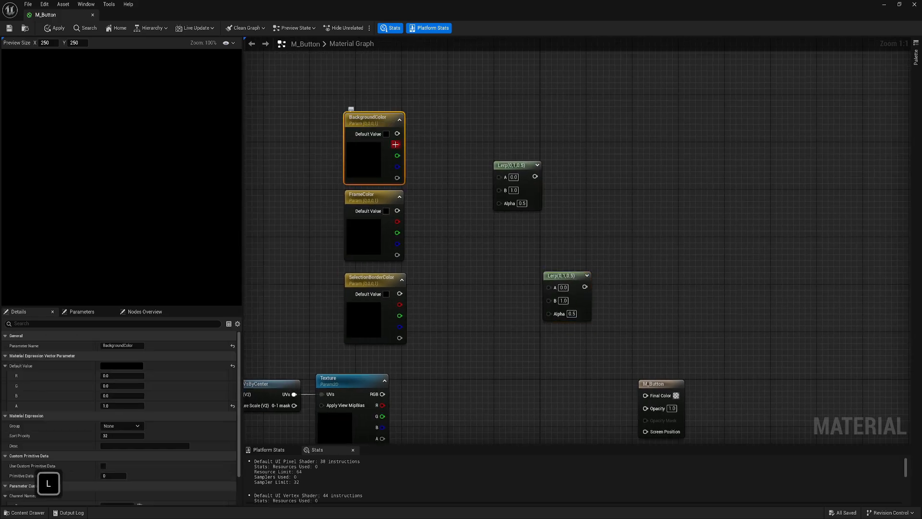
left_click_drag(397, 134, 480, 126)
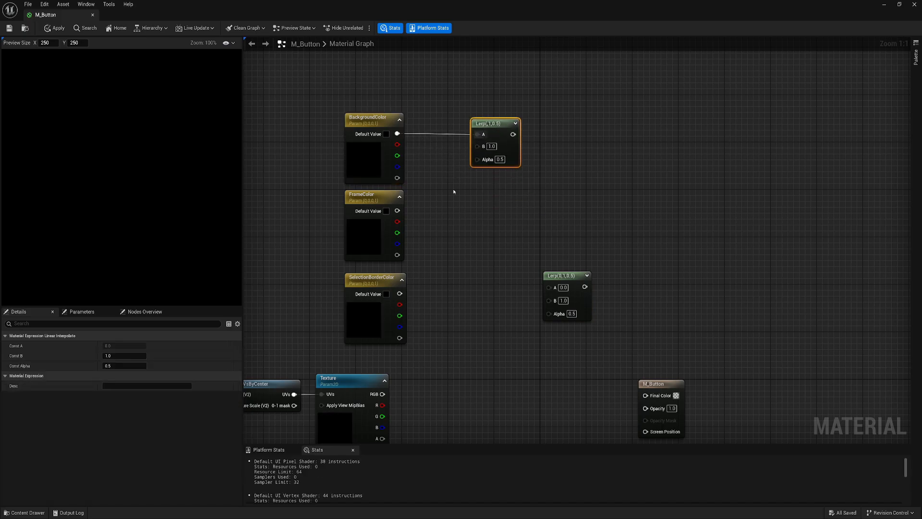
right_click_drag(453, 191, 406, 159)
right_click_drag(446, 208, 436, 194)
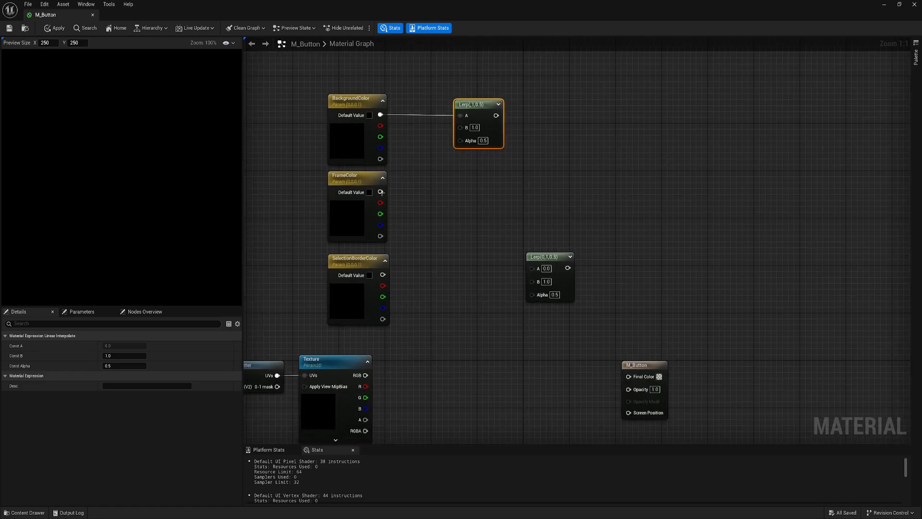
left_click_drag(381, 192, 461, 128)
right_click_drag(439, 199, 418, 226)
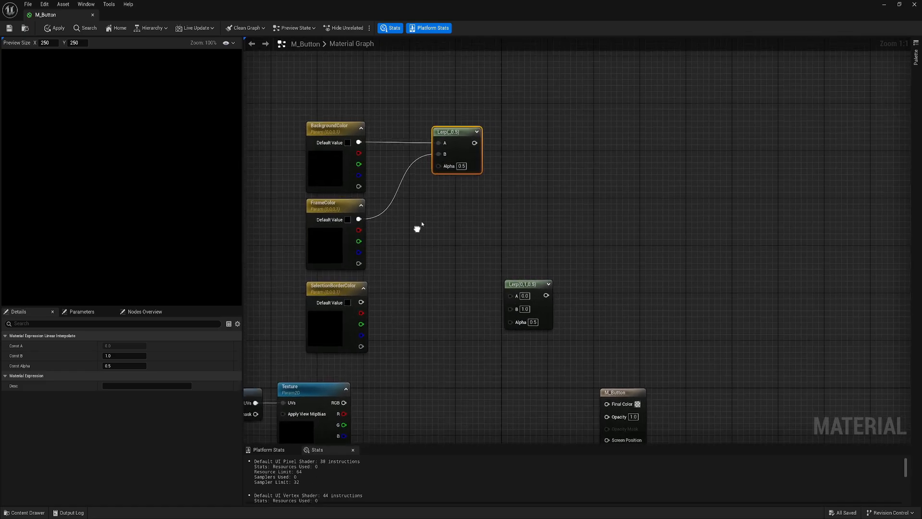
left_click_drag(463, 151, 469, 152)
right_click_drag(416, 239, 434, 194)
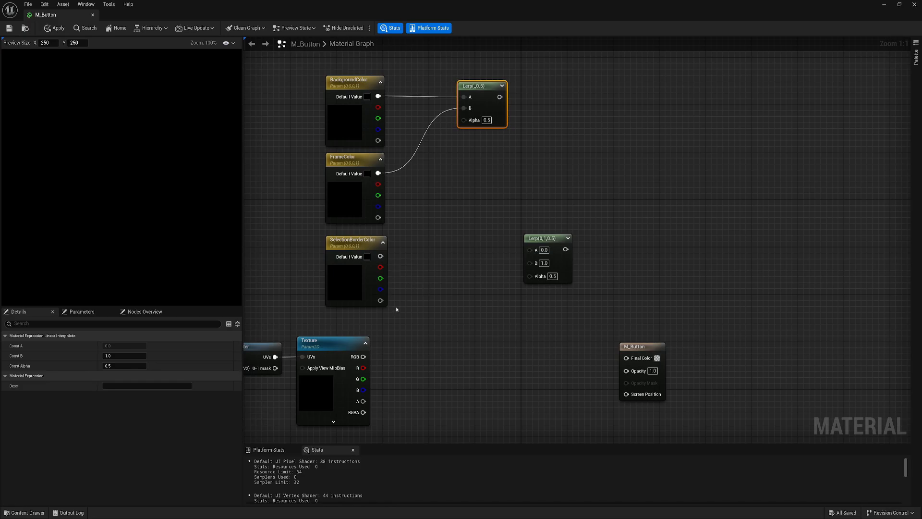
left_click_drag(363, 368, 464, 120)
right_click_drag(478, 226, 445, 237)
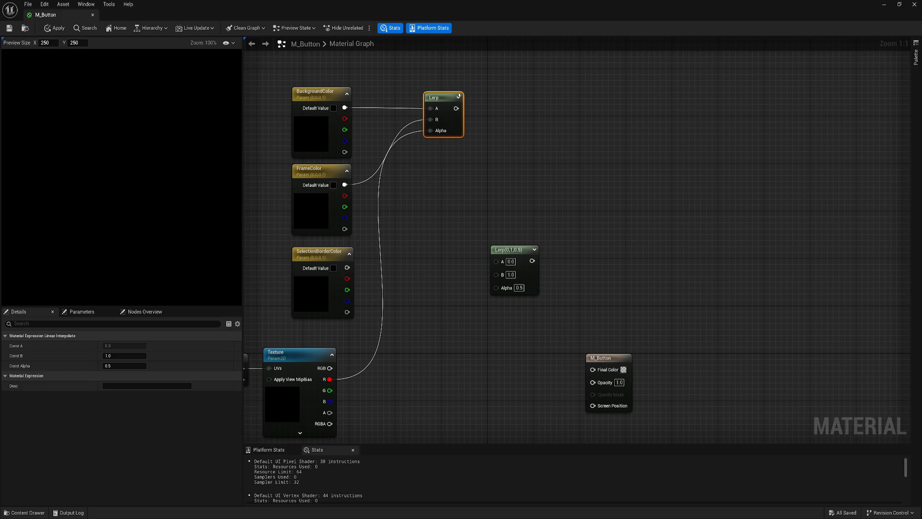
Connect the upper Lerp's output to the second Lerp's A and SelectionBorderColor to its B.
left_click_drag(456, 109, 520, 248)
left_click_drag(380, 245, 511, 268)
right_click_drag(424, 352, 416, 342)
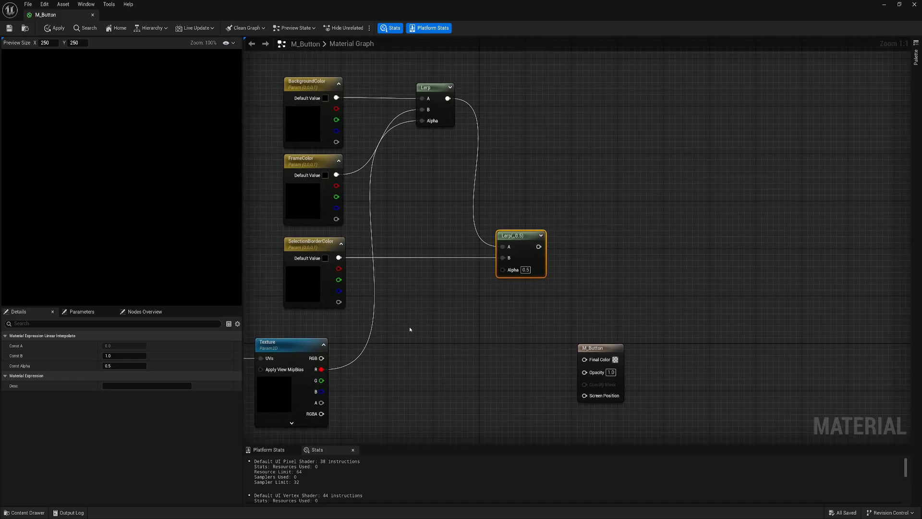
Open the texture assigned to the Texture parameter, inspect its mask with the red and green channels hidden, and return to M_Button.
left_click(329, 250)
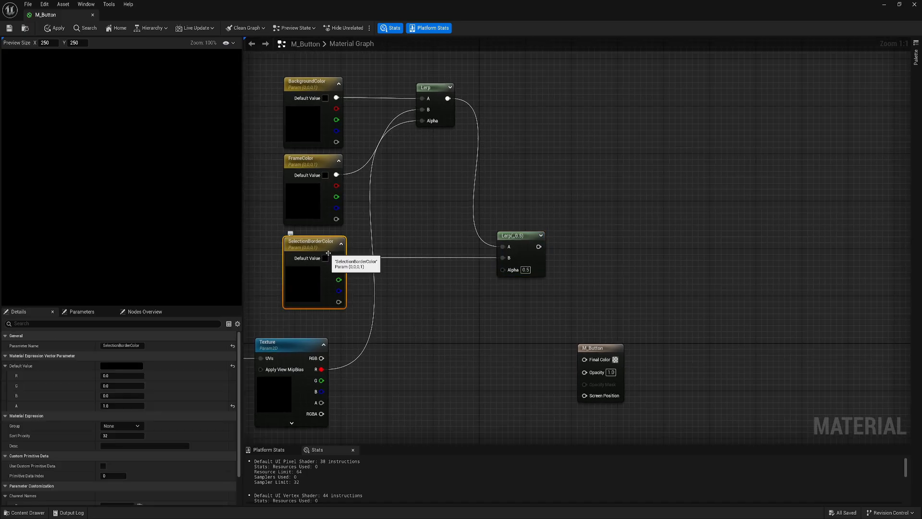
right_click_drag(345, 237, 397, 264)
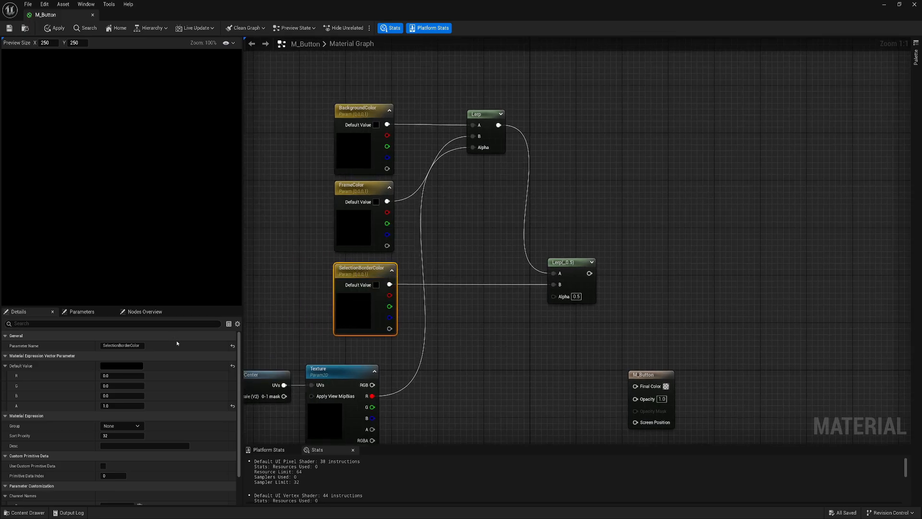
left_click(340, 413)
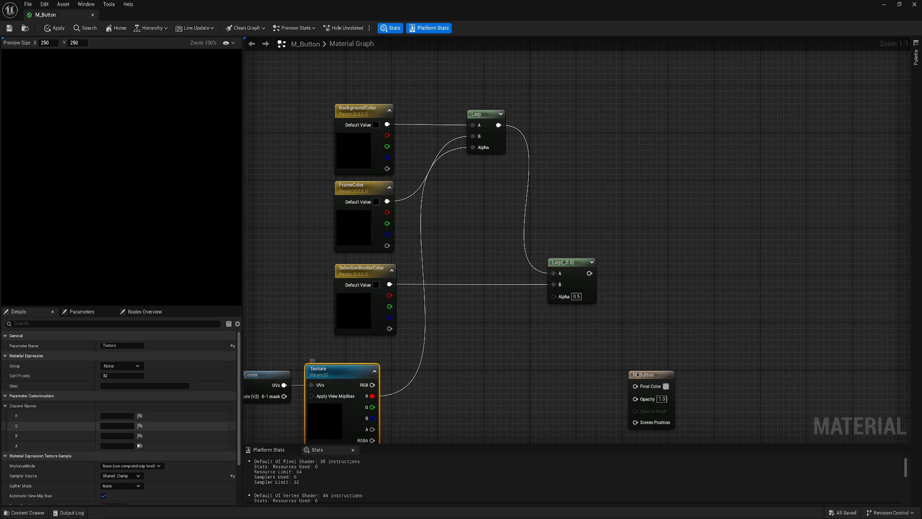
scroll(95, 450, "down", 3)
double_click(109, 474)
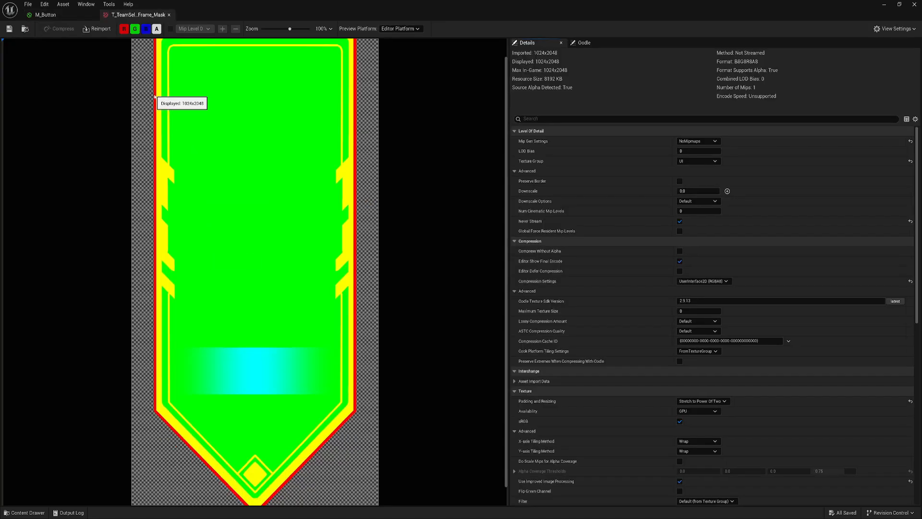
left_click(125, 28)
left_click(135, 29)
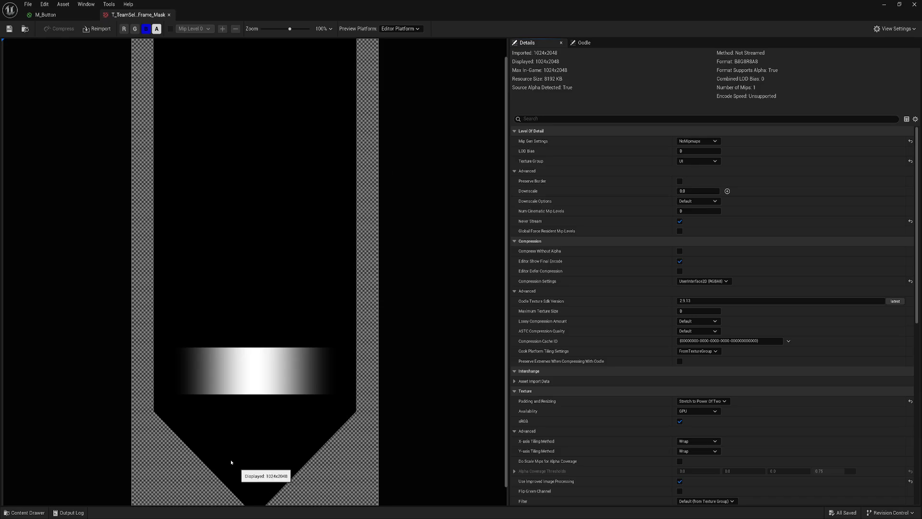
left_click(45, 15)
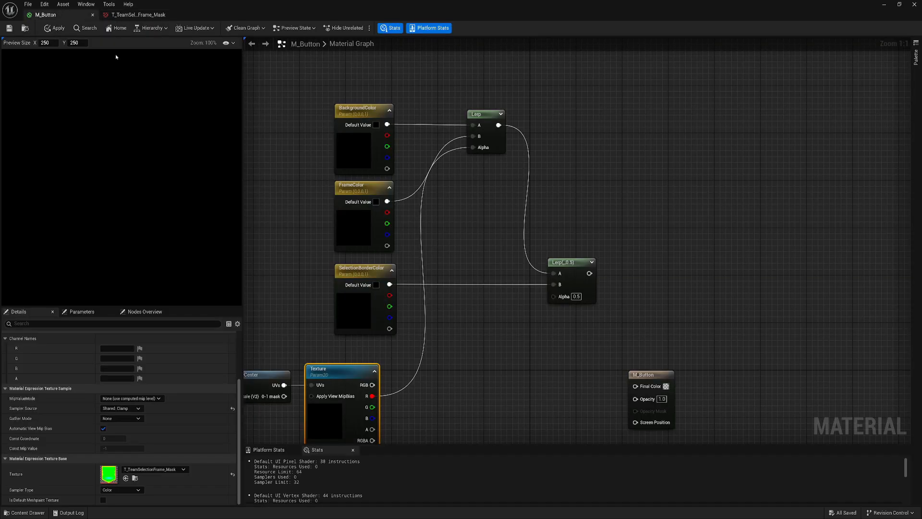
Rename the SelectionBorderColor parameter as SelectionStripeColor.
right_click_drag(443, 296, 446, 271)
left_click(334, 241)
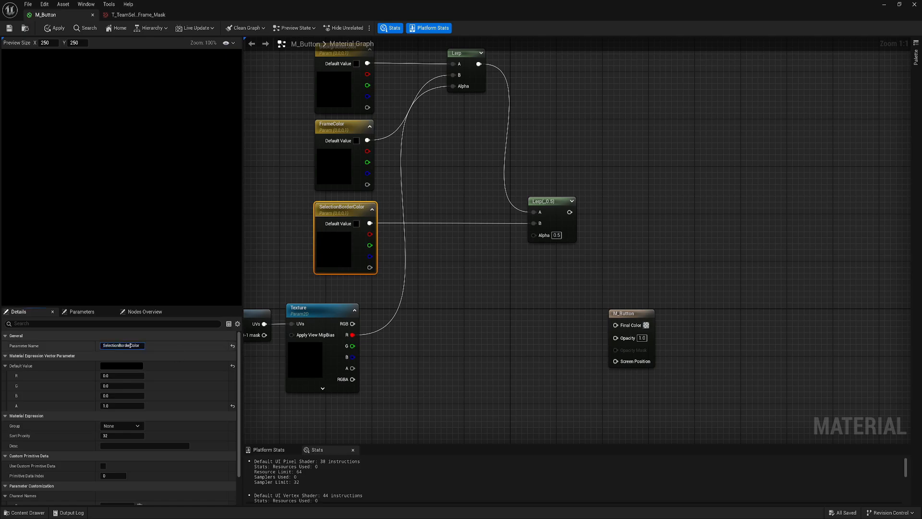
key("BackSpace")
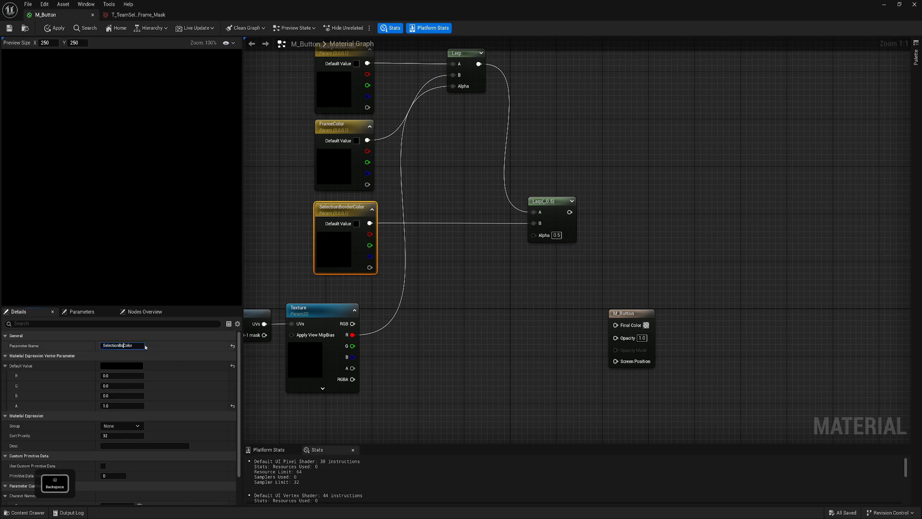
key("BackSpace")
key("BackSpace")
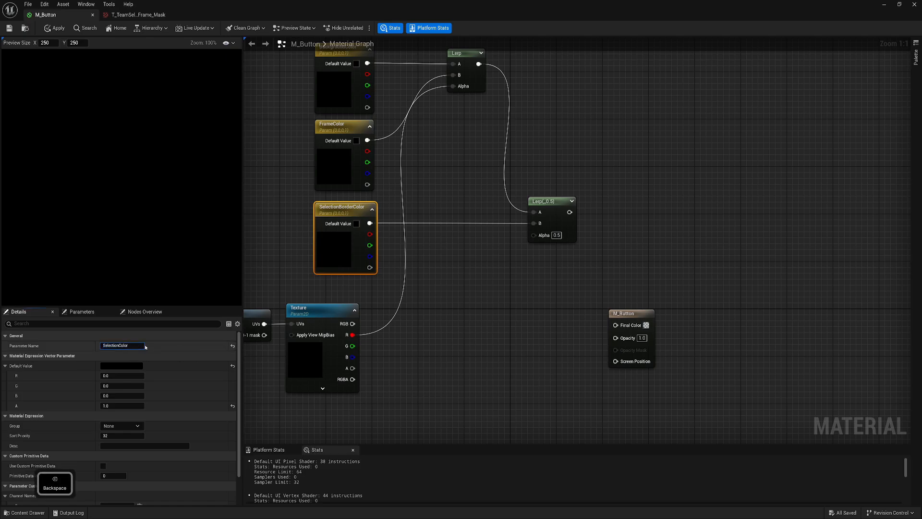
type("Ttripe")
key("Return")
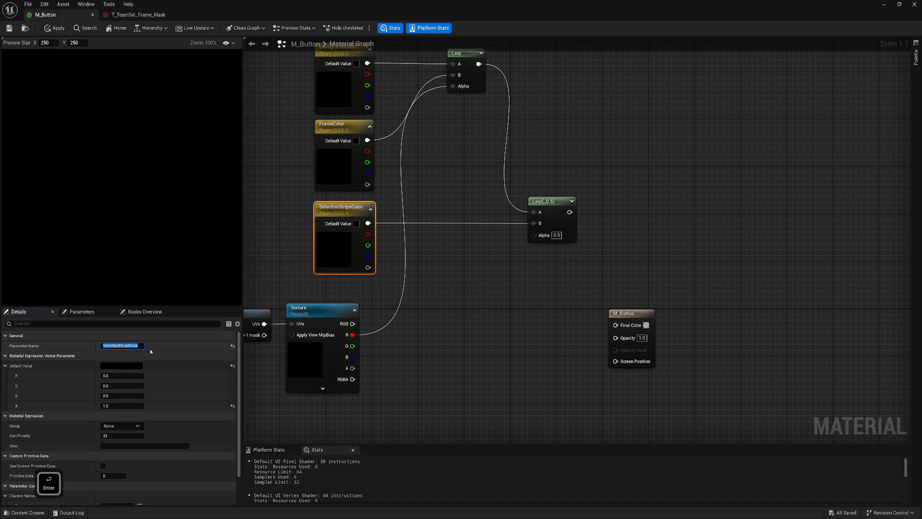
Connect the Texture's blue channel to the second Lerp's Alpha input.
right_click_drag(411, 264, 419, 310)
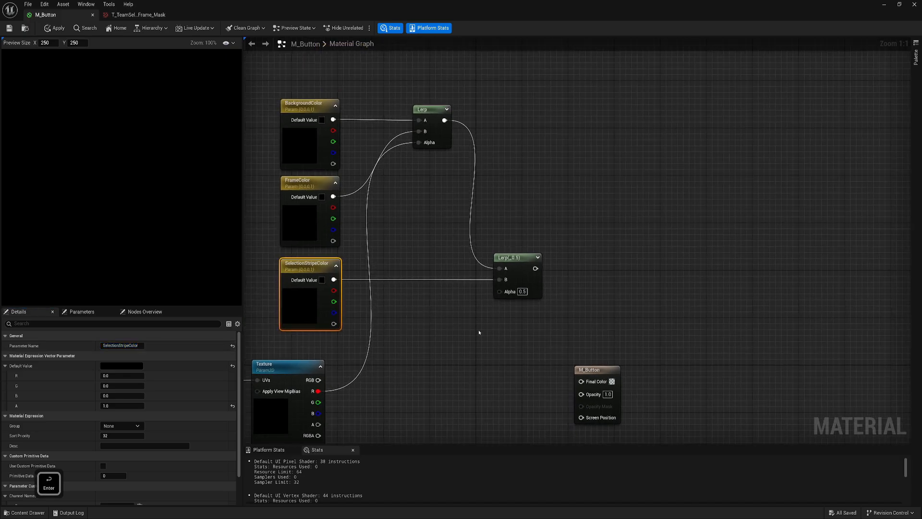
right_click_drag(479, 332, 382, 353)
left_click_drag(341, 355, 525, 234)
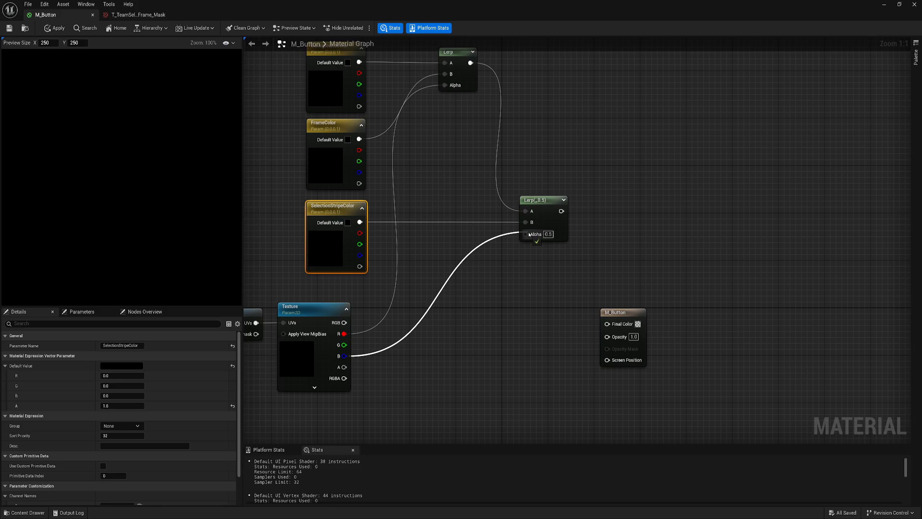
right_click_drag(514, 266, 493, 319)
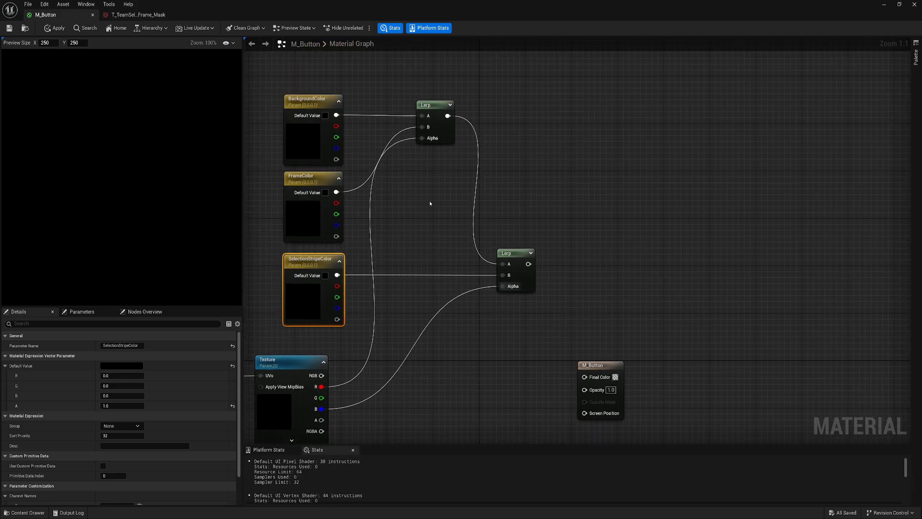
Connect the second Lerp's output to the Final Color input of the M_Button output node.
right_click_drag(429, 201, 431, 188)
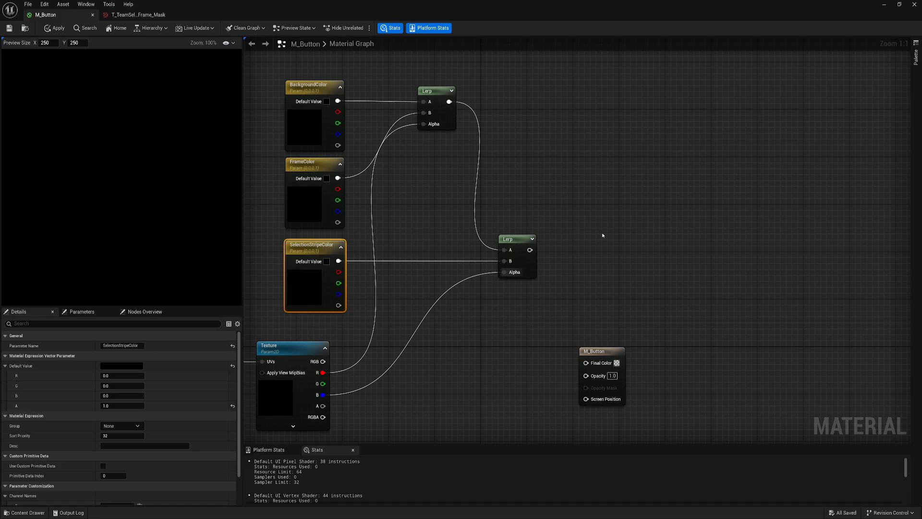
right_click_drag(544, 258, 484, 219)
left_click_drag(471, 211, 616, 315)
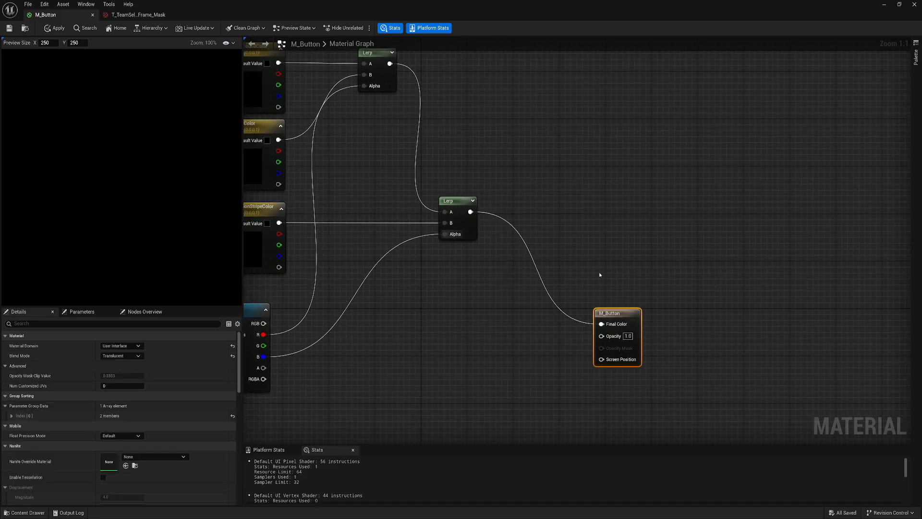
Add a Multiply node below the Texture's outputs and connect the Texture's green channel to its A input.
right_click_drag(599, 275, 651, 220)
mouse_move(483, 324)
right_mouse_down()
mouse_move(530, 336)
mouse_move(487, 309)
right_mouse_up()
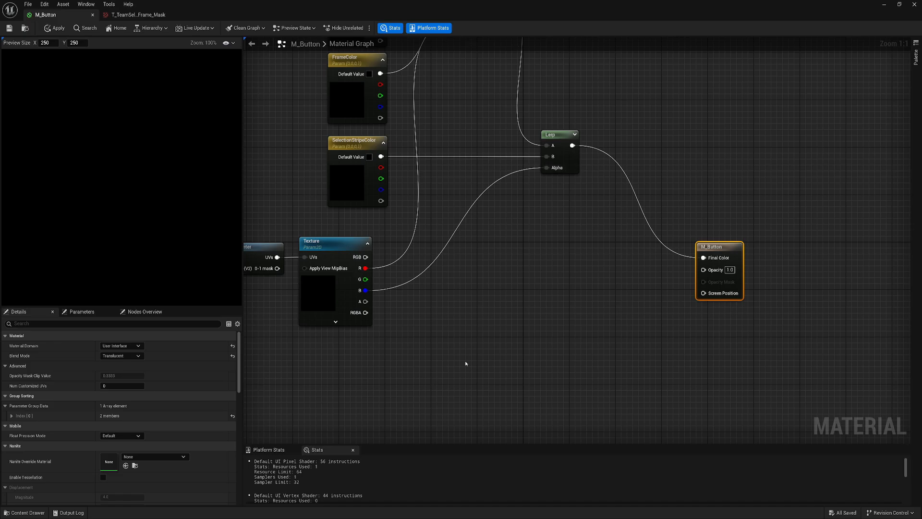
right_click_drag(411, 290, 402, 261)
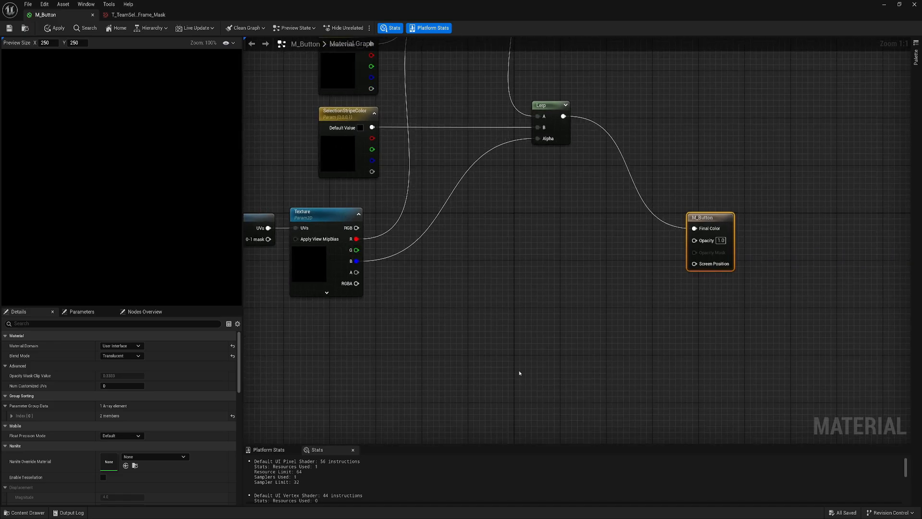
right_click_drag(422, 303, 449, 323)
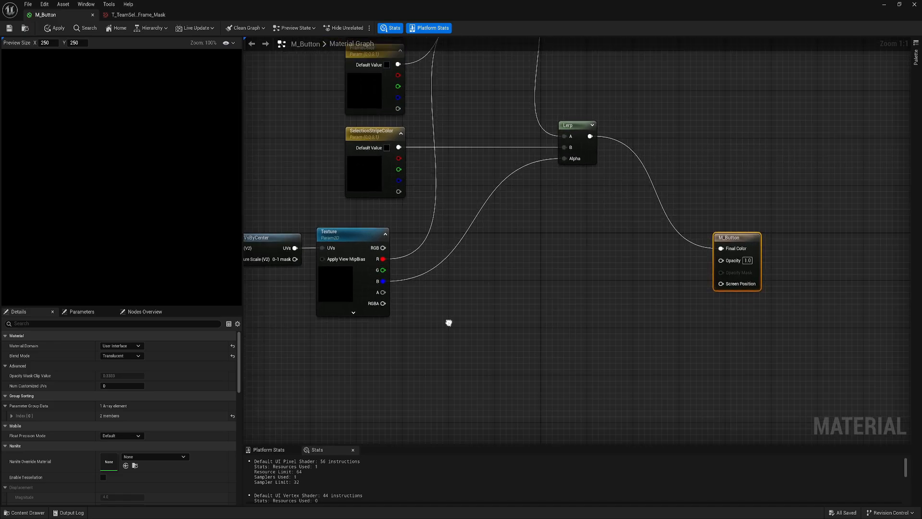
left_click(463, 301)
right_click_drag(422, 320, 410, 300)
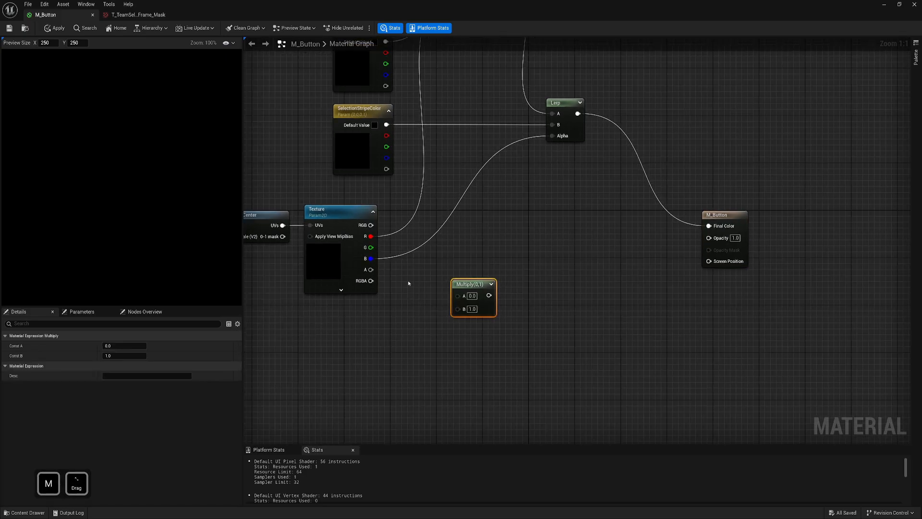
left_click_drag(371, 248, 459, 297)
Add a scalar parameter named BackgroundOpacity below the Texture node with a default value of 0.5.
left_click(366, 323)
type("Backgroun")
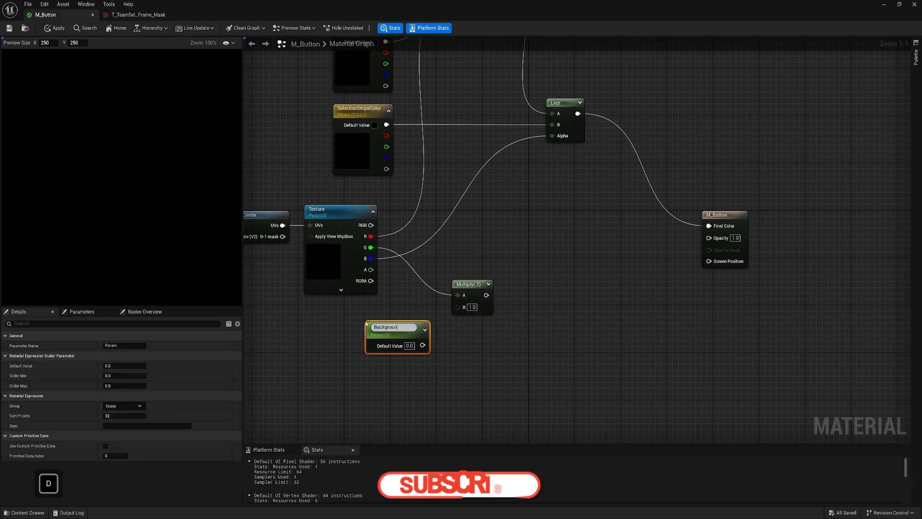
type("dOpacity")
key("Return")
left_click(409, 346)
type("1")
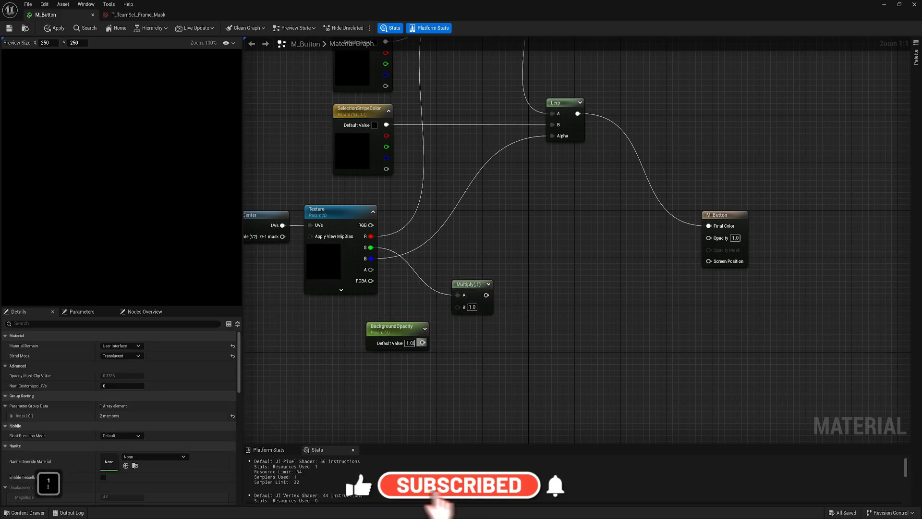
key("Return")
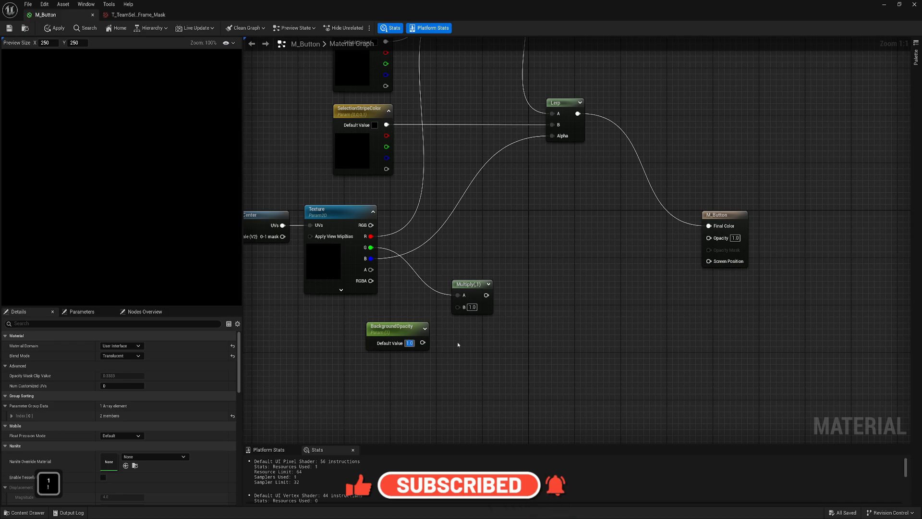
type("0.5")
key("Return")
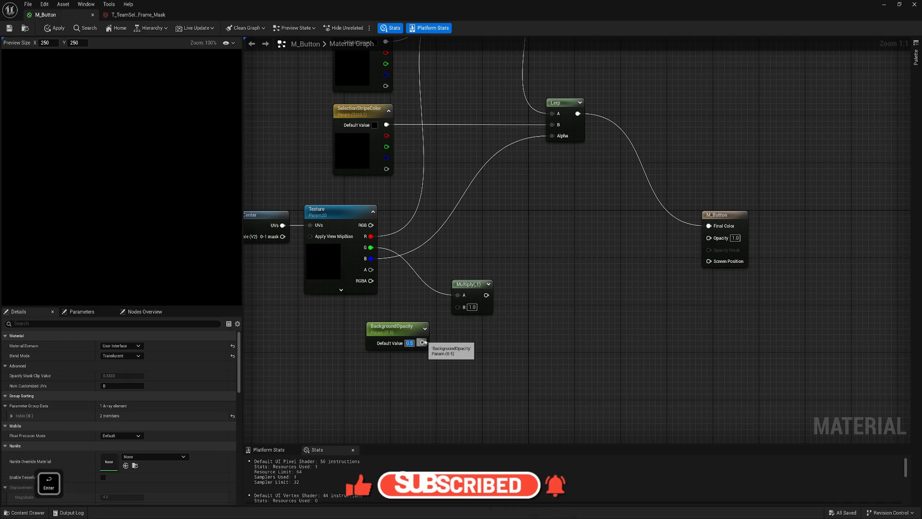
Connect BackgroundOpacity to the Multiply's B input and align the two nodes beneath the Texture node.
left_click_drag(422, 342, 460, 309)
left_click_drag(406, 337, 355, 321)
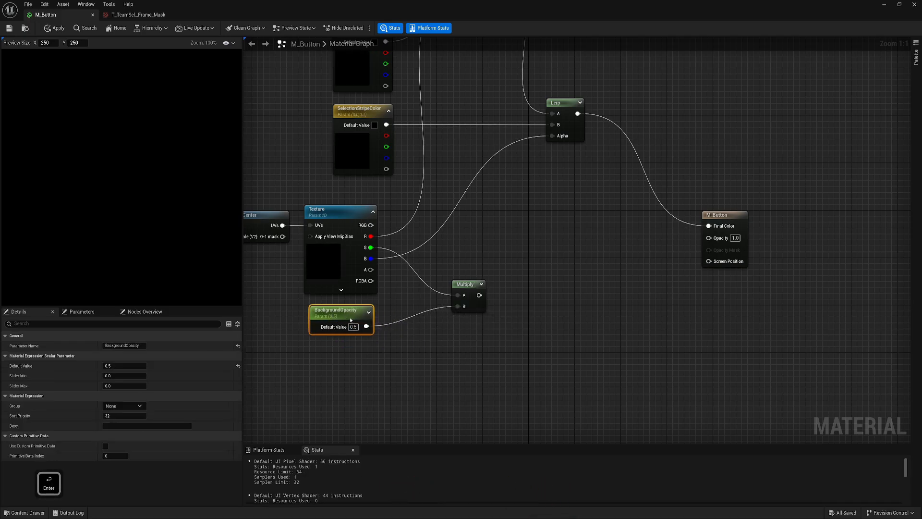
left_click_drag(461, 285, 431, 303)
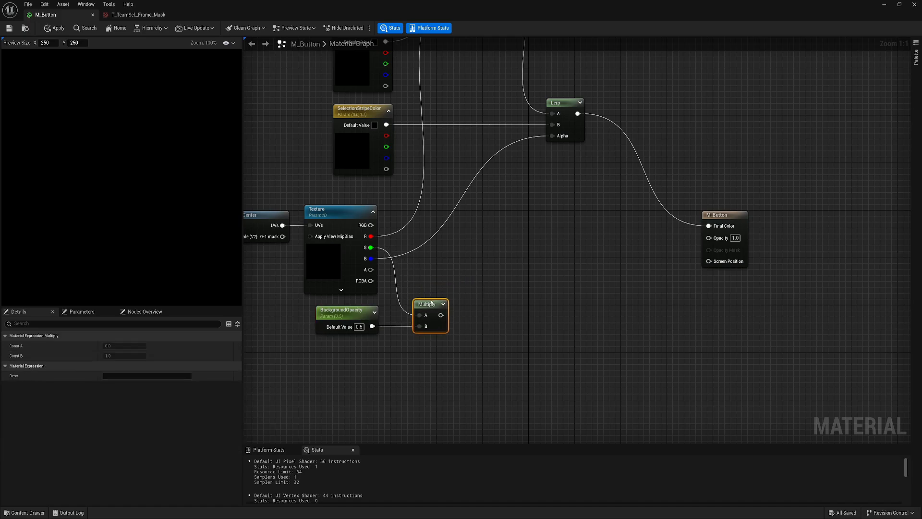
Add a Max node fed by the Texture's blue channel at A and the Multiply's output at B.
right_click_drag(483, 288, 446, 291)
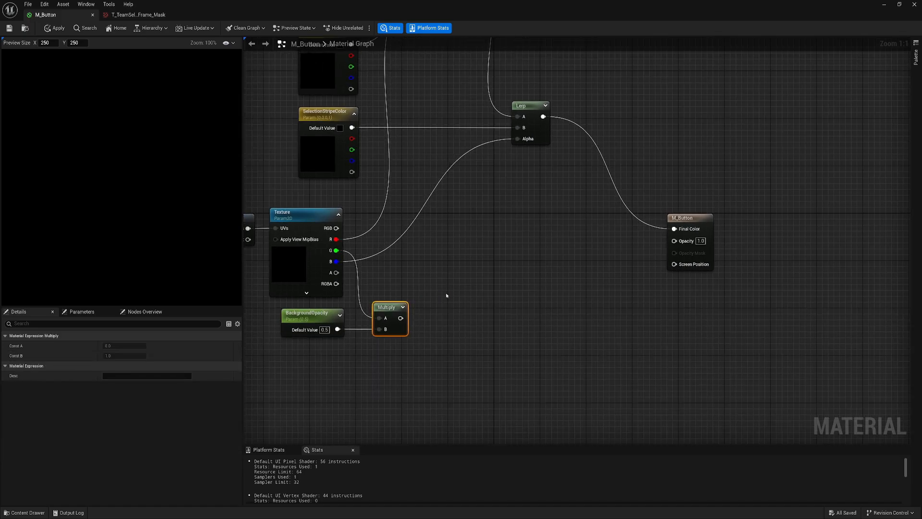
right_click(445, 293)
type("max")
key("Return")
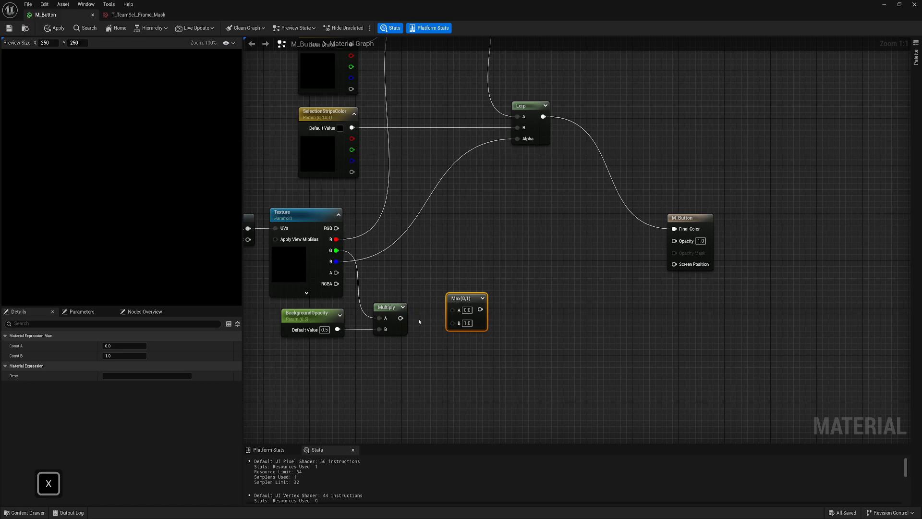
right_click_drag(403, 269, 395, 294)
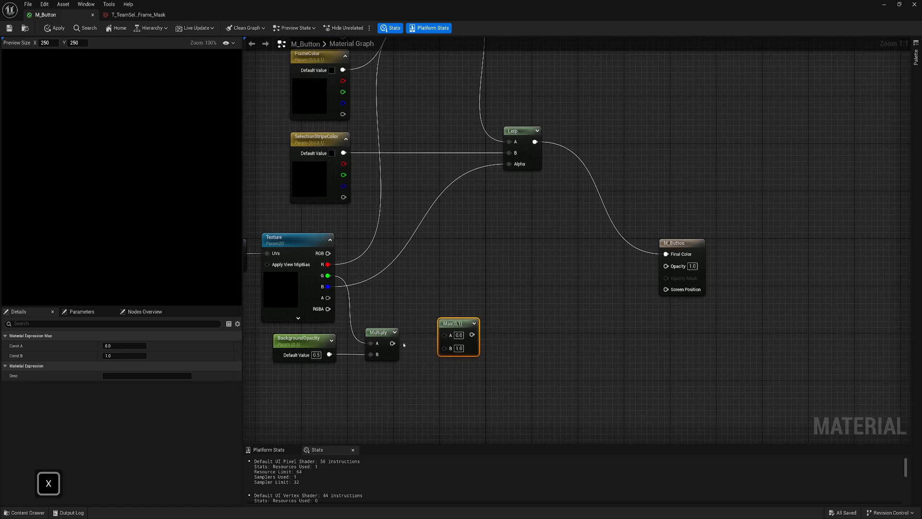
left_click_drag(392, 343, 450, 314)
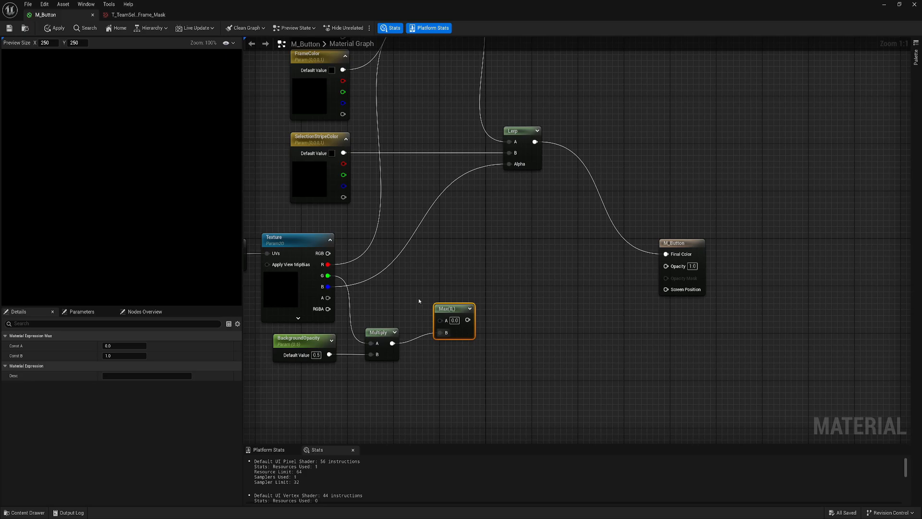
left_click_drag(332, 284, 442, 322)
Add a second Max node fed by the Texture's red channel at A and the first Max's output at B.
right_click_drag(507, 296, 462, 301)
right_click(462, 301)
type("max")
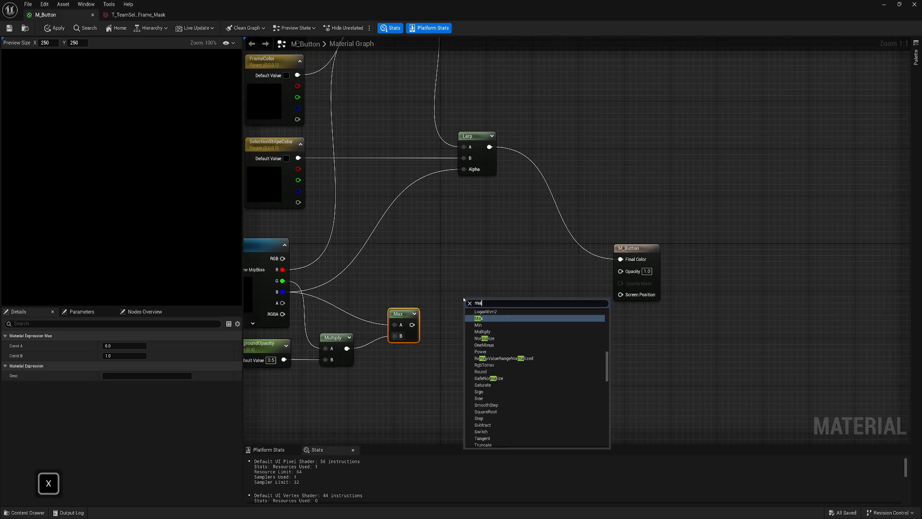
key("Return")
left_click_drag(283, 269, 470, 317)
left_click_drag(410, 325, 510, 301)
Insert a reroute point on the red channel wire to the second Max and move that Max closer to the first.
left_click(397, 295)
double_click(398, 295)
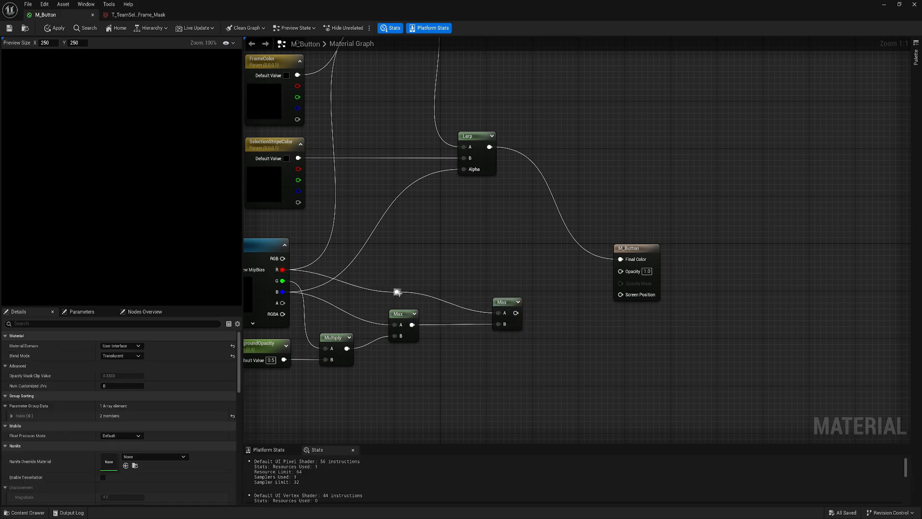
left_click_drag(399, 288, 413, 279)
left_click_drag(502, 301, 464, 303)
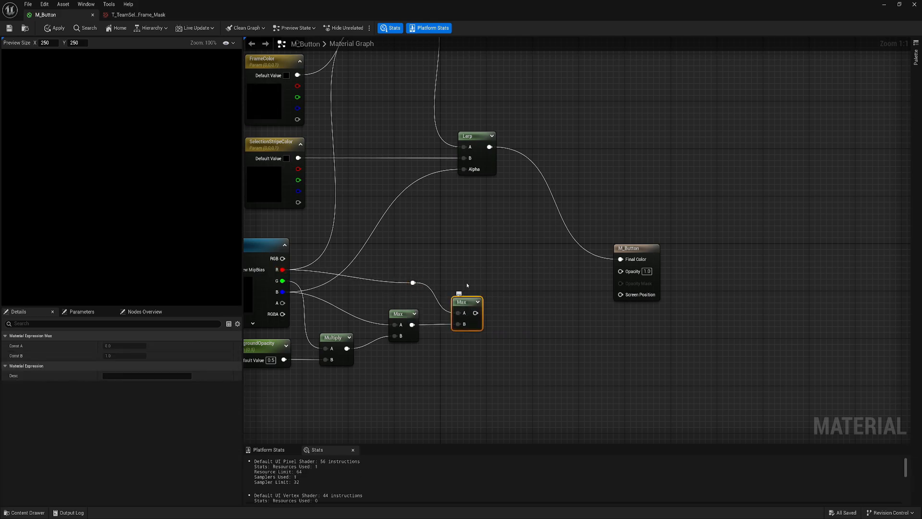
Add a StaticSwitchParameter named IsBorder between the second Max and the M_Button output node.
right_click(495, 282)
type("stat")
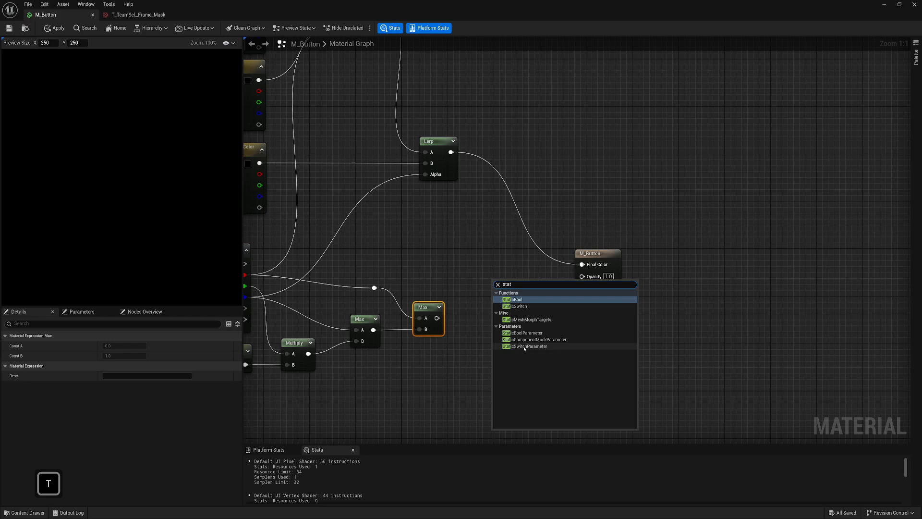
left_click(525, 346)
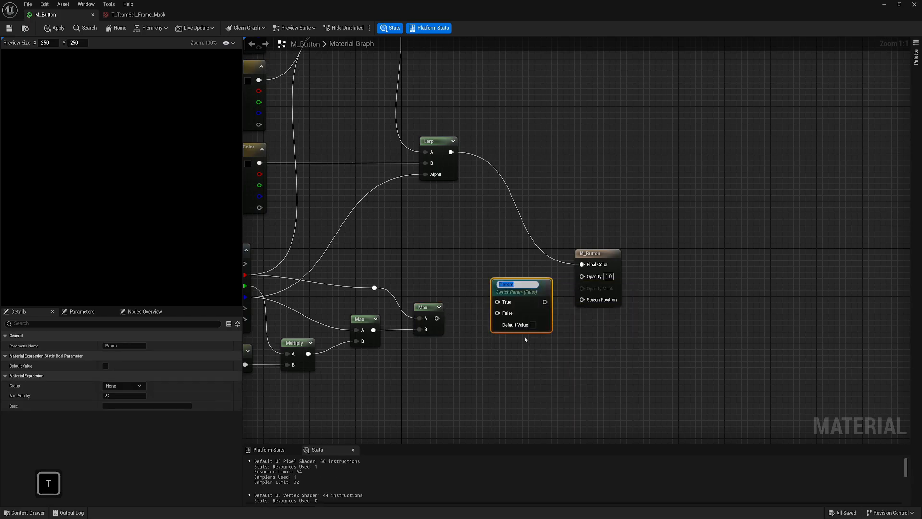
type("IsBorder")
key("Return")
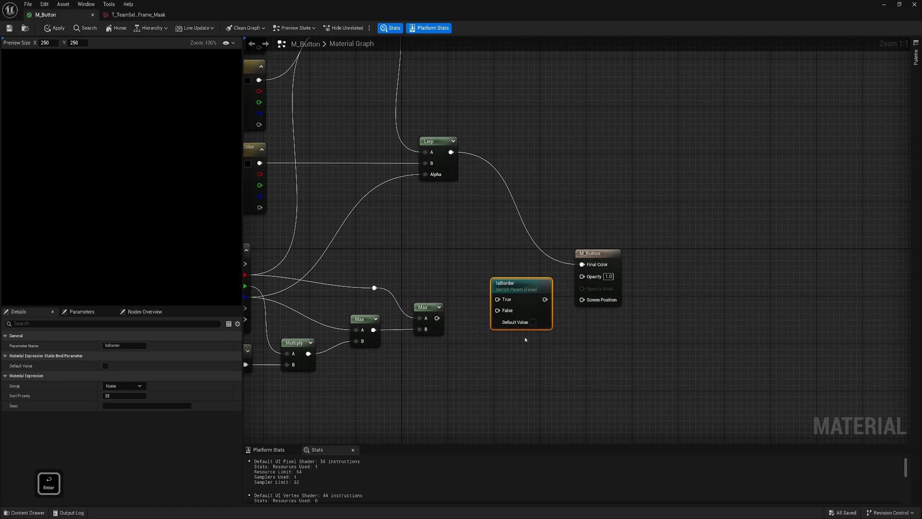
left_click_drag(523, 301, 502, 289)
Connect the second Max to IsBorder's False input and the red channel's reroute point to its True input.
right_click_drag(502, 289, 327, 248)
left_click(310, 260)
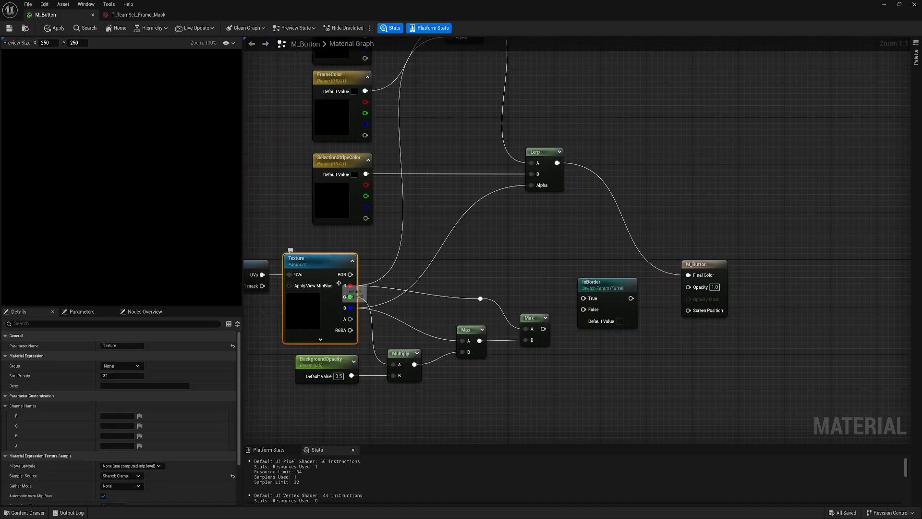
right_click_drag(475, 271, 450, 261)
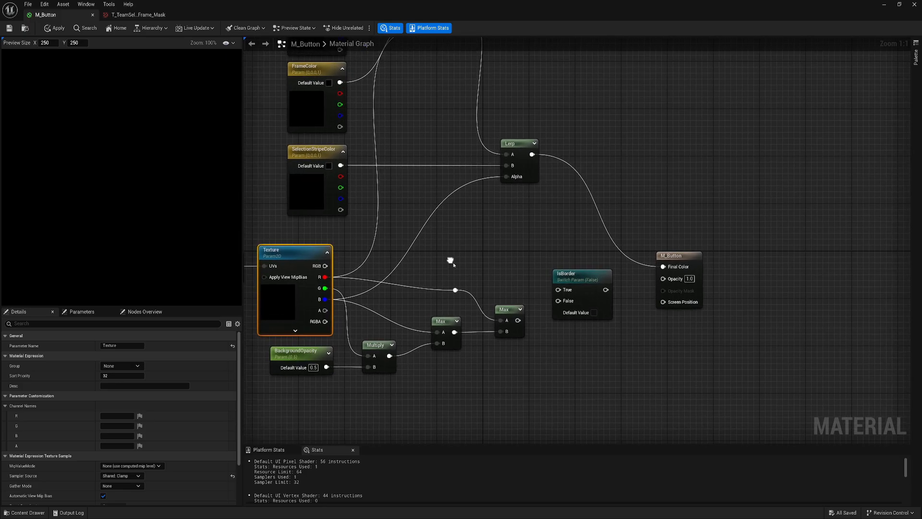
right_click_drag(503, 272, 525, 289)
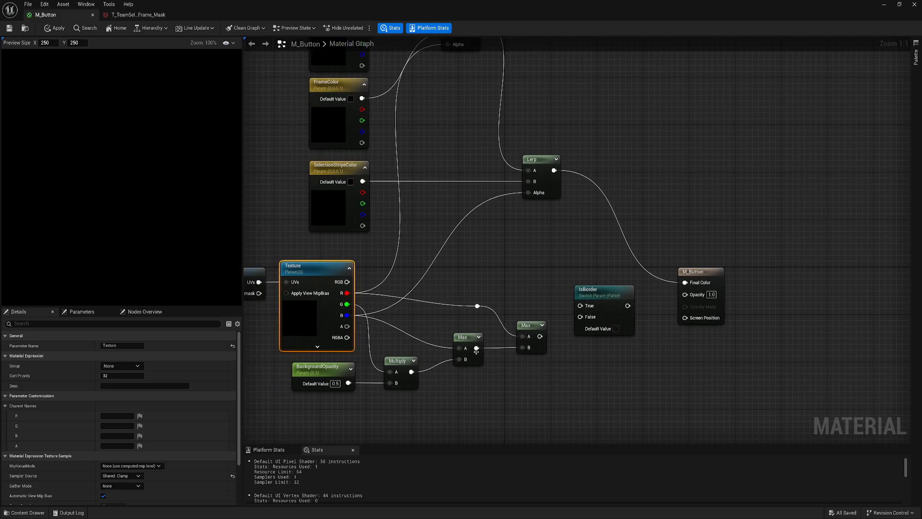
right_click_drag(515, 321, 482, 321)
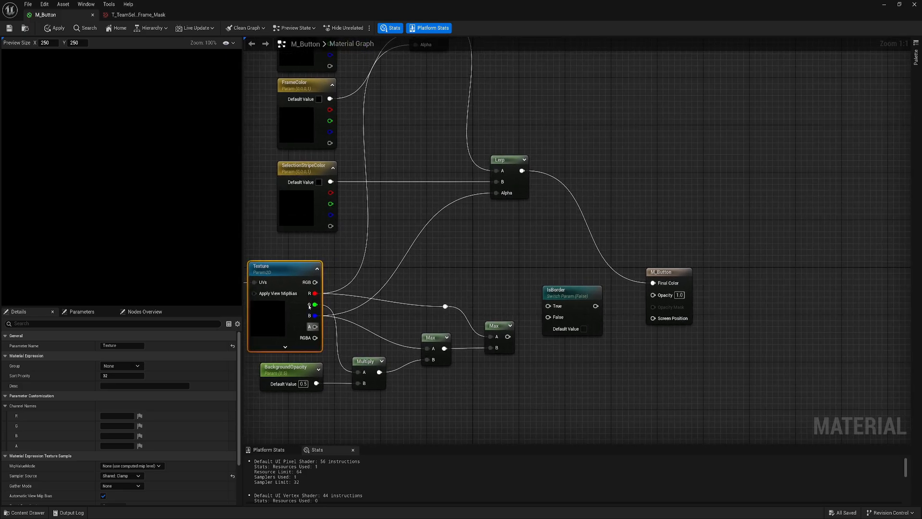
right_click_drag(450, 292, 441, 308)
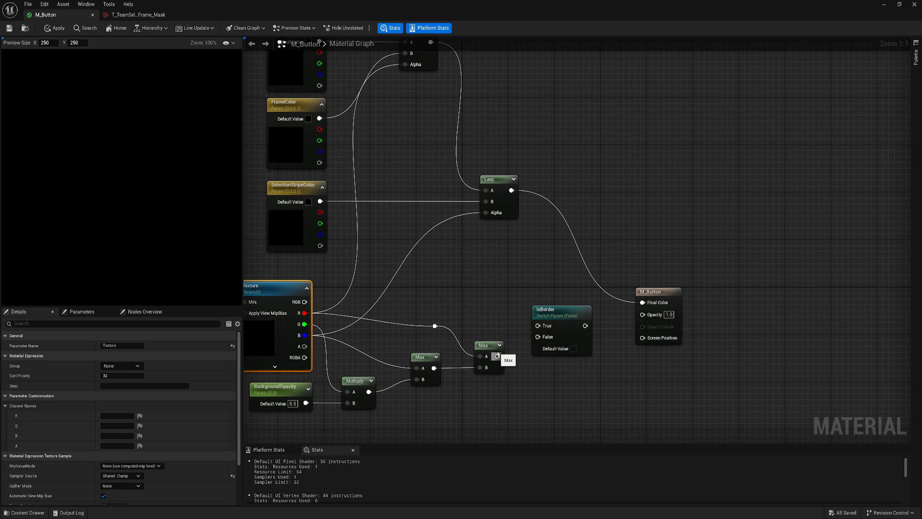
left_click_drag(498, 355, 538, 336)
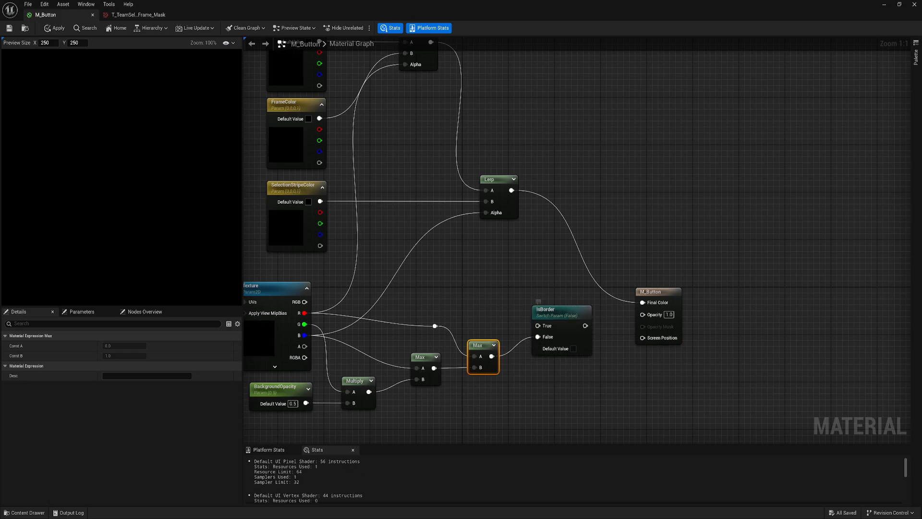
right_click_drag(405, 326, 398, 337)
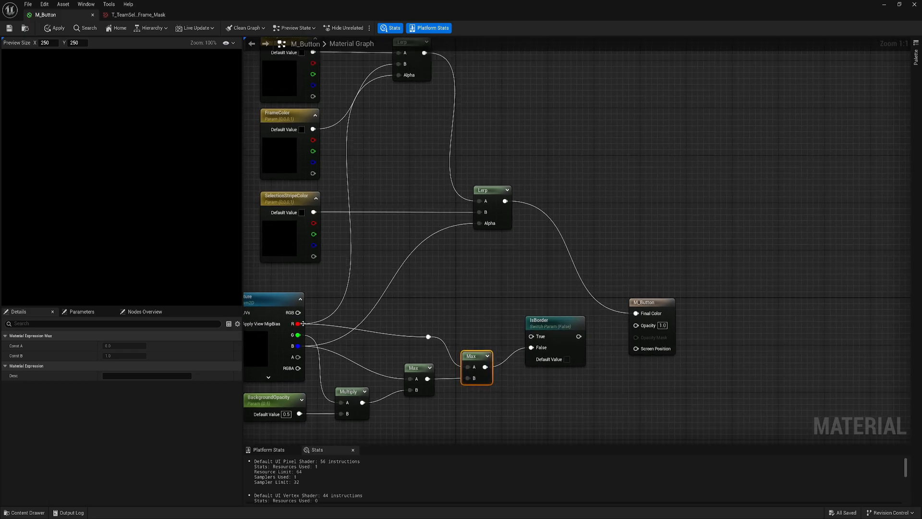
left_click_drag(428, 336, 531, 336)
right_click_drag(432, 309, 457, 304)
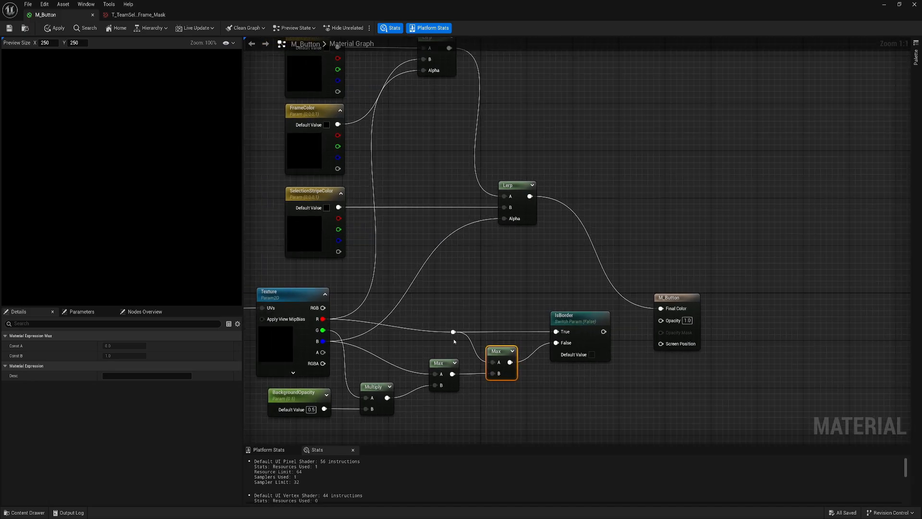
Tidy the opacity chain by moving up the reroute point, the IsBorder switch and both Max nodes.
left_click_drag(455, 335, 455, 324)
left_click_drag(570, 316, 570, 304)
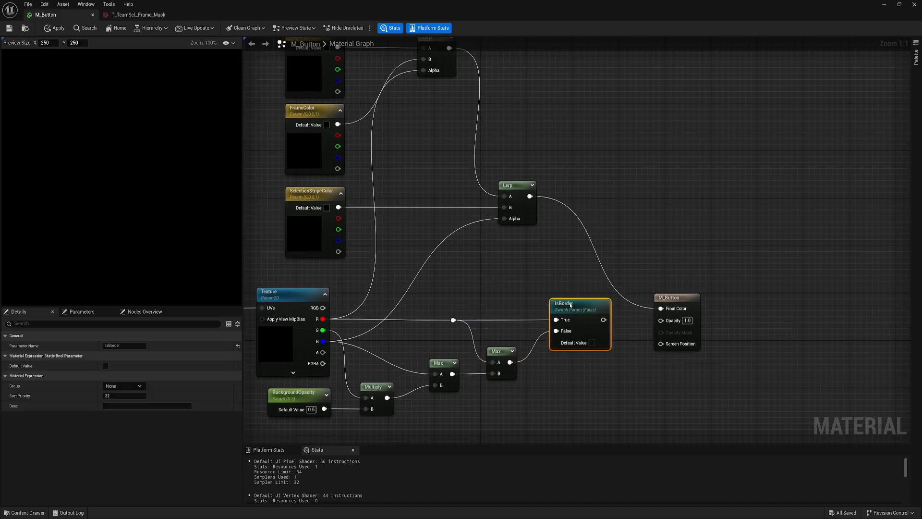
left_click_drag(499, 353, 506, 335)
left_click_drag(451, 363, 451, 333)
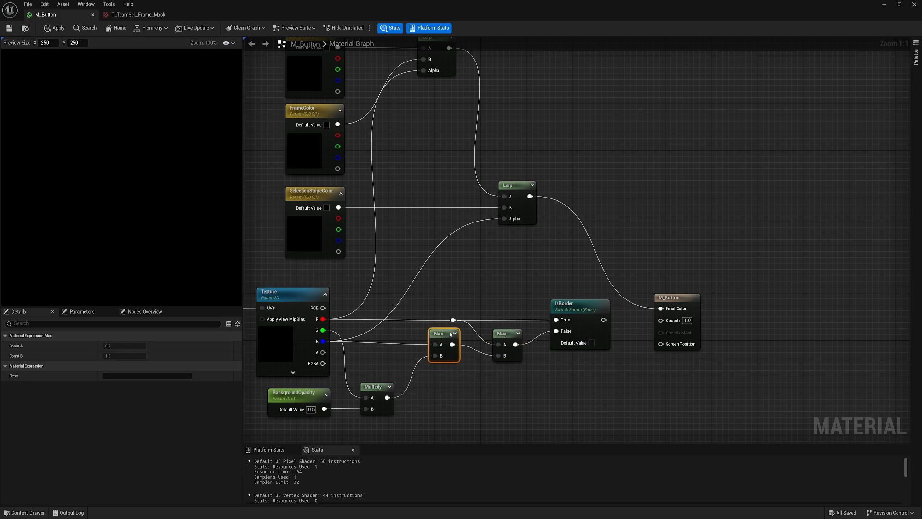
Connect IsBorder's output to the Opacity input of the M_Button output node and save the material.
right_click_drag(498, 377, 423, 380)
left_click(485, 310)
left_click_drag(516, 323, 585, 323)
left_click(570, 239)
right_click_drag(570, 239, 679, 261)
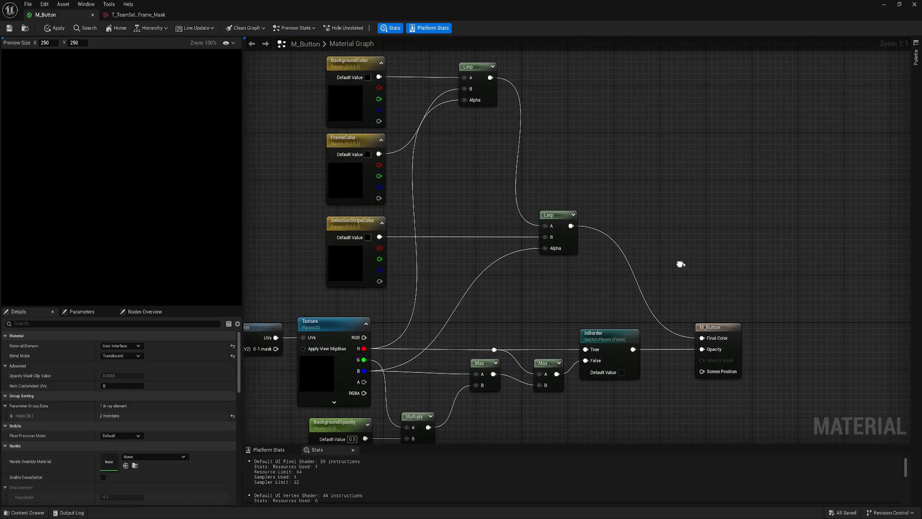
key("ctrl+s")
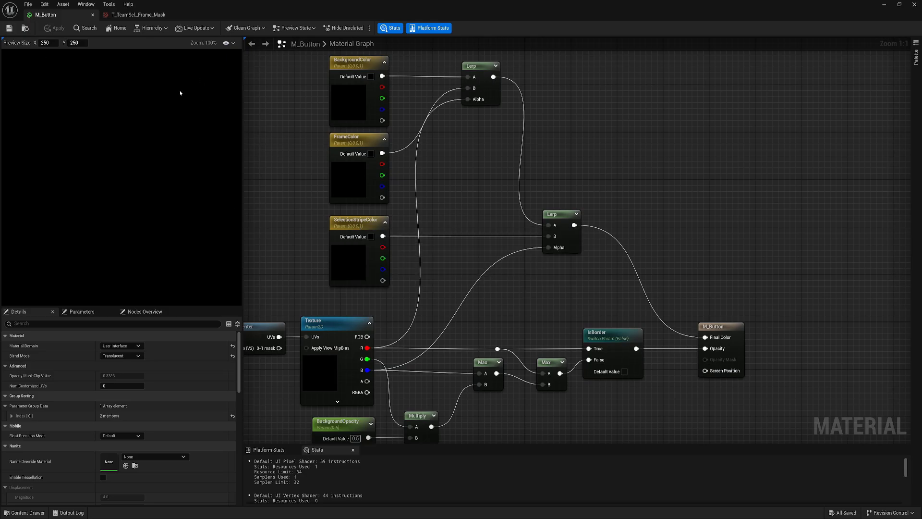
Check which mask texture is assigned to the Texture parameter and review the color parameter nodes.
right_click_drag(462, 263, 495, 212)
right_click_drag(303, 240, 356, 211)
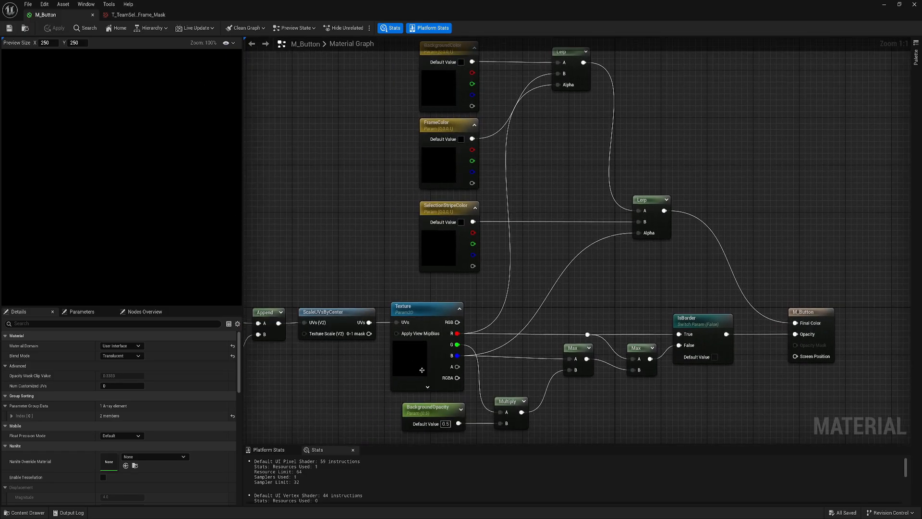
left_click(425, 356)
scroll(76, 474, "down", 3)
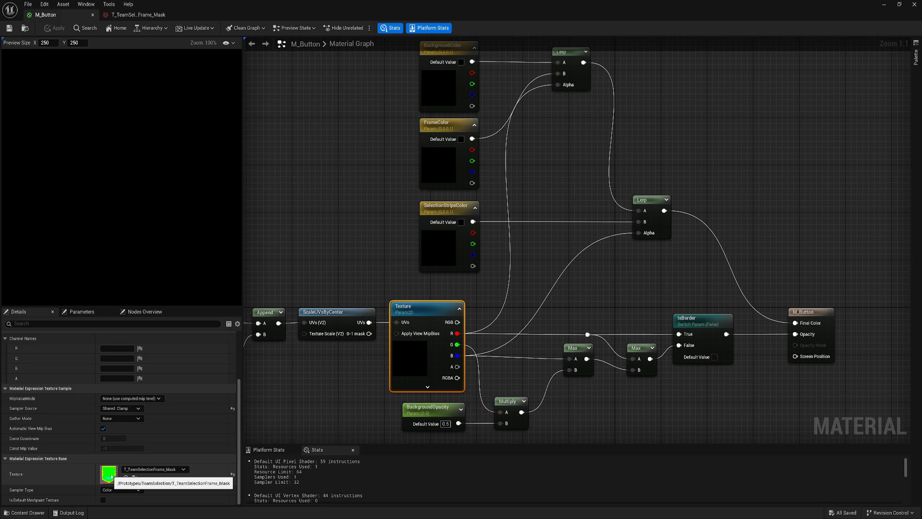
scroll(76, 474, "up", 3)
right_click_drag(349, 200, 431, 189)
right_click_drag(336, 252, 371, 196)
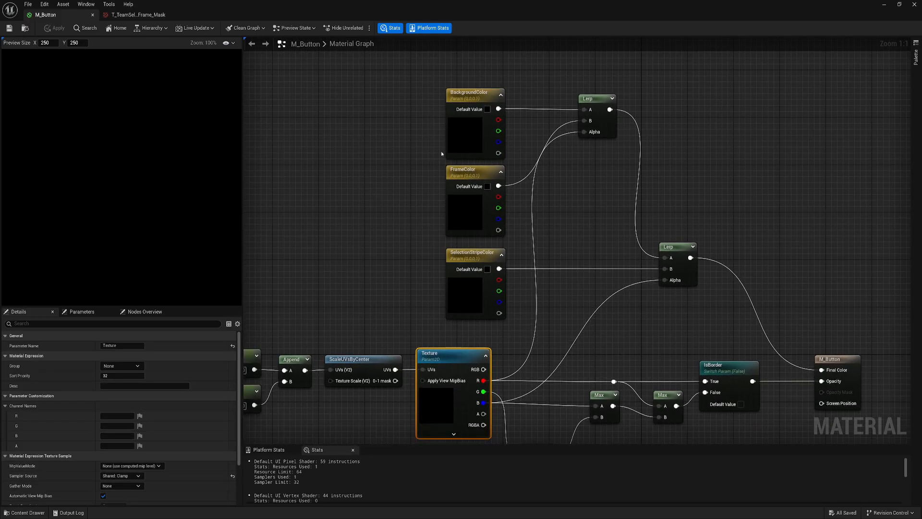
Set the BackgroundColor parameter's default value to white, with R, G and B at 1.0.
left_click(465, 137)
left_click(115, 366)
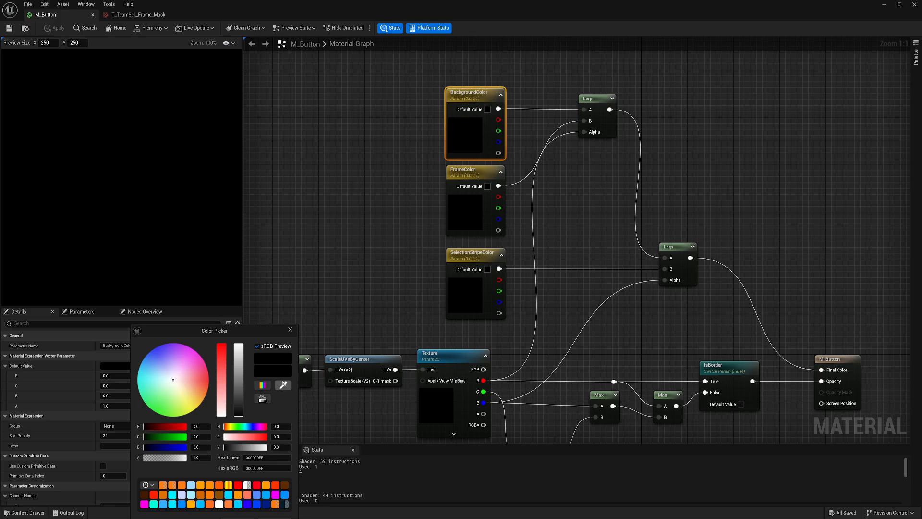
left_click_drag(239, 378, 230, 273)
left_click(229, 462)
scroll(131, 217, "down", 7)
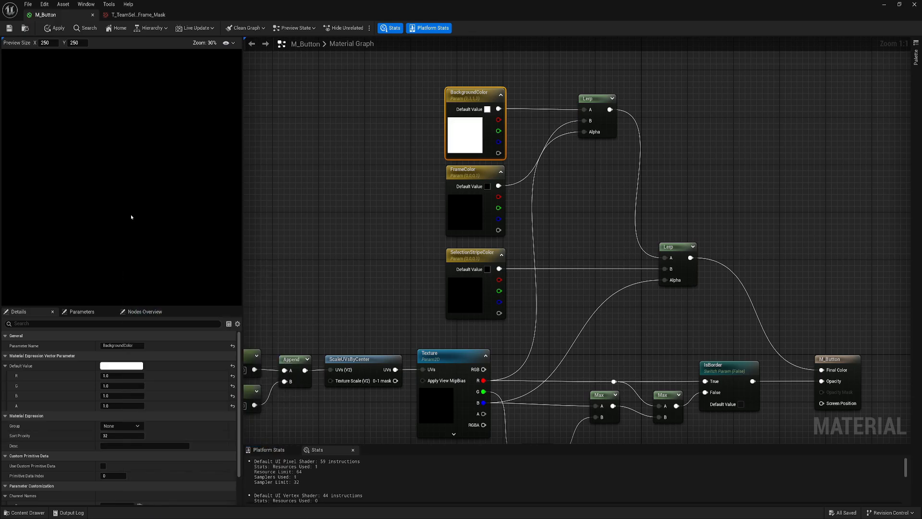
Check the material output settings and the mask assigned to the Texture parameter to find why the preview is empty.
scroll(149, 196, "up", 7)
right_click_drag(370, 206, 271, 173)
left_click(541, 312)
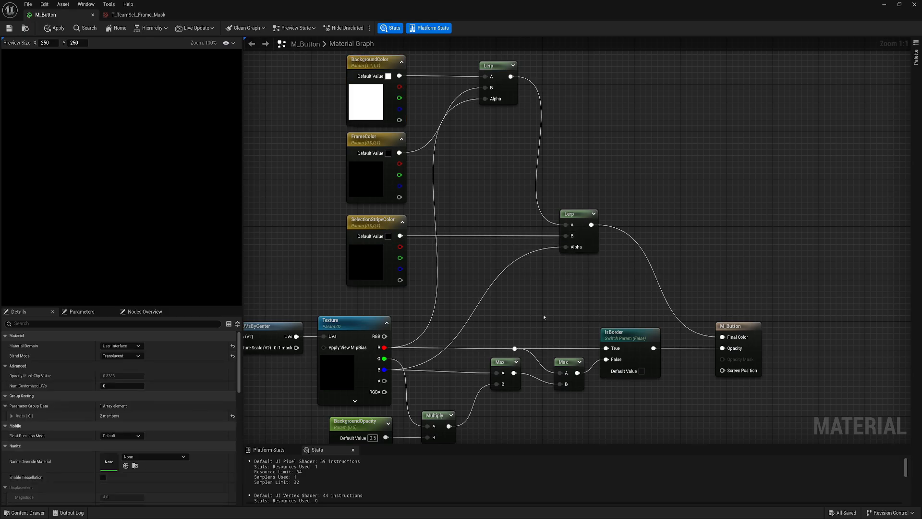
right_click_drag(537, 297, 583, 288)
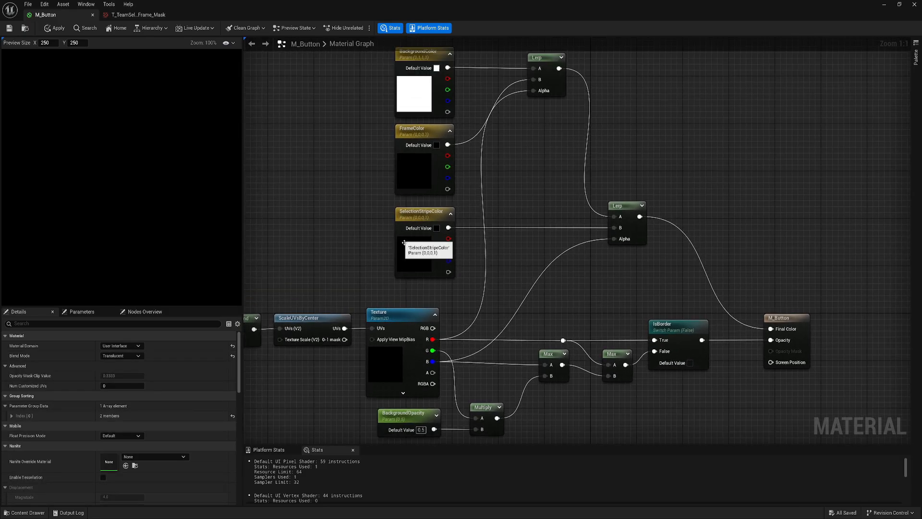
left_click(387, 365)
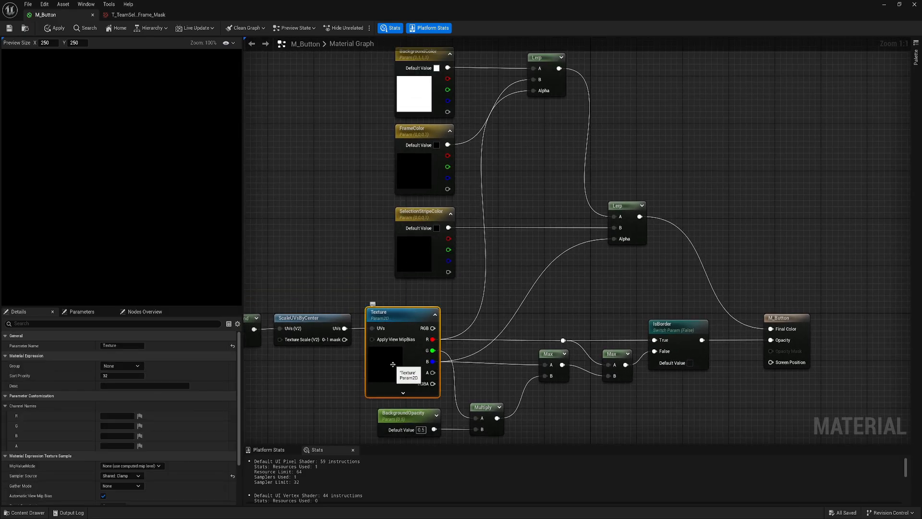
scroll(160, 440, "down", 5)
scroll(161, 440, "down", 1)
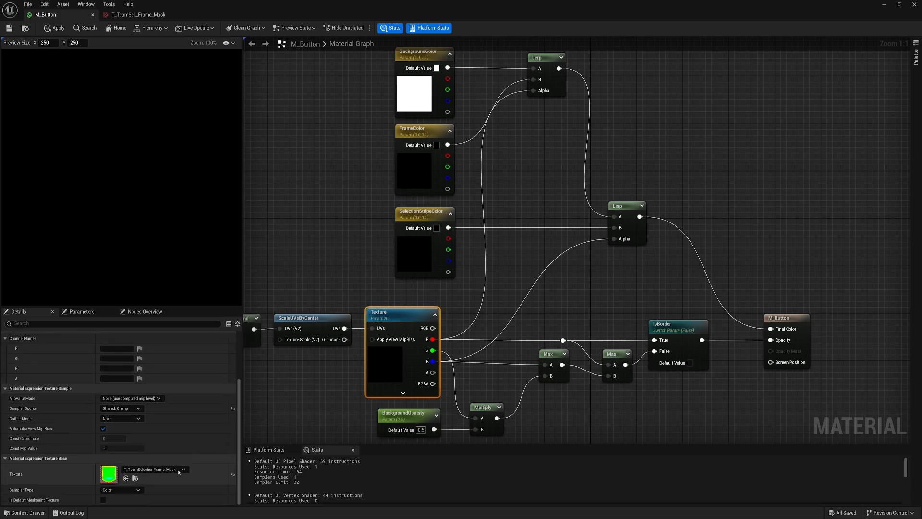
Reconnect Append's output to ScaleUVsByCenter's Texture Scale (V2) instead of UVs (V2), and move Append and both ImageScale nodes down in line.
right_click_drag(316, 379, 407, 335)
left_click(429, 302, "alt")
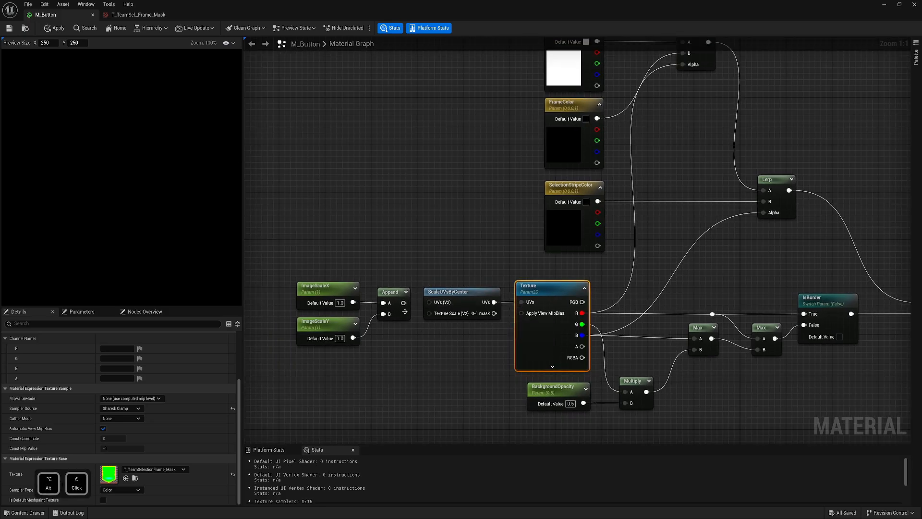
left_click_drag(403, 302, 429, 313)
left_click_drag(308, 378, 398, 319)
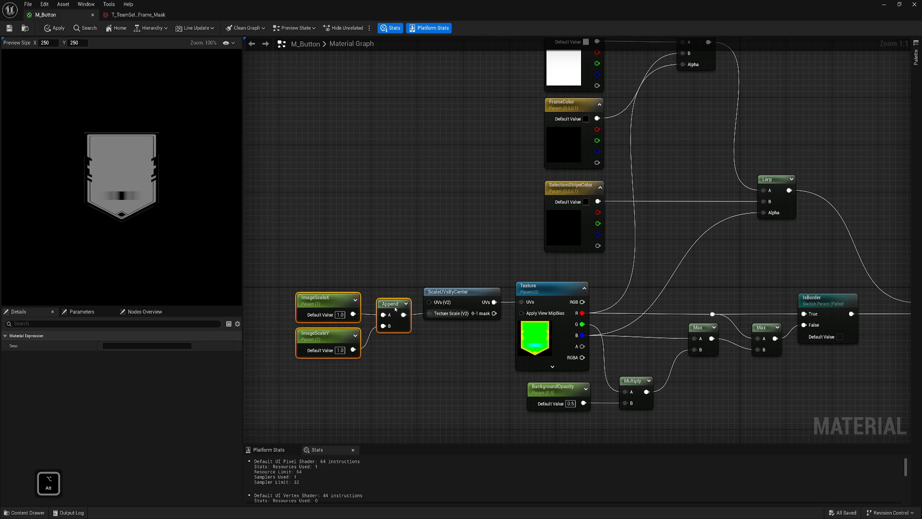
left_click(449, 328)
Save the material and enlarge the preview to inspect the button shape.
right_click_drag(417, 227, 362, 242)
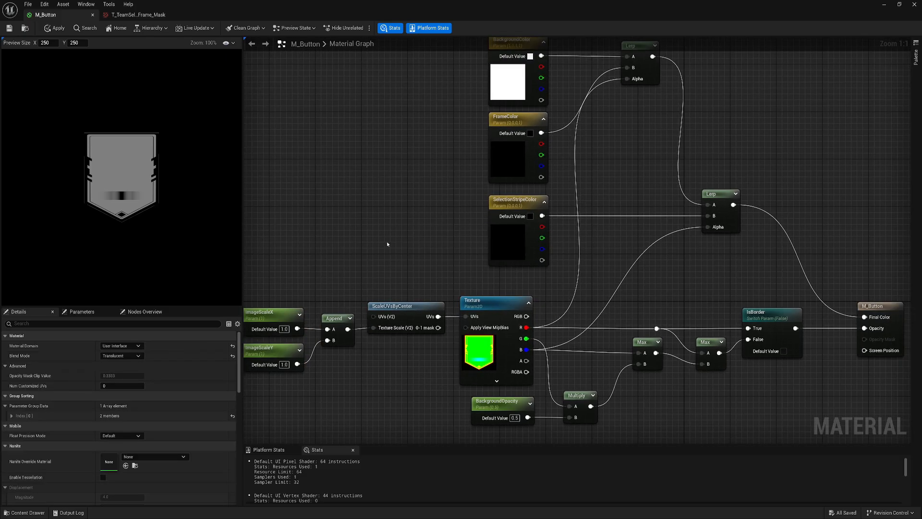
left_click(9, 30)
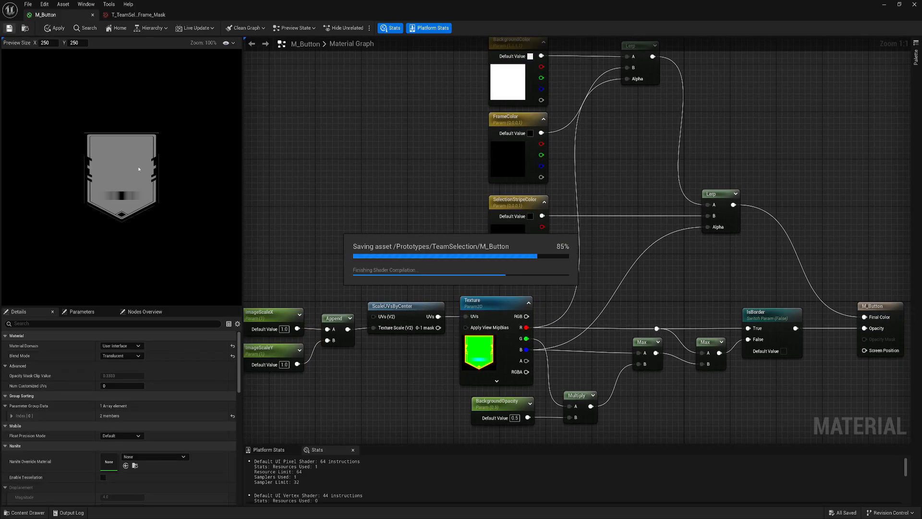
scroll(127, 144, "up", 8)
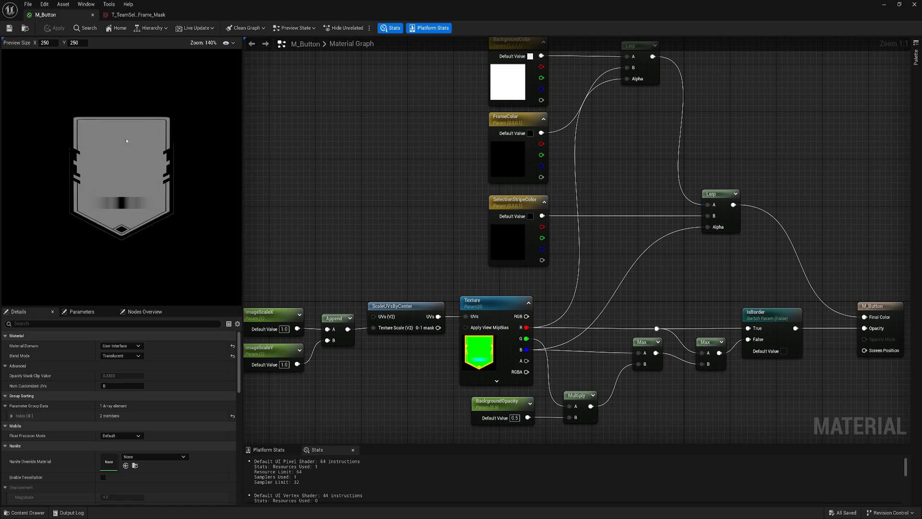
scroll(127, 141, "up", 2)
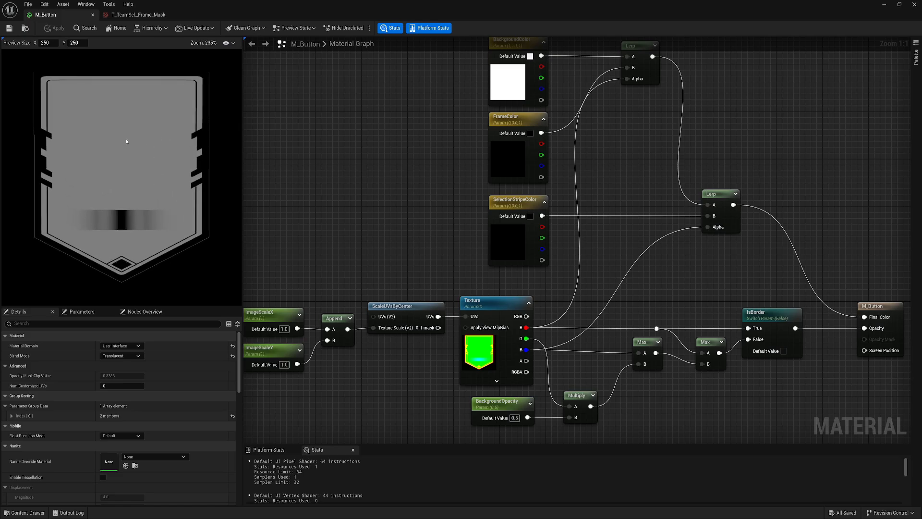
scroll(126, 141, "down", 1)
Set the SelectionStripeColor parameter's default value to a light gray of about 0.679 and save the material.
right_click_drag(495, 91, 402, 169)
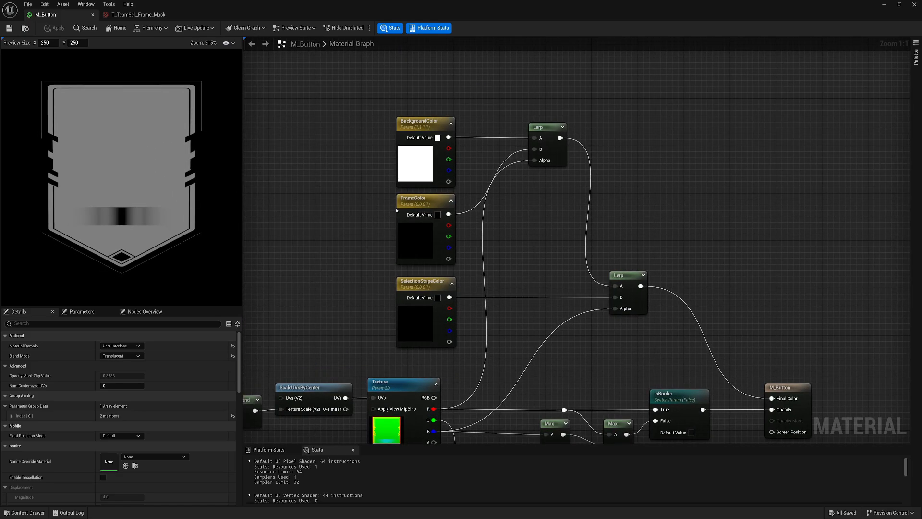
left_click(403, 171)
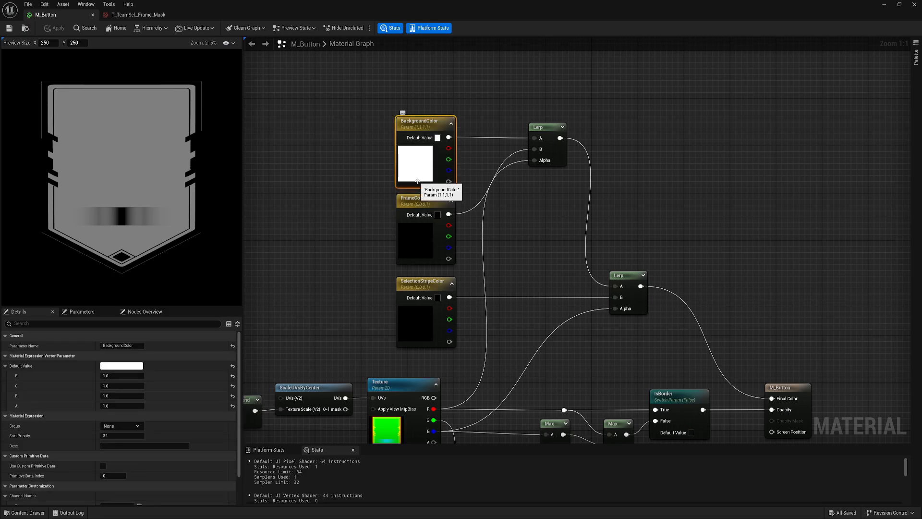
right_click_drag(397, 178, 400, 124)
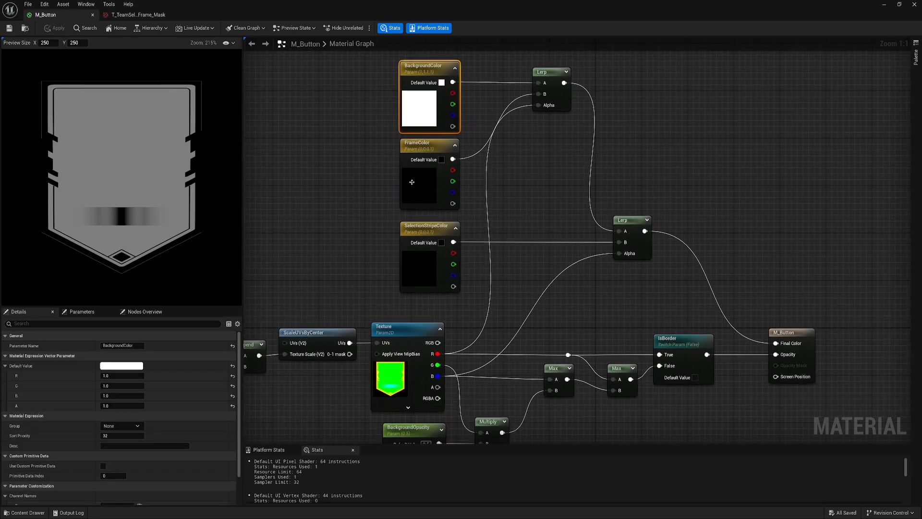
left_click(425, 259)
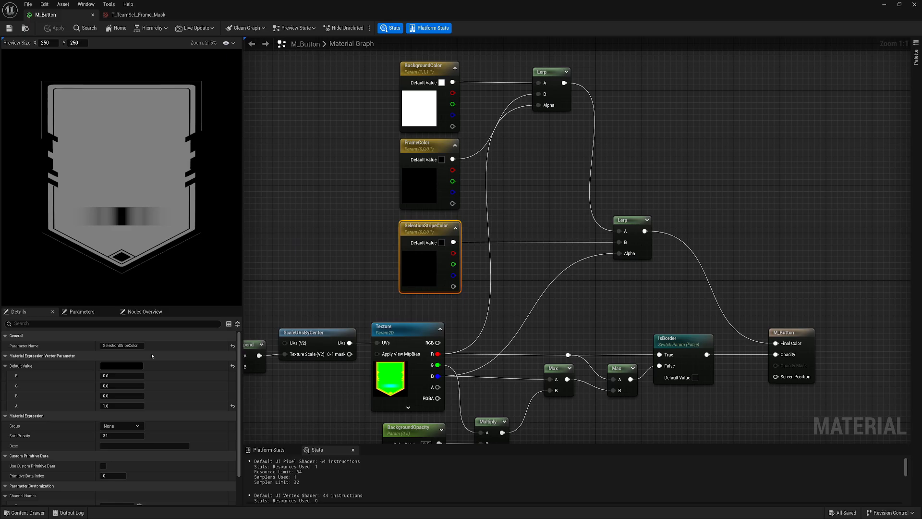
left_click(122, 365)
left_click_drag(239, 393, 197, 364)
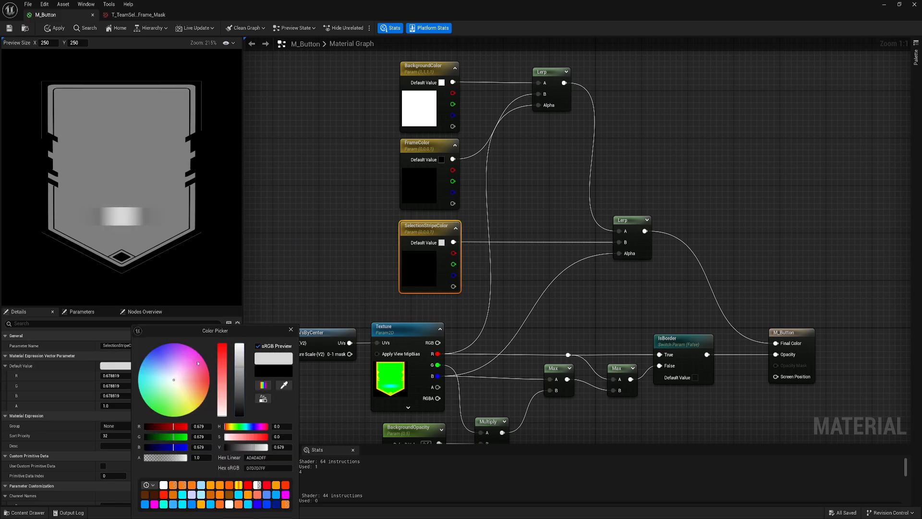
left_click(251, 311)
mouse_move(339, 288)
right_mouse_down()
mouse_move(360, 288)
mouse_move(327, 211)
mouse_move(309, 195)
mouse_move(375, 204)
right_mouse_up()
mouse_move(331, 156)
right_mouse_down()
mouse_move(391, 240)
mouse_move(399, 275)
right_mouse_up()
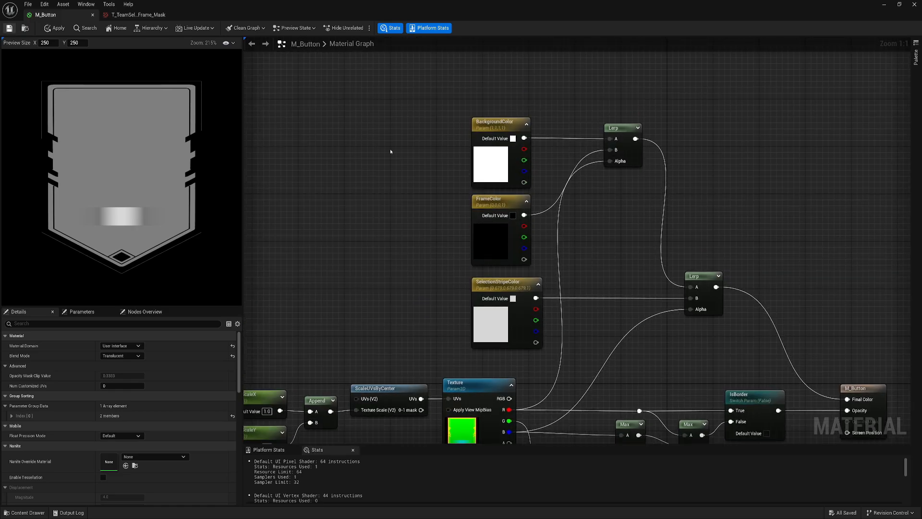
key("ctrl+s")
Add a TexCoord node above the color parameters and feed it into a component Mask with only G enabled.
right_click_drag(399, 151, 523, 270)
right_click_drag(477, 252, 469, 234)
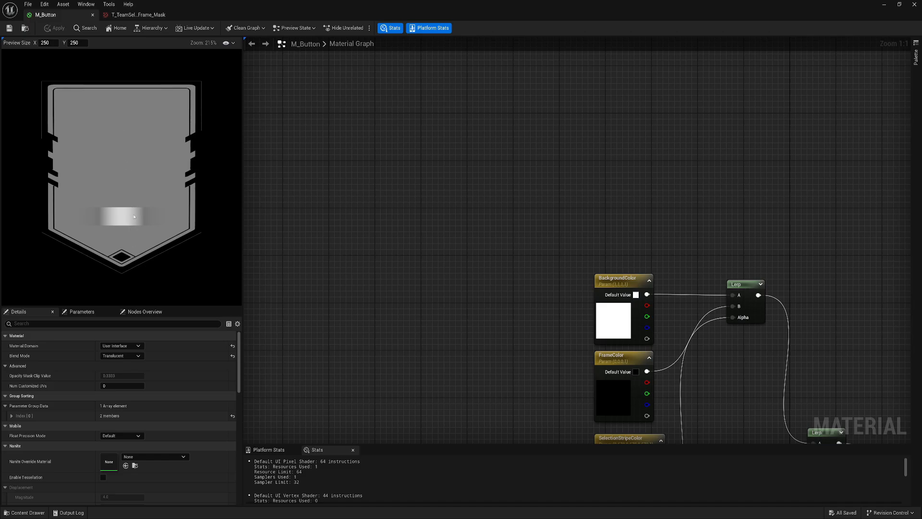
mouse_move(427, 212)
right_mouse_down()
mouse_move(439, 195)
mouse_move(436, 213)
mouse_move(410, 210)
right_mouse_up()
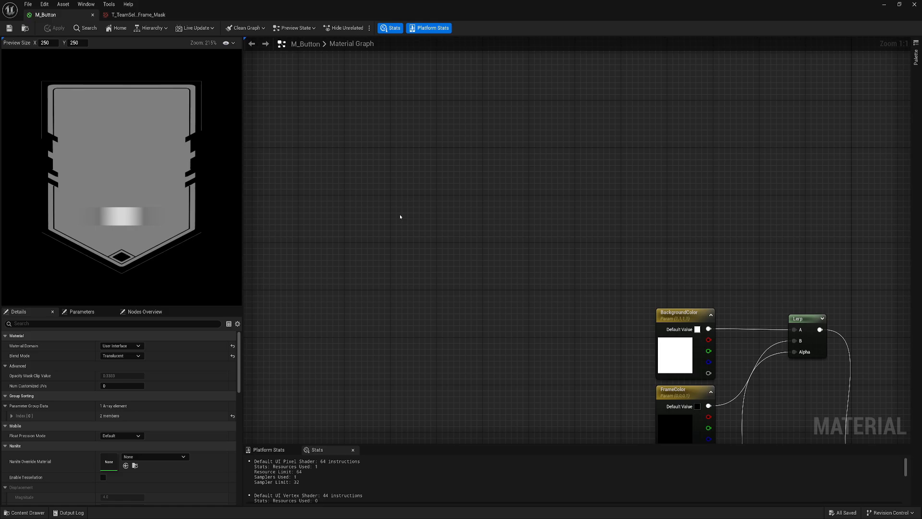
left_click(393, 204)
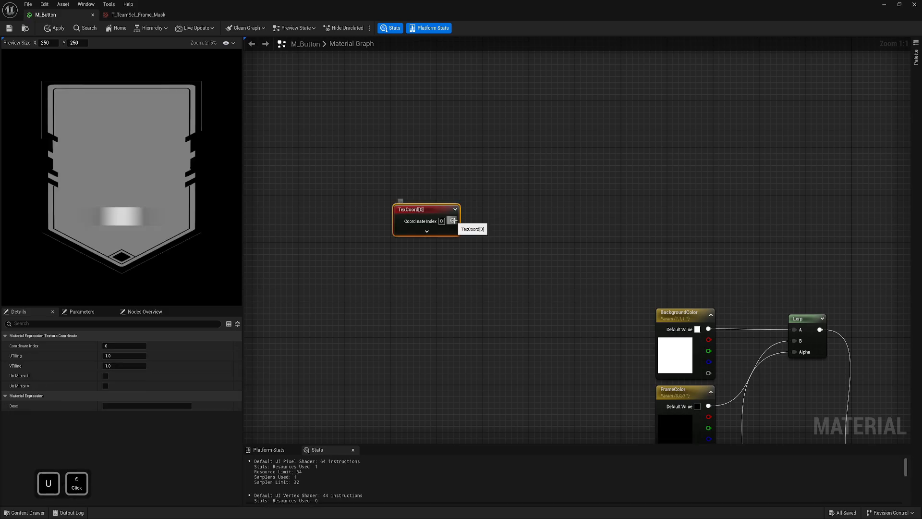
left_click_drag(452, 221, 483, 215)
type("mas")
left_click(525, 219)
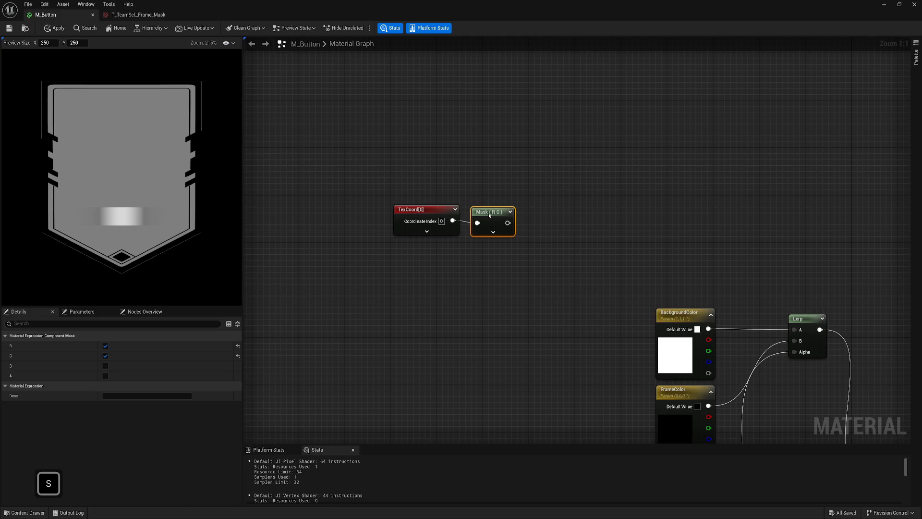
left_click(105, 346)
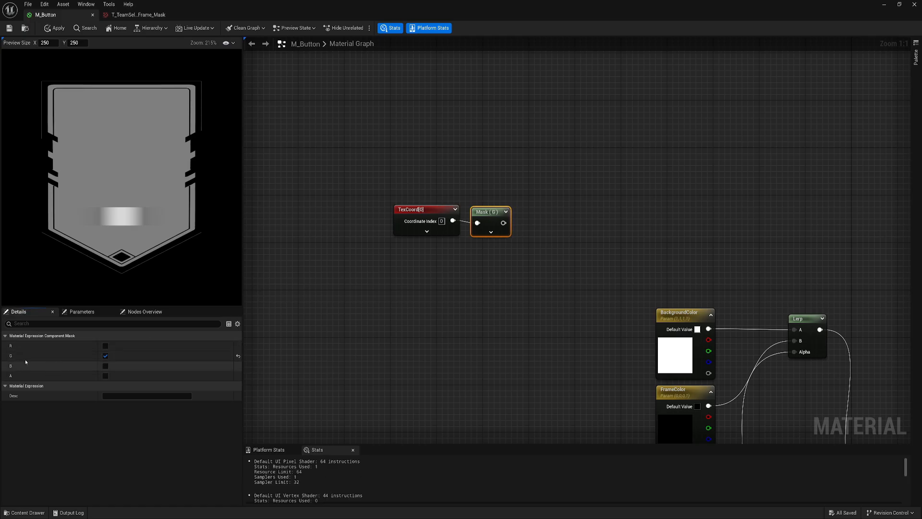
Add a OneMinus node after the Mask and connect the Mask's output to its input.
right_click_drag(439, 276, 428, 310)
right_click_drag(549, 241, 457, 243)
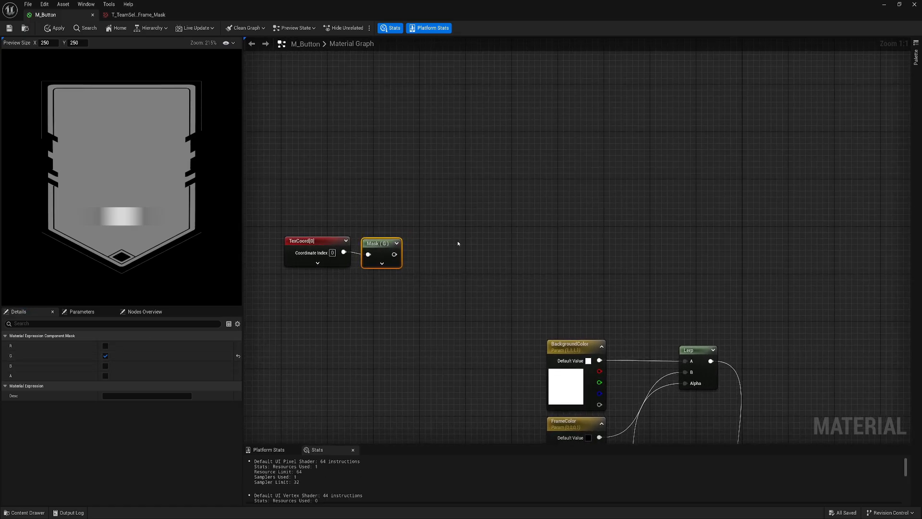
right_click(458, 244)
type("n")
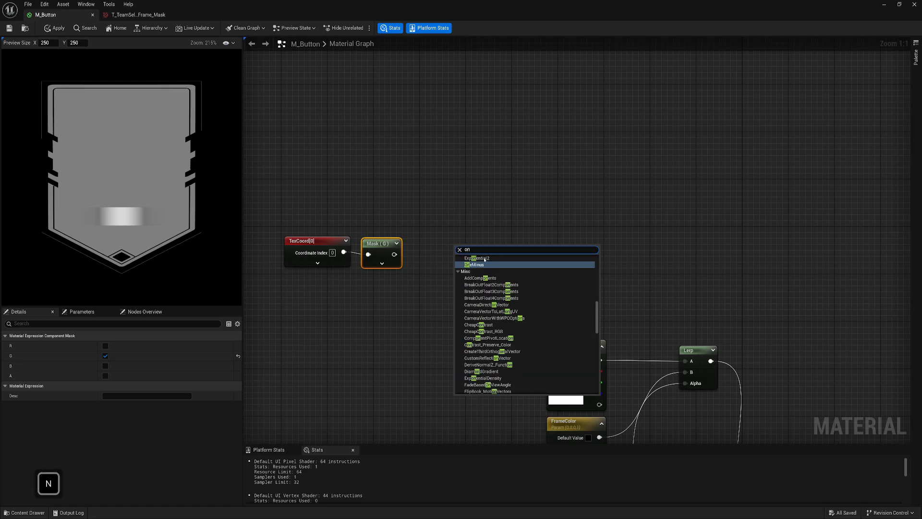
key("Escape")
left_click(475, 265)
left_click_drag(394, 254, 454, 254)
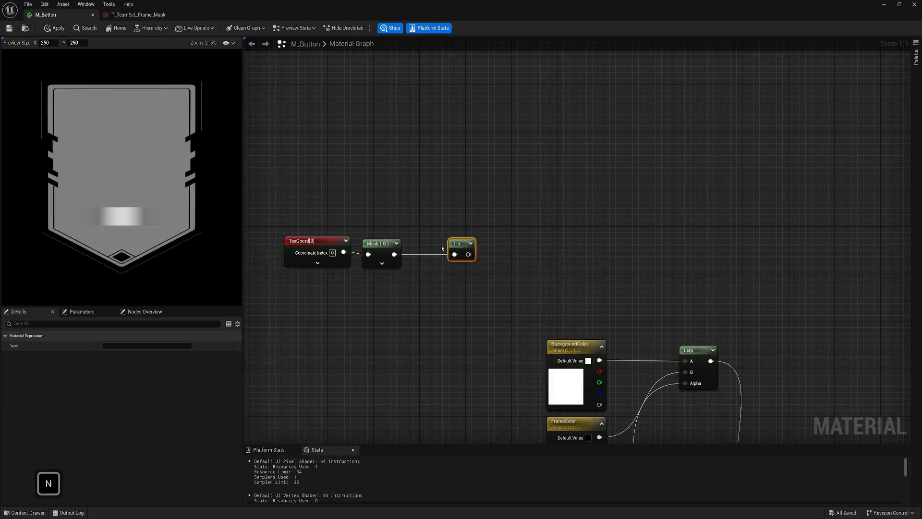
Insert a Multiply between BackgroundColor and the first Lerp's A input, and connect OneMinus's output to Multiply's A.
right_click_drag(572, 252, 533, 243)
key("m")
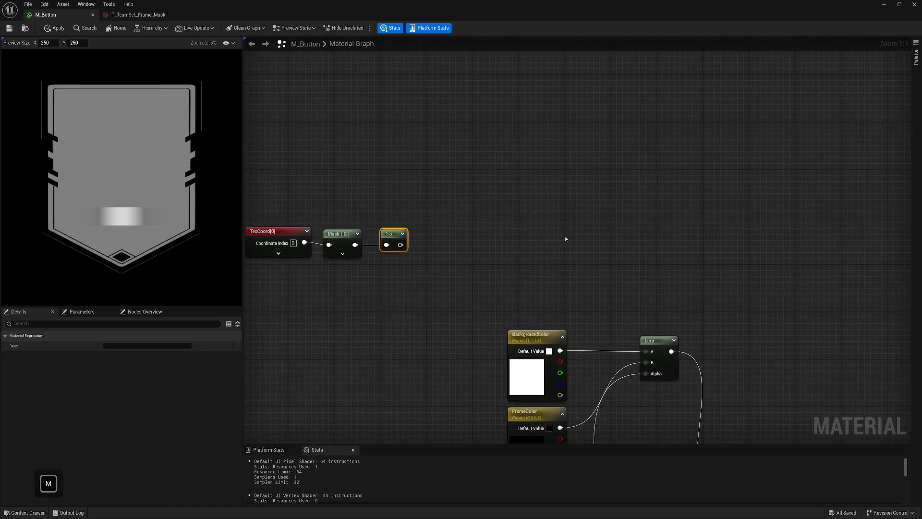
left_click(566, 240)
left_click_drag(559, 350, 646, 351)
left_click_drag(401, 245, 578, 254)
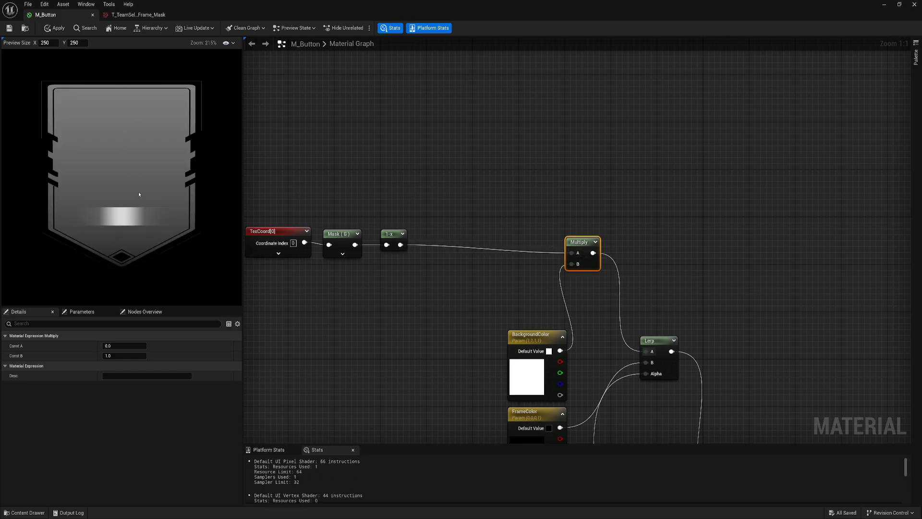
Move the TexCoord, Mask and OneMinus nodes slightly down and farther from Multiply, with OneMinus closer to the Mask.
right_click_drag(624, 193, 661, 206)
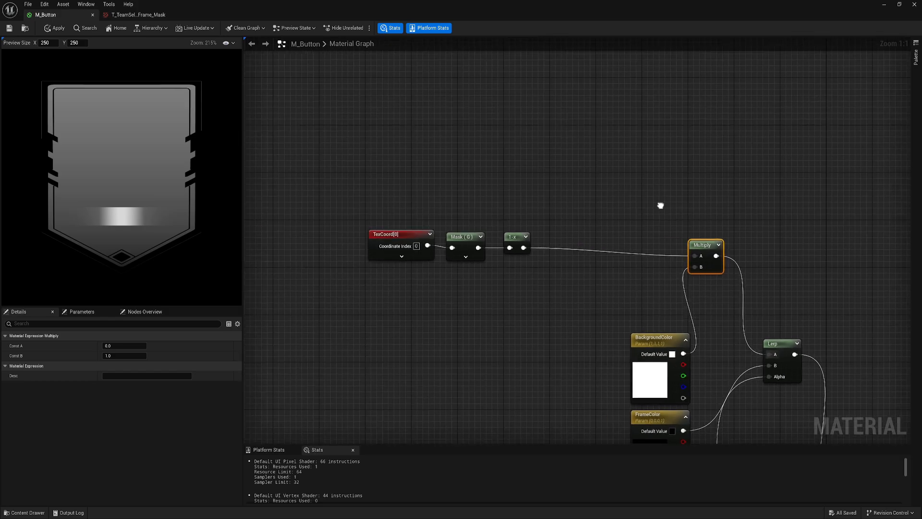
left_click_drag(408, 195, 496, 256)
left_click(496, 257)
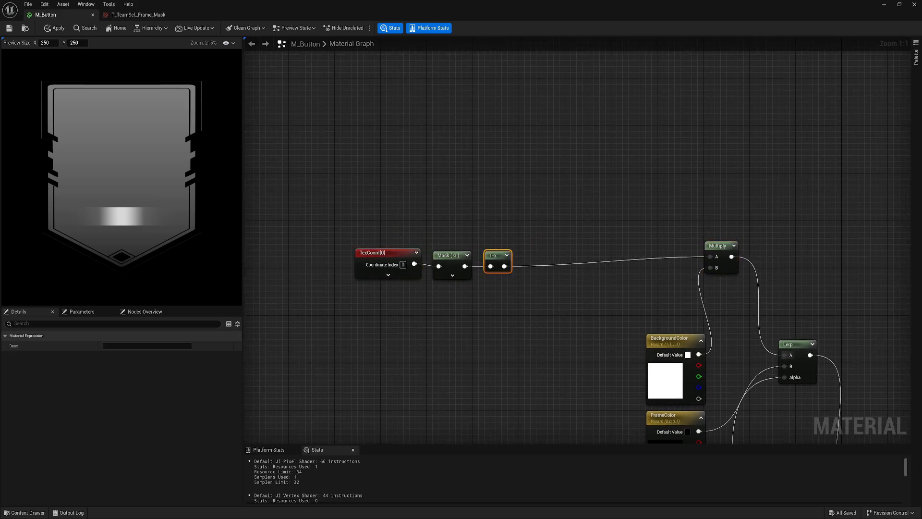
Add a Texture Sample node above the TexCoord chain and select it.
right_click_drag(419, 169, 484, 249)
key("t")
left_click(421, 128)
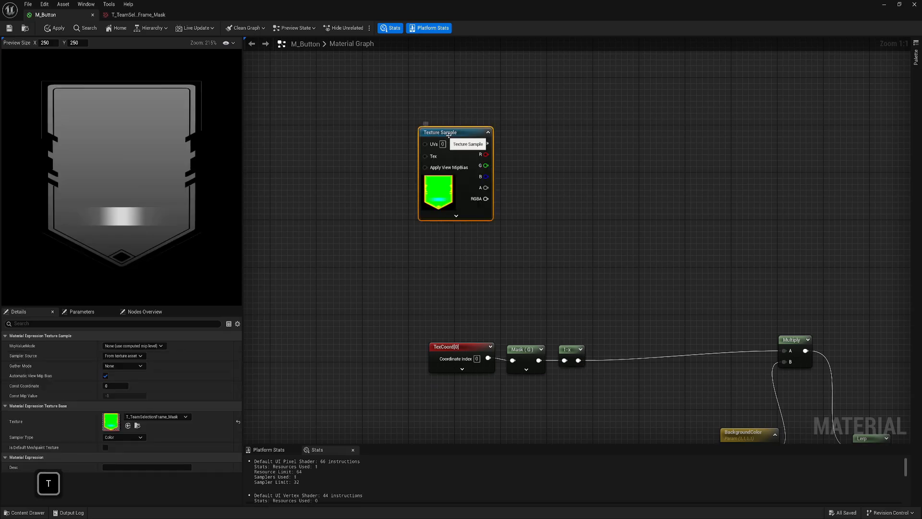
right_click_drag(449, 135, 475, 163)
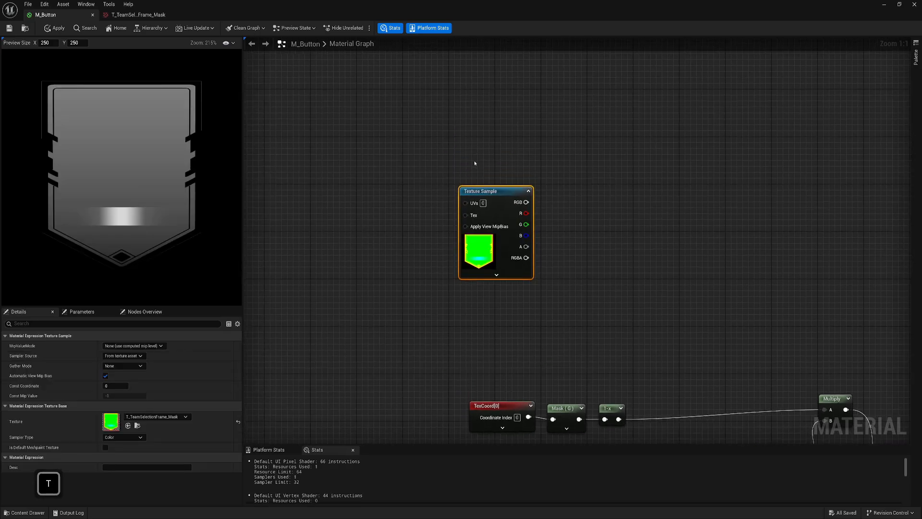
right_click(497, 193)
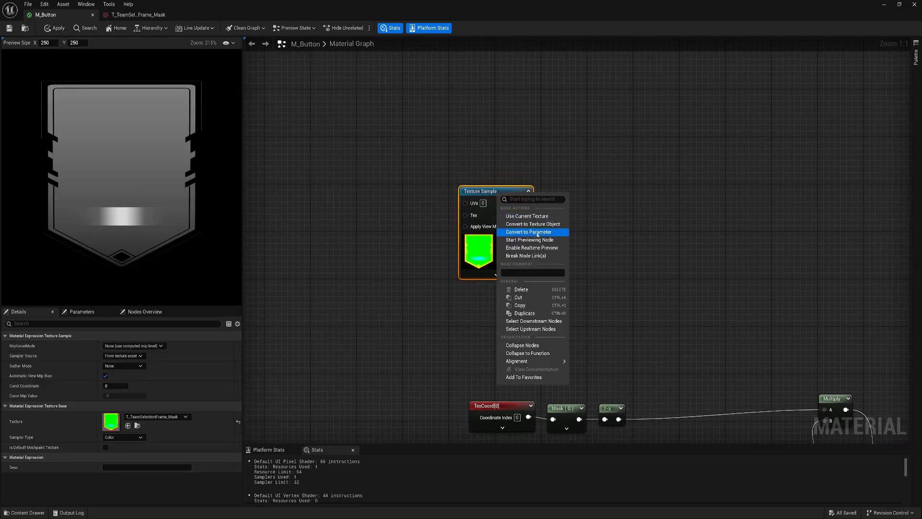
key("Escape")
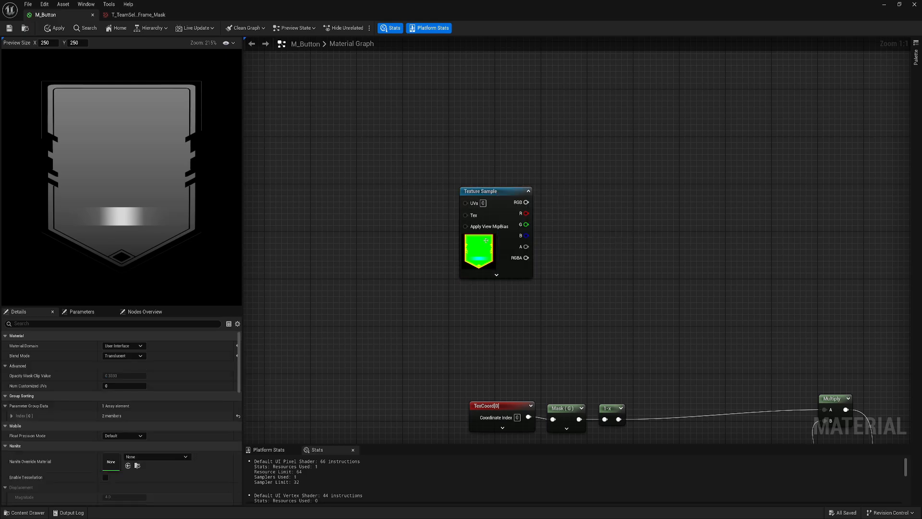
right_click_drag(465, 183, 514, 168)
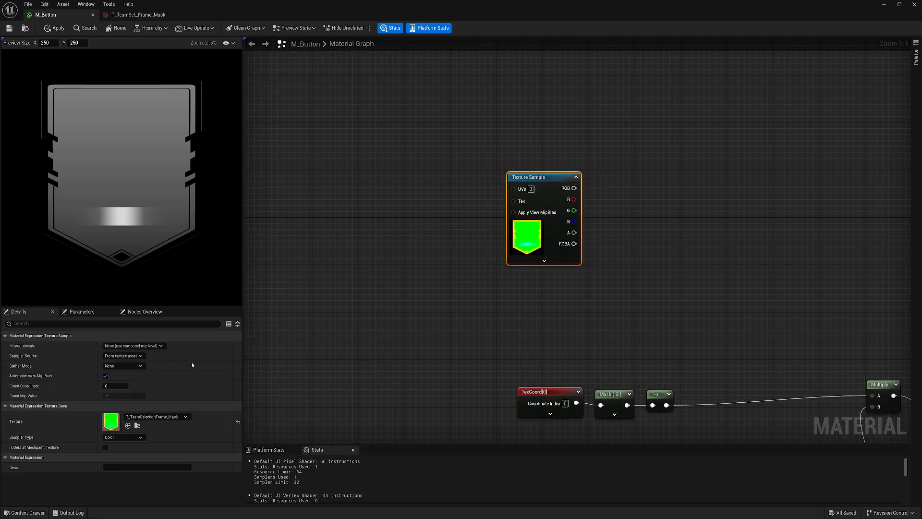
Find a noise texture and assign T_Clouds_Noise3_D to the selected Texture Sample.
left_click(160, 417)
type("nois")
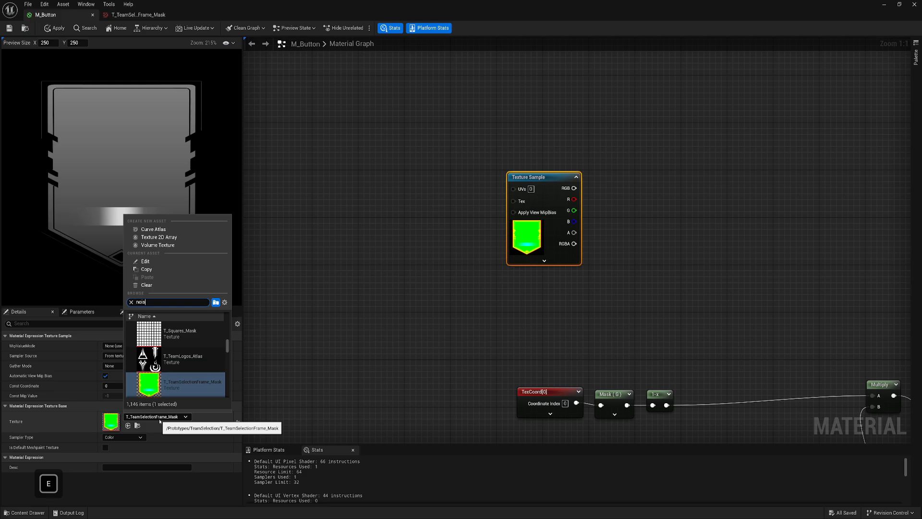
type("e")
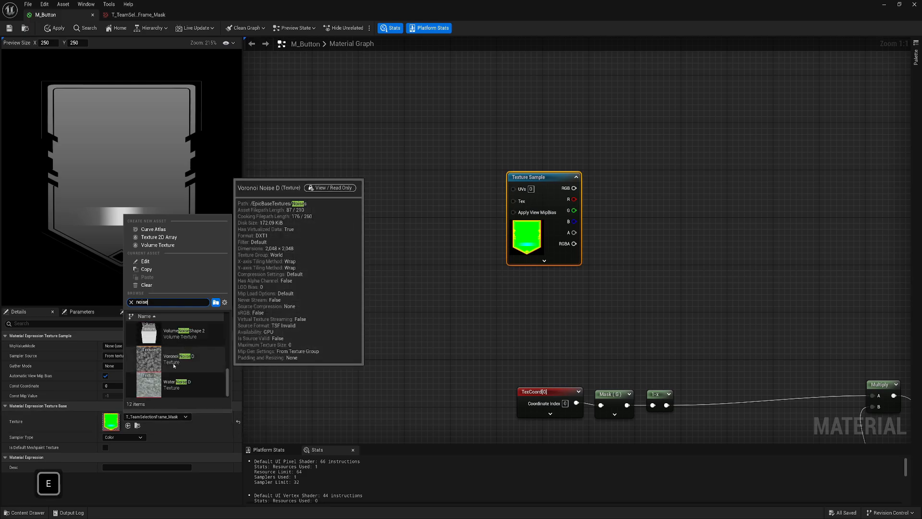
scroll(174, 366, "up", 5)
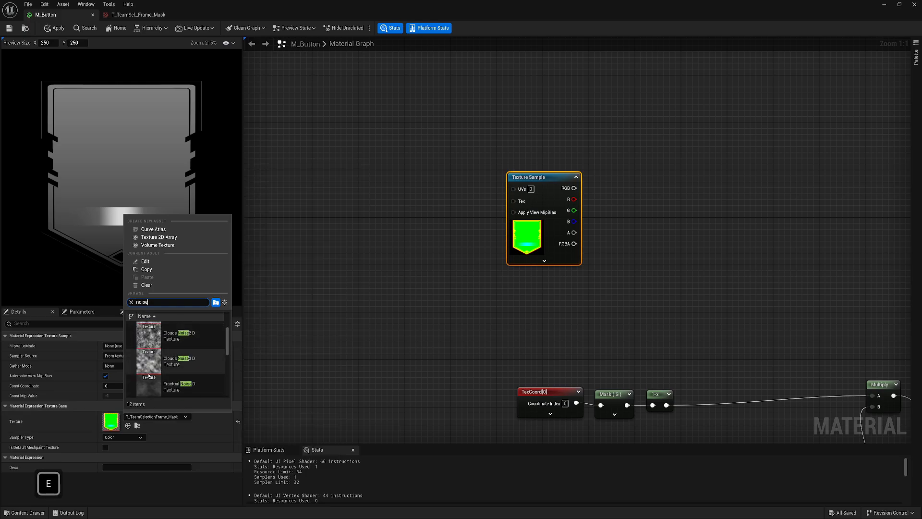
left_click(149, 367)
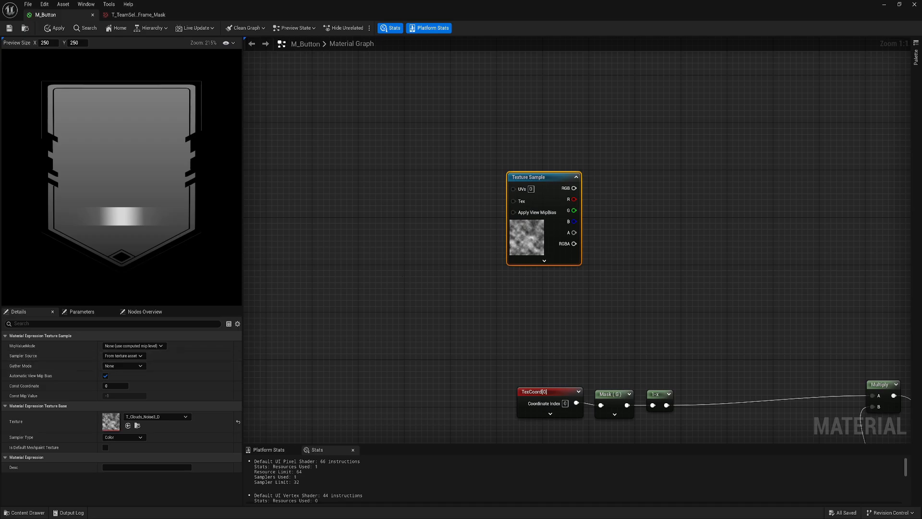
Duplicate the cloud noise Texture Sample and place the original directly above the copy.
right_click_drag(532, 232, 523, 288)
left_click_drag(523, 288, 489, 161)
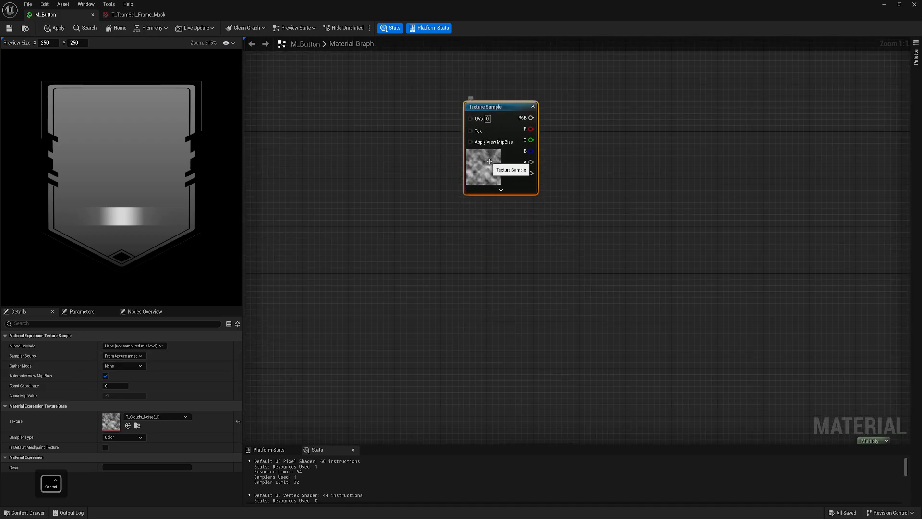
key("ctrl+c")
key("ctrl+v")
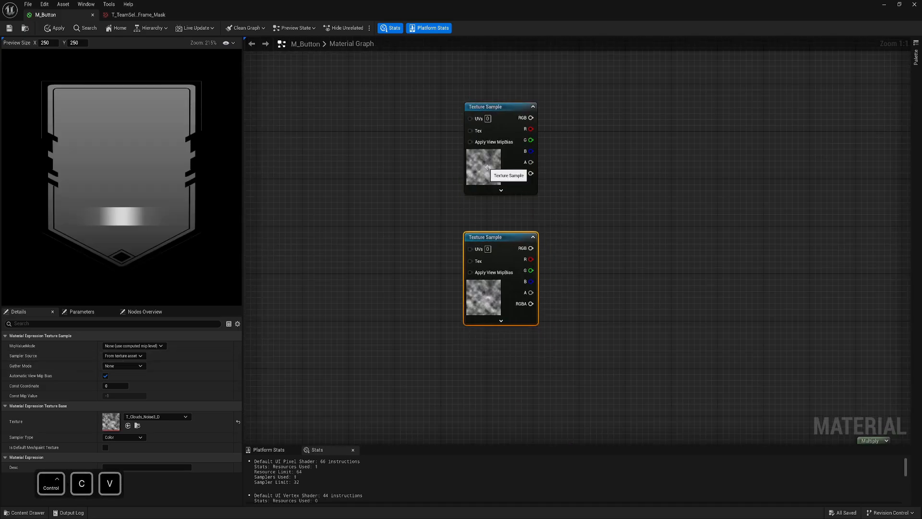
left_click_drag(487, 167, 489, 201)
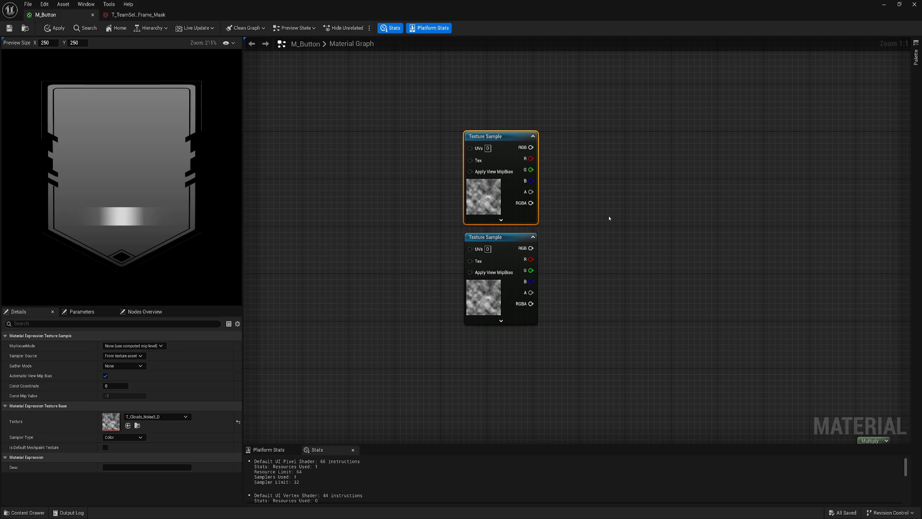
Add a Multiply beside the two noise samples and connect their R outputs to its A and B inputs.
key("m")
left_click(588, 251)
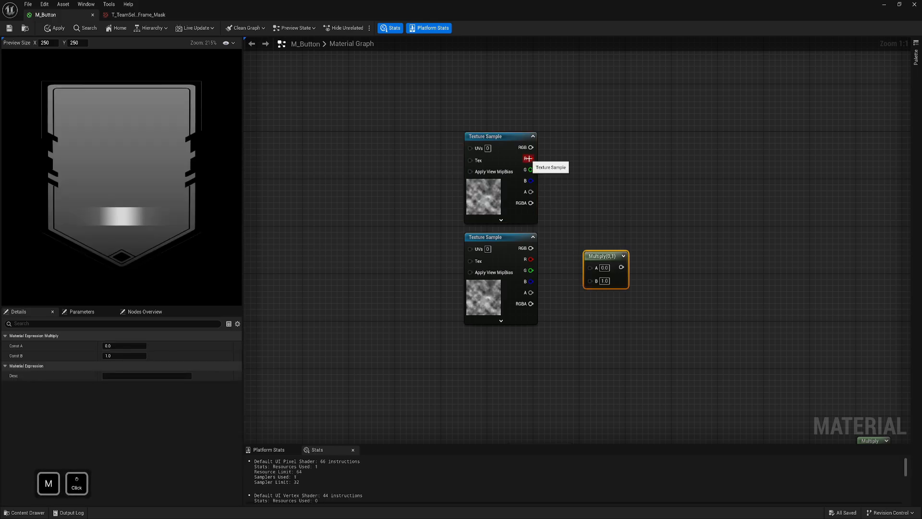
left_click_drag(528, 158, 589, 267)
left_click_drag(530, 259, 581, 241)
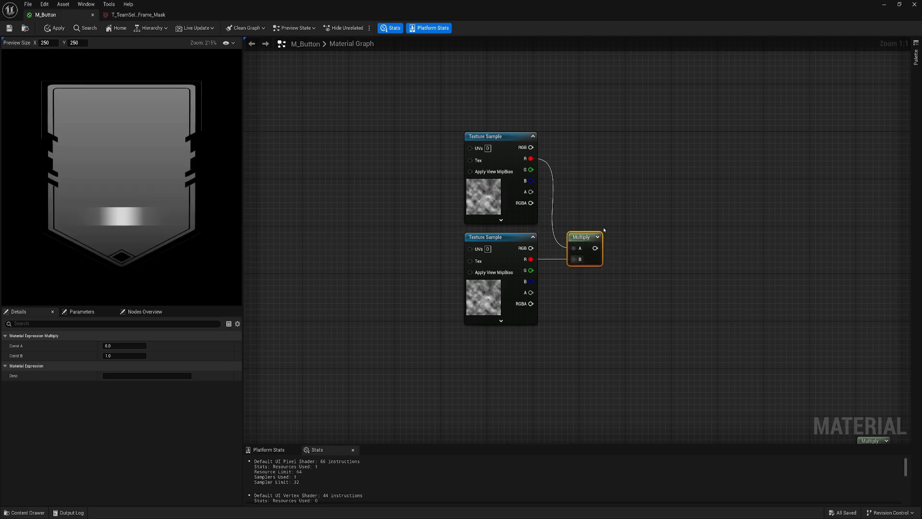
Add two Panner nodes, one beside each noise Texture Sample, and connect each to its sample's UVs input.
right_click_drag(476, 196, 537, 231)
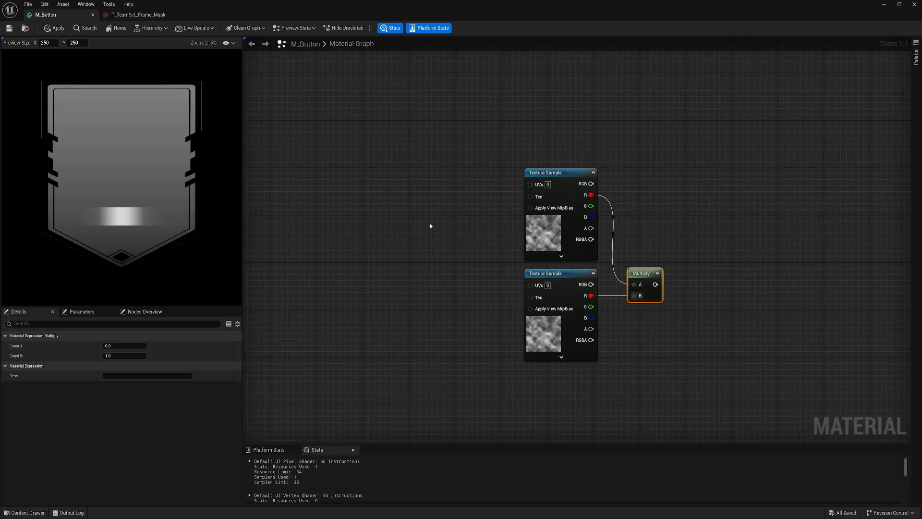
right_click_drag(431, 226, 452, 236)
left_click(450, 222)
left_click(481, 358)
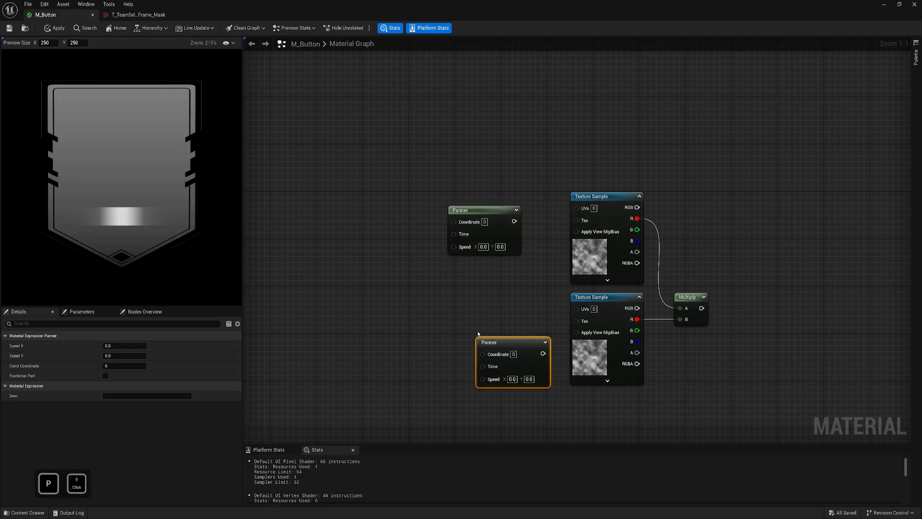
left_click_drag(498, 211, 516, 200)
left_click_drag(533, 208, 576, 208)
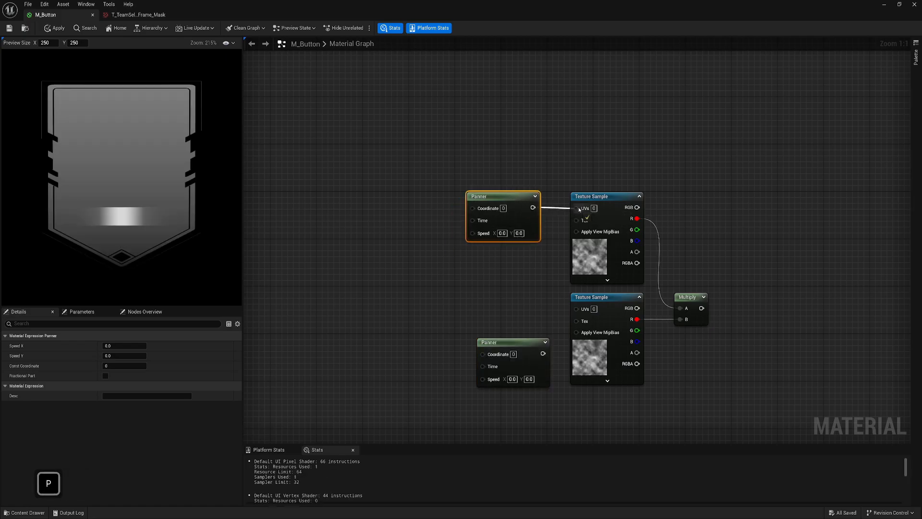
left_click_drag(542, 354, 539, 303)
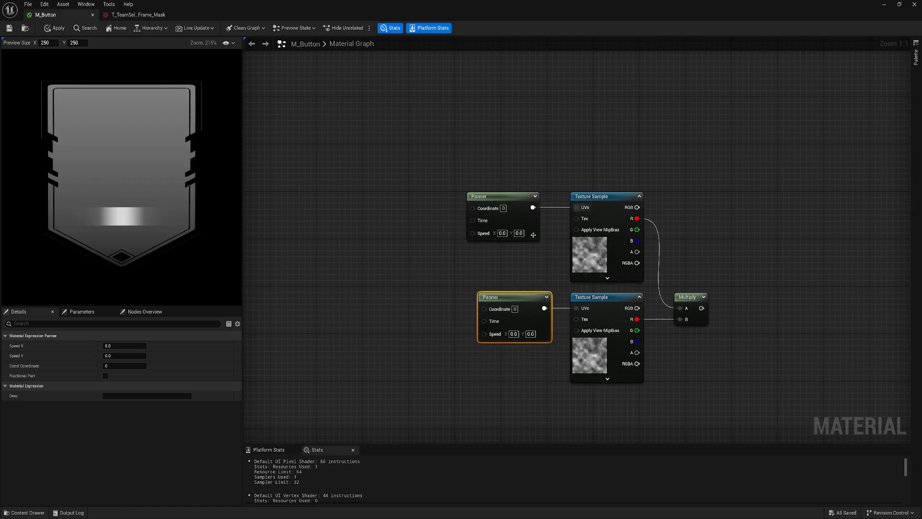
left_click_drag(533, 213, 539, 213)
Add a TexCoord and a Multiply well before the Panners and connect TexCoord to the Multiply's A input.
right_click_drag(412, 179, 471, 203)
left_click(329, 212)
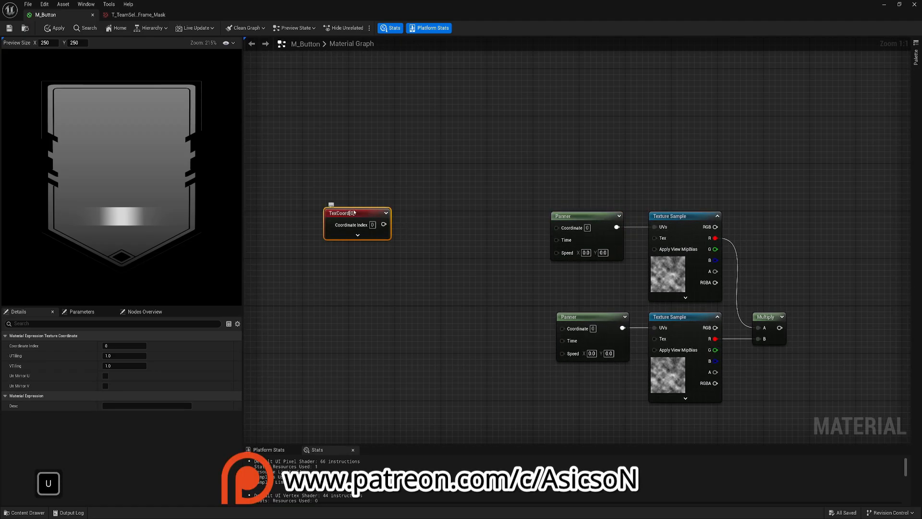
left_click_drag(328, 212, 282, 210)
left_click(373, 225)
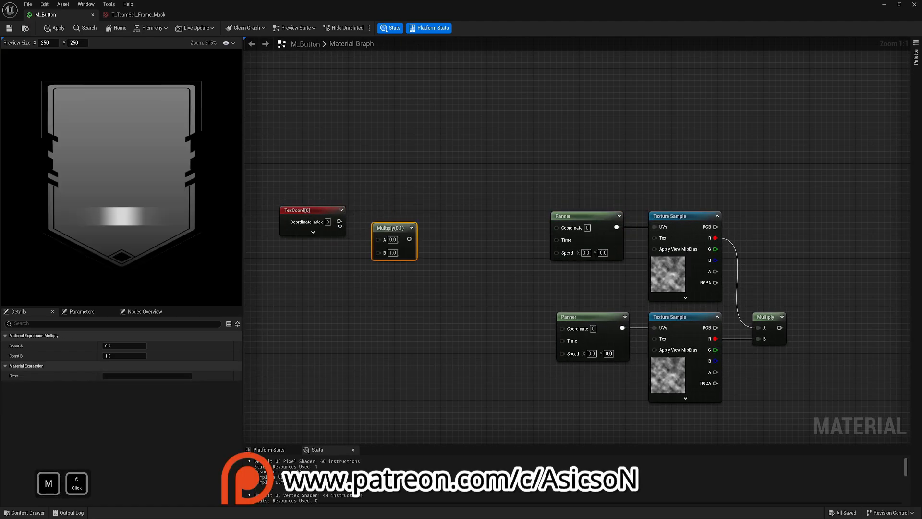
left_click_drag(339, 222, 386, 214)
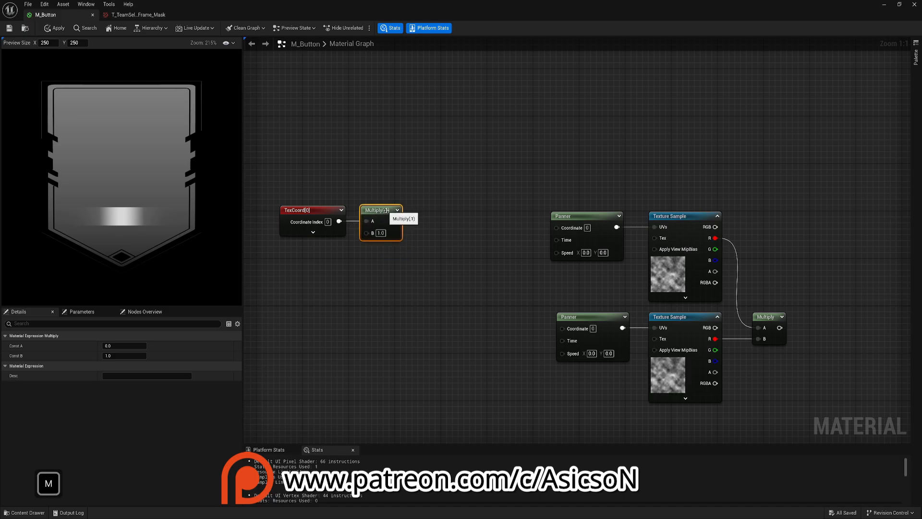
Add a scalar parameter named NoiseScale below the new TexCoord and connect it to the Multiply's B input.
right_click_drag(311, 284, 370, 288)
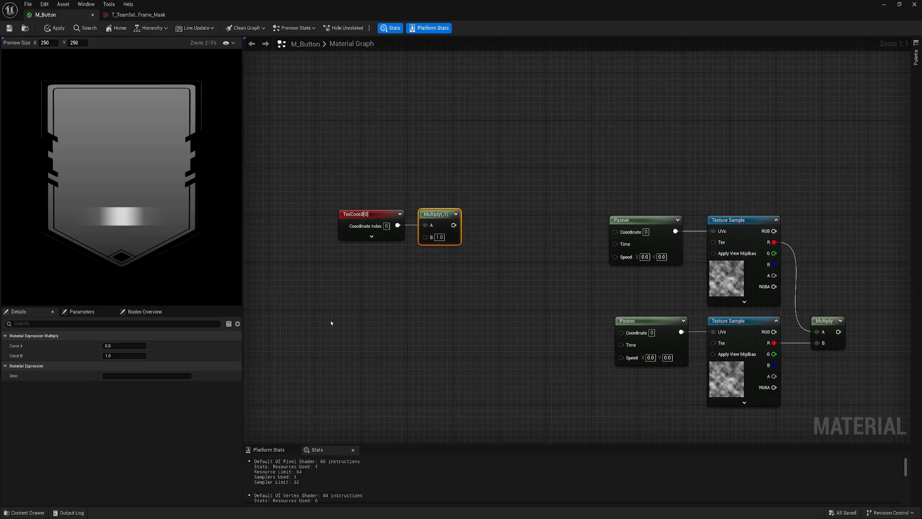
left_click(341, 277)
left_click(341, 275)
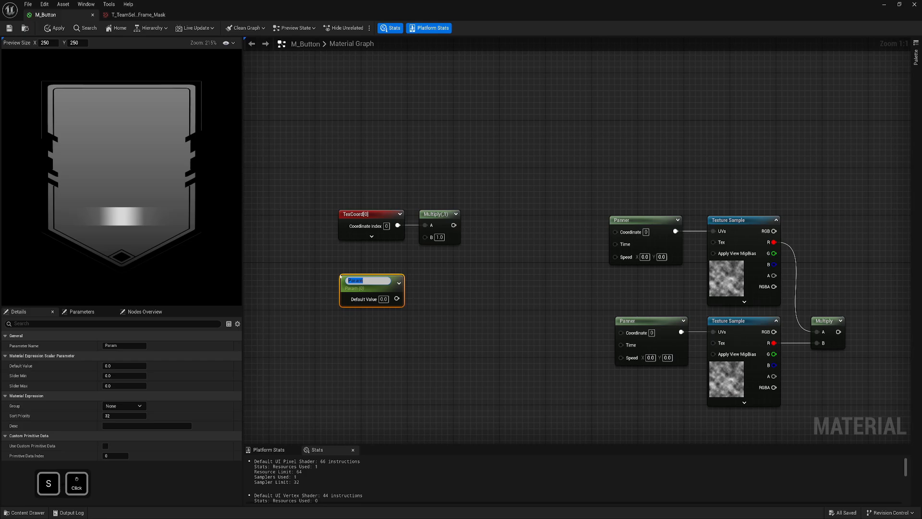
type("Noise")
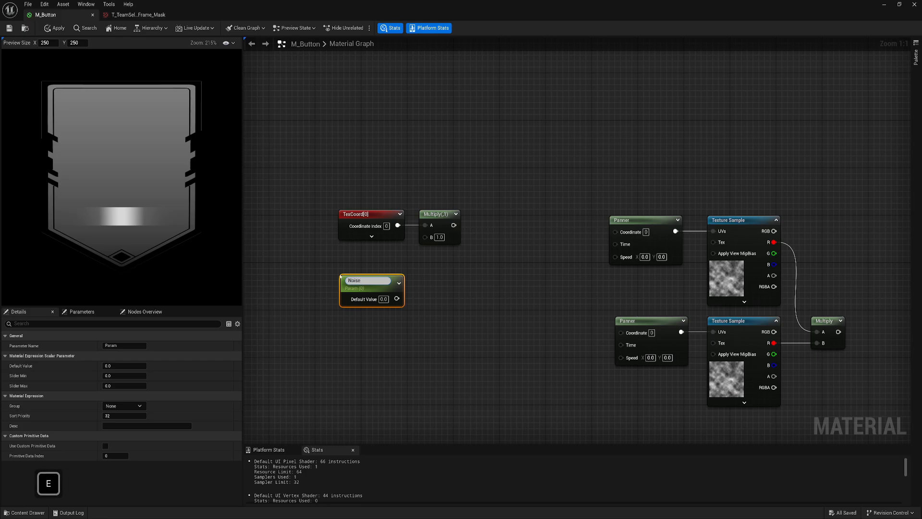
type("Scale")
key("Return")
left_click_drag(397, 296, 387, 257)
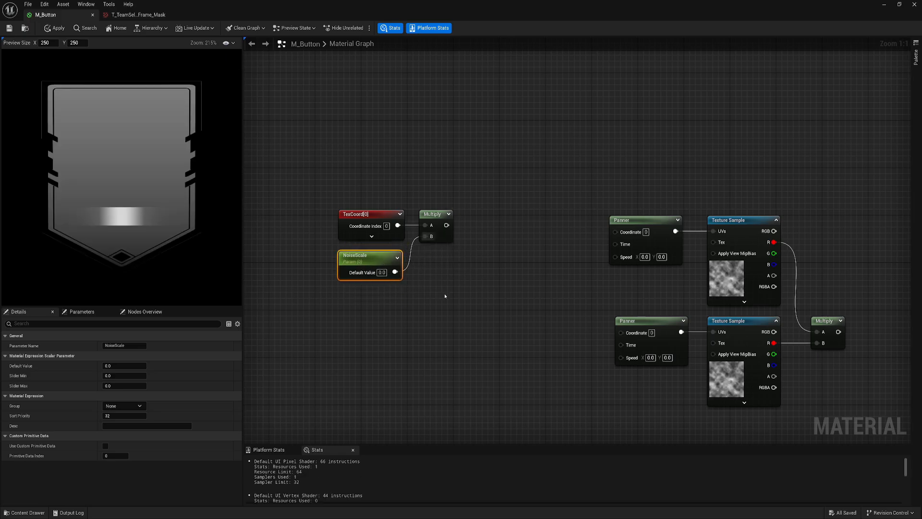
Set the NoiseScale parameter's default value to 0.7.
left_click(381, 273)
type("0.7")
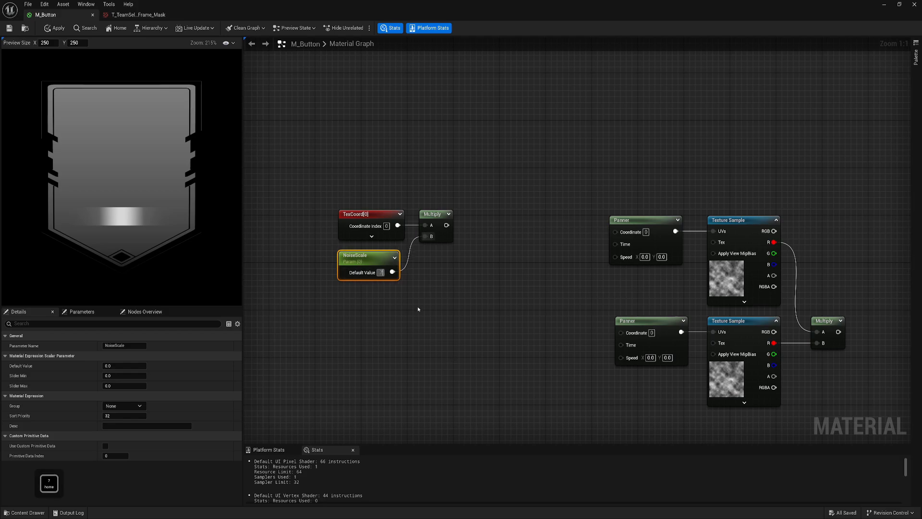
key("Return")
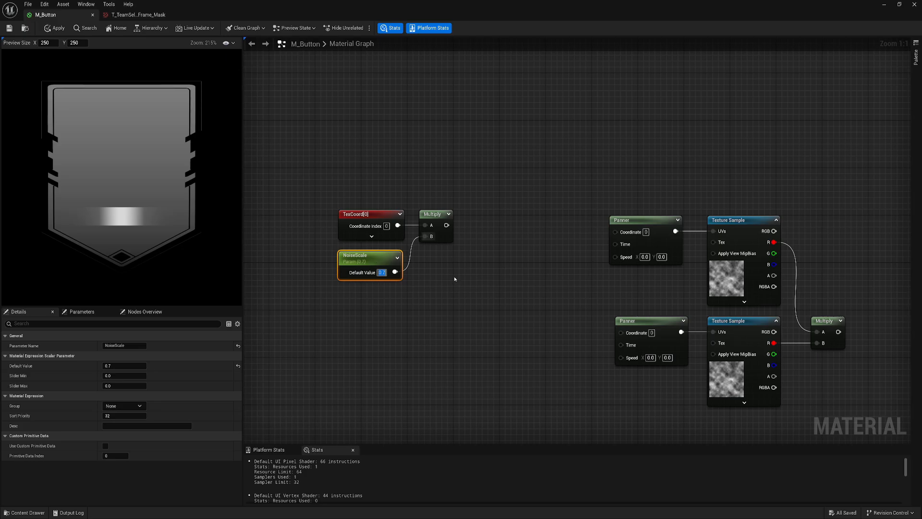
Look over the TexCoord, Mask and OneMinus gradient chain and the color parameters below the noise nodes.
right_click_drag(600, 365, 507, 209)
right_click_drag(573, 351, 507, 209)
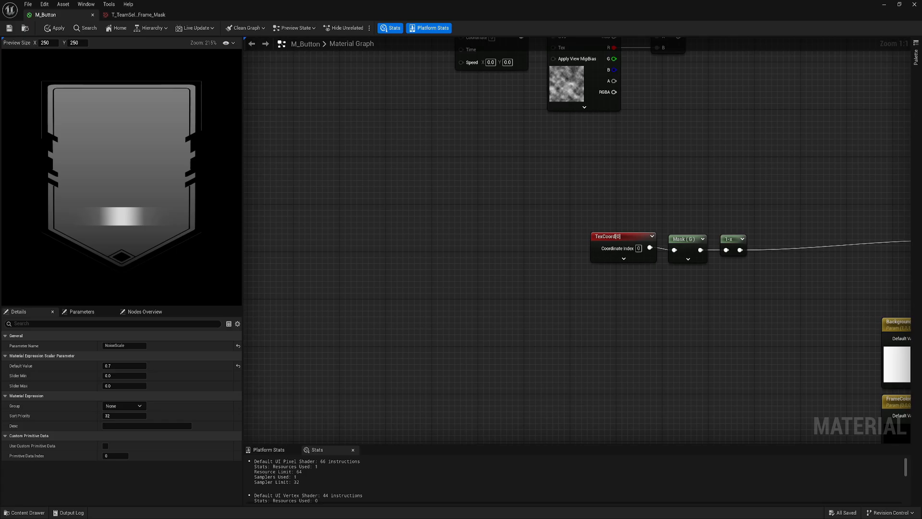
mouse_move(865, 406)
right_mouse_down()
mouse_move(695, 330)
mouse_move(681, 158)
mouse_move(714, 82)
right_mouse_up()
left_click_drag(510, 222, 642, 313)
left_click(583, 226)
mouse_move(420, 112)
right_mouse_down()
mouse_move(508, 222)
mouse_move(528, 292)
right_mouse_up()
right_click_drag(408, 119, 456, 307)
right_click_drag(444, 200, 447, 346)
right_click_drag(398, 226, 515, 314)
Align the TexCoord, NoiseScale and Multiply group with the upper Panner and connect its Multiply to both Panners' Coordinate inputs.
left_click_drag(352, 296, 402, 210)
right_click_drag(483, 248, 448, 258)
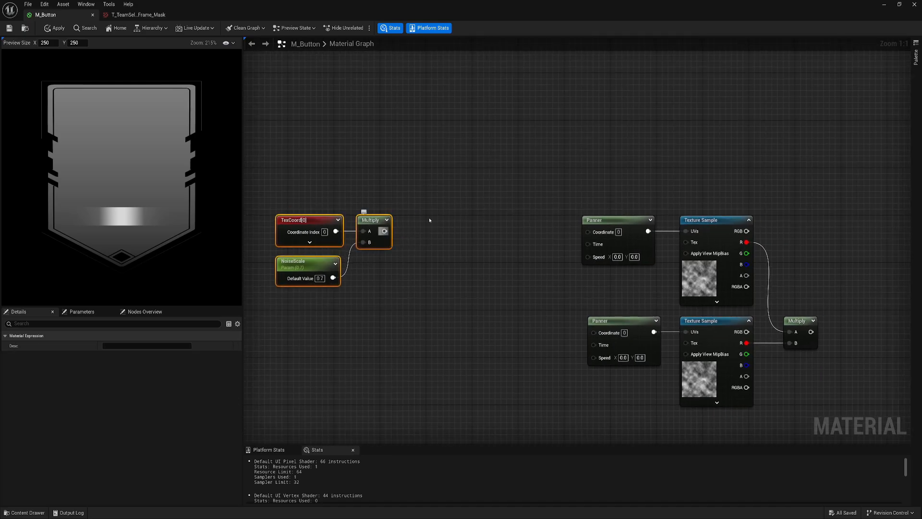
left_click_drag(385, 231, 594, 332)
right_click_drag(510, 356, 545, 329)
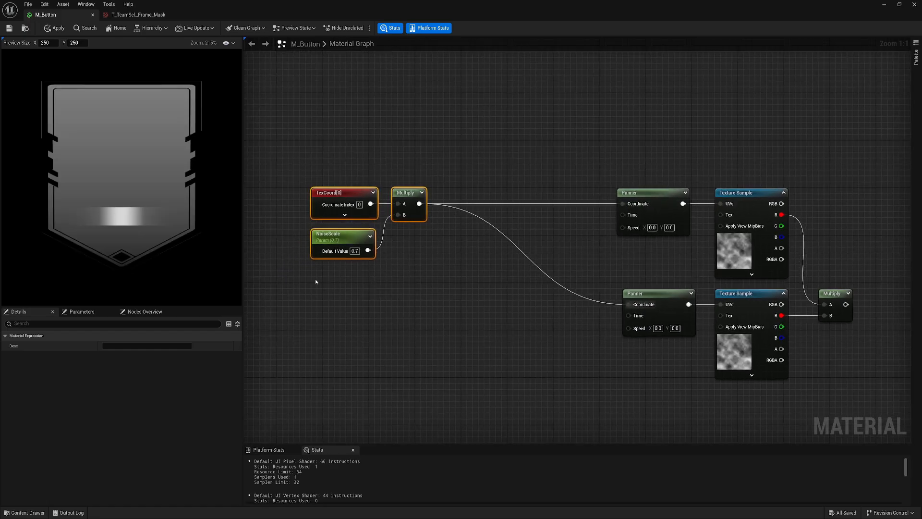
left_click_drag(409, 193, 427, 192)
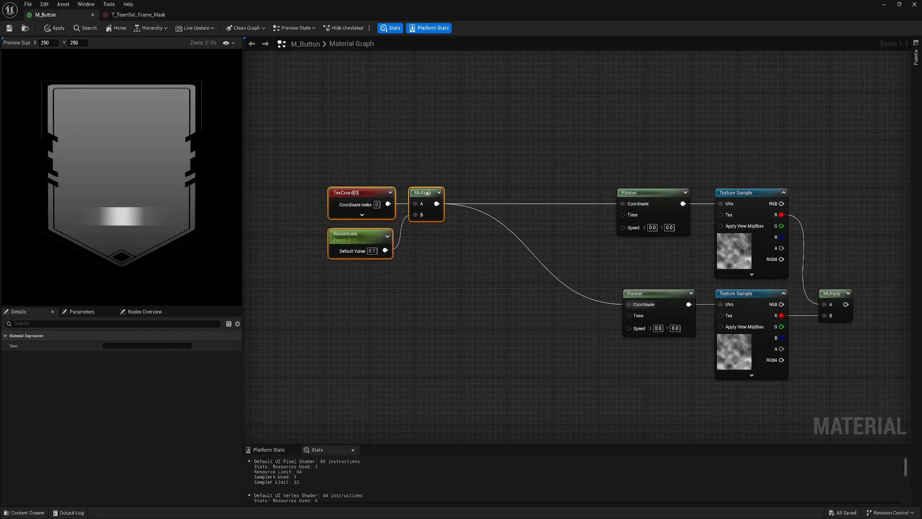
left_click(470, 288)
Add an Append node in the free space between NoiseScale and the lower Panner.
right_click_drag(486, 279, 513, 258)
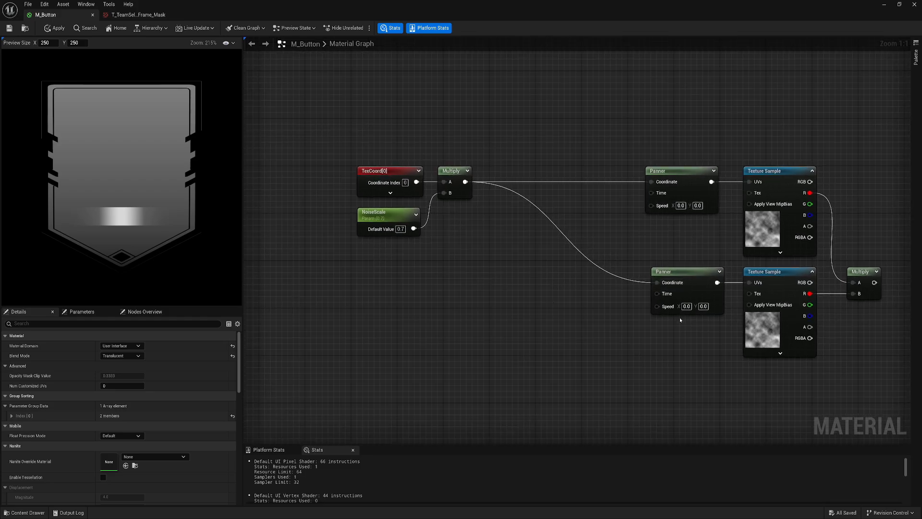
right_click_drag(458, 304, 492, 306)
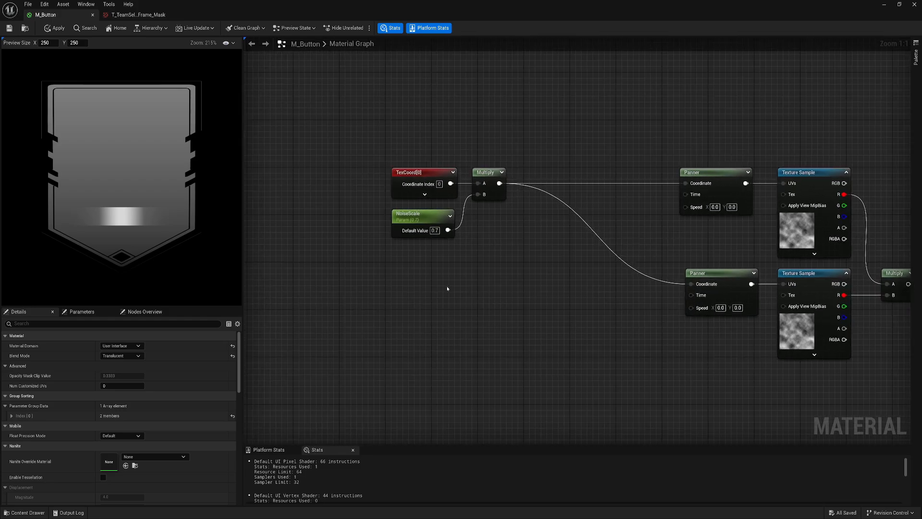
right_click(446, 288)
type("app")
left_click(480, 308)
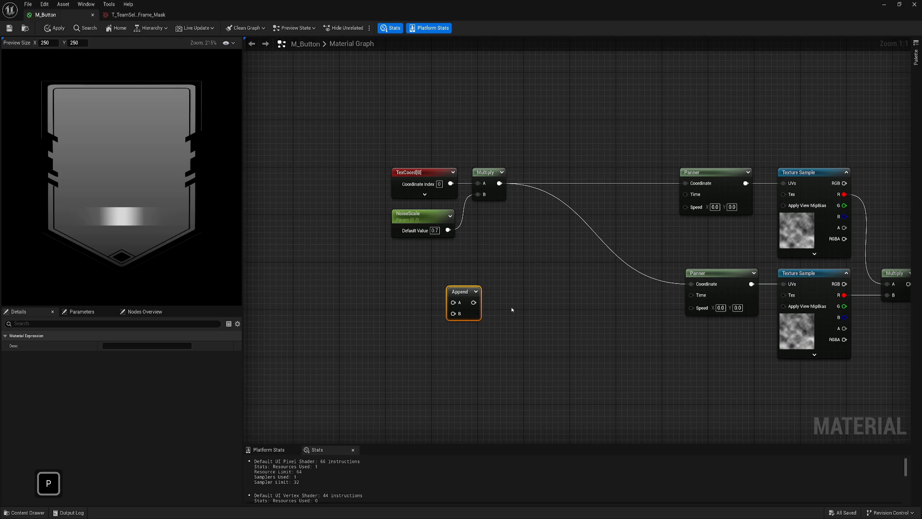
left_click_drag(464, 294, 506, 300)
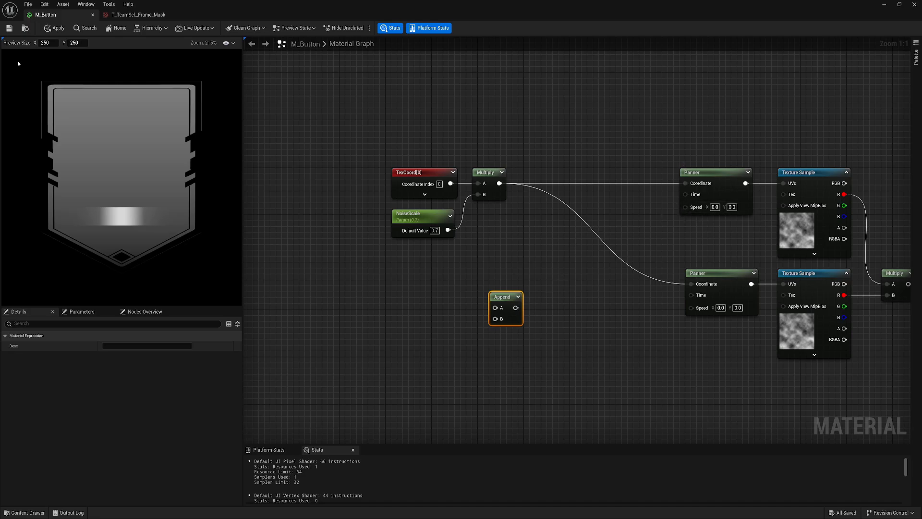
left_click_drag(504, 297, 513, 299)
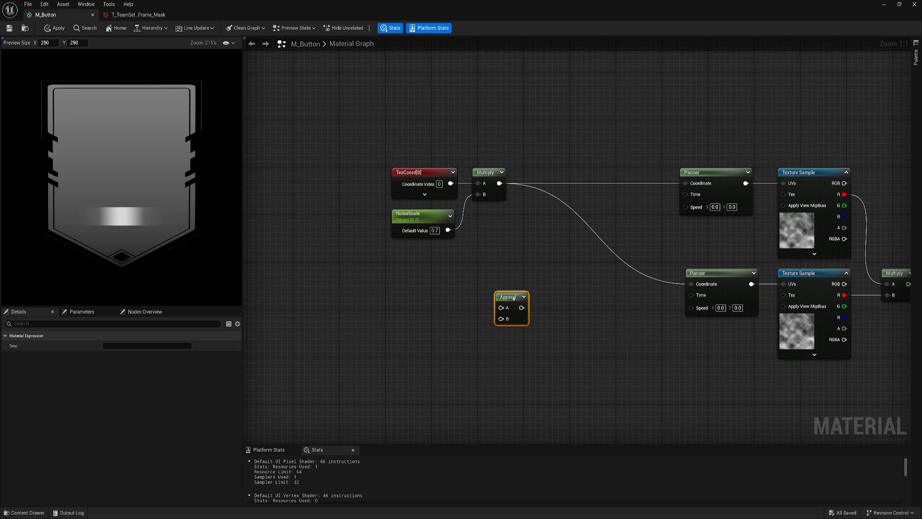
Add a scalar parameter named NoiseSpeedX beside the Append node.
key("s")
left_click(393, 307)
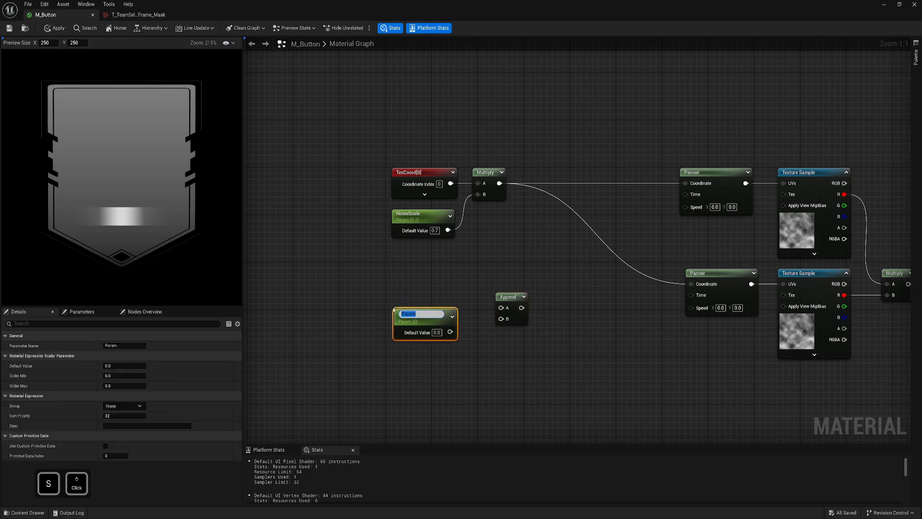
type("NoiseS")
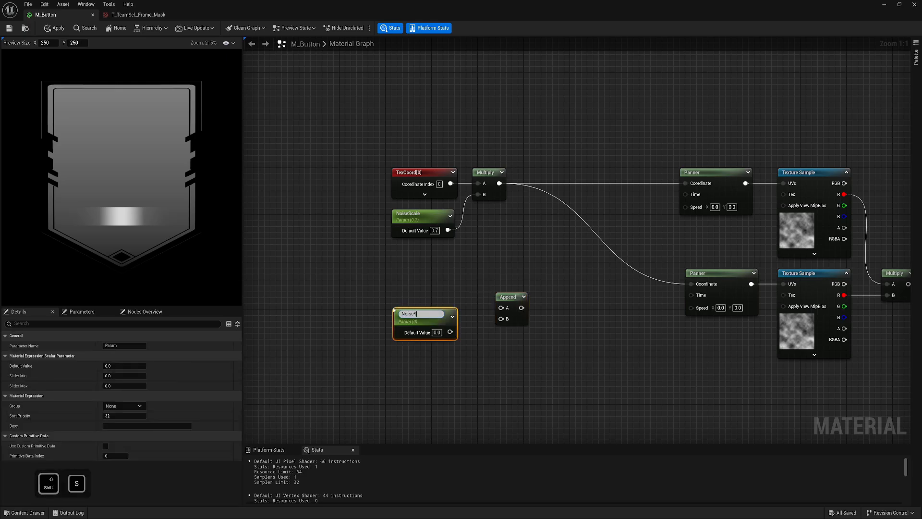
type("peedX")
key("Return")
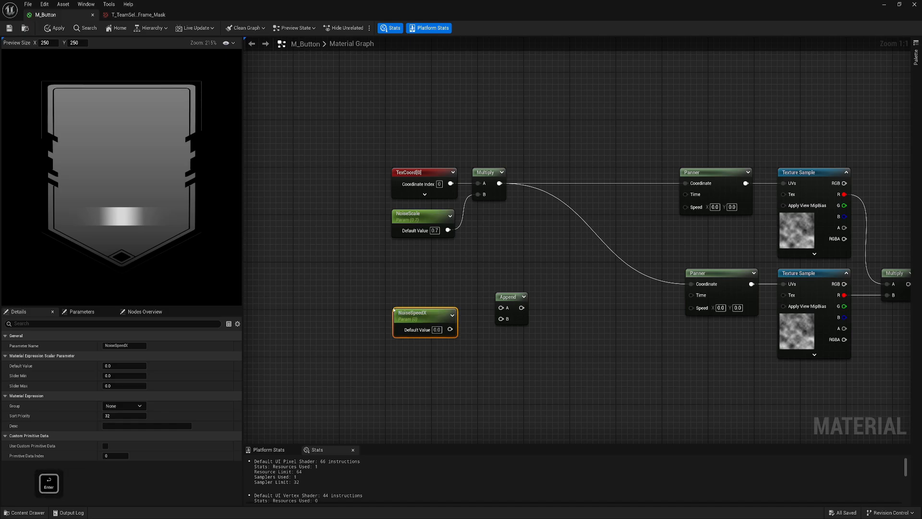
Add a scalar parameter named NoiseSpeedY directly below NoiseSpeedX.
key("s")
left_click(409, 370)
type("NoiseSpeedY")
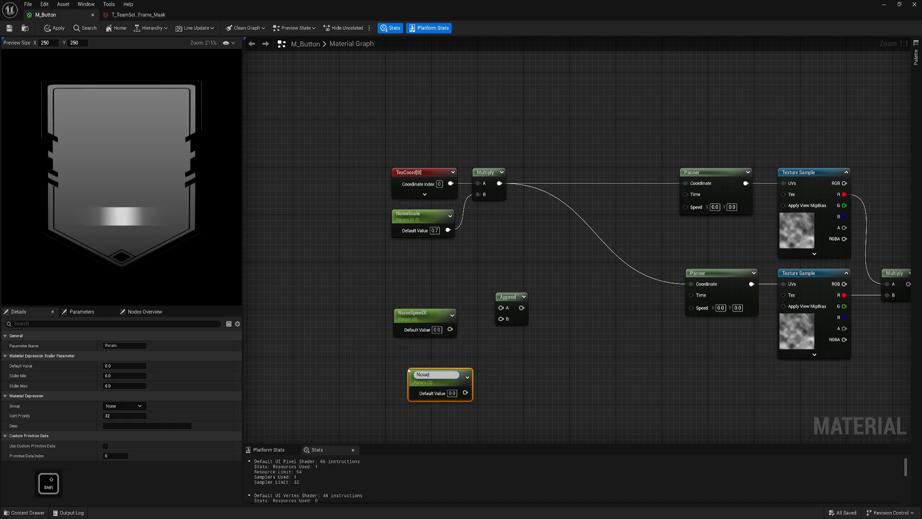
key("Return")
left_click_drag(437, 380, 428, 359)
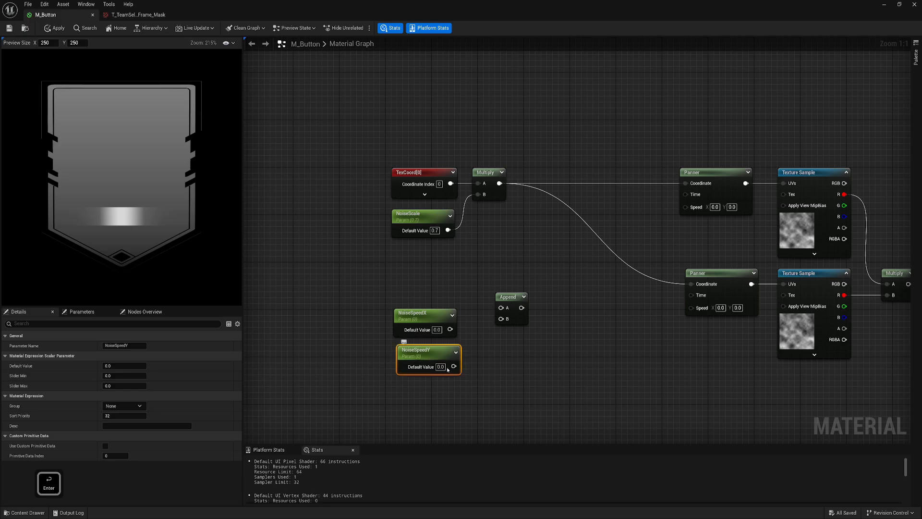
Set the default value of NoiseSpeedX to 0.03 and of NoiseSpeedY to 0.01.
left_click(437, 330)
type("0.03")
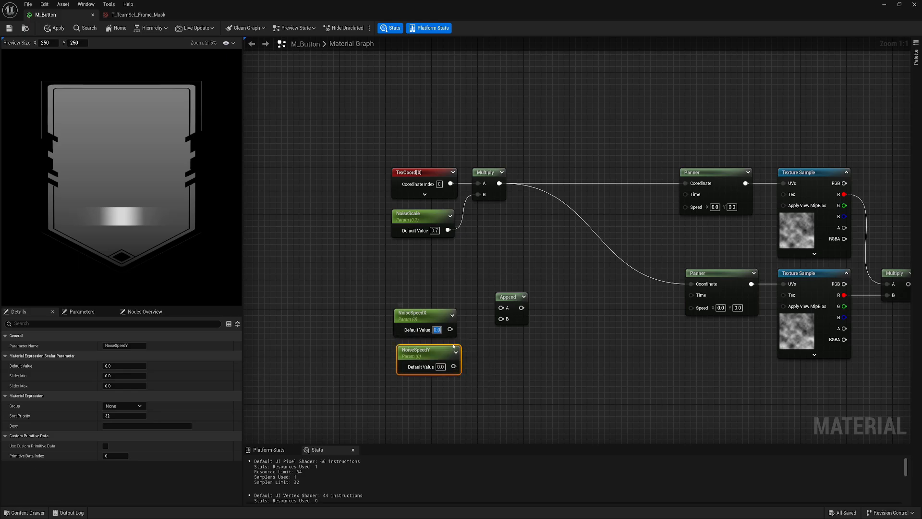
key("Return")
left_click(439, 367)
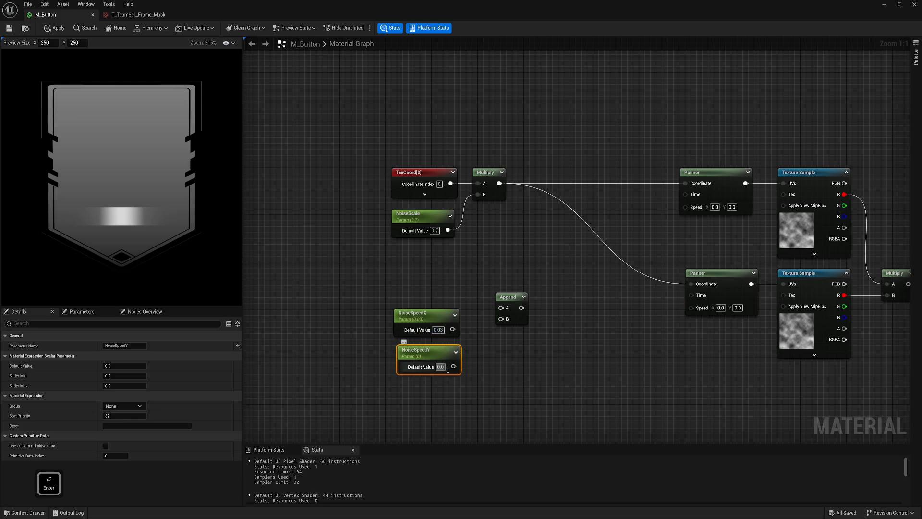
key("Delete")
type("0.01")
key("Return")
Connect NoiseSpeedX to the Append node's A input and NoiseSpeedY to its B input, and move both parameters closer to it.
left_click_drag(456, 365, 501, 319)
left_click_drag(452, 329, 501, 308)
left_click_drag(409, 296, 441, 375)
left_click_drag(442, 350, 459, 326)
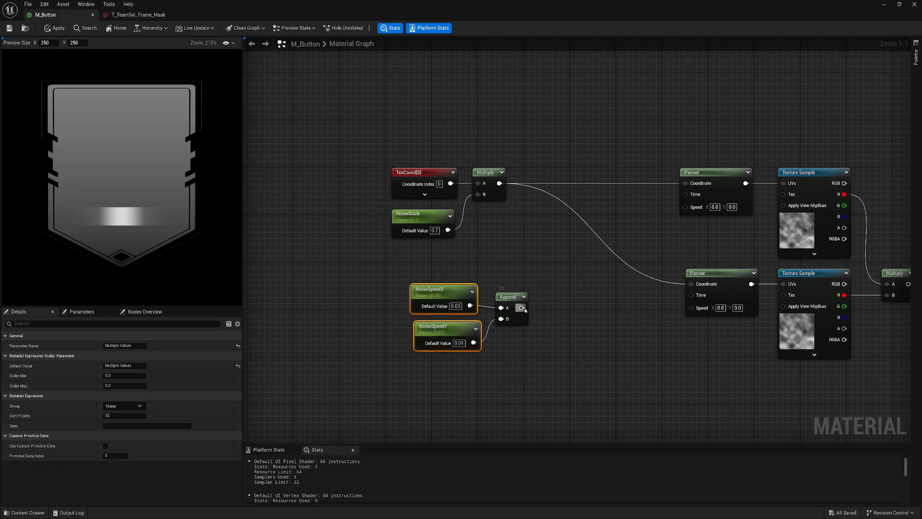
Connect the Append output to the upper Panner's Speed and move the speed parameters and Append up beneath NoiseScale.
left_click_drag(521, 308, 685, 206)
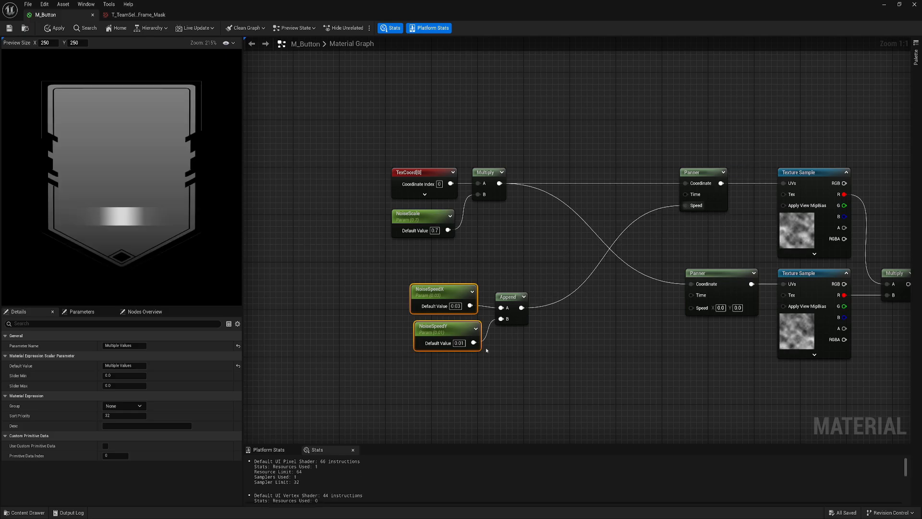
left_click(509, 294, "ctrl")
left_click_drag(509, 292, 490, 257)
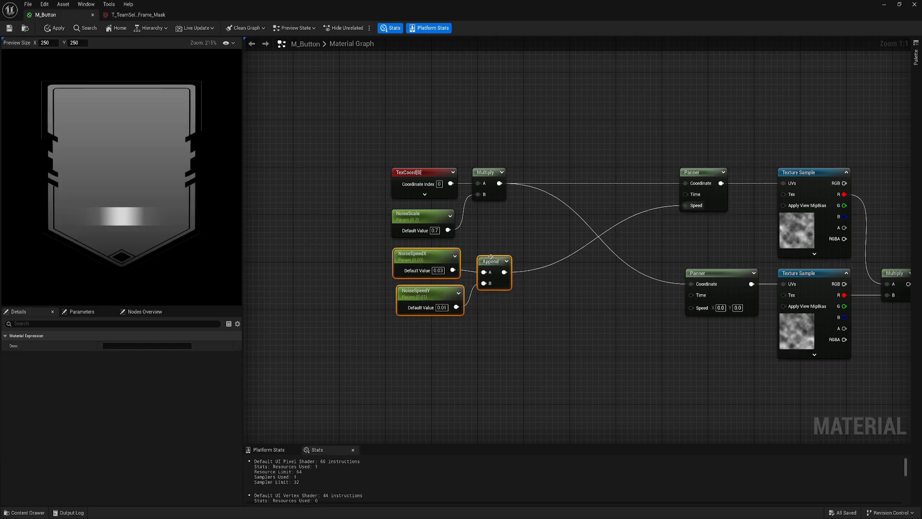
key("Home")
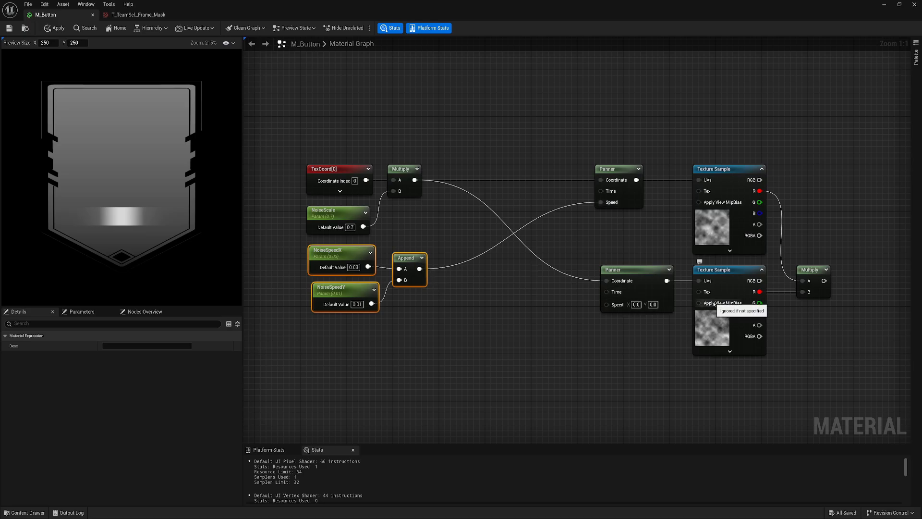
Add a Multiply node before the lower Panner and connect the Append output to its A input.
right_click_drag(499, 354, 546, 373)
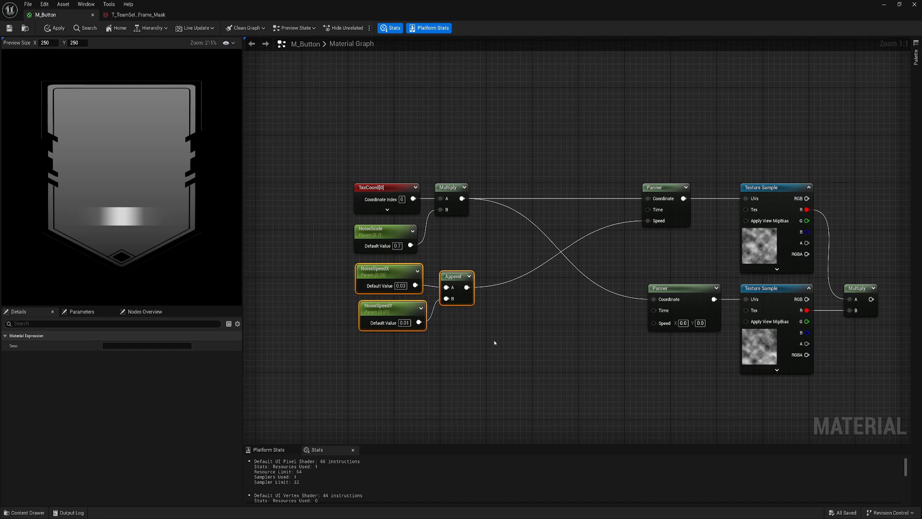
left_click(557, 311)
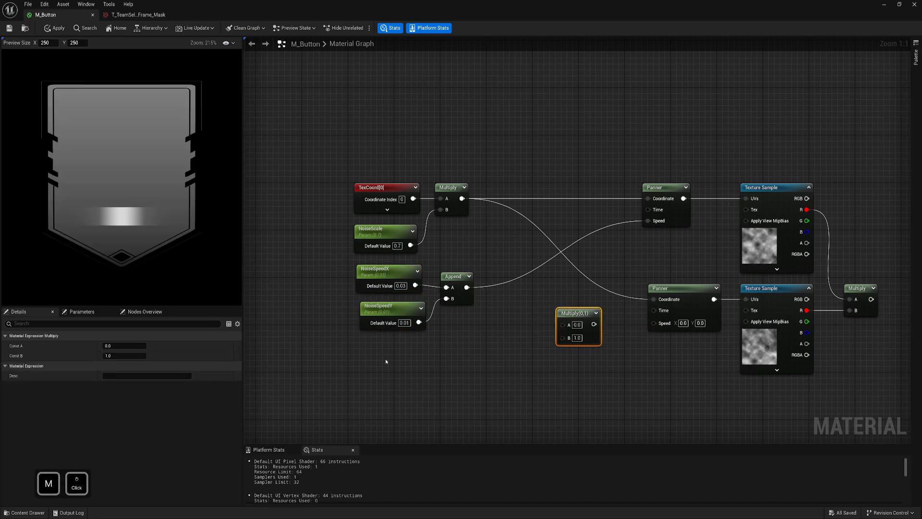
left_click_drag(405, 364, 472, 268)
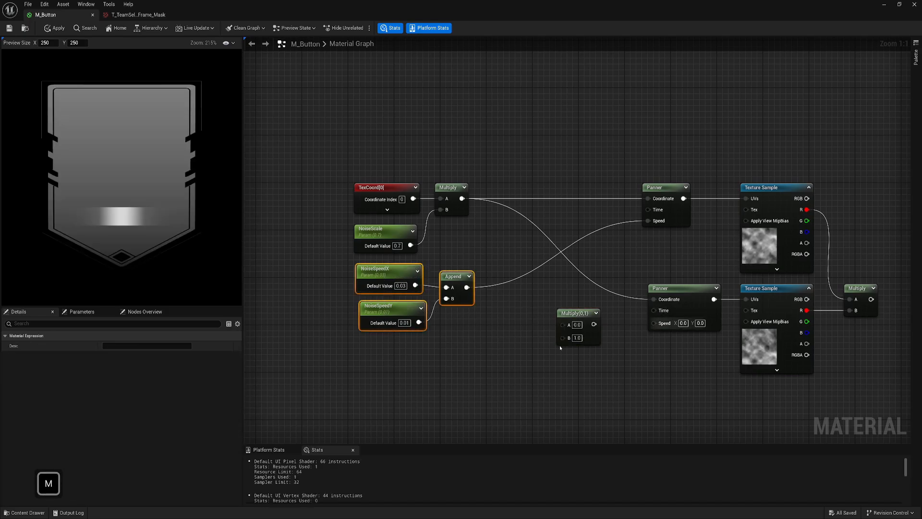
right_click_drag(511, 343, 483, 335)
left_click(481, 332)
left_click_drag(439, 279, 535, 316)
Set the new Multiply's B value to -0.6 and connect its output to the lower Panner's Speed.
left_click(560, 327)
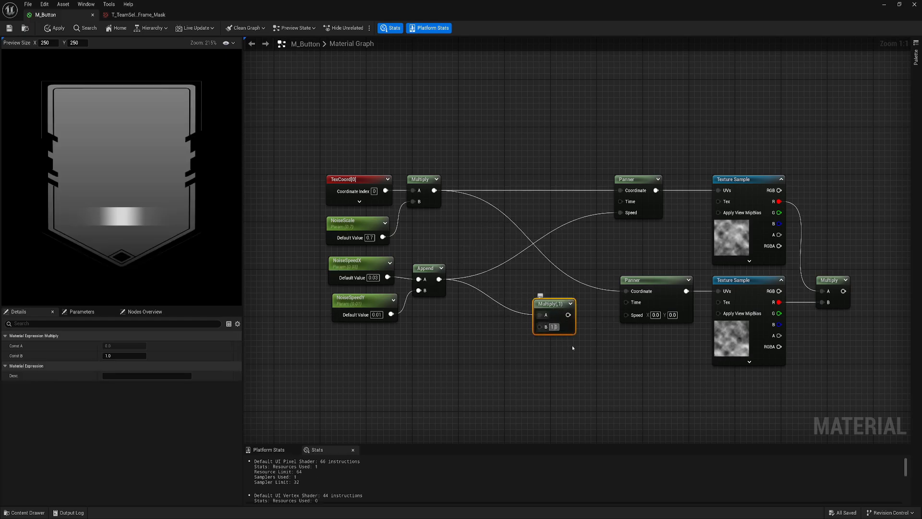
key("Delete")
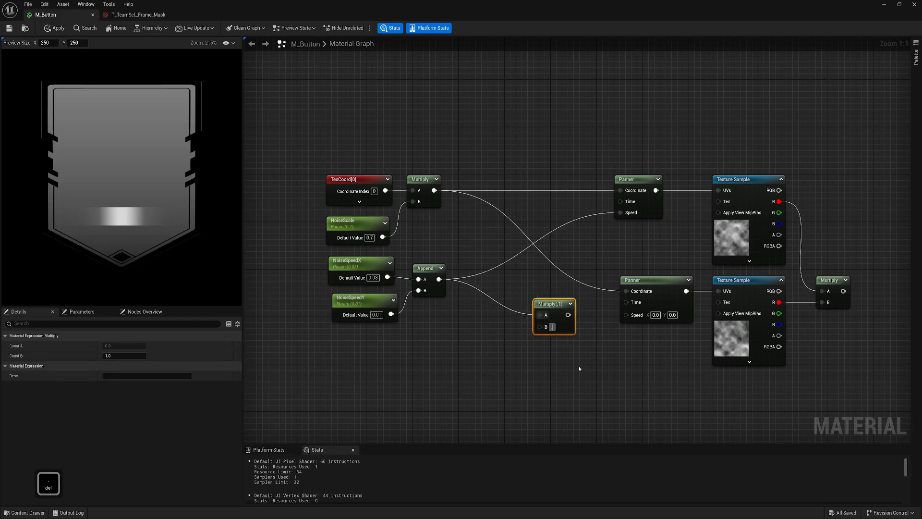
key("BackSpace")
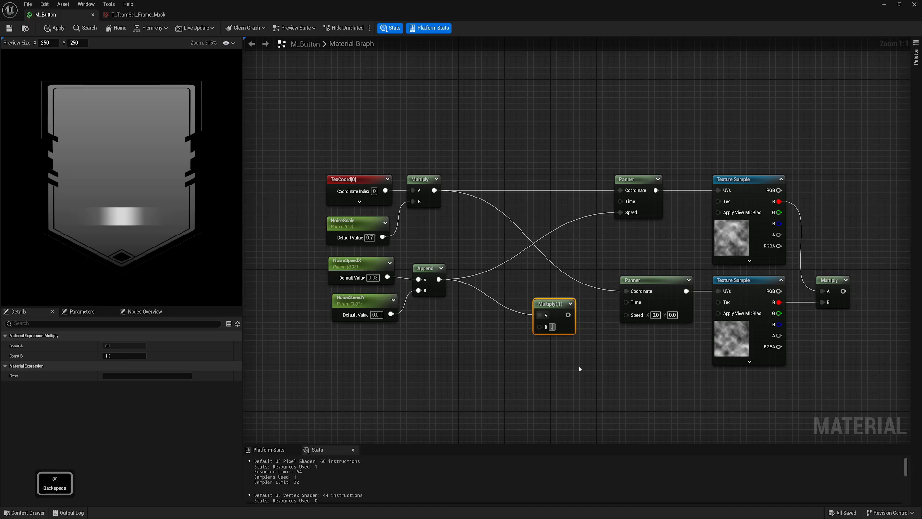
type("-")
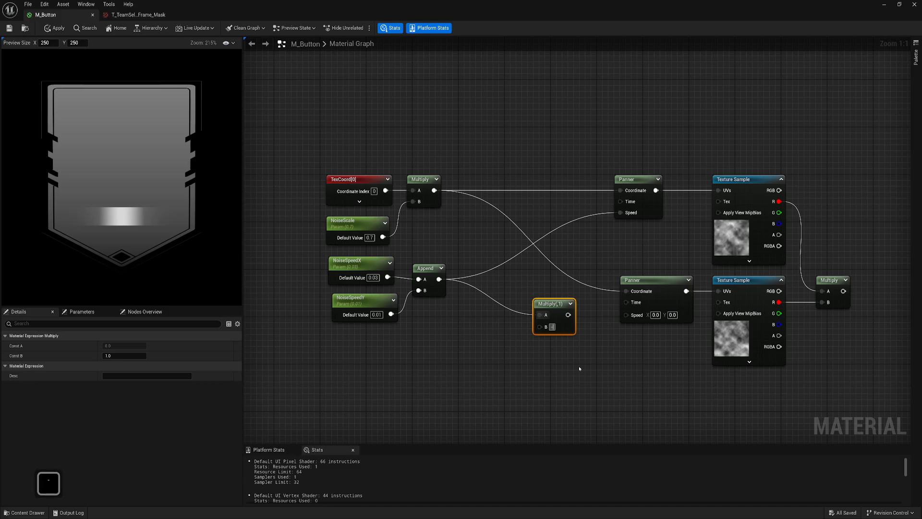
type(".6")
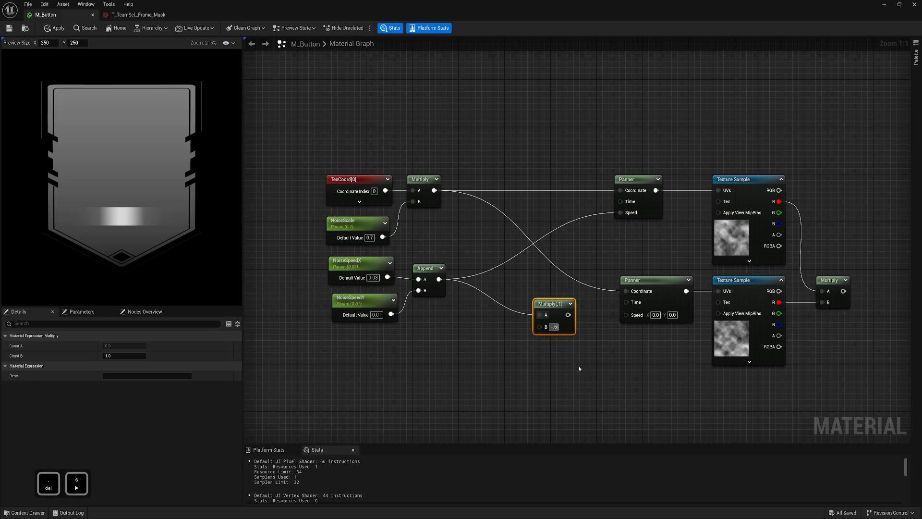
key("Return")
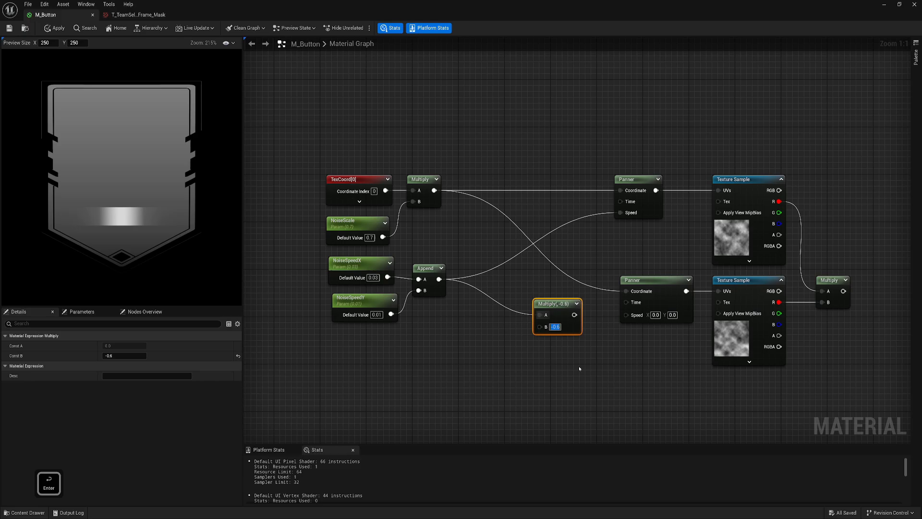
left_click_drag(555, 304, 531, 298)
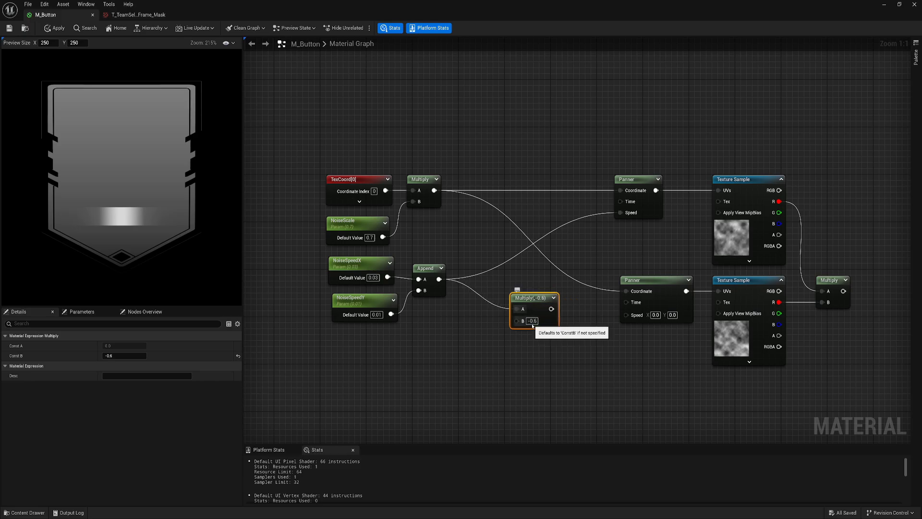
left_click_drag(551, 309, 626, 313)
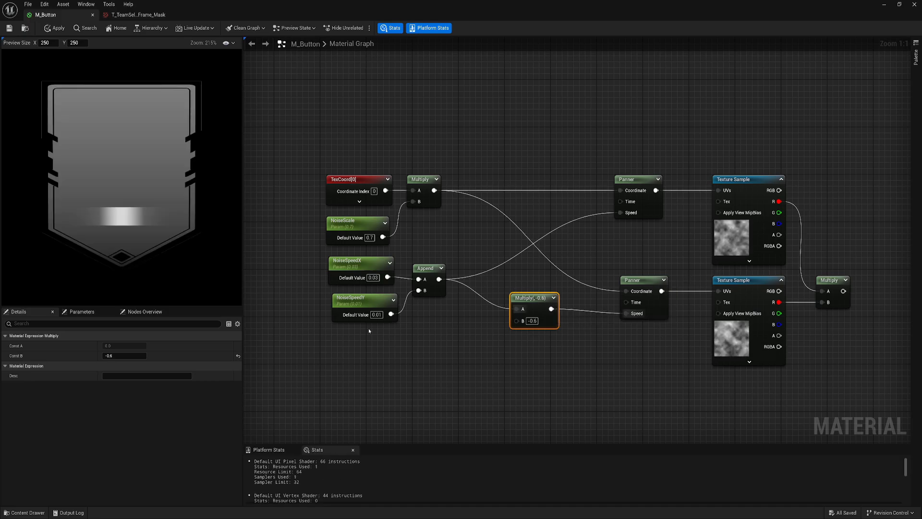
Preview the Multiply node that combines both cloud textures and move the -0.6 Multiply closer to the lower Panner.
scroll(537, 355, "up", 7, "ctrl")
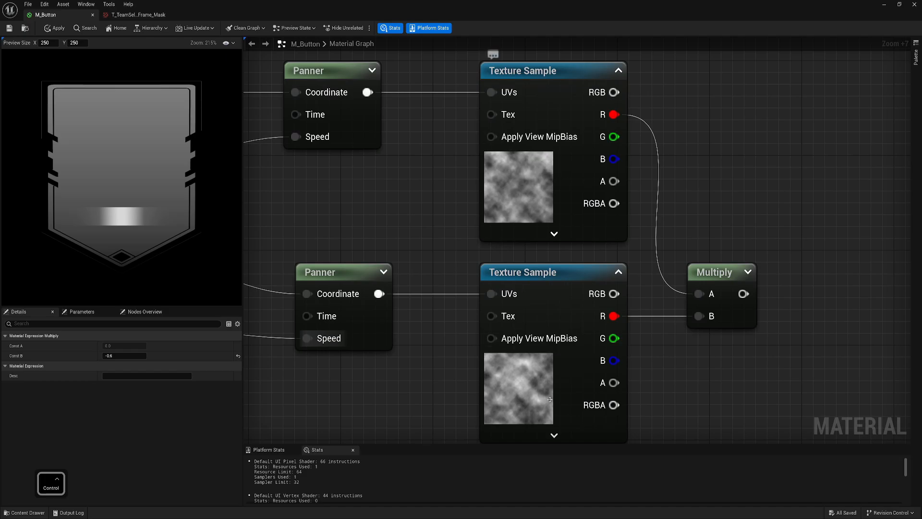
scroll(732, 284, "down", 7, "ctrl")
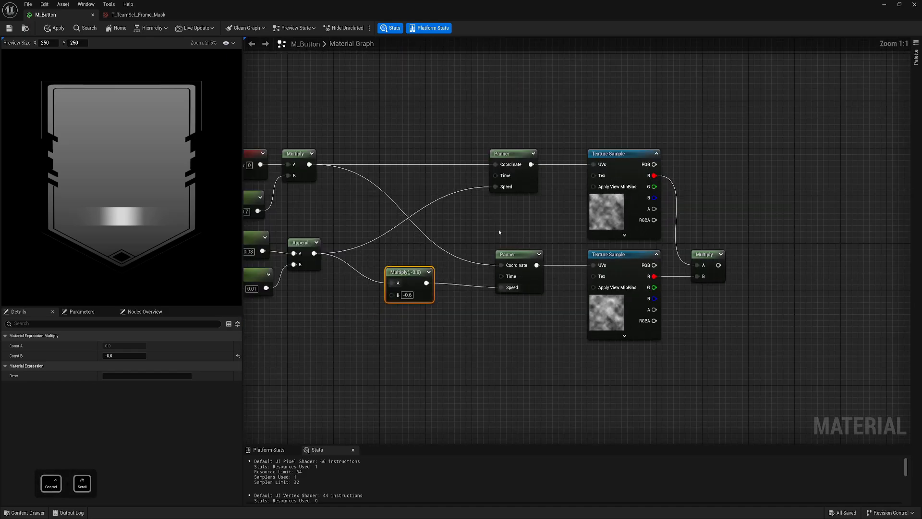
right_click(754, 265)
left_click(793, 283)
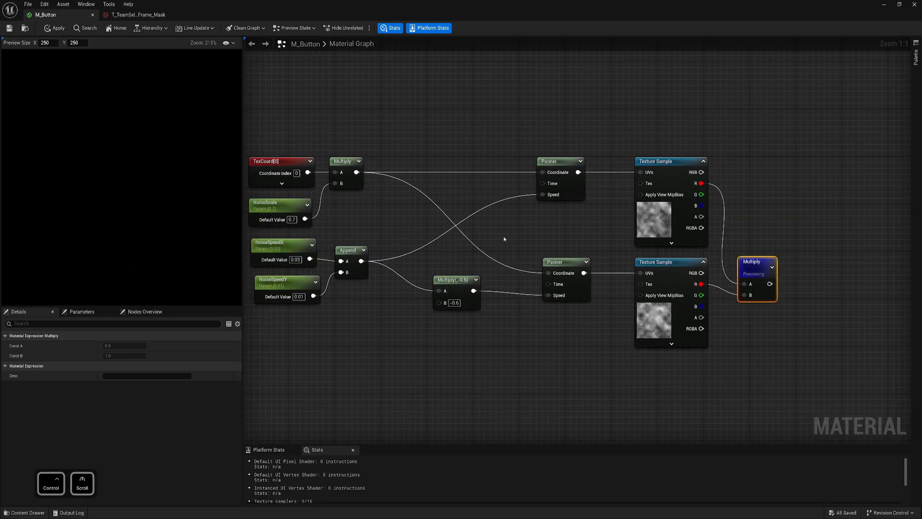
scroll(101, 169, "up", 5)
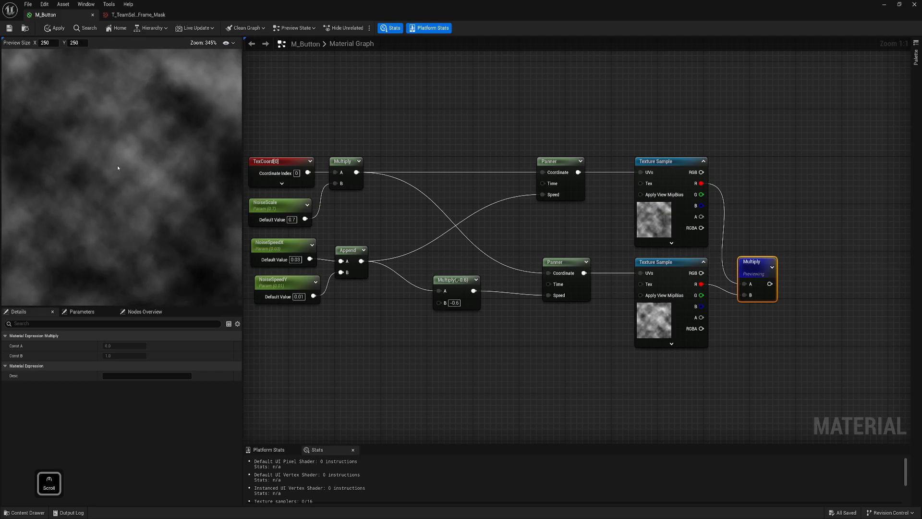
scroll(123, 147, "down", 4)
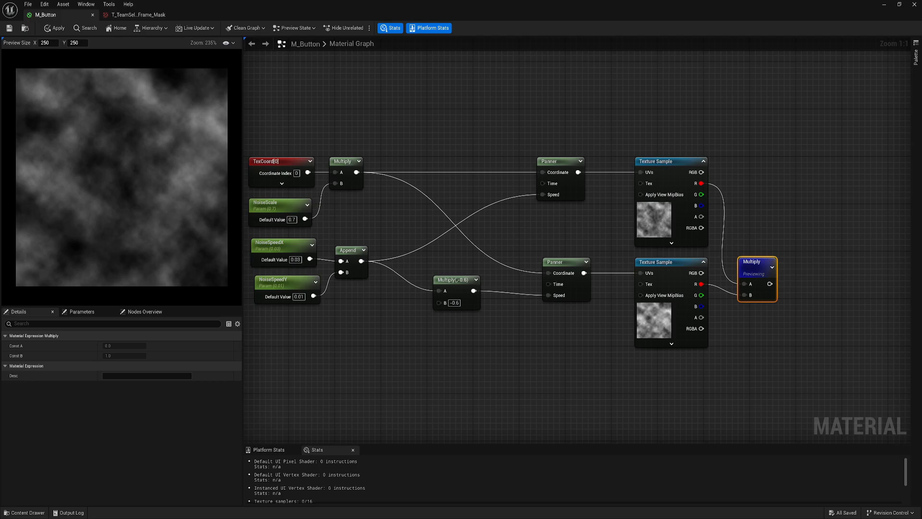
mouse_move(461, 328)
right_mouse_down()
mouse_move(401, 315)
mouse_move(476, 321)
right_mouse_up()
left_click_drag(468, 274, 503, 280)
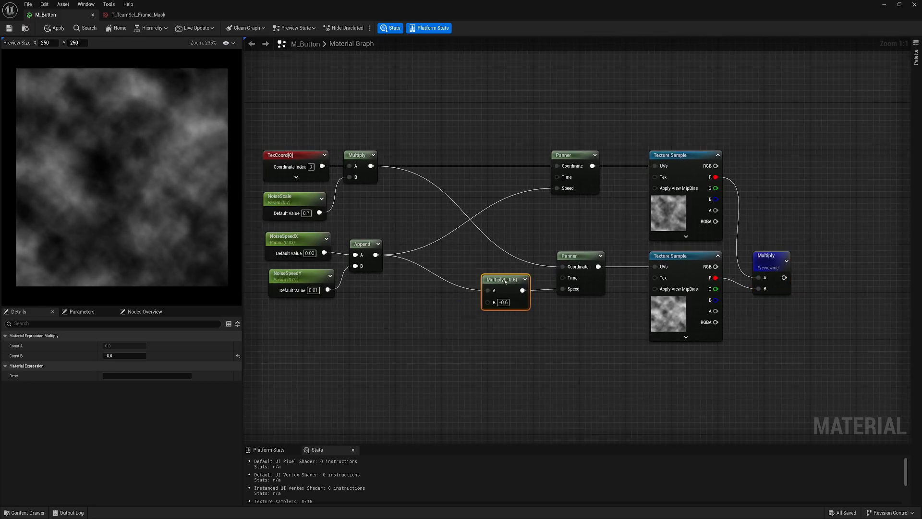
Add a Power node after the noise Multiply, start previewing it and feed the Multiply output into its Base.
right_click_drag(857, 291, 534, 279)
right_click(534, 279)
type("pow")
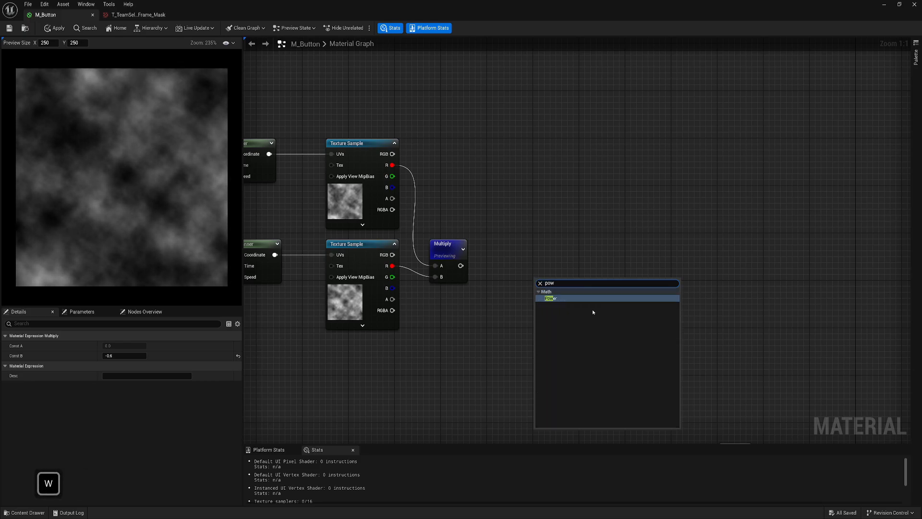
left_click(571, 299)
right_click(555, 284)
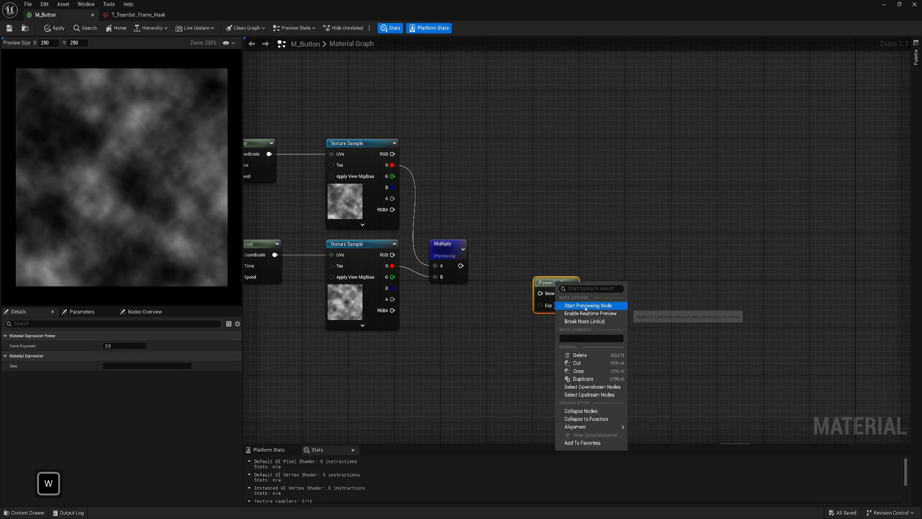
left_click(576, 306)
left_click_drag(456, 255, 505, 240)
Add a scalar parameter named NoiseContrast below the Multiply and connect it to the Power node's Exp input.
right_click_drag(480, 298, 544, 303)
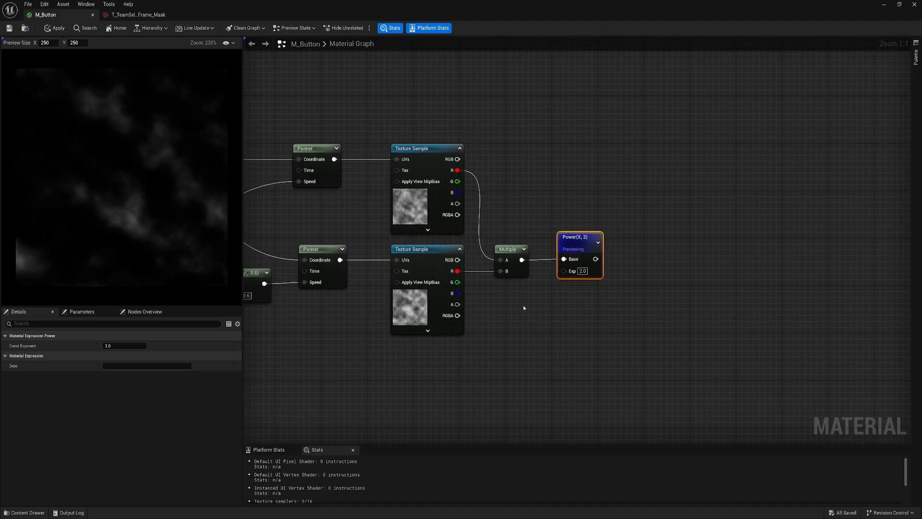
key("s")
left_click(504, 300)
type("NoiseContrast")
key("Return")
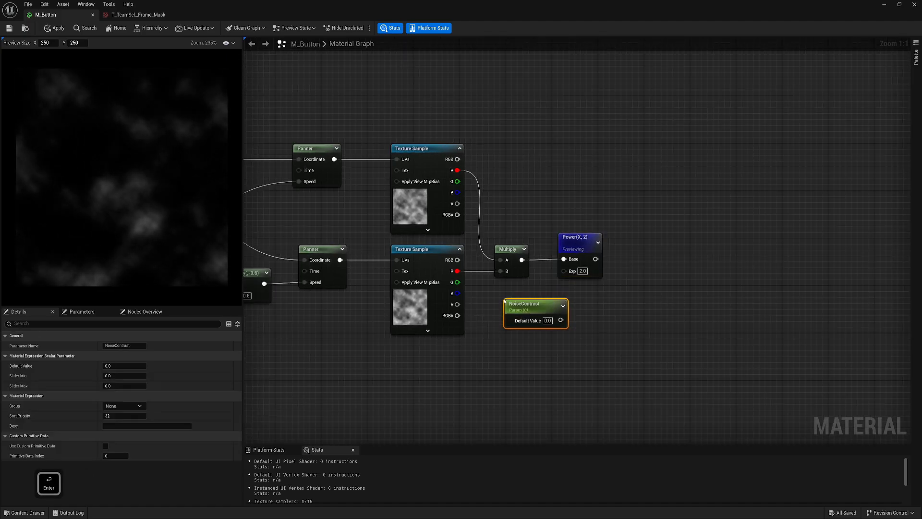
left_click_drag(560, 319, 516, 296)
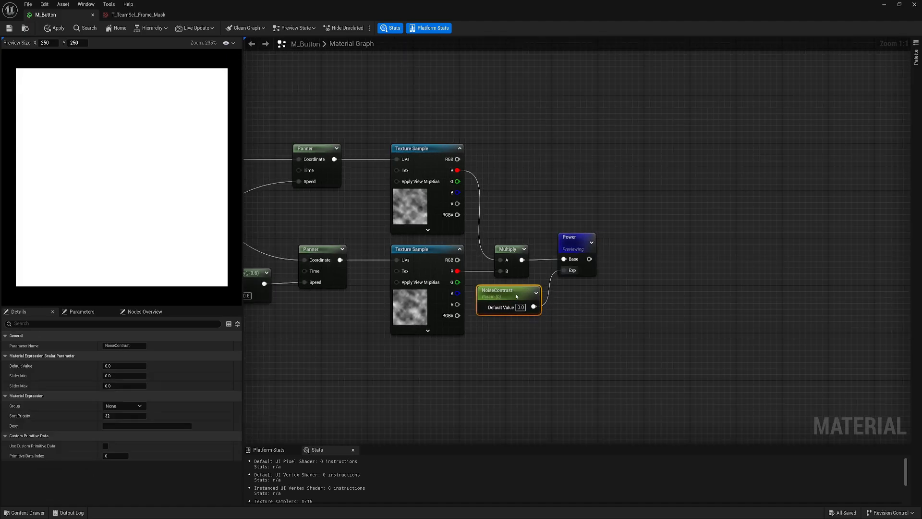
Try a small negative NoiseContrast default value, and stop previewing the Power node and line it up with the Multiply.
mouse_move(115, 366)
left_mouse_down()
mouse_move(149, 366)
mouse_move(128, 365)
left_mouse_up()
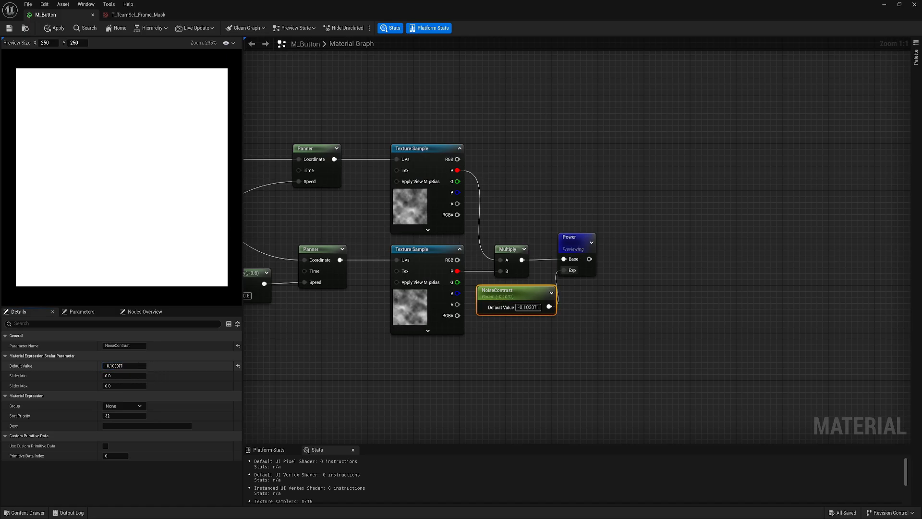
right_click(569, 244)
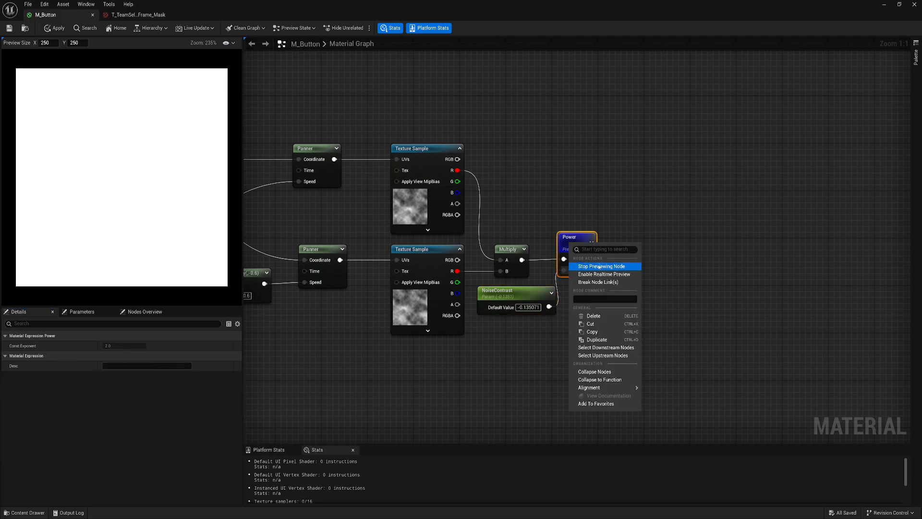
left_click(595, 263)
left_click_drag(575, 244, 580, 256)
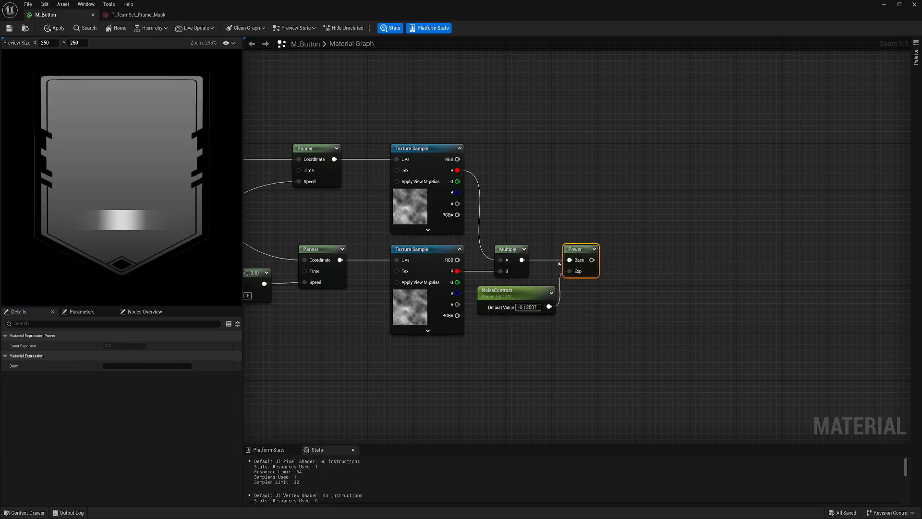
Set the NoiseContrast parameter's default value to -0.3.
left_click(509, 300)
left_click(125, 366)
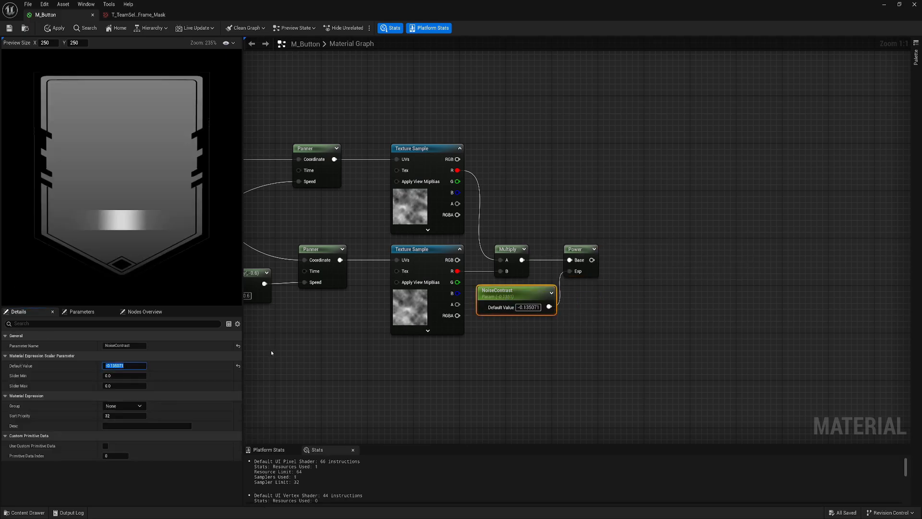
type("-0.3")
key("Return")
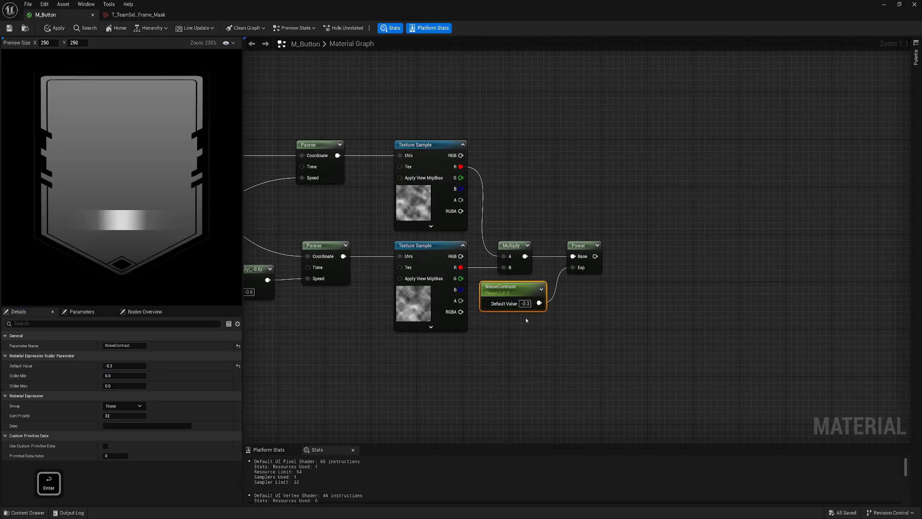
Add a Multiply node with the Power output in A and the 1-x gradient output in B, and start previewing it.
right_click_drag(609, 331, 526, 307)
scroll(526, 307, "down", 2)
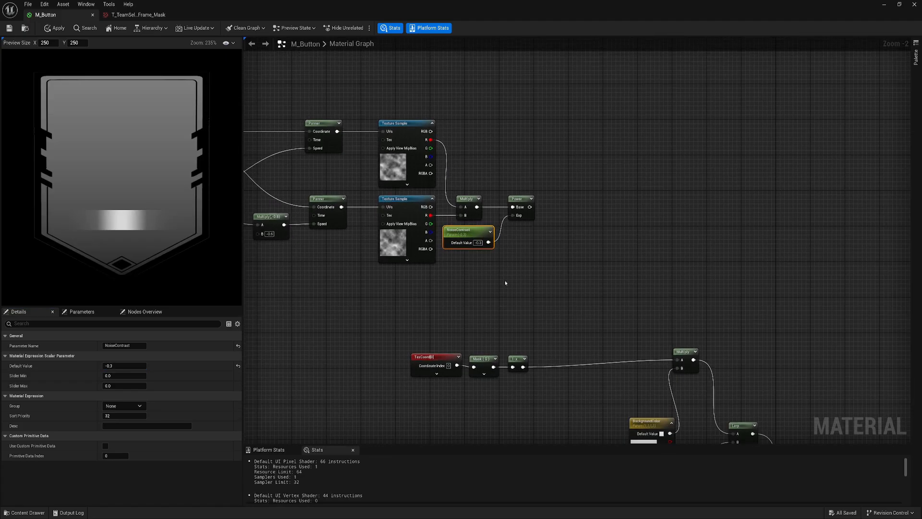
right_click_drag(563, 286, 541, 268)
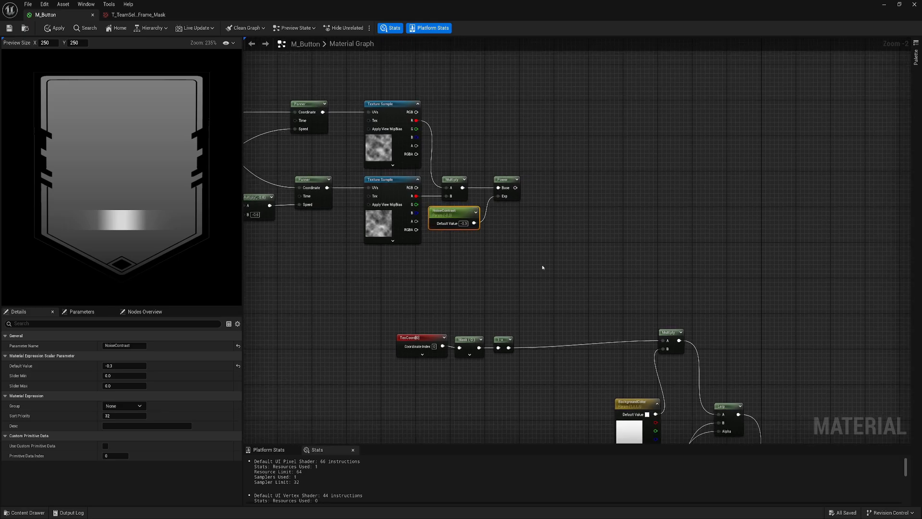
key("m")
left_click(539, 263)
left_click_drag(508, 347, 545, 281)
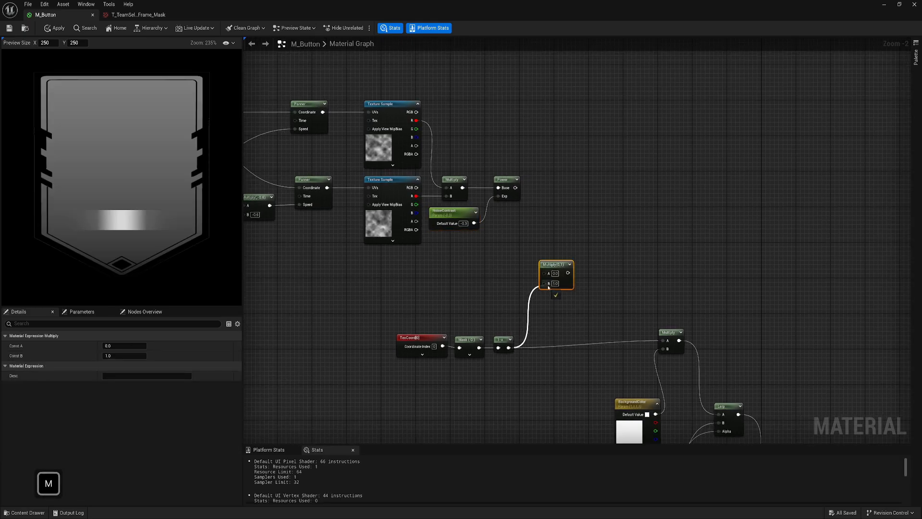
left_click_drag(516, 188, 552, 273)
right_click(566, 280)
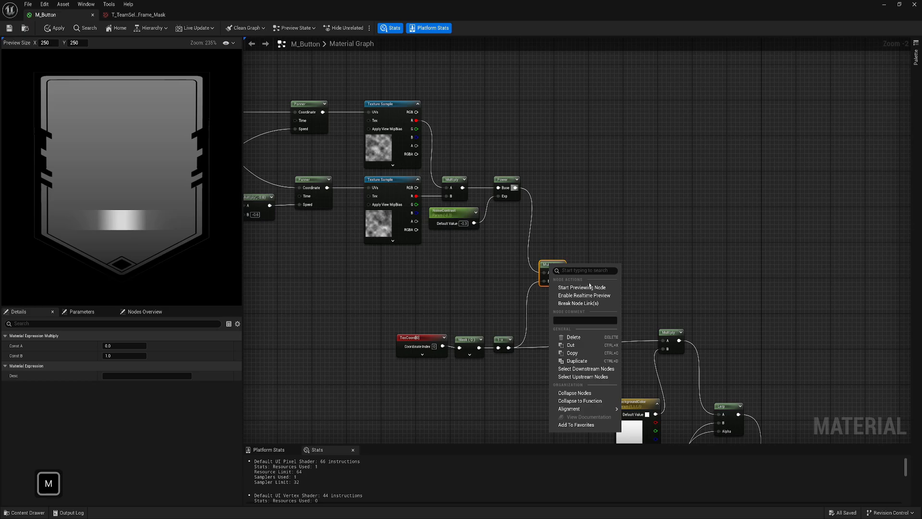
left_click(585, 288)
scroll(127, 220, "up", 2)
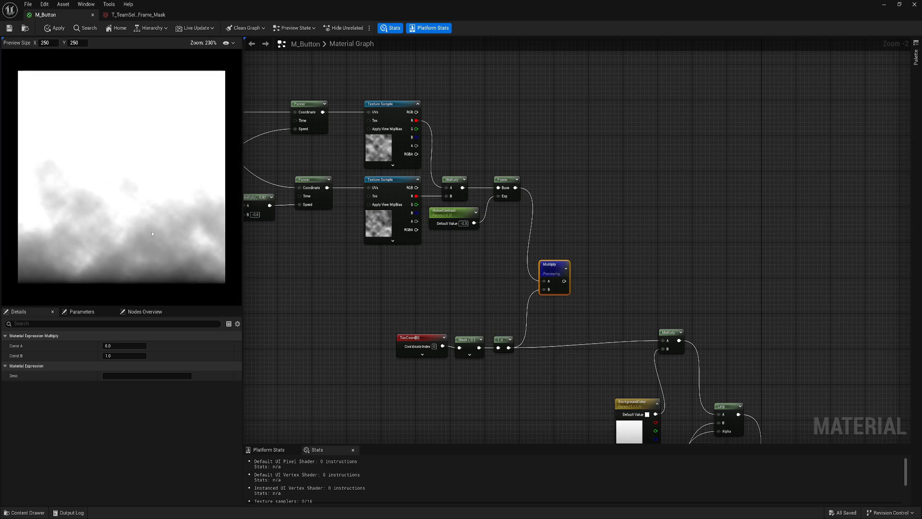
scroll(152, 234, "down", 1)
Connect the new Multiply's output to input A of the BackgroundColor Multiply, stop previewing it and save the material.
right_click_drag(608, 275, 562, 238)
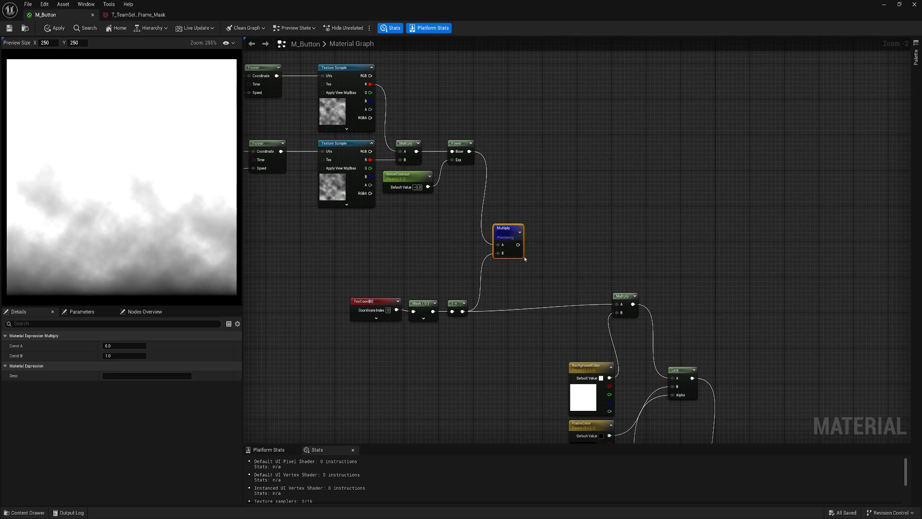
left_click_drag(517, 245, 622, 306)
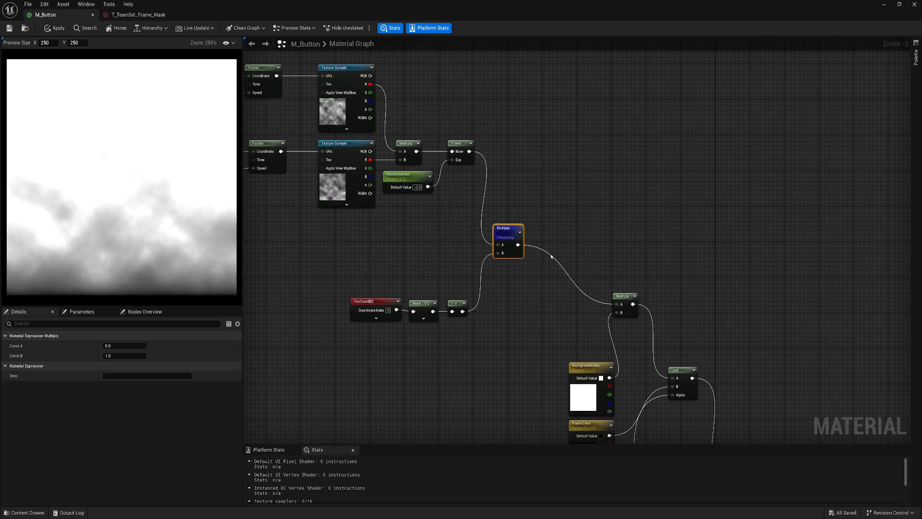
right_click(510, 233)
left_click(529, 259)
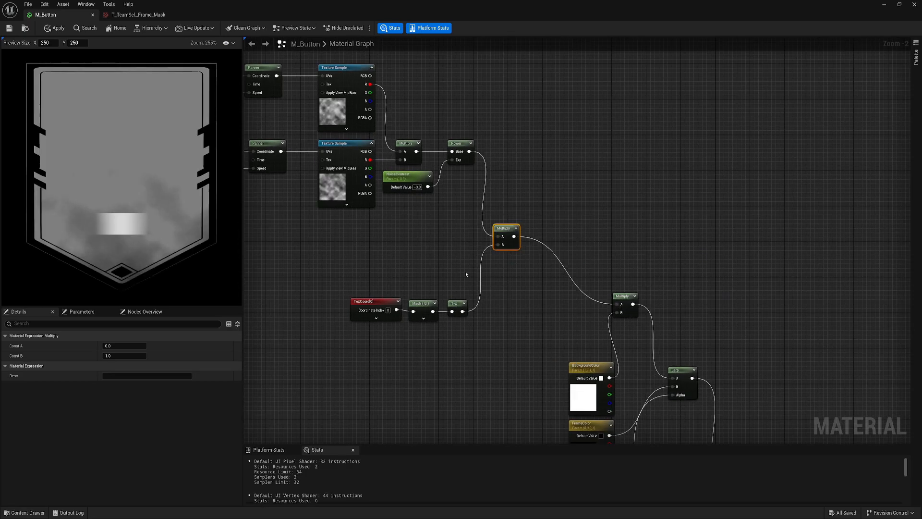
key("ctrl+s")
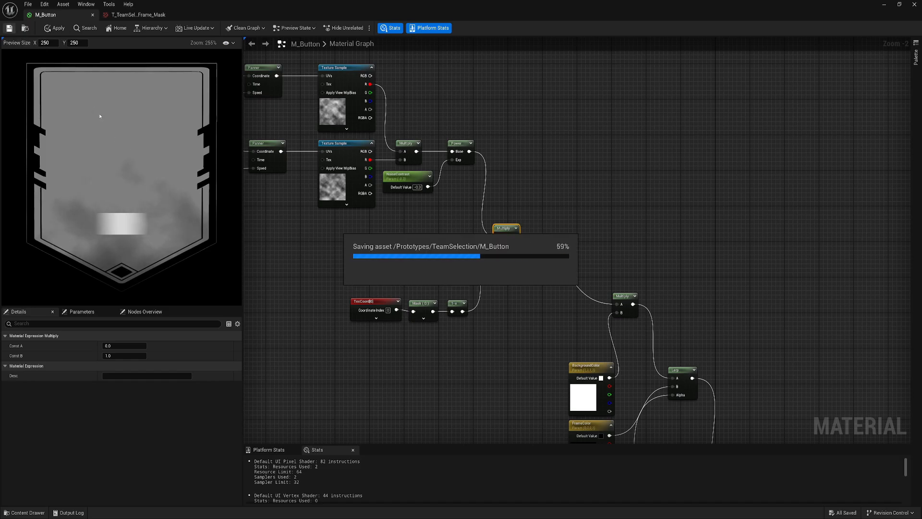
Move the new Multiply next to the BackgroundColor Multiply and bring the TexCoord, Mask and 1-x nodes up beside it.
scroll(469, 268, "up", 2)
right_click_drag(423, 257, 369, 182)
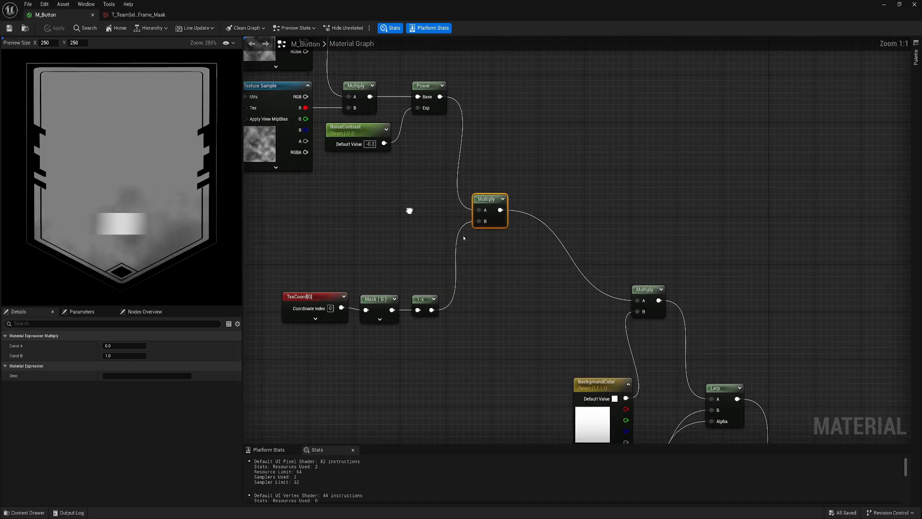
left_click_drag(488, 200, 588, 288)
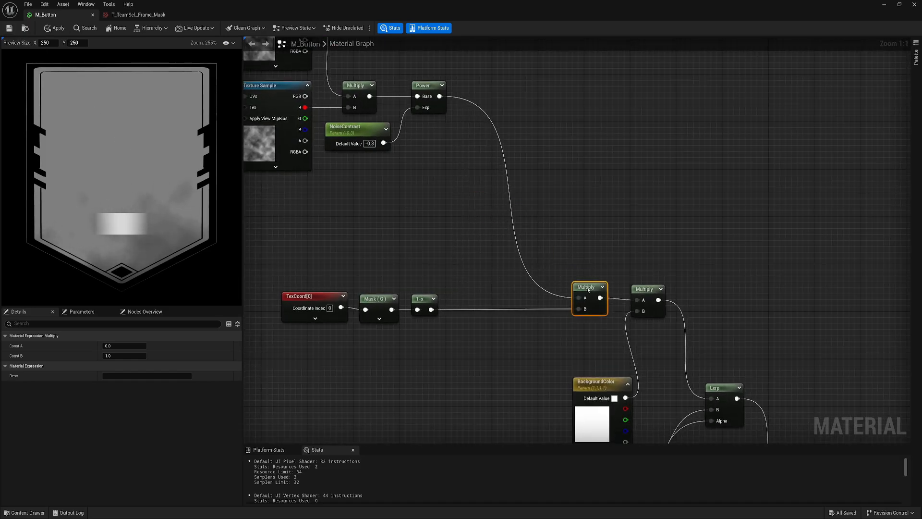
left_click_drag(331, 340, 537, 324)
Move the whole group of noise nodes closer to the gradient nodes and save the material.
right_click_drag(375, 245, 531, 298)
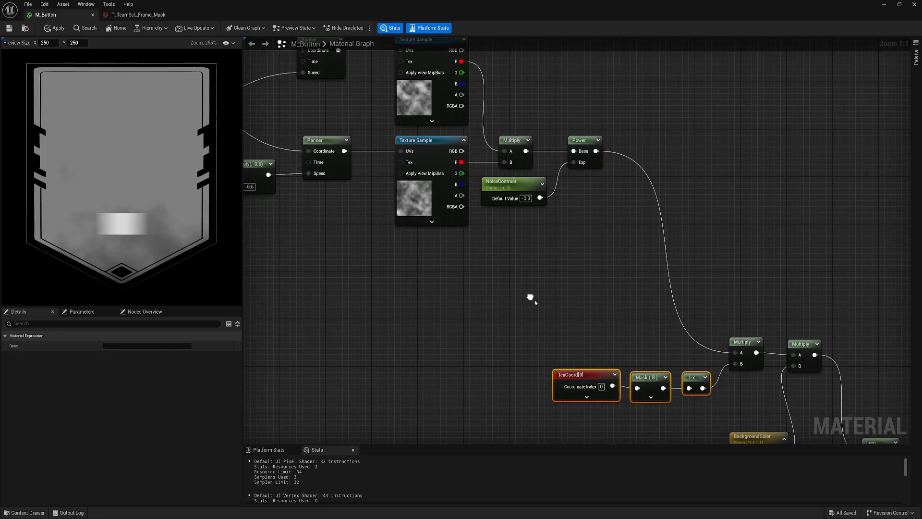
scroll(532, 299, "down", 2)
right_click_drag(377, 263, 584, 293)
scroll(583, 293, "down", 1)
left_click_drag(373, 285, 767, 112)
right_click_drag(790, 257, 539, 210)
left_click_drag(507, 174, 555, 279)
left_click(652, 242)
right_click_drag(652, 242, 664, 139)
scroll(664, 138, "down", 2)
scroll(585, 272, "up", 3)
right_click_drag(584, 272, 410, 279)
left_click(9, 29)
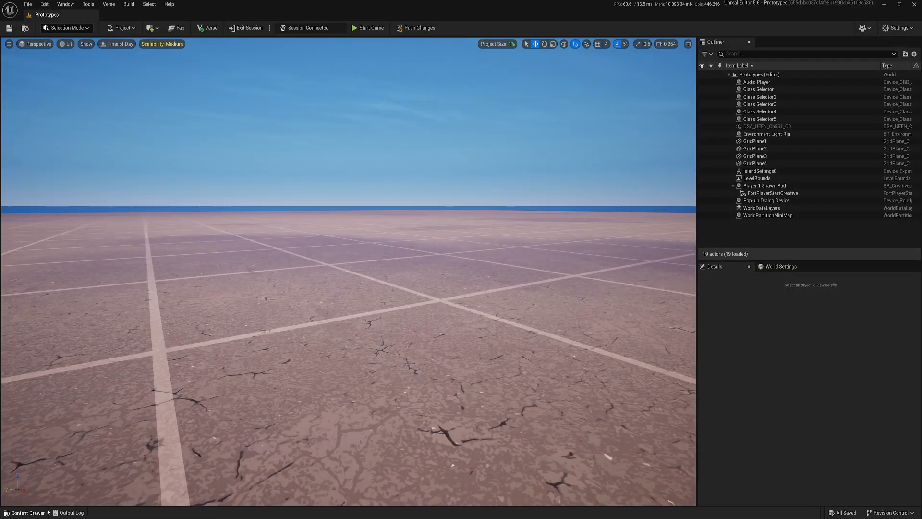
Start a new Blueprint Class in the TeamSelection folder and search the parent classes for "button".
key("ctrl+space")
right_click(381, 416)
mouse_move(414, 399)
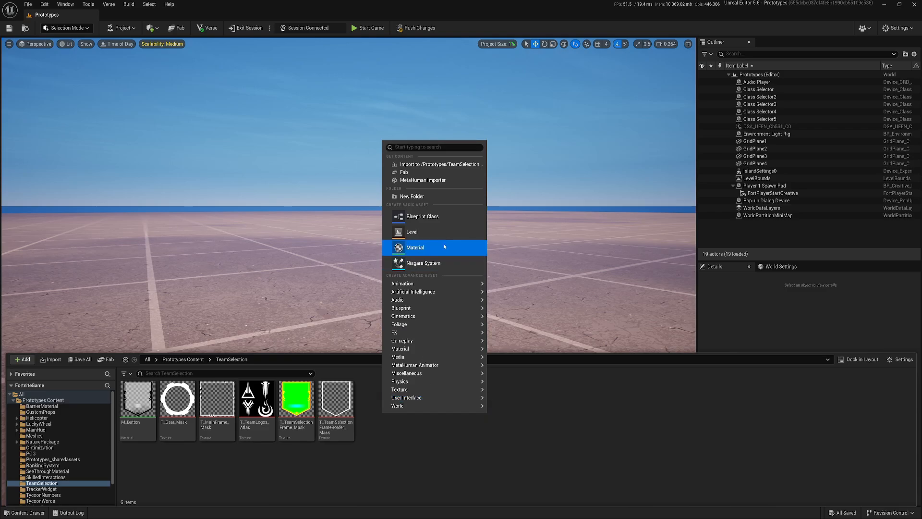
left_click(425, 219)
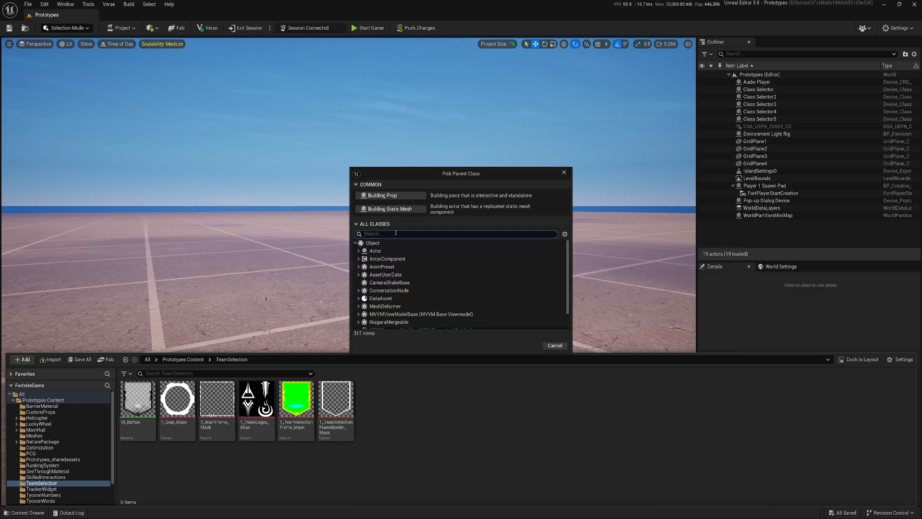
type("button")
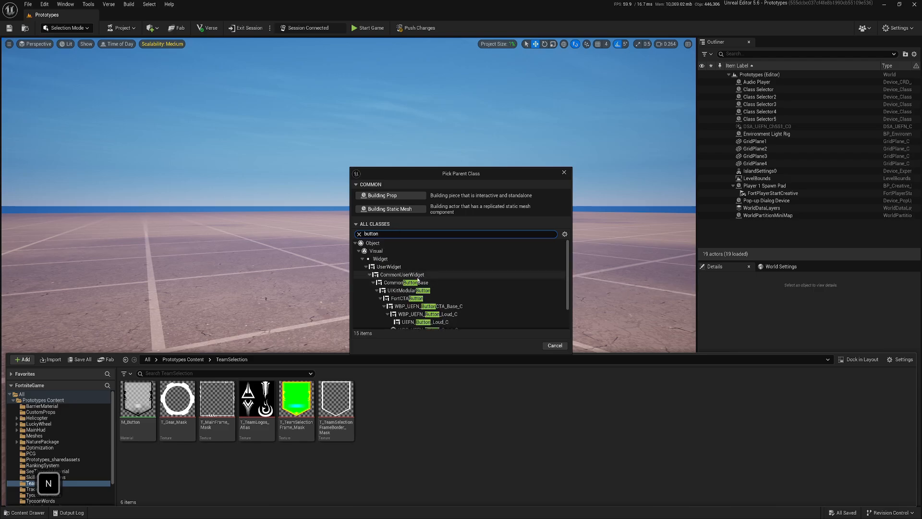
Look through the Loud, Quiet and Regular button classes and create the Blueprint with UEFN_Button_Loud_C as parent.
scroll(446, 293, "down", 2)
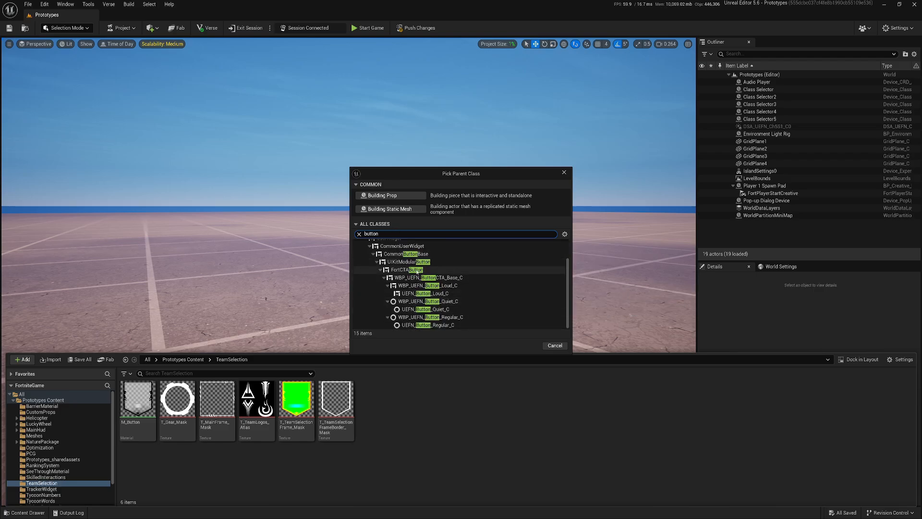
scroll(399, 283, "up", 2)
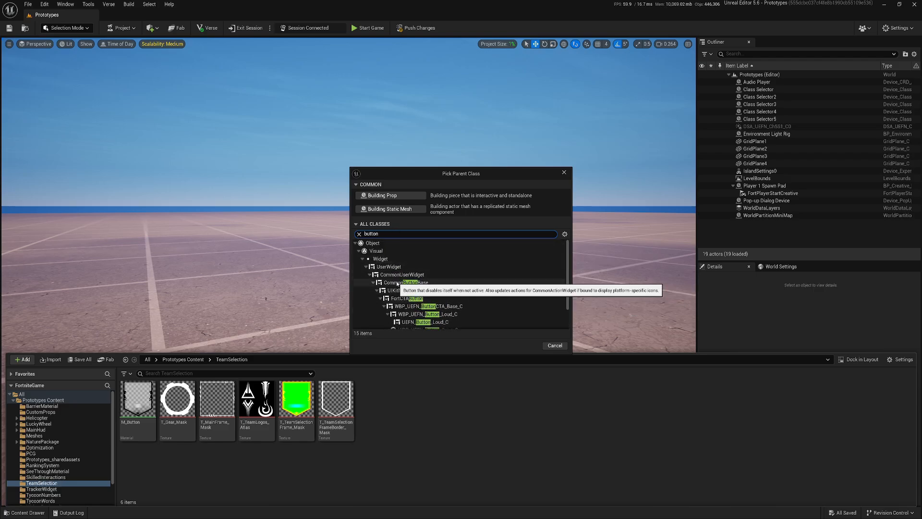
scroll(396, 282, "down", 1)
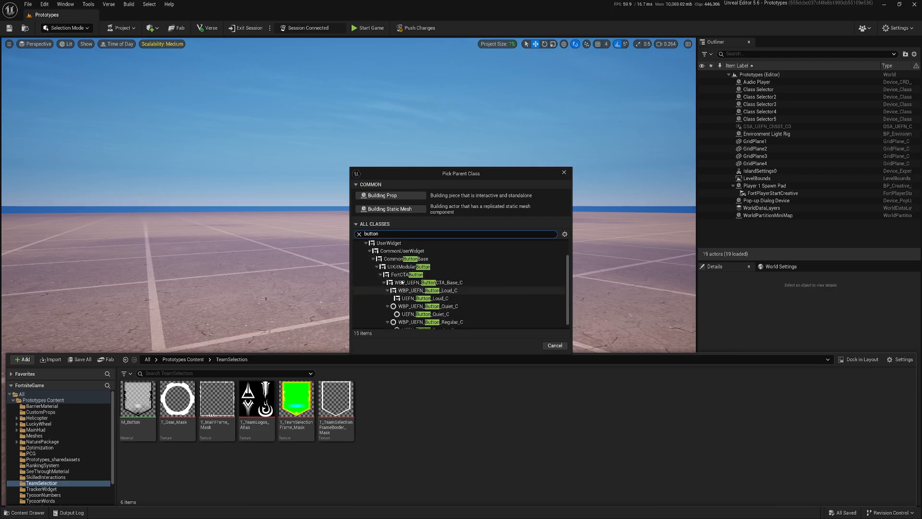
scroll(387, 269, "up", 1)
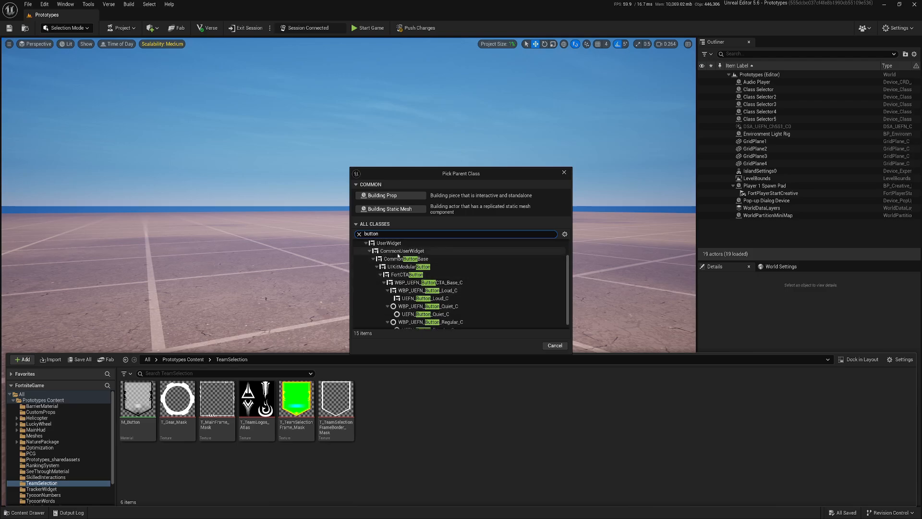
scroll(427, 296, "down", 1)
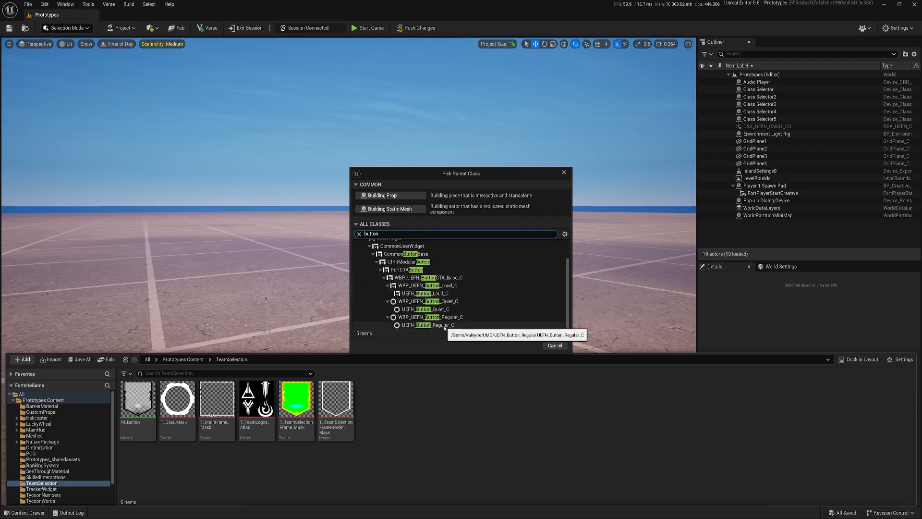
left_click(446, 293)
left_click(449, 309)
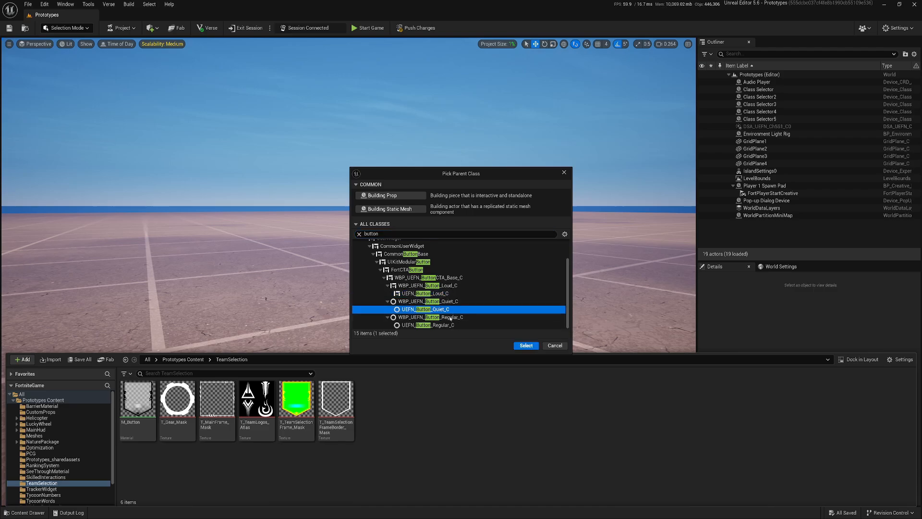
left_click(459, 325)
left_click(447, 309)
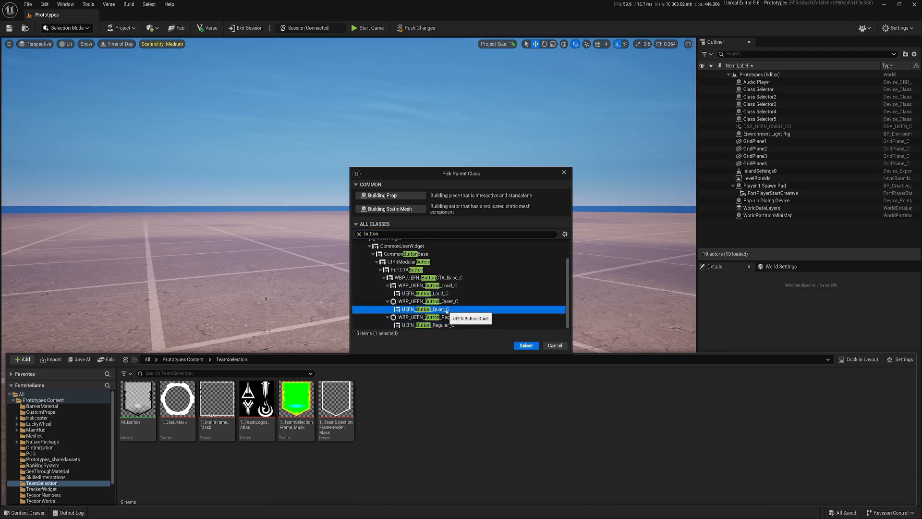
left_click(444, 293)
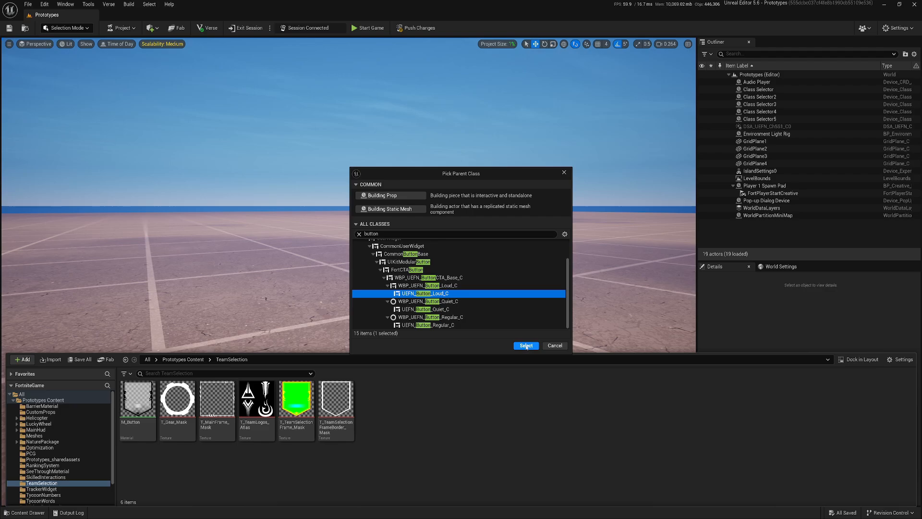
left_click(526, 345)
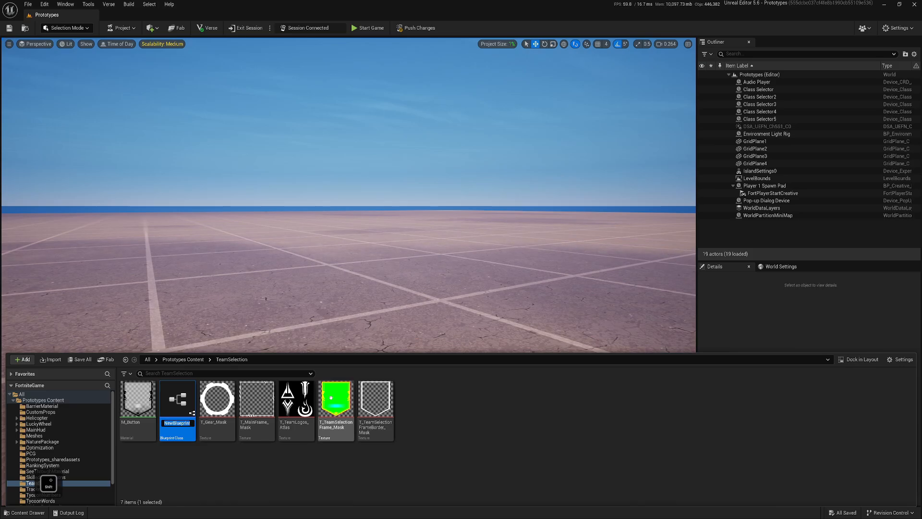
Name the new button Blueprint, starting with the prefix WBP.
type("WBP")
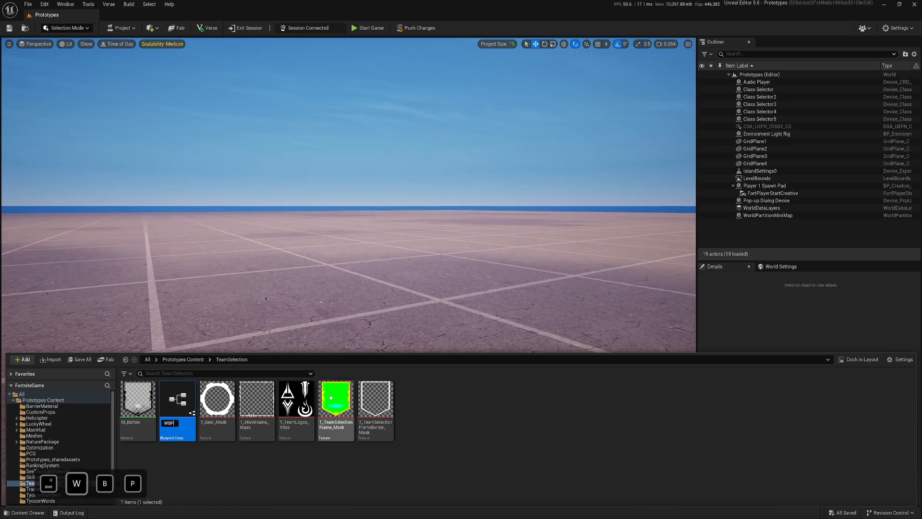
Name the new widget blueprint in the TeamSelection folder WBP_TeamButton.
type("_Bu")
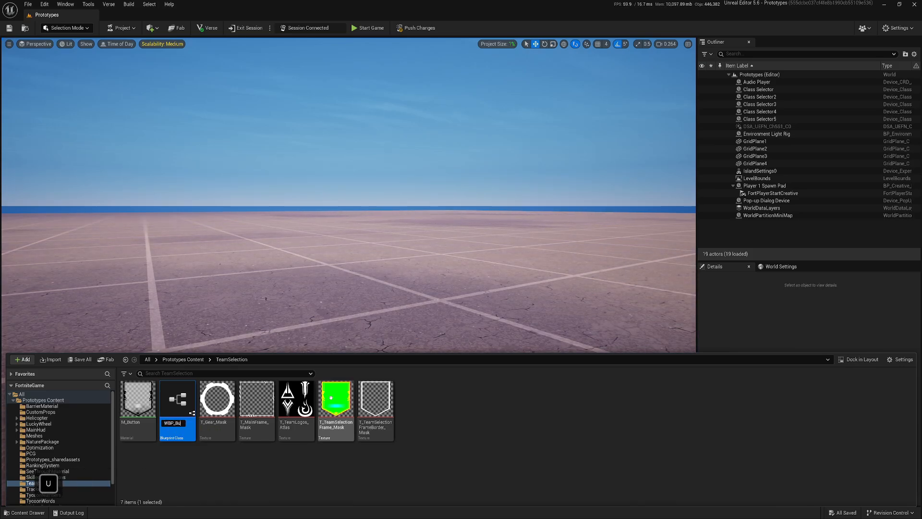
type("tton")
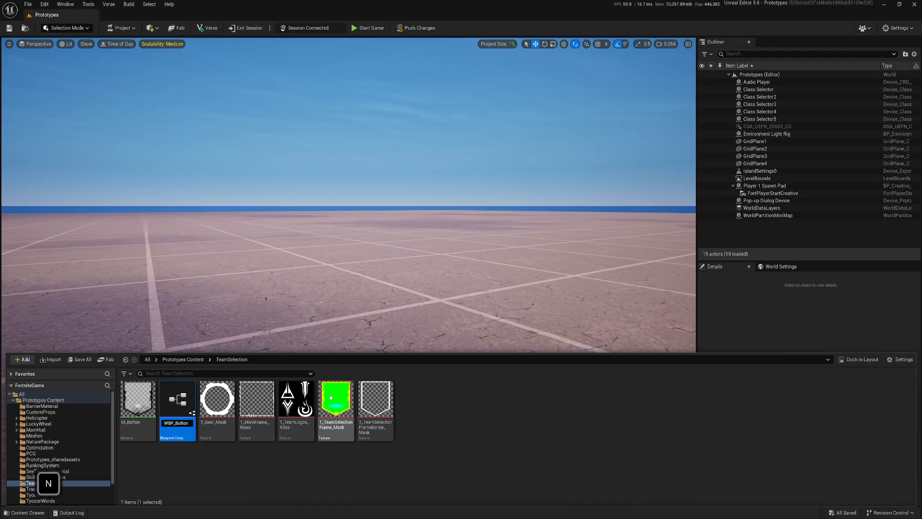
key("Left")
key("Left")
key("Left")
key("Left")
key("Left")
key("Left")
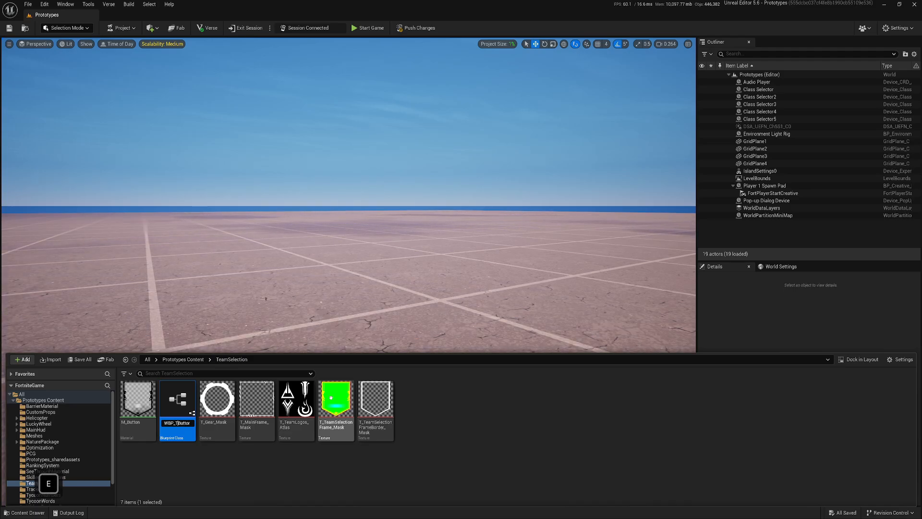
type("Tean")
key("BackSpace")
type("m")
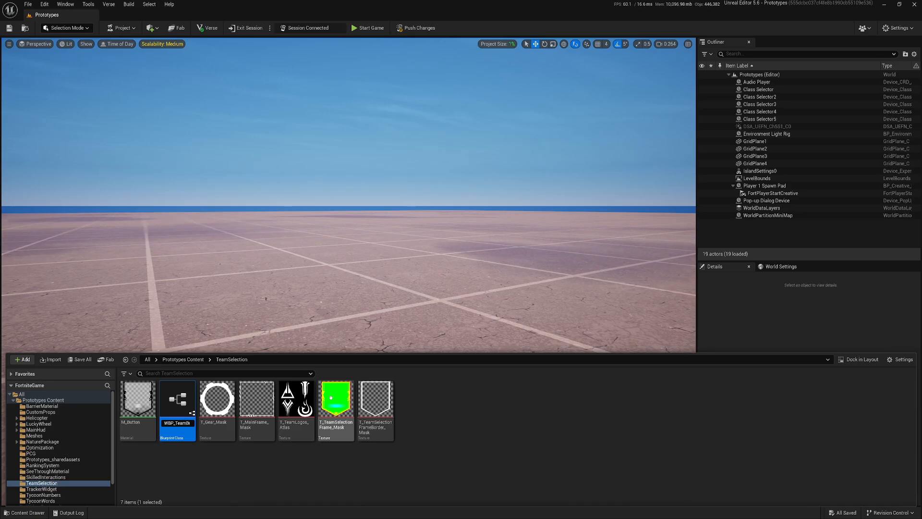
key("Return")
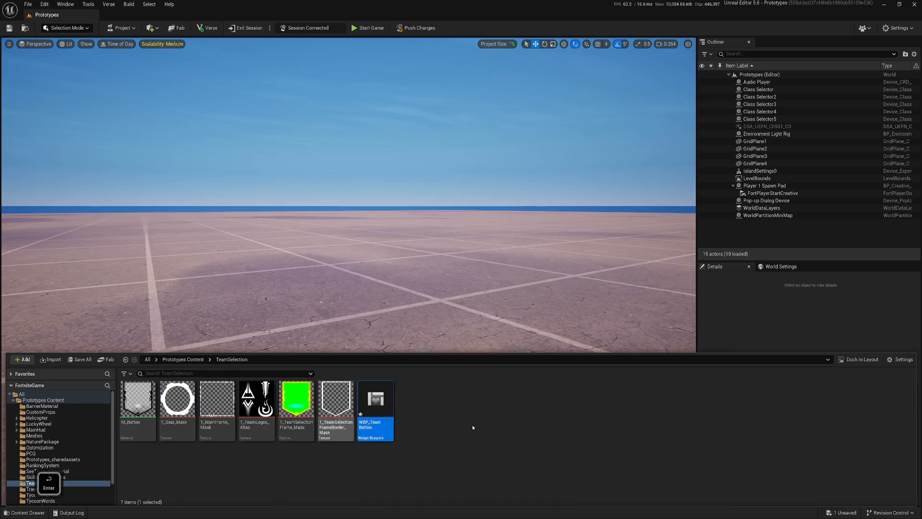
Save the WBP_TeamButton asset, open it for editing and select its root widget to show its properties.
left_click(78, 360)
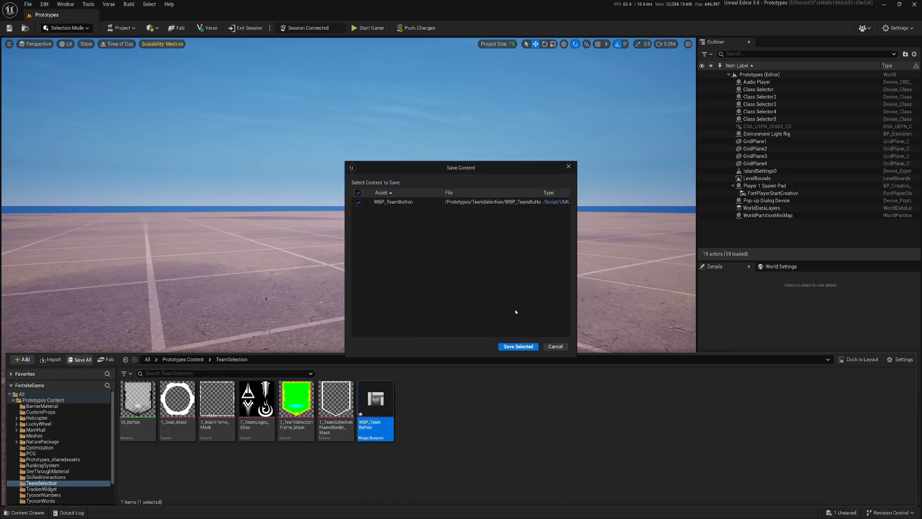
left_click(518, 346)
double_click(376, 406)
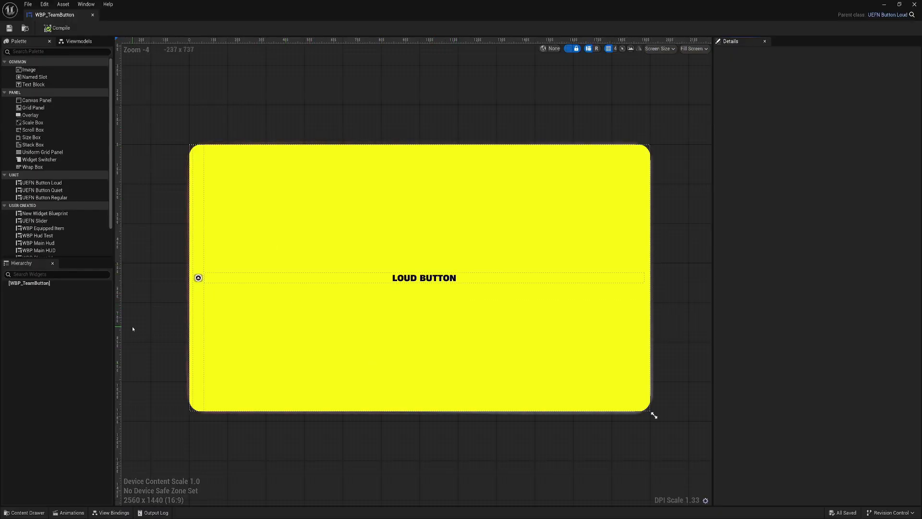
left_click(46, 284)
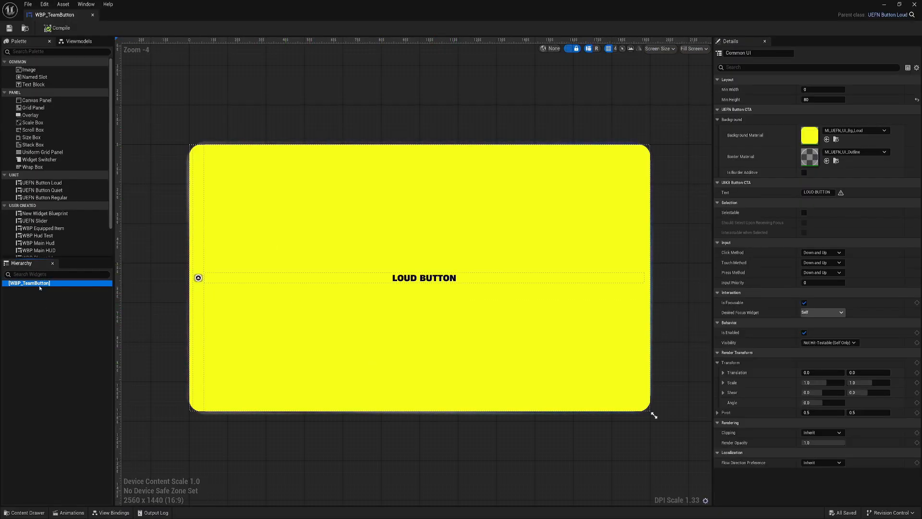
left_click(50, 293)
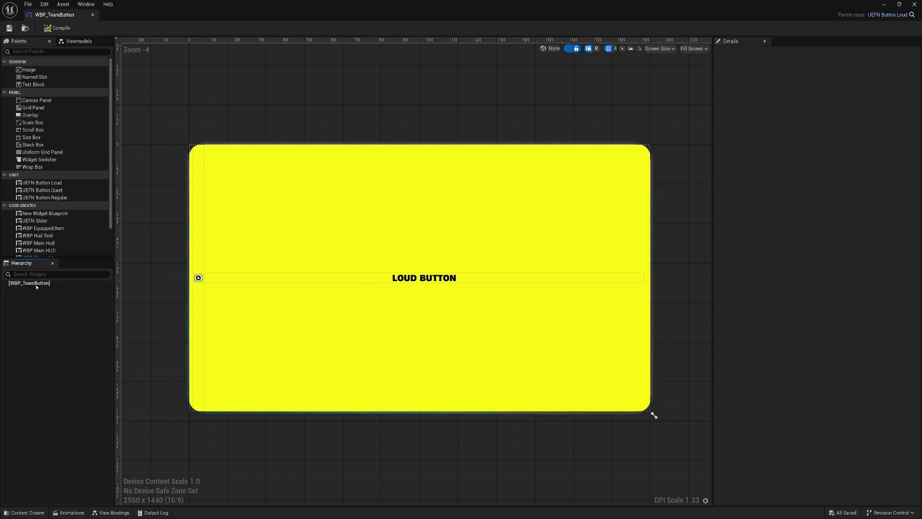
left_click(46, 284)
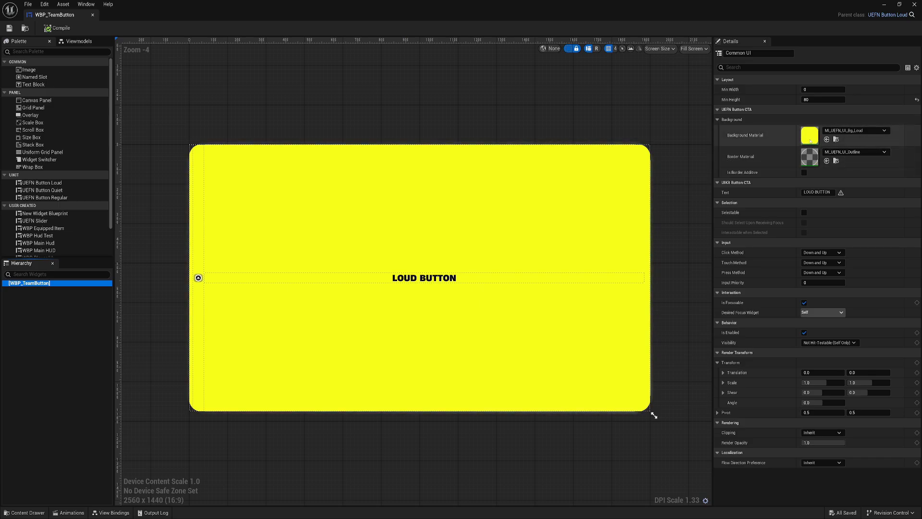
Create a material instance from M_Button and name it MI_TeamButton.
left_click(46, 513)
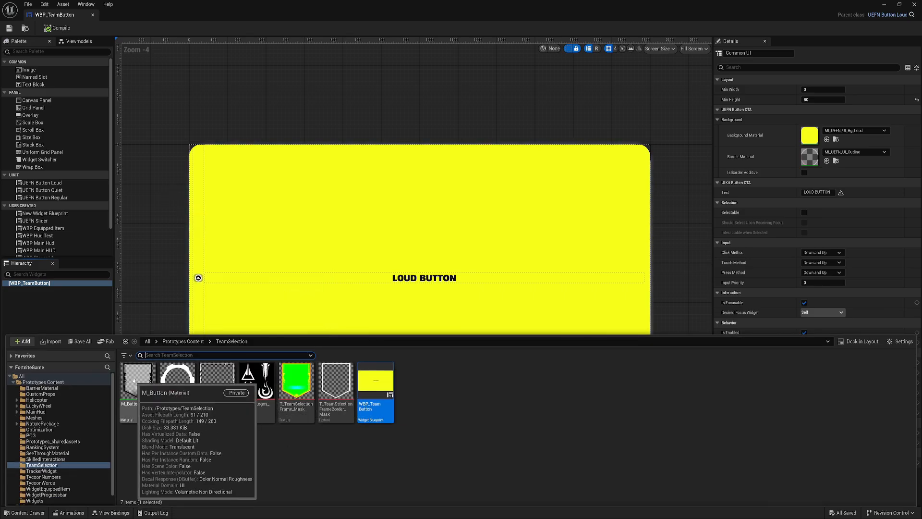
right_click(131, 387)
left_click(219, 225)
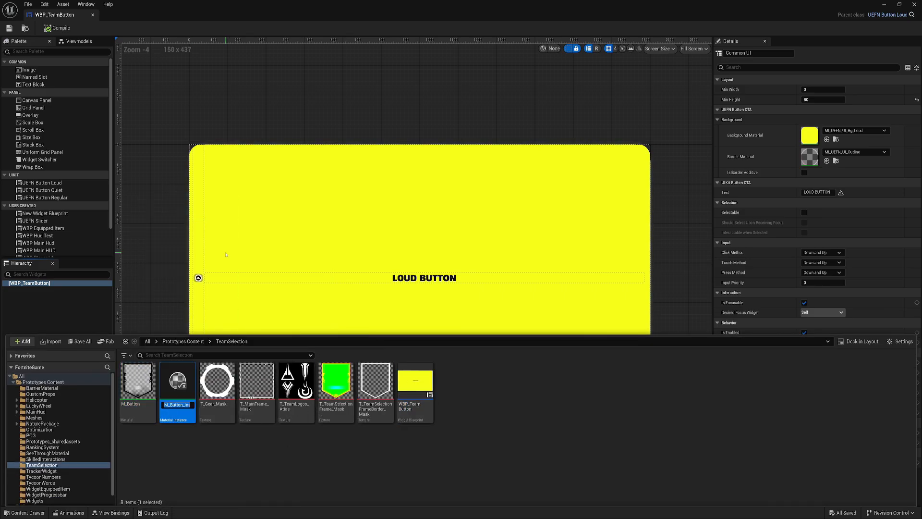
key("Right")
key("BackSpace")
key("BackSpace")
key("BackSpace")
key("BackSpace")
key("BackSpace")
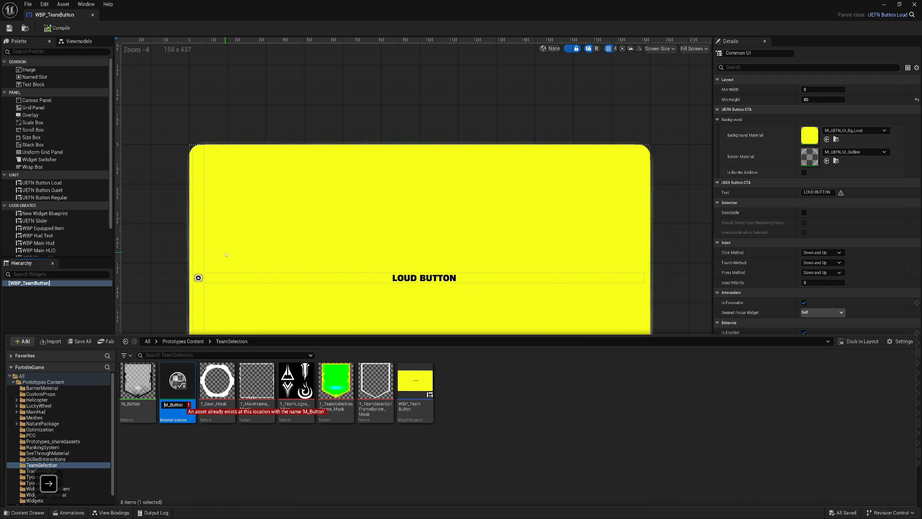
type("I")
key("Right")
type("Team")
key("Return")
Assign MI_TeamButton as the team button's background material and check the frame in the preview.
left_click(826, 141)
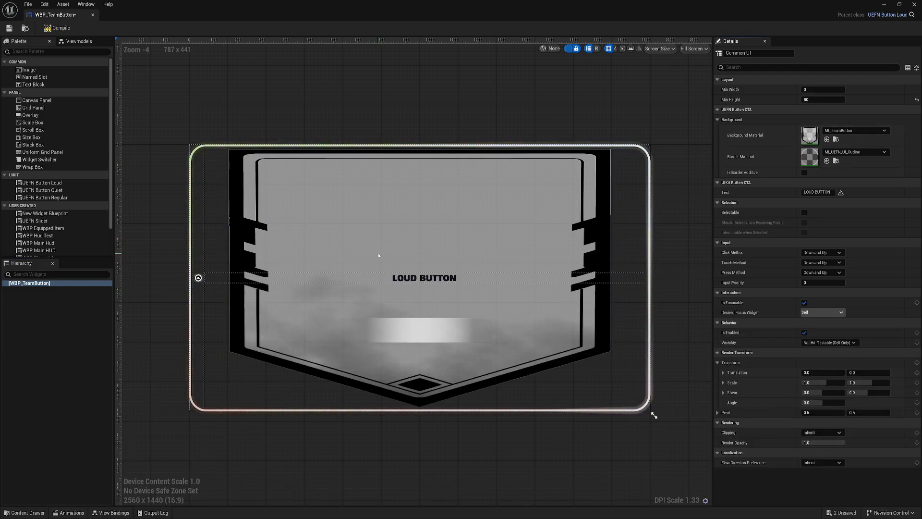
scroll(443, 271, "up", 2)
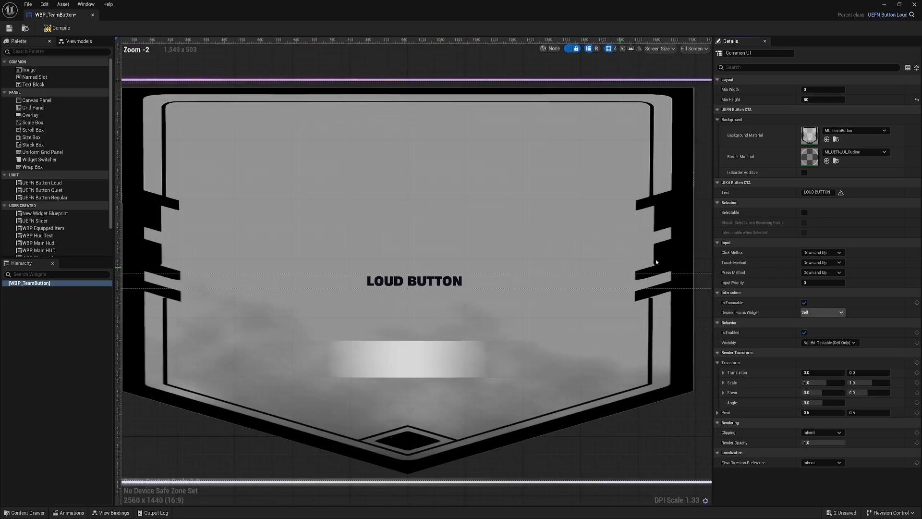
right_click_drag(655, 262, 308, 273)
scroll(413, 221, "up", 5)
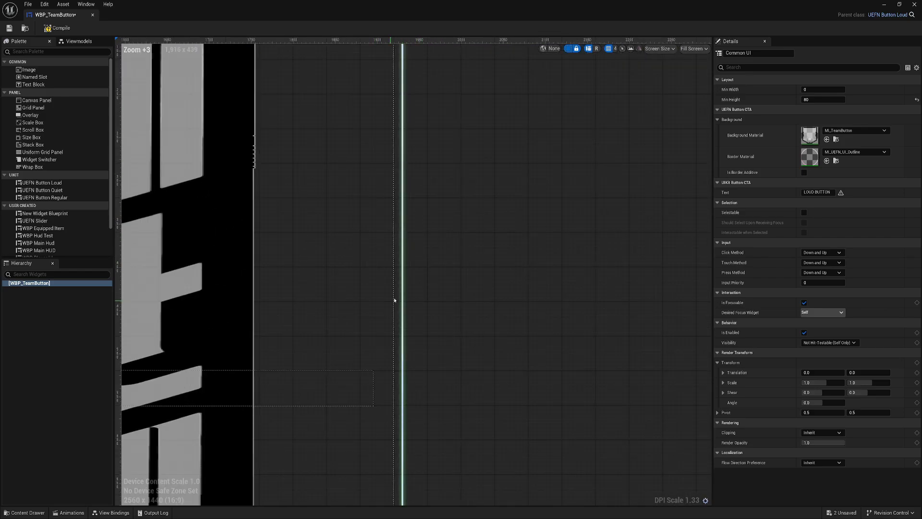
scroll(394, 300, "down", 2)
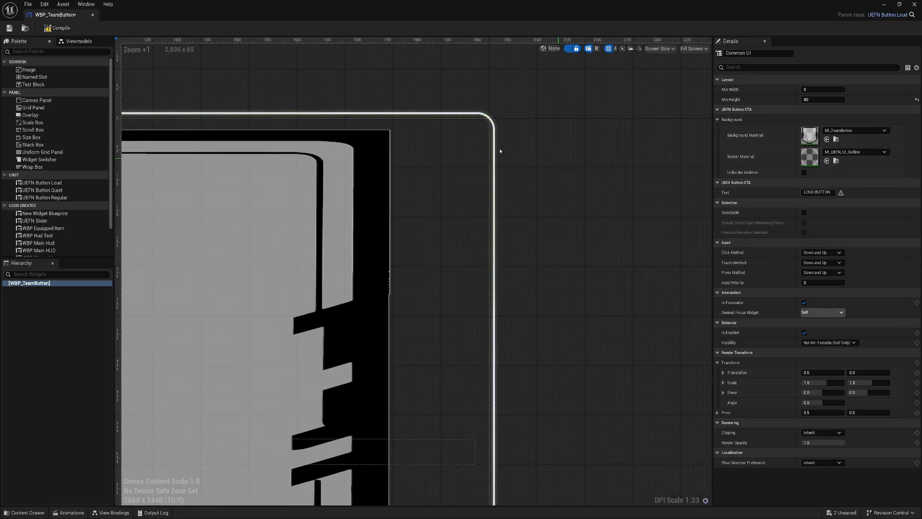
scroll(469, 201, "down", 7)
scroll(434, 279, "up", 3)
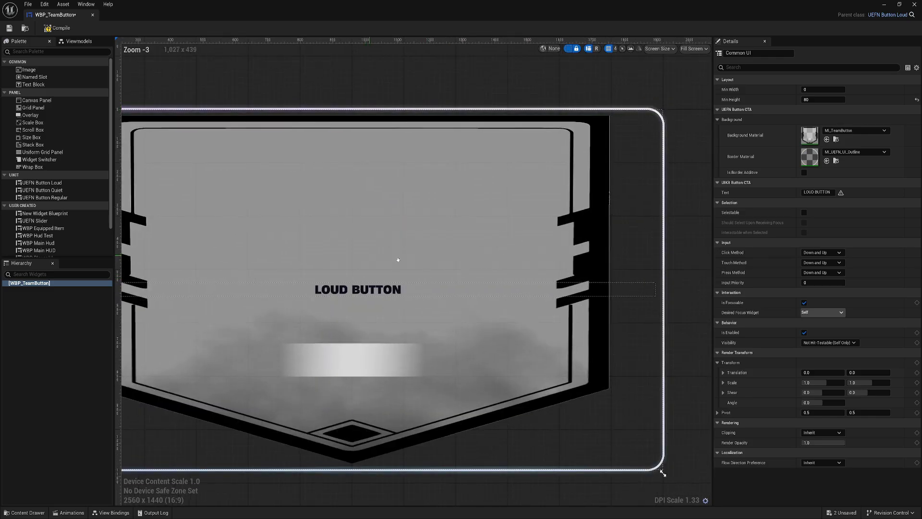
Clear the LOUD BUTTON label text from the team button and save the widget.
left_click(826, 192)
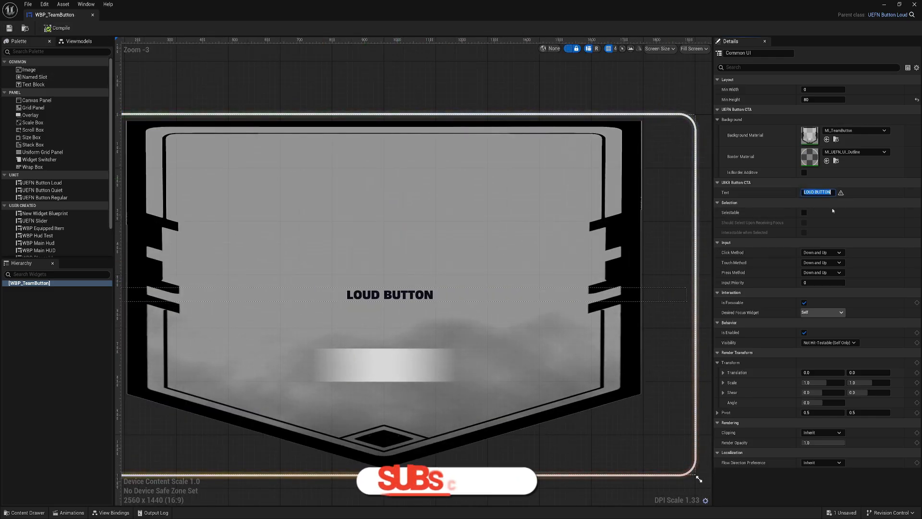
key("BackSpace")
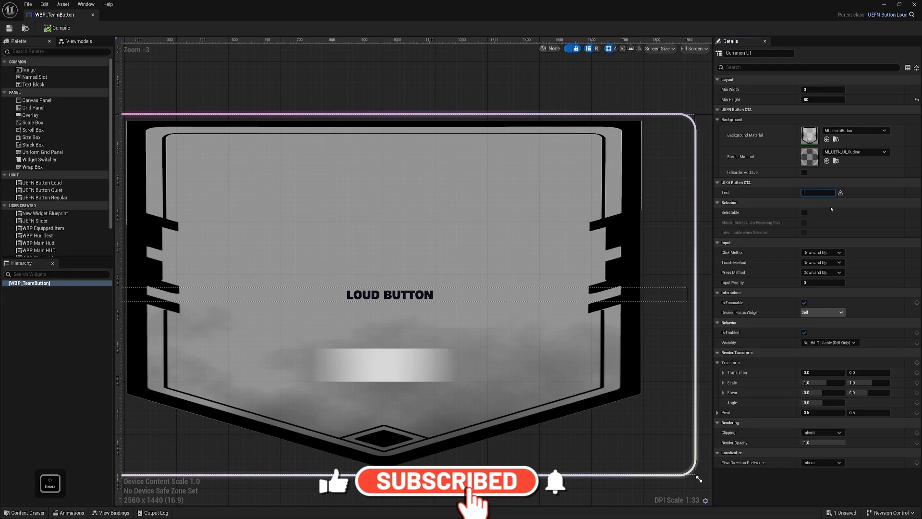
key("Return")
scroll(356, 261, "down", 3)
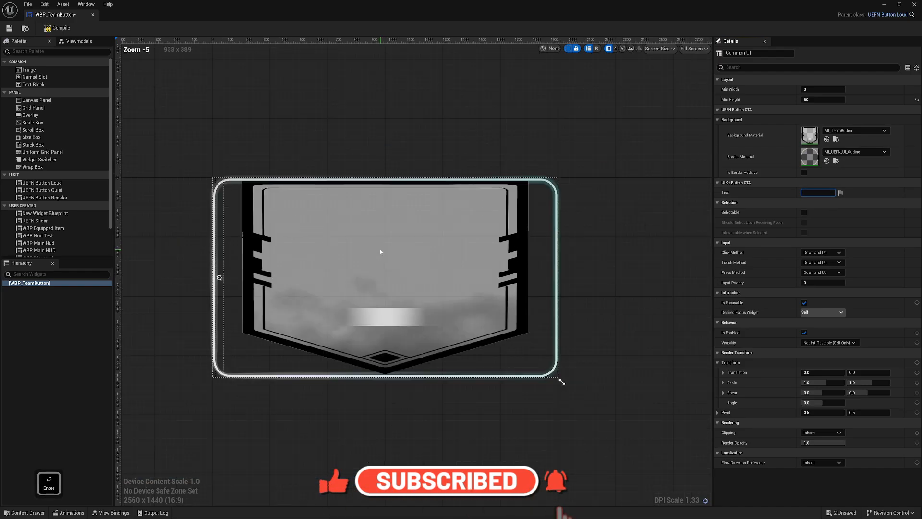
scroll(365, 258, "up", 2)
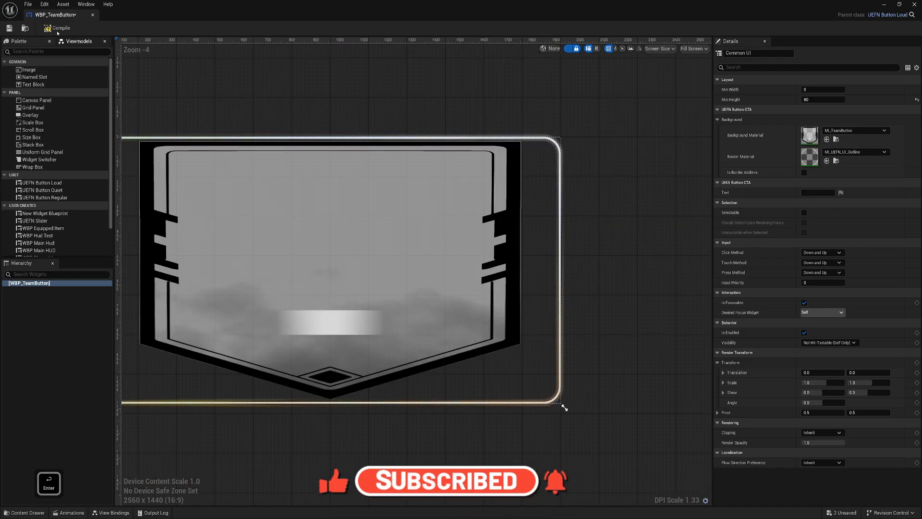
key("ctrl+s")
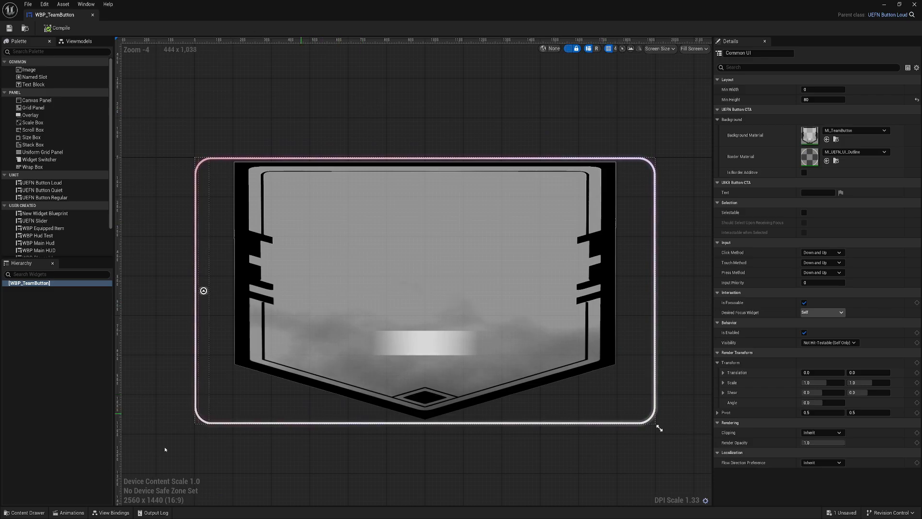
left_click(116, 512)
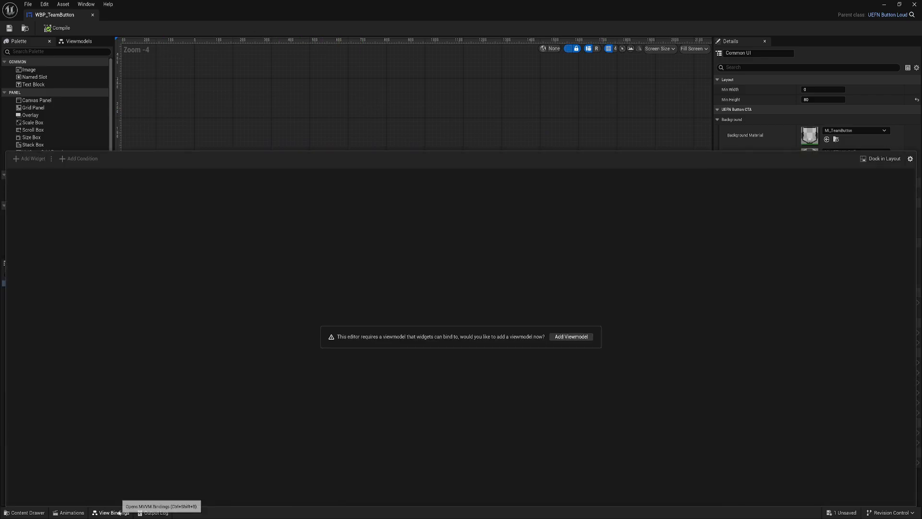
left_click(272, 119)
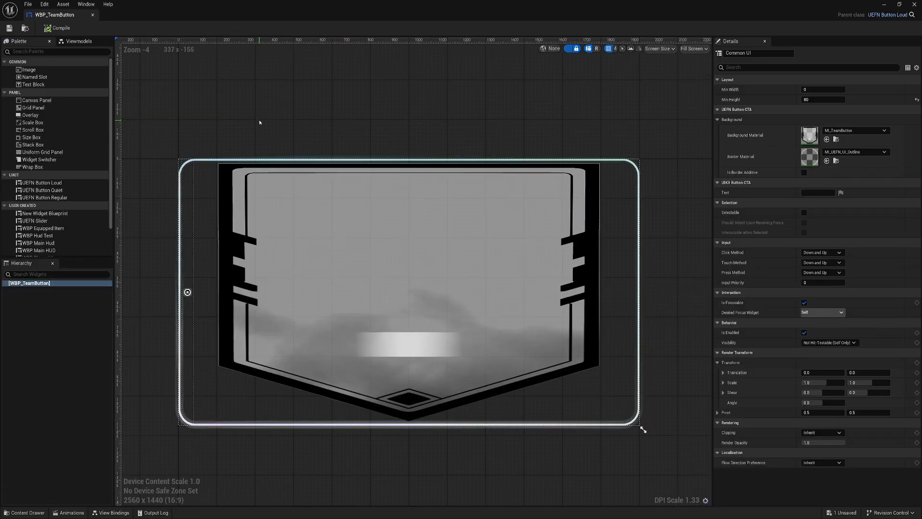
Create a second material instance from M_Button named MI_TeamButtonBorner and assign it as the button's border material.
left_click(19, 512)
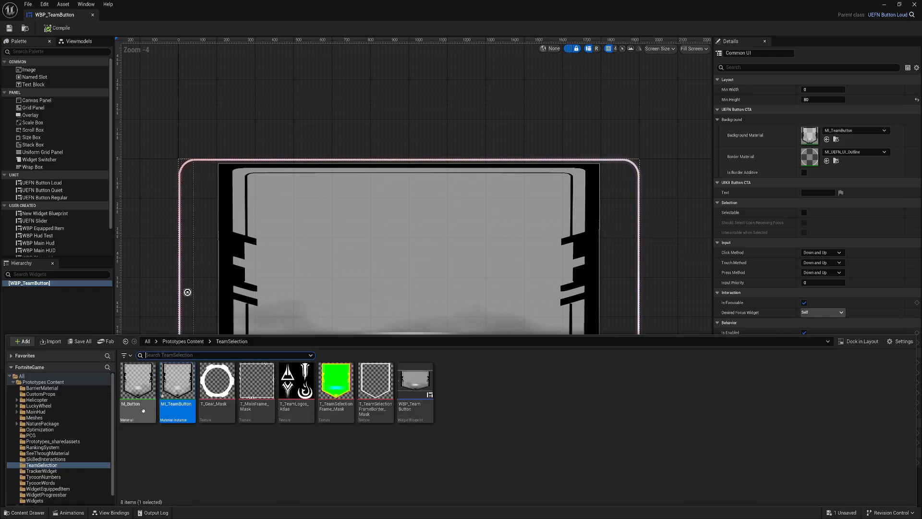
right_click(143, 411)
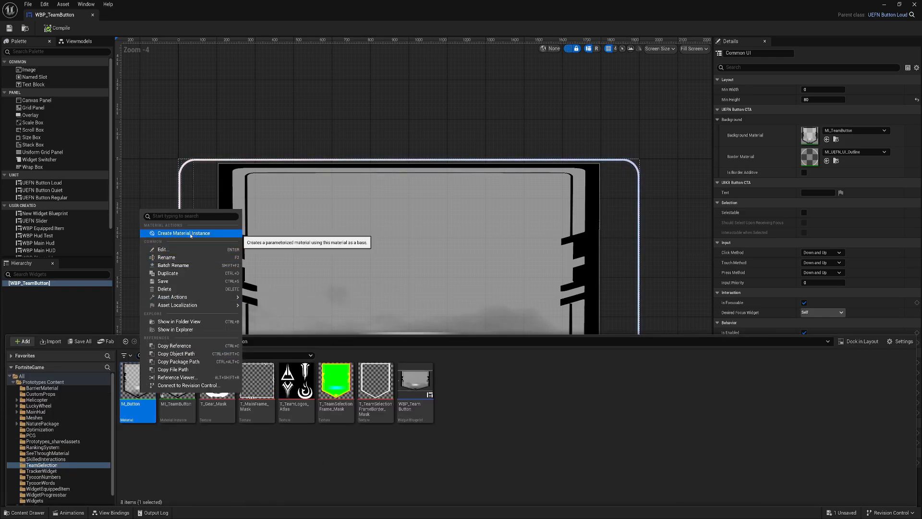
left_click(191, 234)
type("MI_TeamButtonBo")
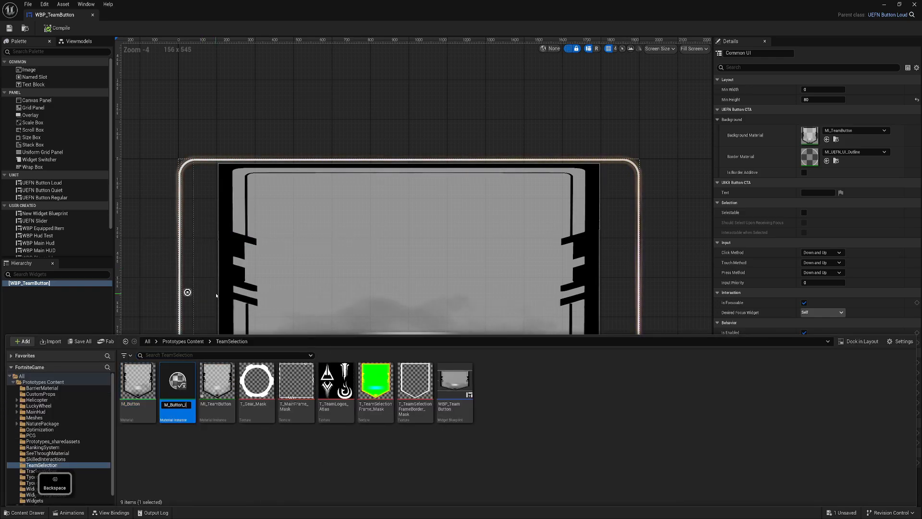
type("rder")
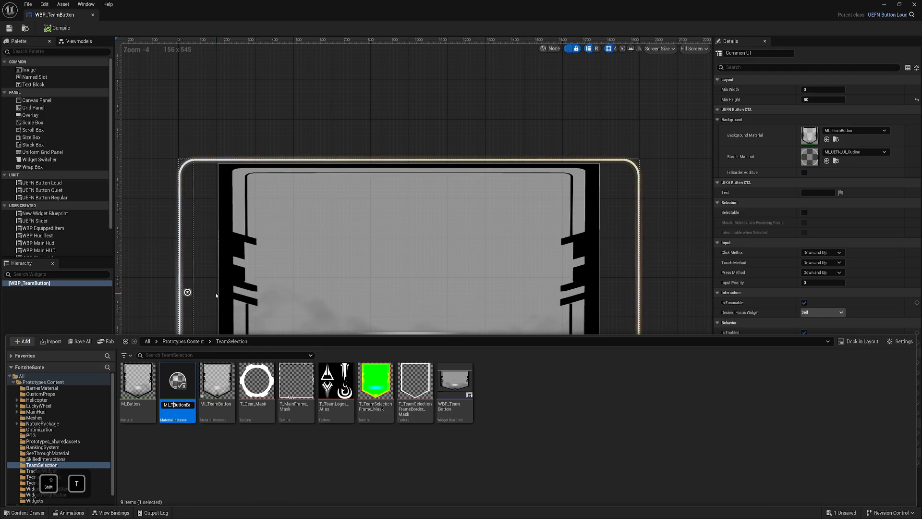
key("Return")
left_click(827, 161)
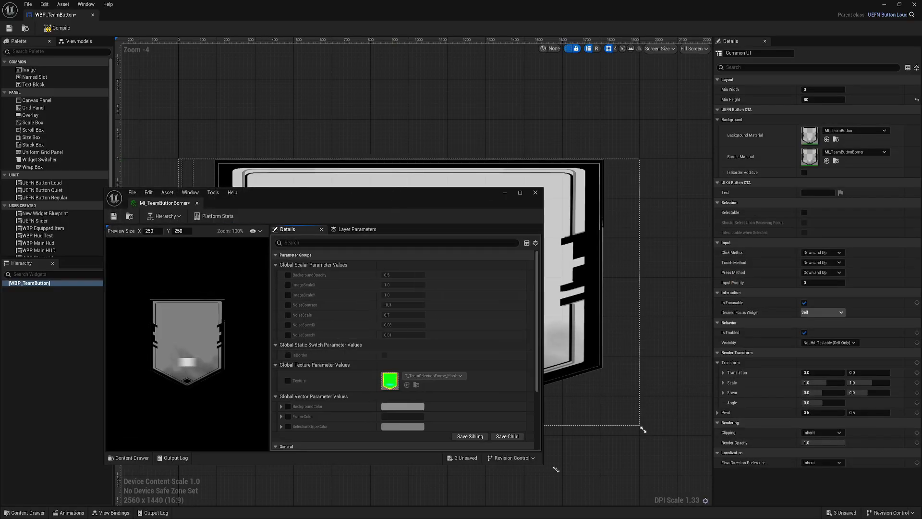
Override the IsBorder static switch in MI_TeamButtonBorner, turn it on and check the material preview.
left_click_drag(387, 197, 192, 153)
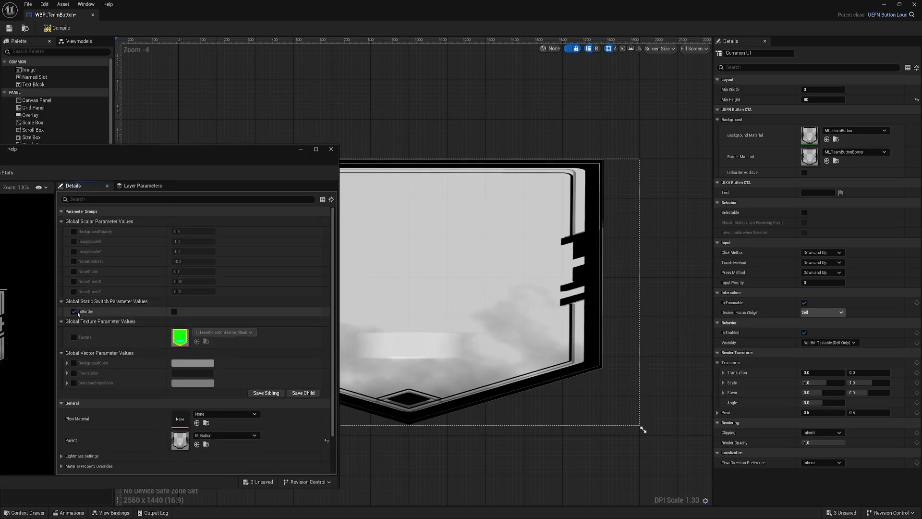
left_click(175, 312)
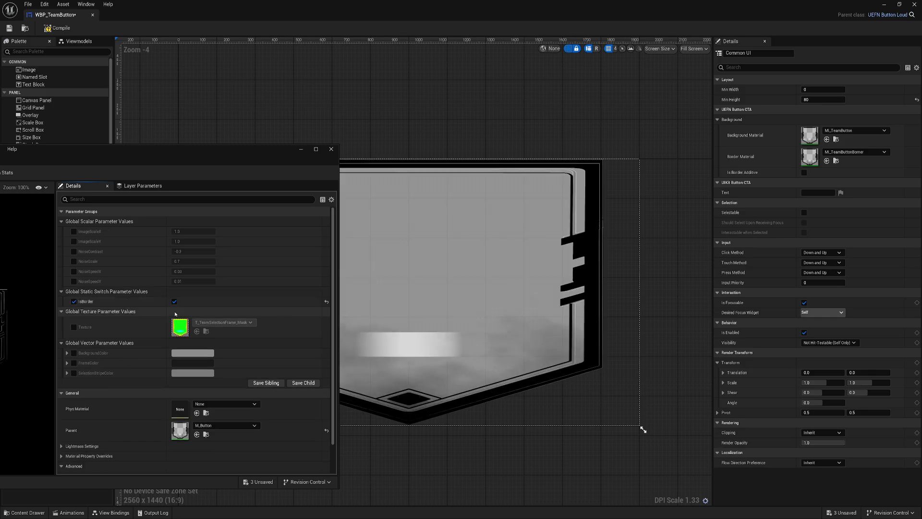
left_click_drag(158, 149, 523, 140)
scroll(333, 327, "up", 5)
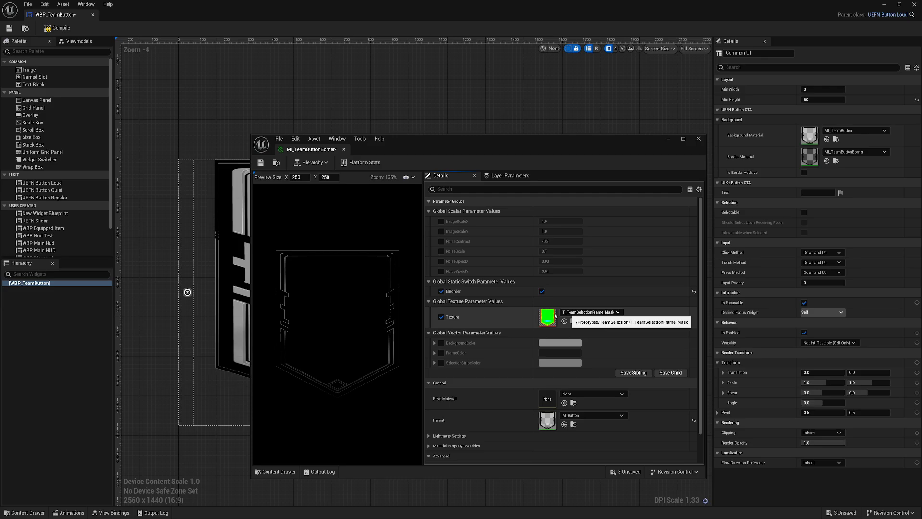
Assign the T_TeamSelectionFrameBorder_Mask texture to MI_TeamButtonBorner's Texture parameter and save the material instance.
left_click(289, 473)
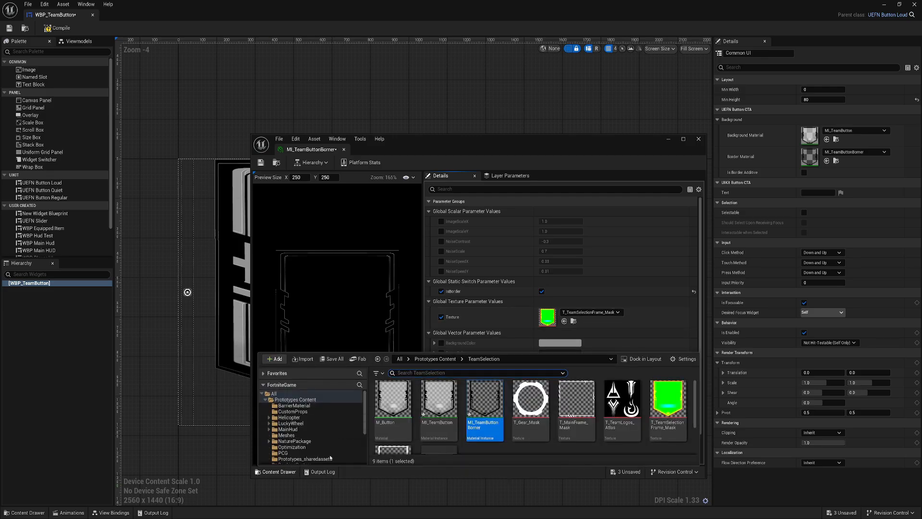
scroll(497, 431, "down", 2)
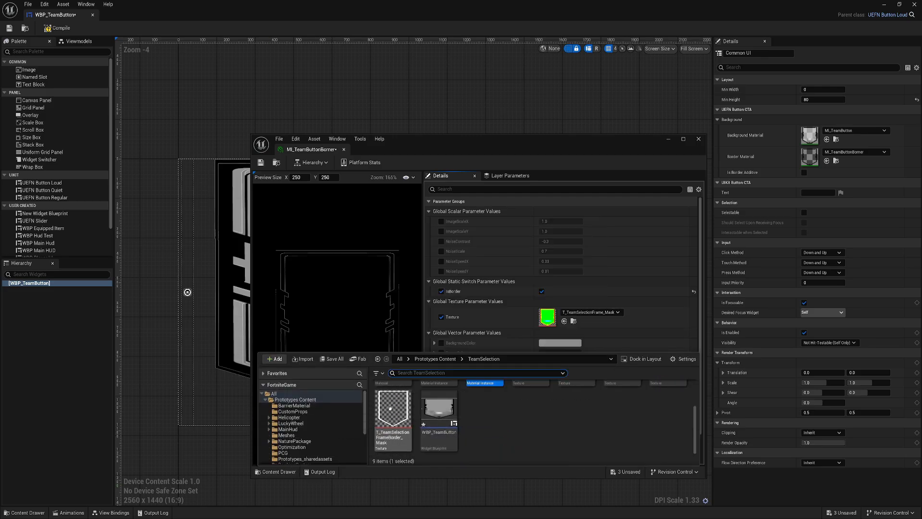
left_click_drag(410, 422, 559, 325)
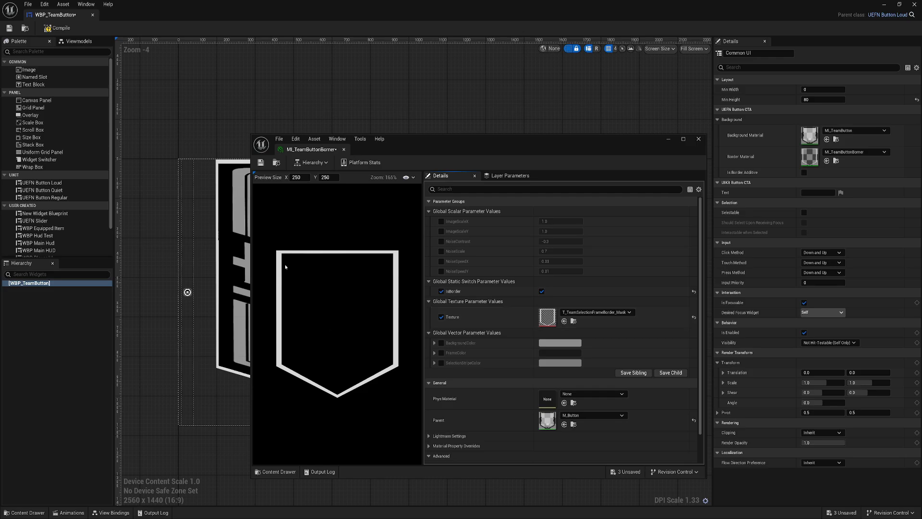
key("ctrl+s")
left_click_drag(516, 145, 147, 209)
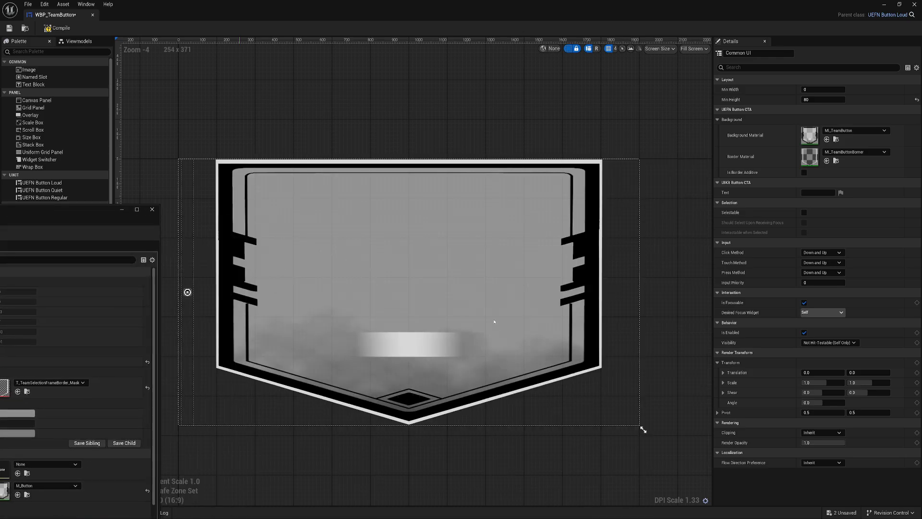
Examine how the white border lines up with the frame's edges in the team button preview.
scroll(411, 424, "up", 4)
scroll(405, 418, "down", 6)
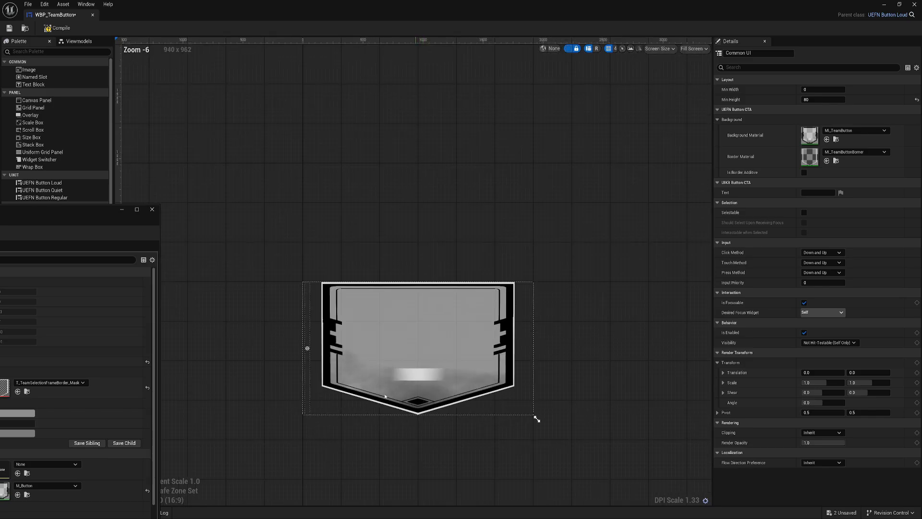
scroll(437, 349, "up", 3)
scroll(438, 348, "down", 5)
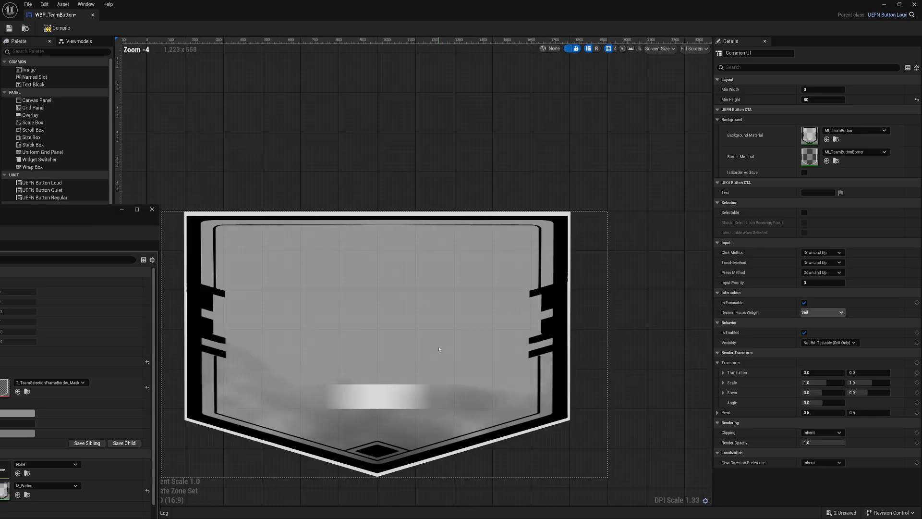
scroll(371, 361, "up", 2)
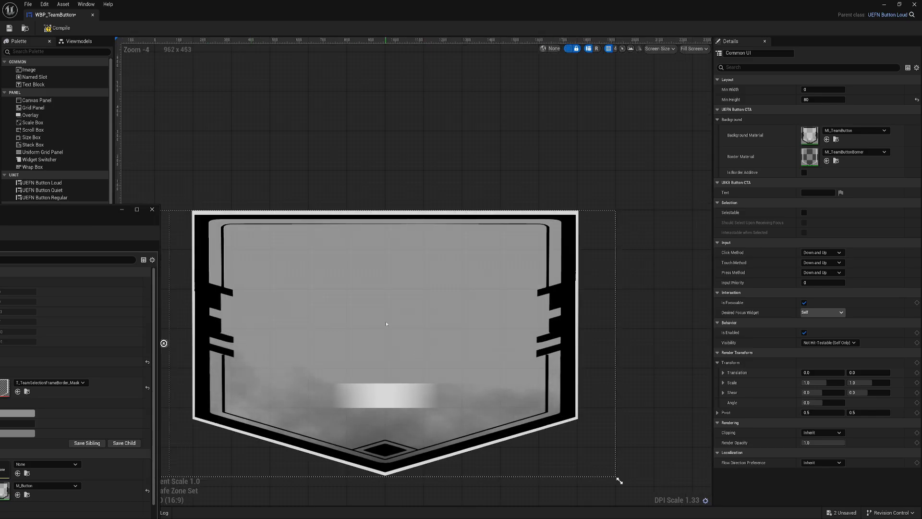
scroll(386, 323, "down", 2)
left_click_drag(76, 211, 198, 154)
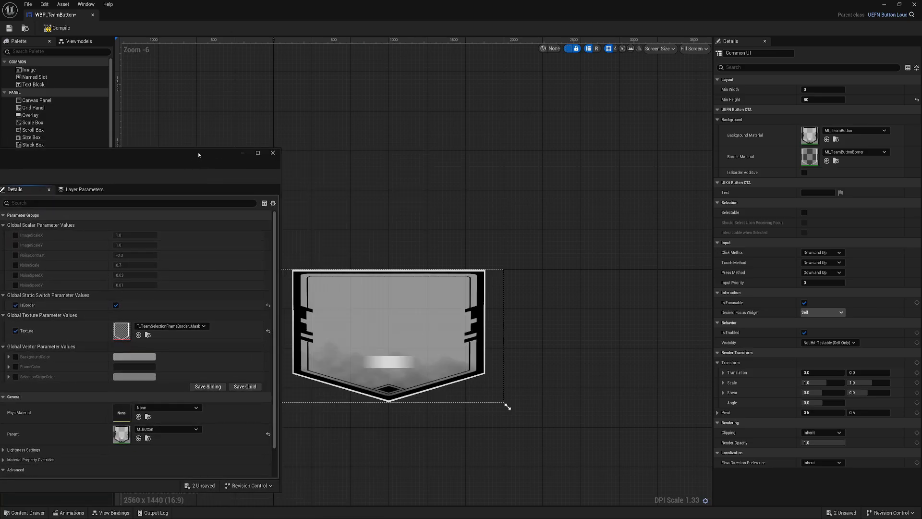
scroll(481, 301, "up", 4)
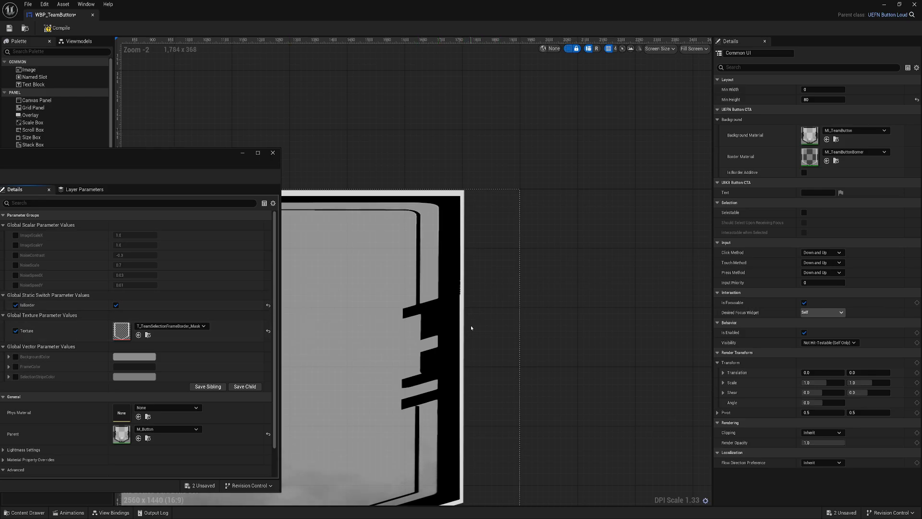
scroll(471, 328, "down", 1)
scroll(473, 379, "up", 1)
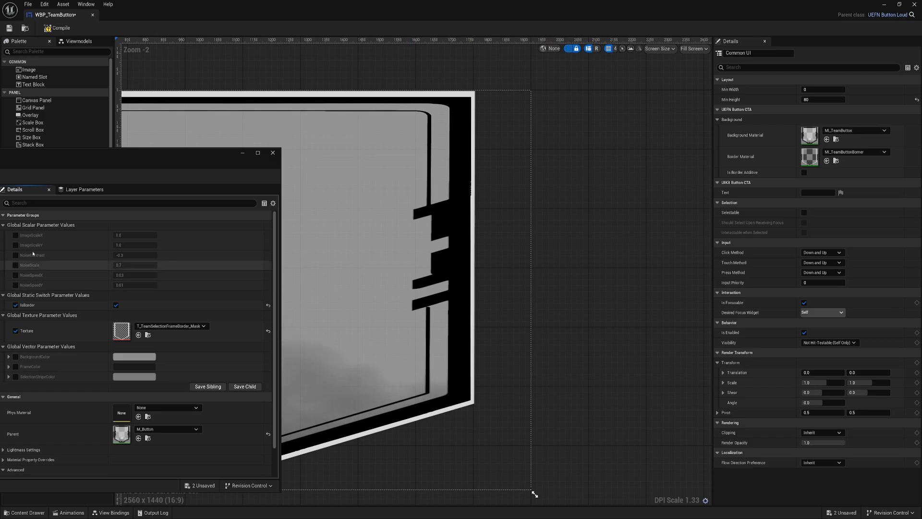
Override the ImageScaleX and ImageScaleY scalar parameters in MI_TeamButtonBorner.
left_click(15, 235)
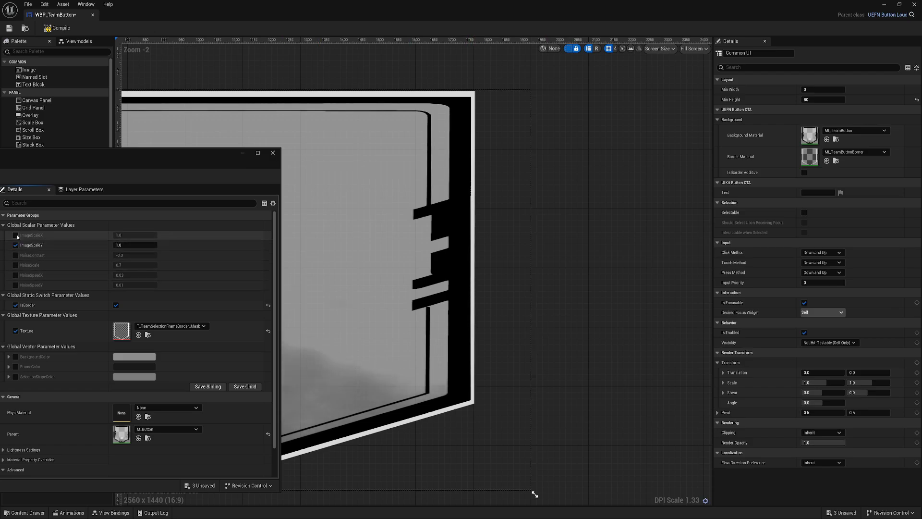
left_click(15, 245)
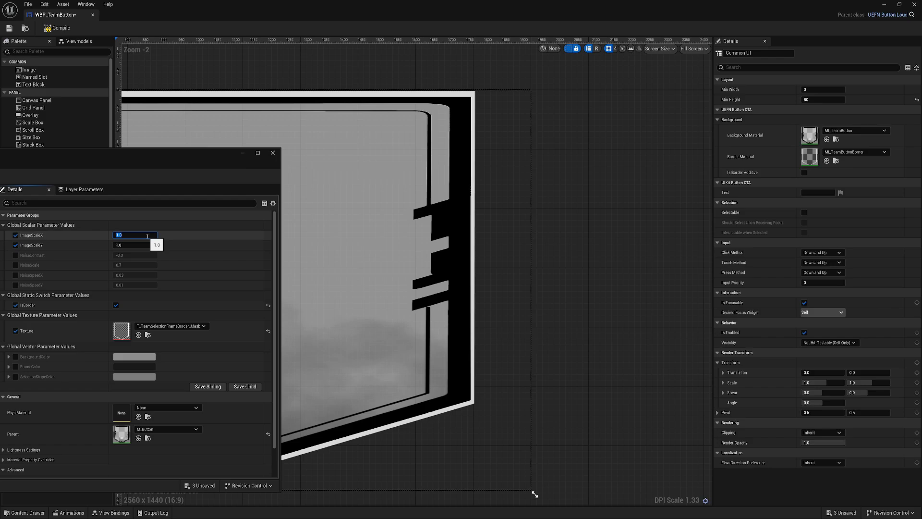
key("Return")
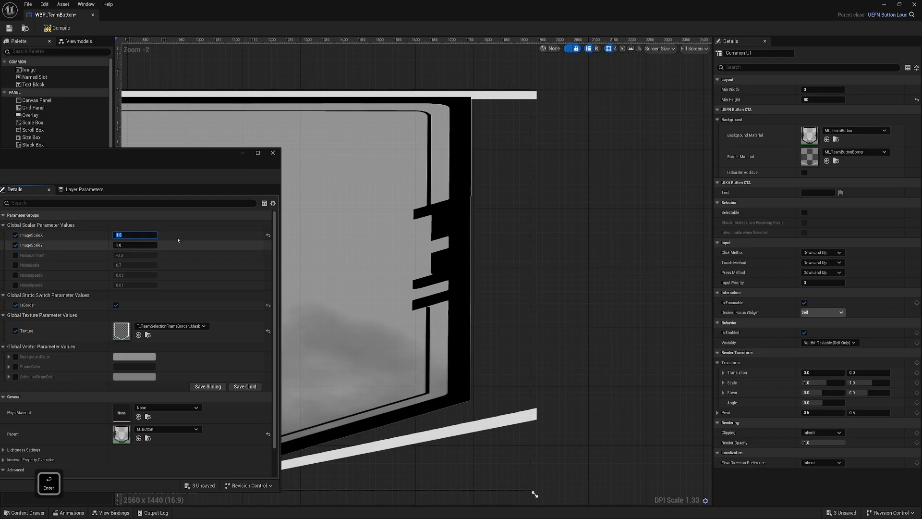
Try different ImageScaleX values, such as 0.1 and 0.96, to compare the border's fit around the frame.
type("1.2")
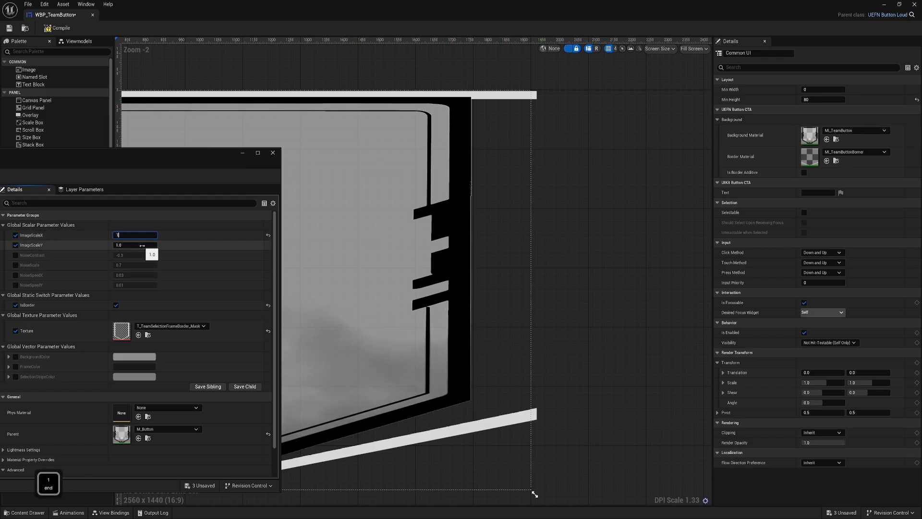
key("Return")
type("0.1")
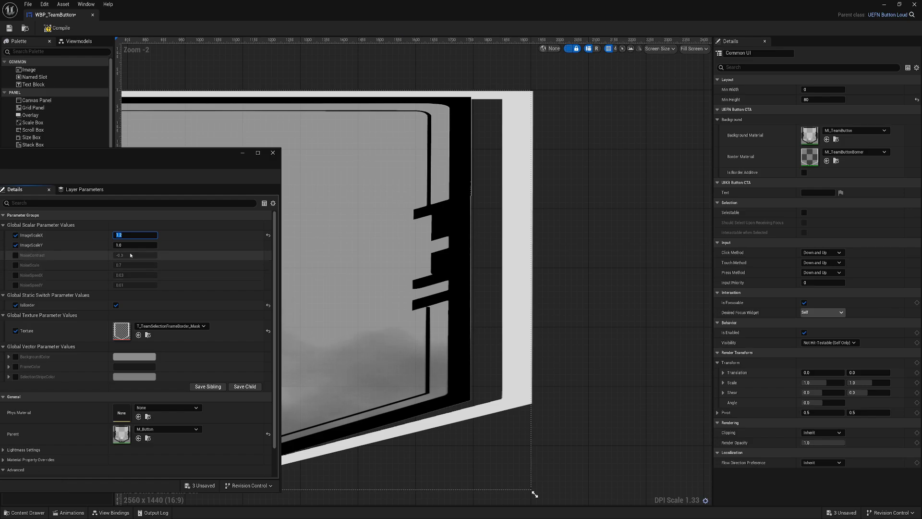
key("Return")
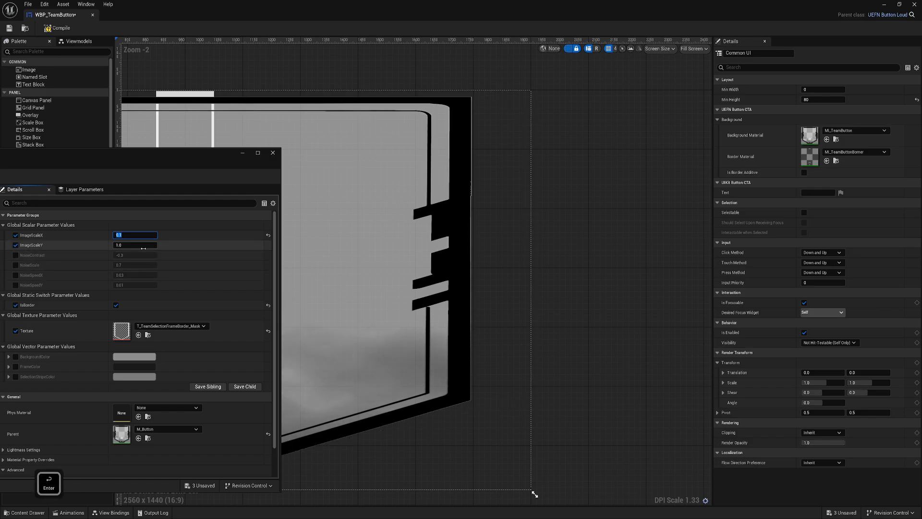
type("1.")
key("BackSpace")
type("00")
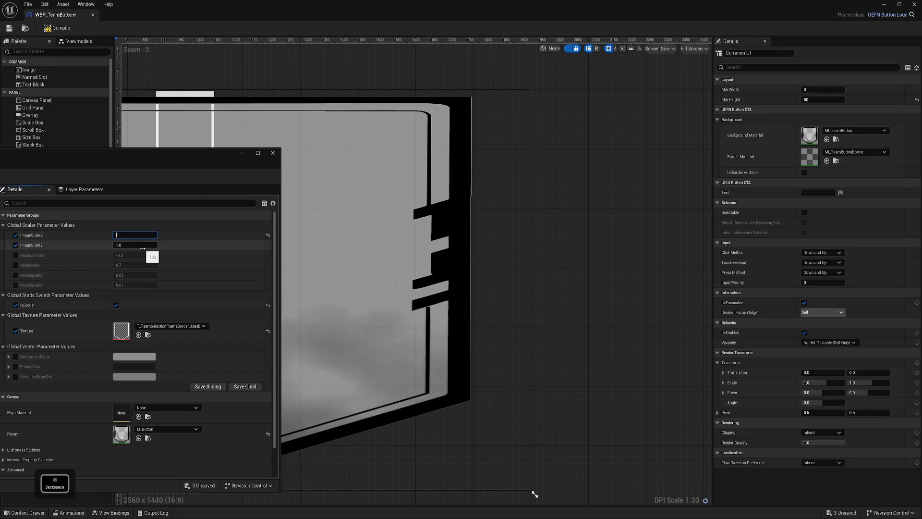
key("Return")
type(".96")
key("Return")
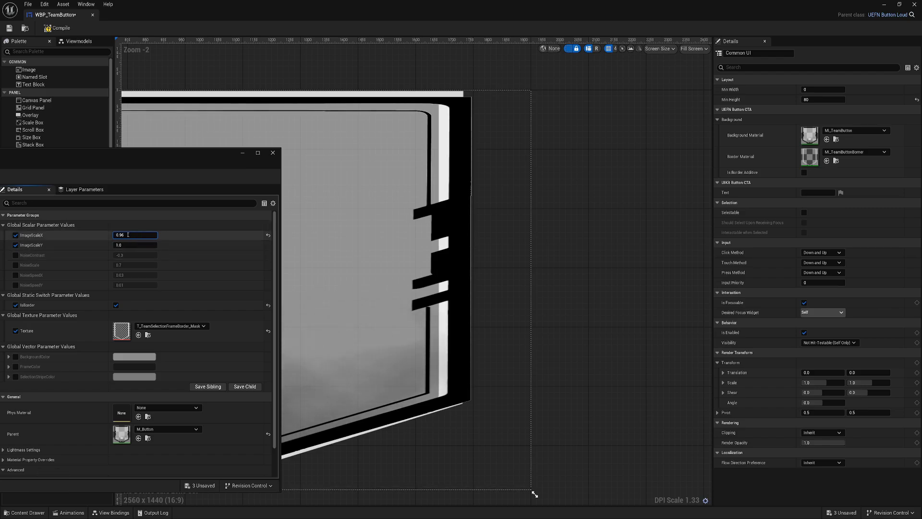
key("BackSpace")
type("7")
key("Return")
Set the border material's ImageScaleX to 1.01 and save MI_TeamButtonBorner.
type("1")
key("Return")
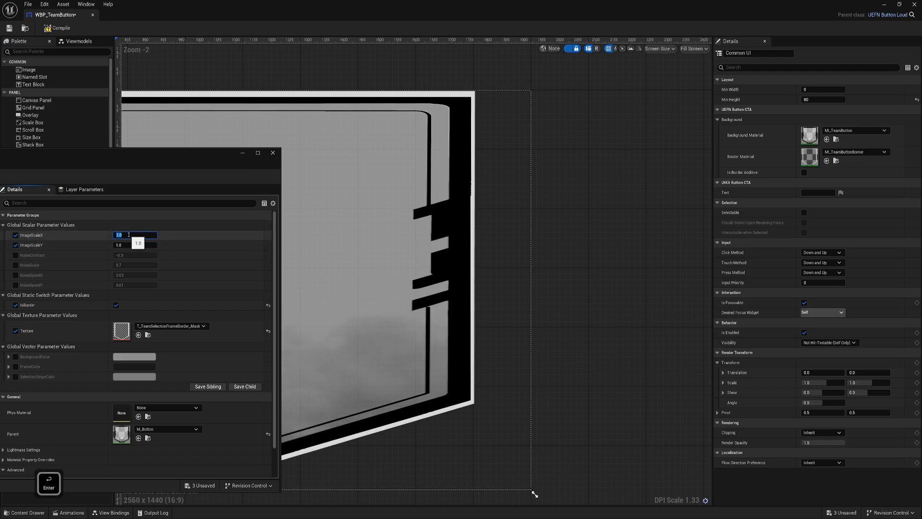
key("Return")
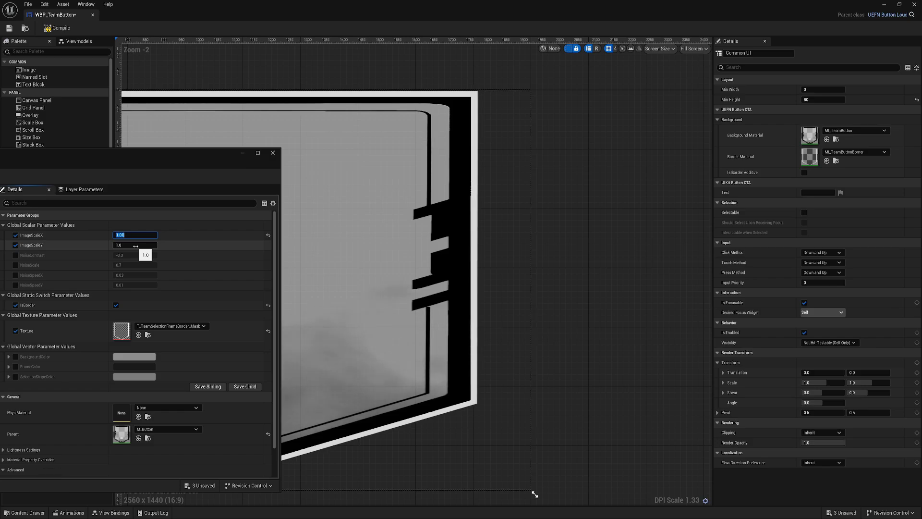
left_click(129, 235)
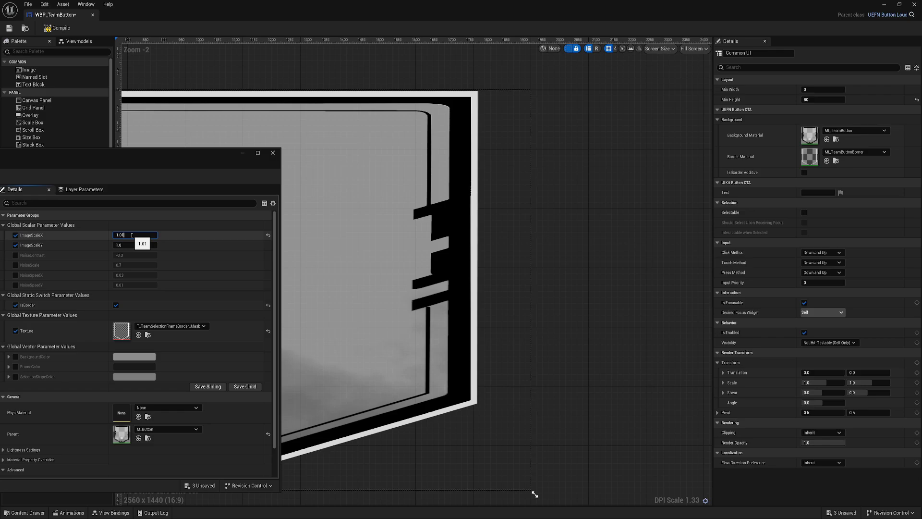
left_click_drag(182, 153, 352, 149)
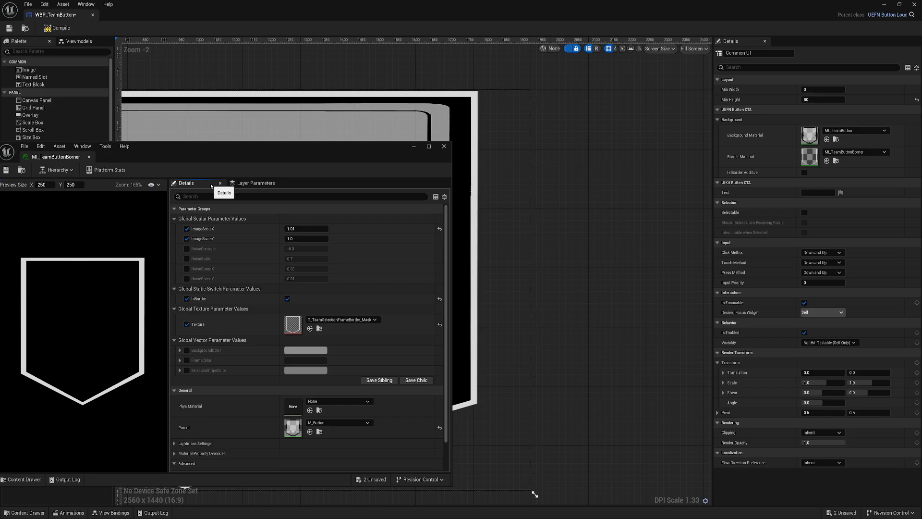
left_click_drag(210, 152, 203, 141)
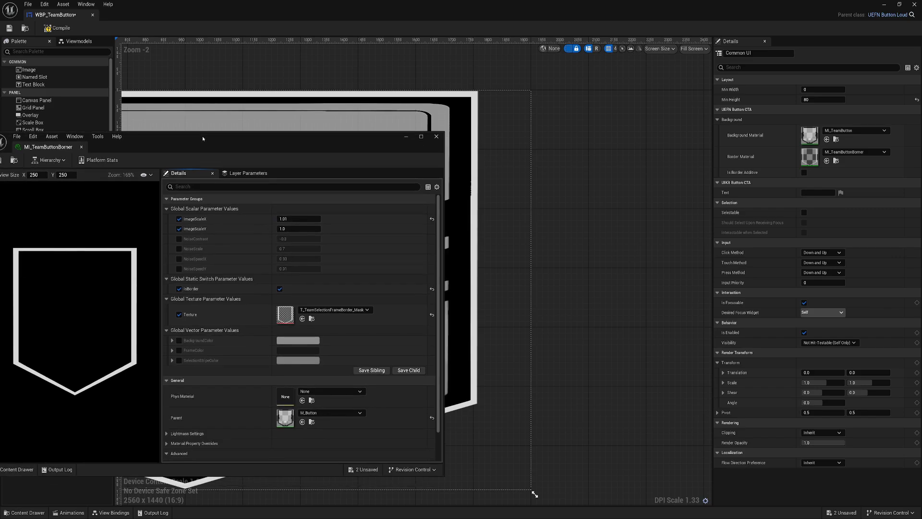
Open M_Button and examine how its color parameters, texture channels and IsBorder switch feed the final color and opacity, then return to WBP_TeamButton.
left_click(179, 360)
left_click_drag(153, 140, 325, 159)
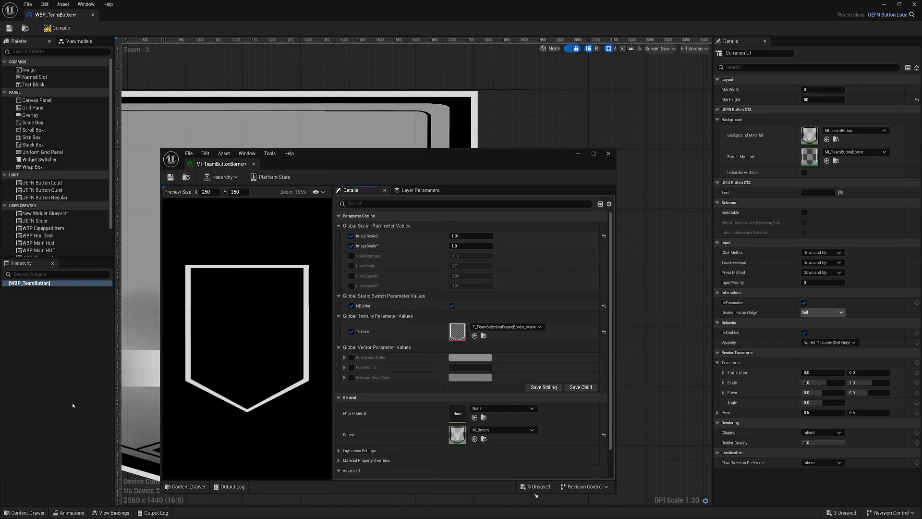
left_click(28, 512)
double_click(138, 392)
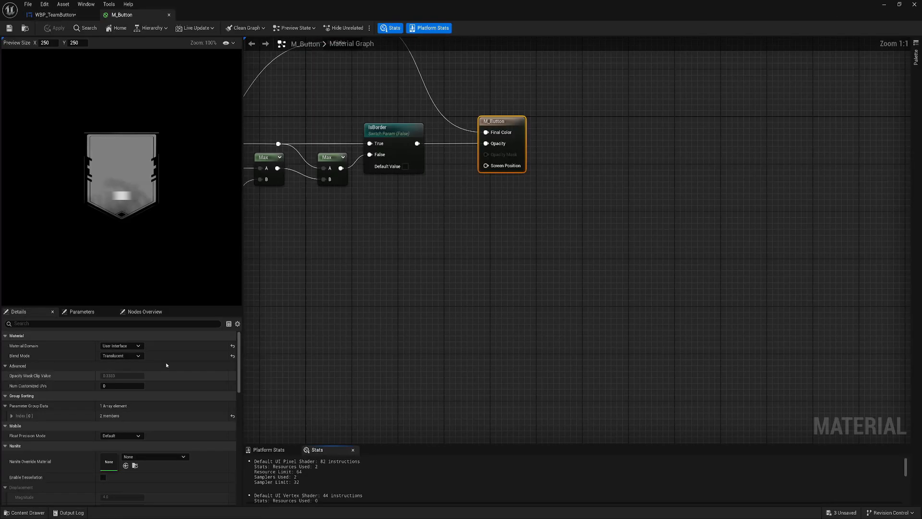
right_click_drag(327, 216, 401, 313)
right_click_drag(280, 270, 527, 290)
scroll(526, 290, "down", 1)
right_click_drag(556, 204, 424, 237)
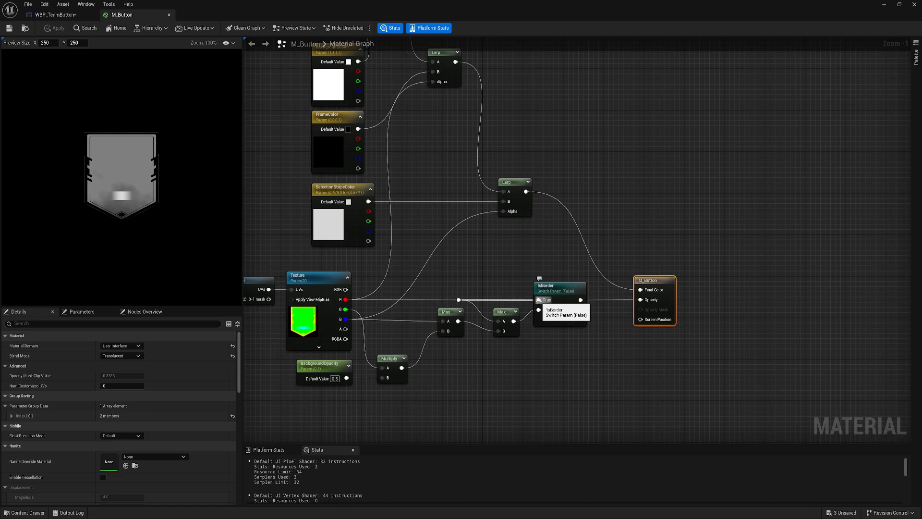
right_click_drag(511, 262, 507, 275)
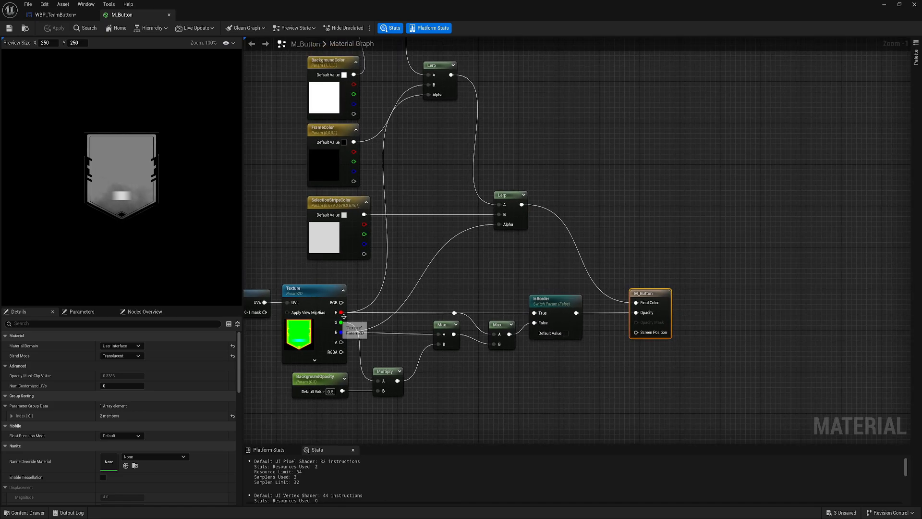
right_click_drag(375, 314, 375, 251)
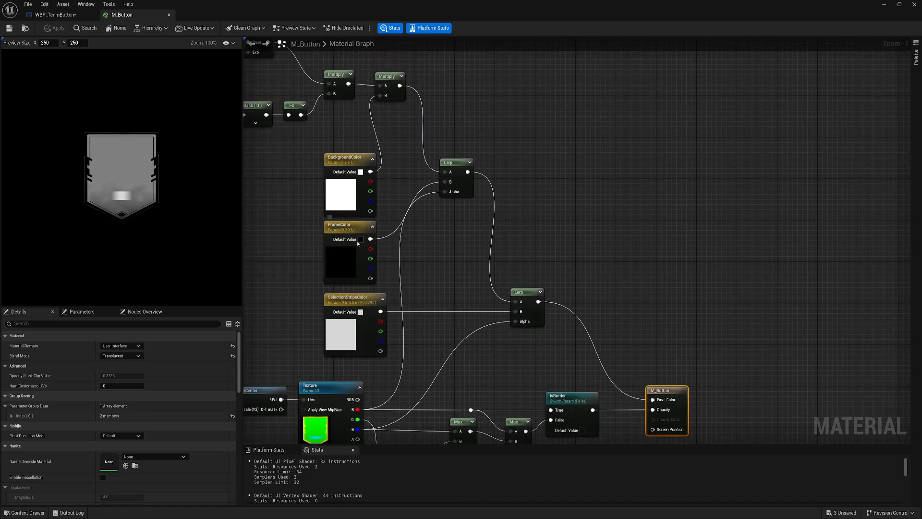
left_click(54, 15)
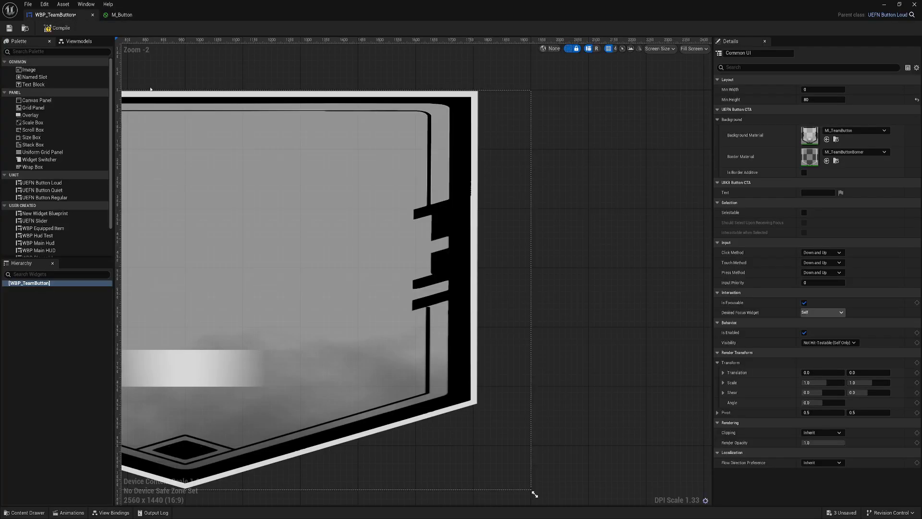
left_click(137, 17)
left_click(169, 15)
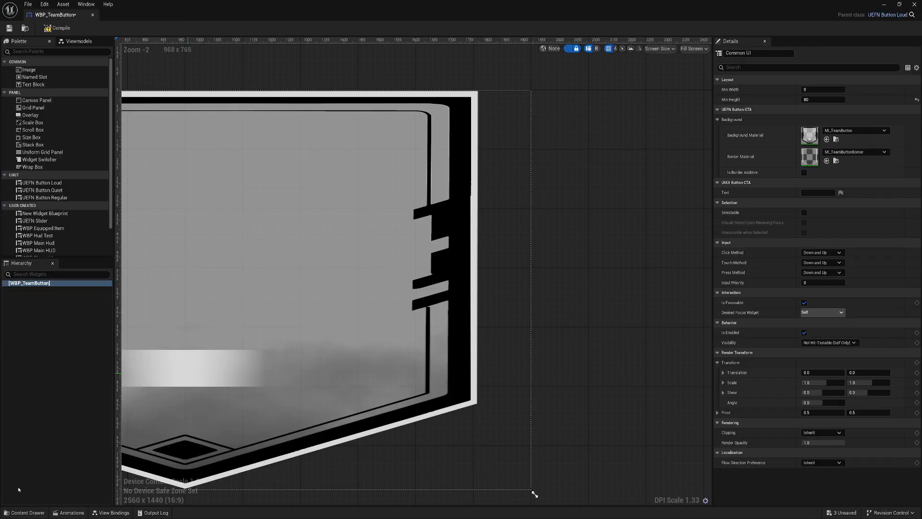
Return to the MI_TeamButtonBorner material instance and override its FrameColor parameter.
left_click(33, 513)
mouse_move(461, 517)
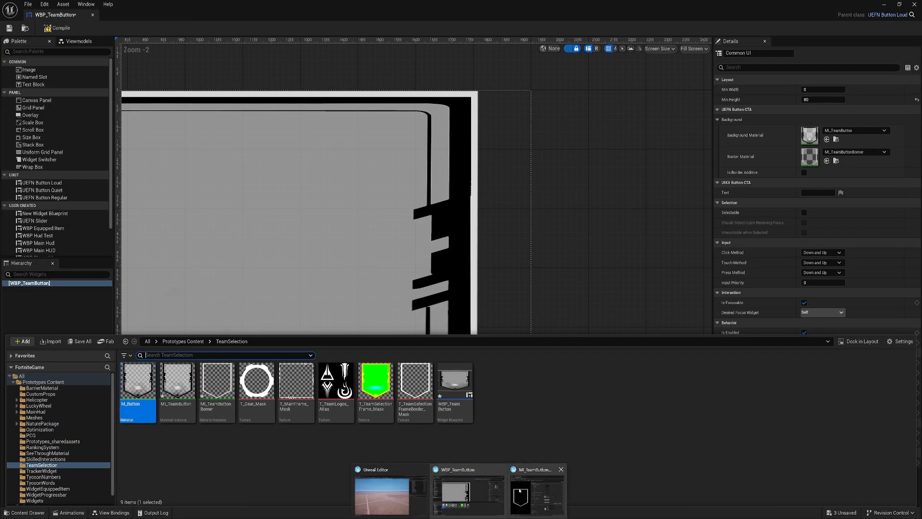
left_click(534, 493)
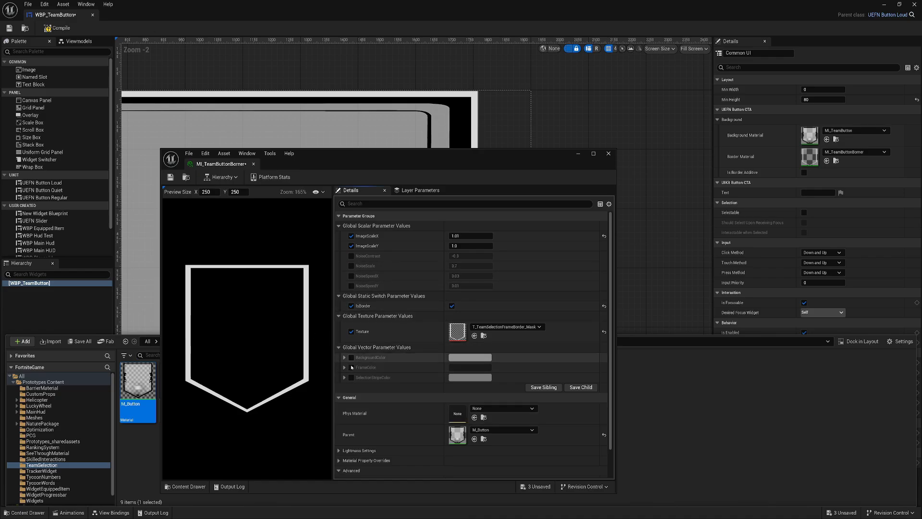
left_click(351, 368)
left_click_drag(471, 160, 339, 168)
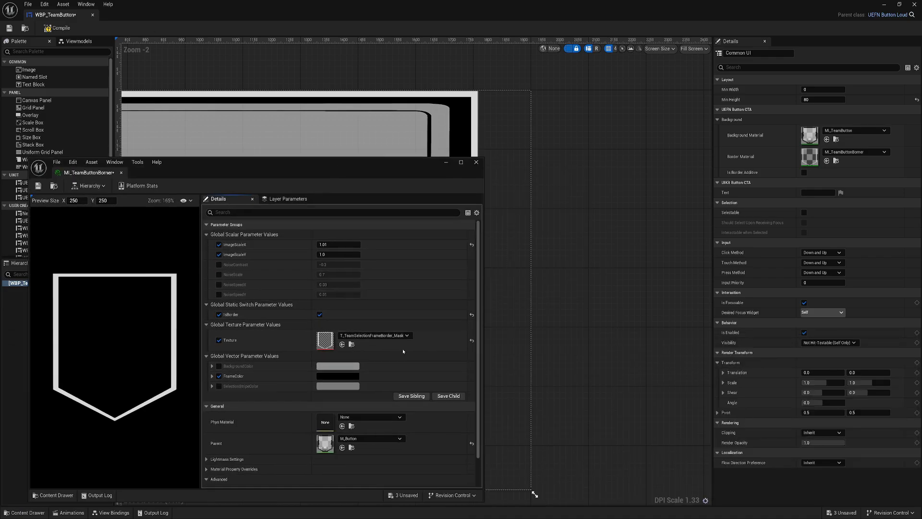
Set MI_TeamButtonBorner's FrameColor to a bright magenta and save the material instance.
left_click(336, 376)
left_click(416, 381)
left_click_drag(417, 380, 397, 345)
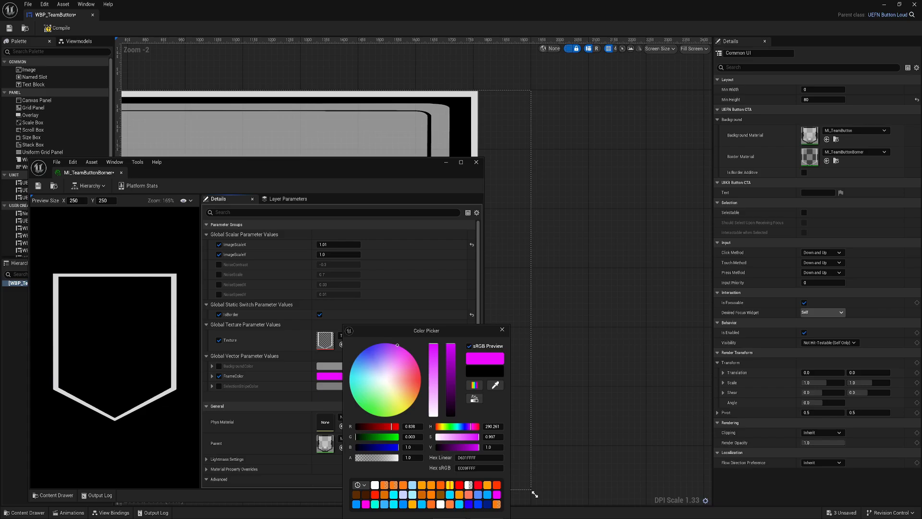
left_click_drag(462, 332, 406, 302)
left_click(395, 494)
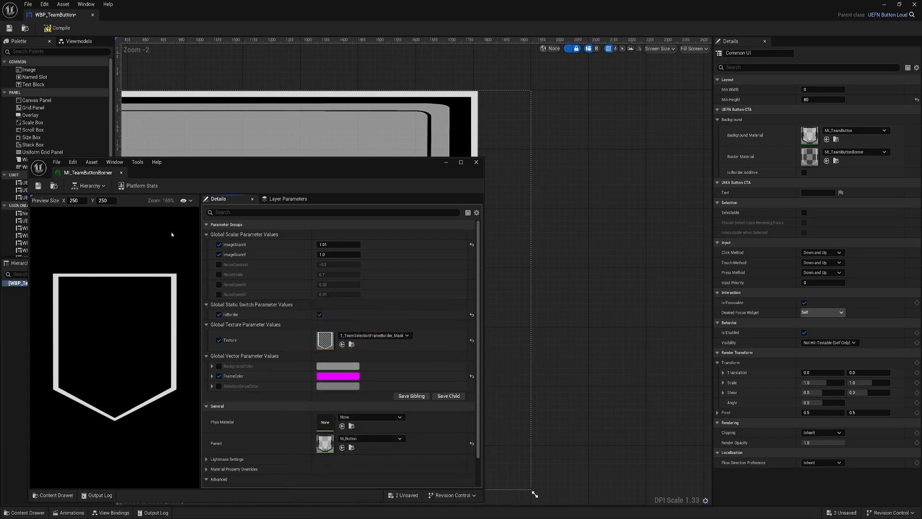
Override the SelectionStripeColor parameter in MI_TeamButtonBorner and set it to a strong crimson red.
left_click(219, 386)
left_click(338, 386)
left_click_drag(408, 327, 371, 280)
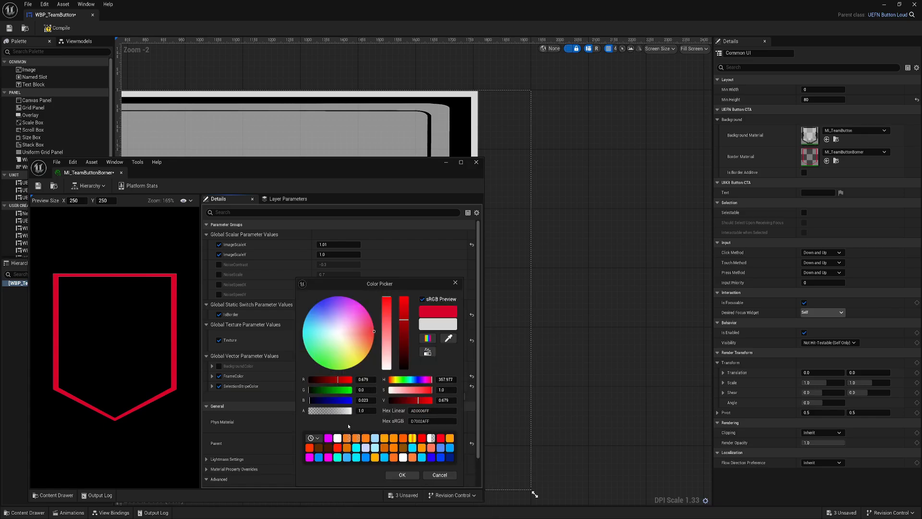
left_click(404, 475)
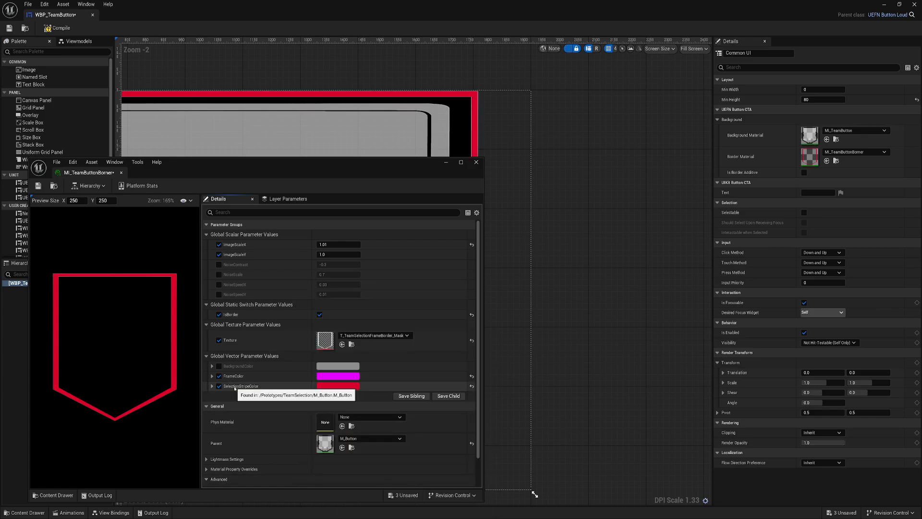
Open the M_Button material and place a copy of its IsBorder switch beside the Lerp that feeds Final Color.
left_click(24, 512)
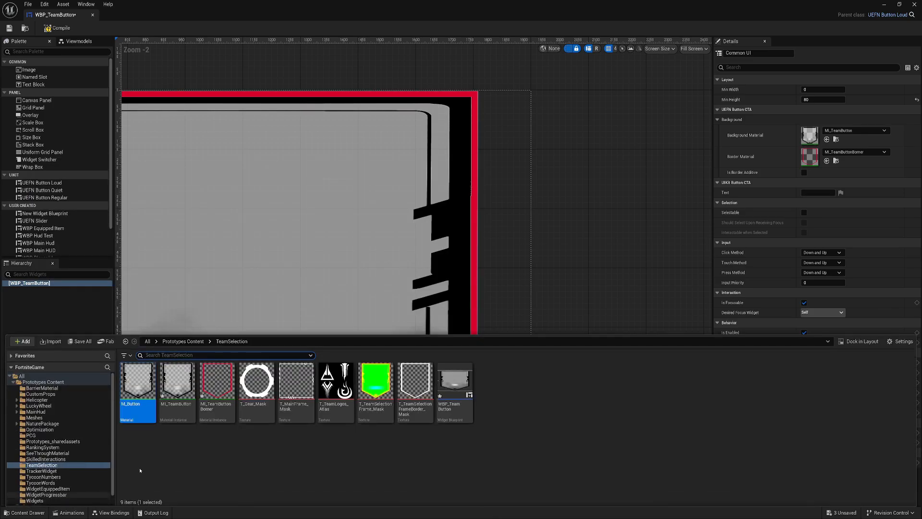
double_click(139, 384)
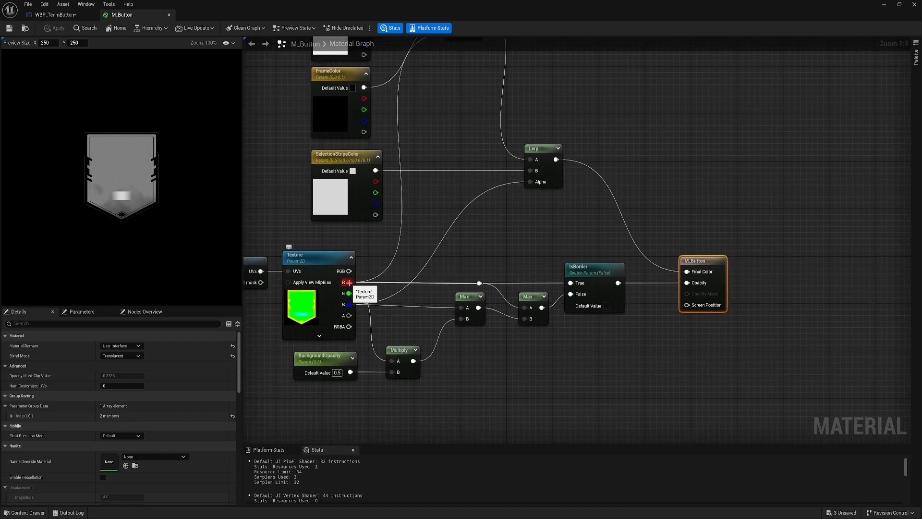
right_click_drag(520, 222, 534, 264)
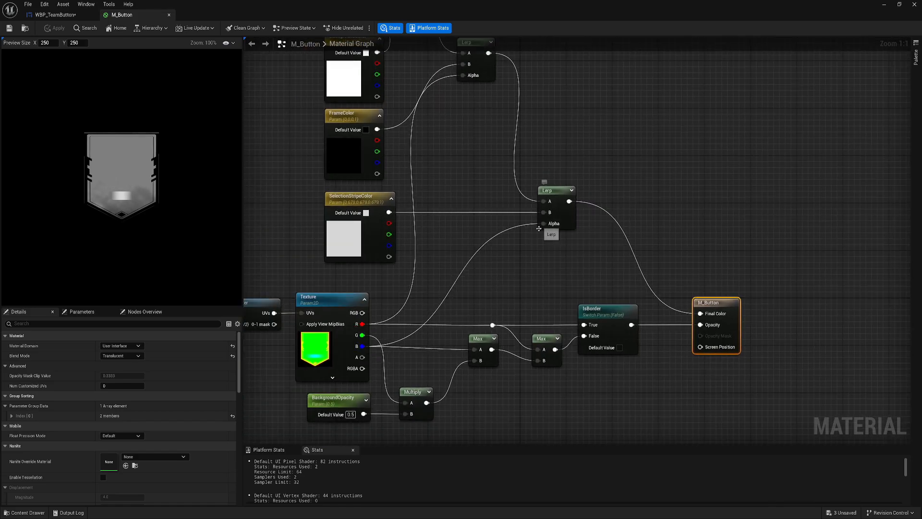
right_click_drag(452, 140, 430, 205)
right_click_drag(525, 348, 451, 269)
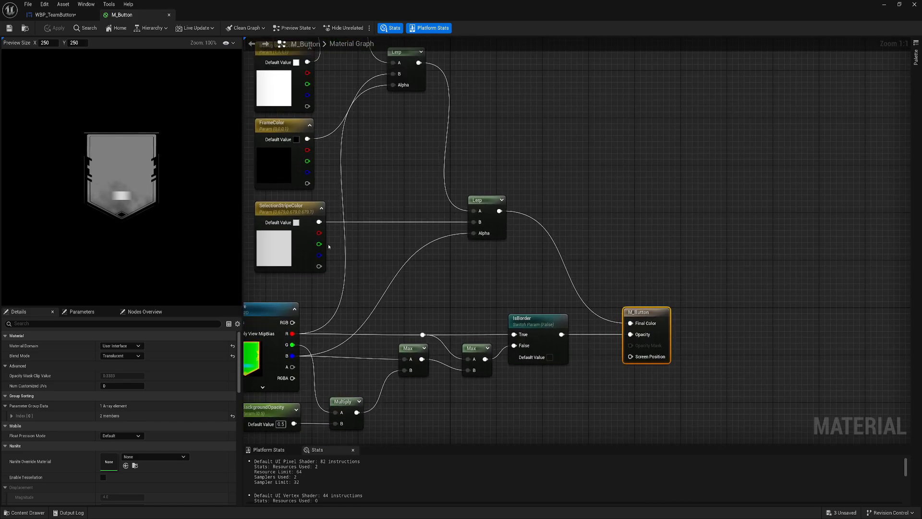
right_click_drag(329, 246, 313, 217)
left_click(521, 290)
key("ctrl+c")
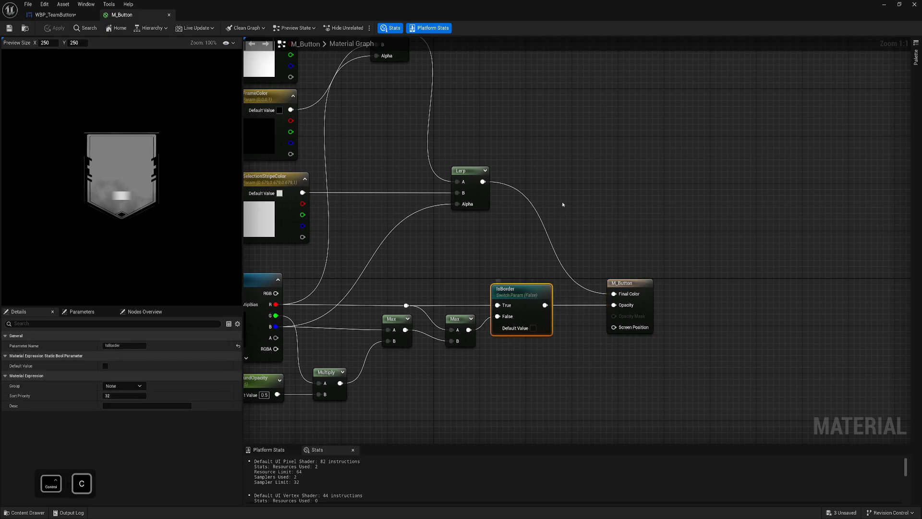
key("ctrl+v")
right_click_drag(566, 154, 577, 207)
left_click_drag(587, 260, 559, 219)
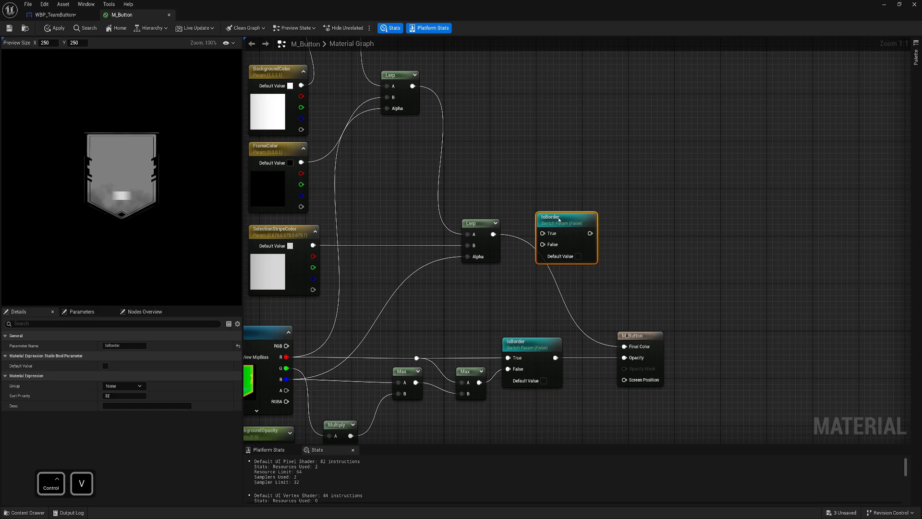
Route the last color Lerp into the copied IsBorder switch's False input and the switch's output into Final Color.
left_click_drag(493, 234, 624, 346)
right_click_drag(642, 220, 686, 221)
left_click_drag(614, 220, 630, 207)
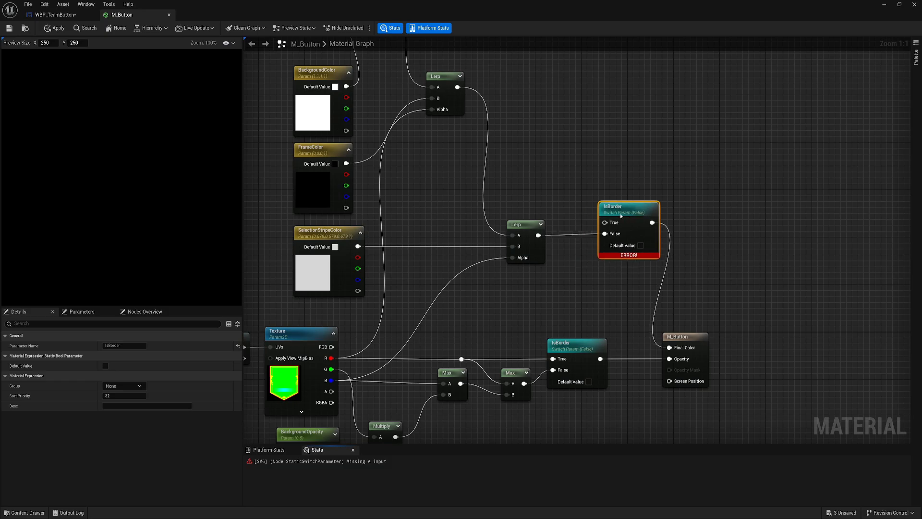
Connect the FrameColor parameter to the True input of the copied IsBorder switch.
right_click_drag(544, 165, 534, 220)
right_click_drag(466, 233, 489, 198)
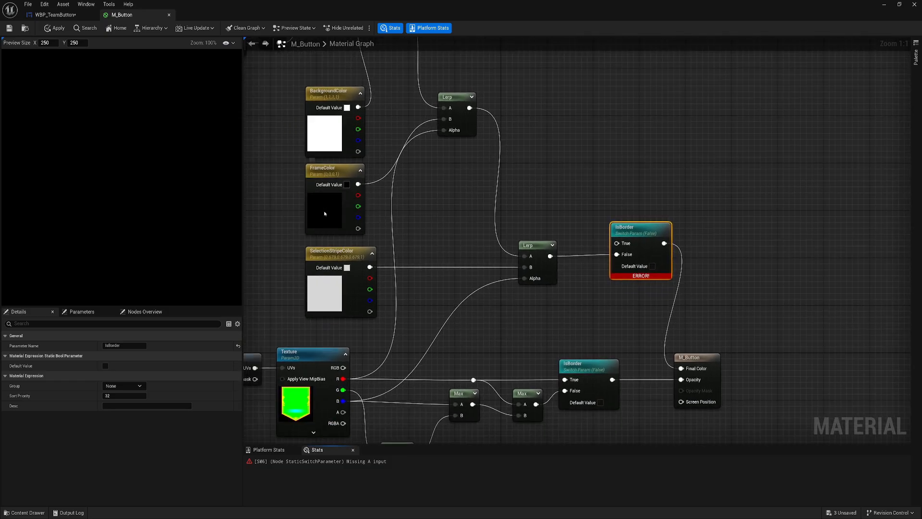
left_click(360, 184)
left_click_drag(358, 184, 617, 243)
right_click_drag(572, 212, 533, 191)
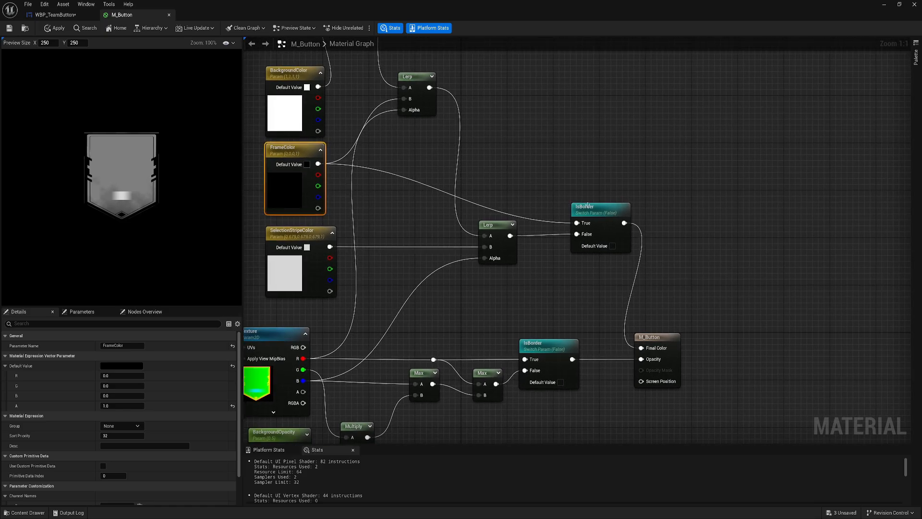
Add a reroute node to the wire from FrameColor to the IsBorder switch and tidy the positions of both nodes.
left_click_drag(588, 205, 534, 166)
double_click(537, 219)
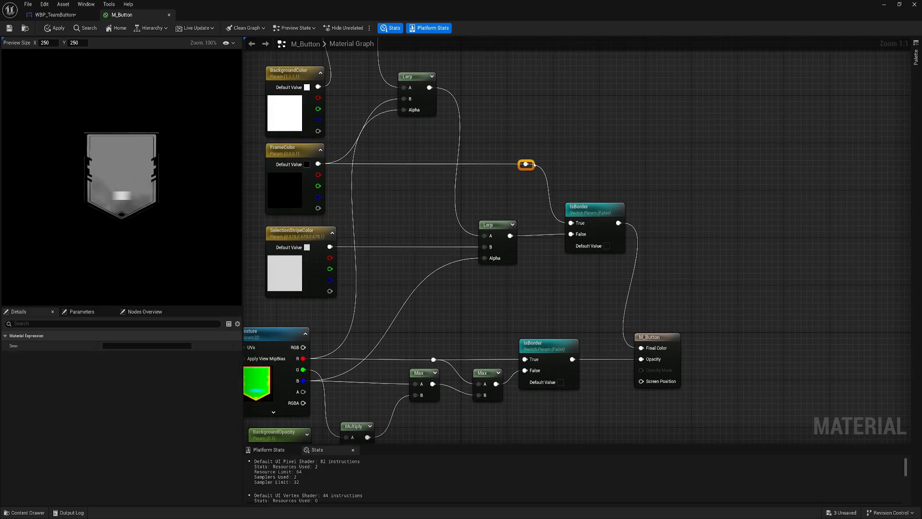
left_click_drag(579, 213, 573, 213)
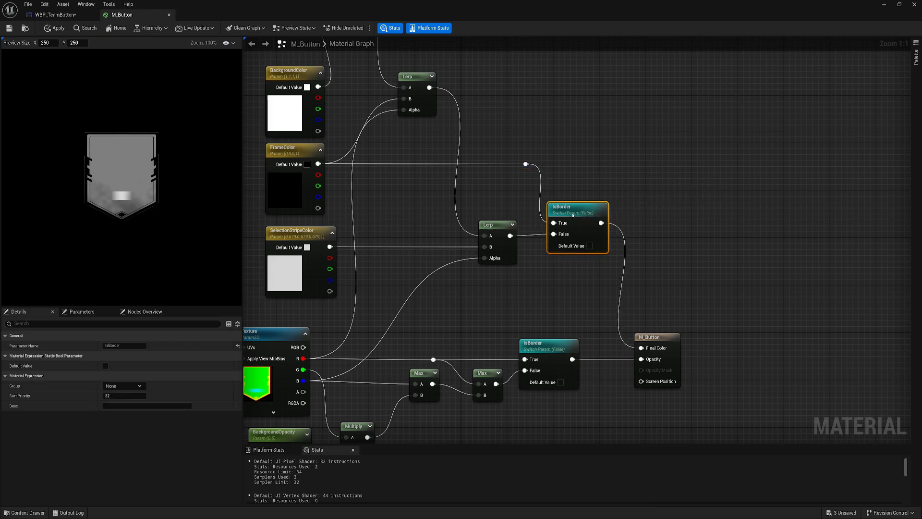
left_click(527, 167)
left_click_drag(527, 166, 503, 166)
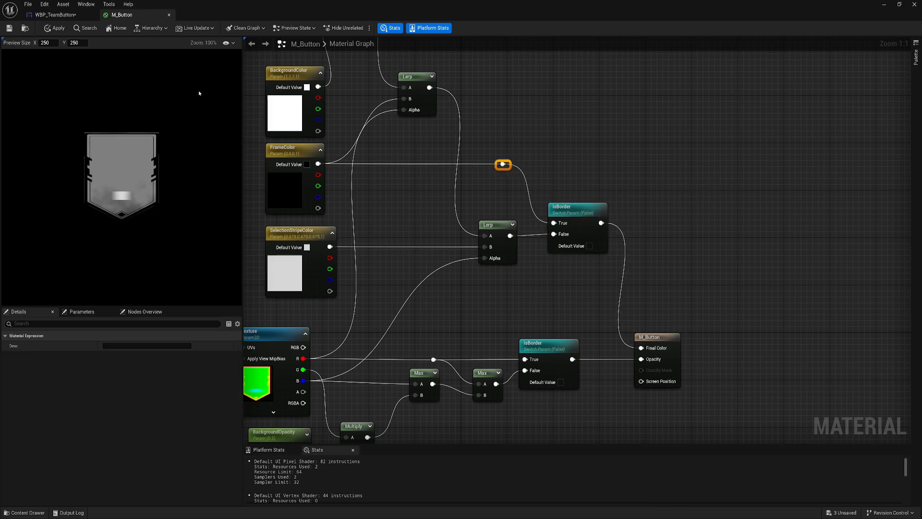
Return to WBP_TeamButton, open MI_TeamButtonBorner over the widget preview and set its FrameColor to orange (sRGB FF9211FF).
left_click(55, 15)
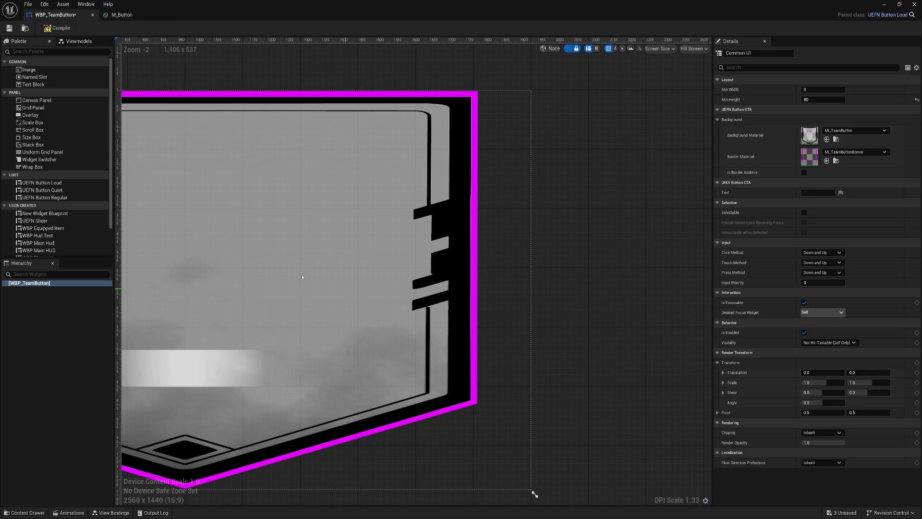
left_click(25, 513)
double_click(218, 406)
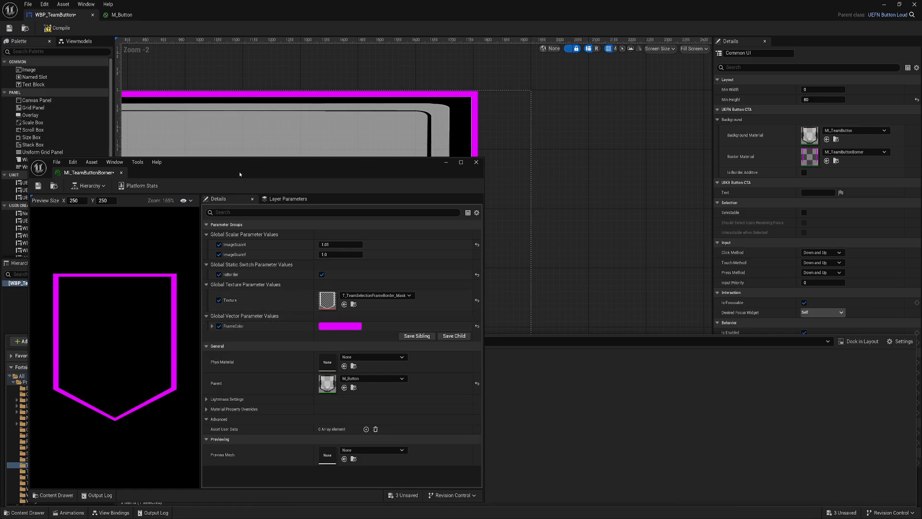
left_click_drag(240, 174, 560, 173)
left_click(661, 325)
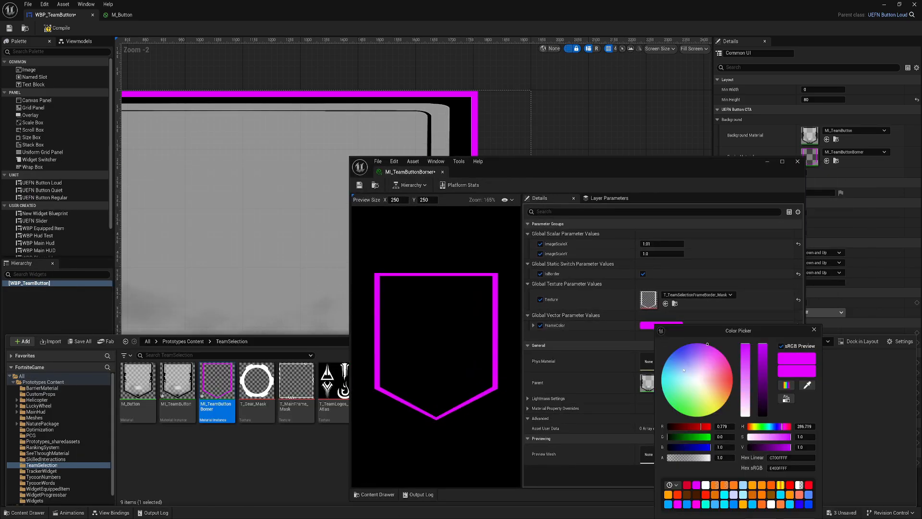
left_click_drag(715, 392, 731, 390)
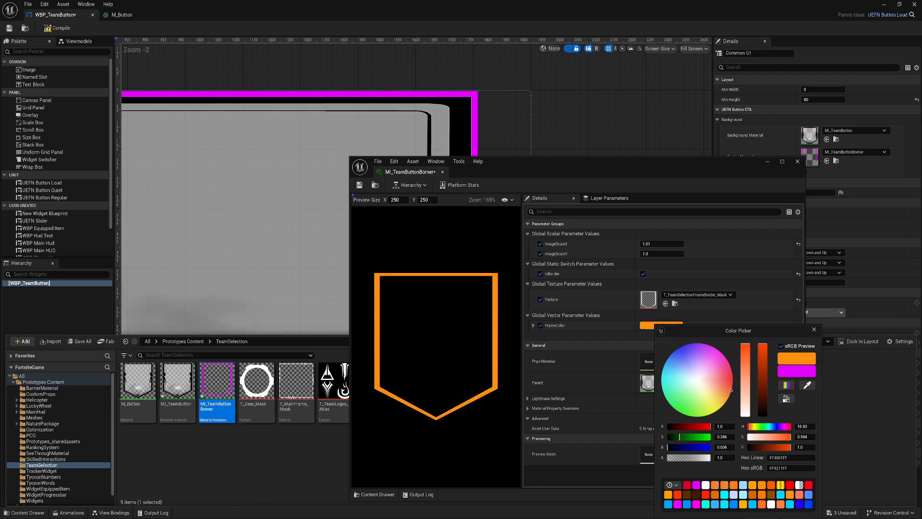
left_click_drag(737, 333, 686, 283)
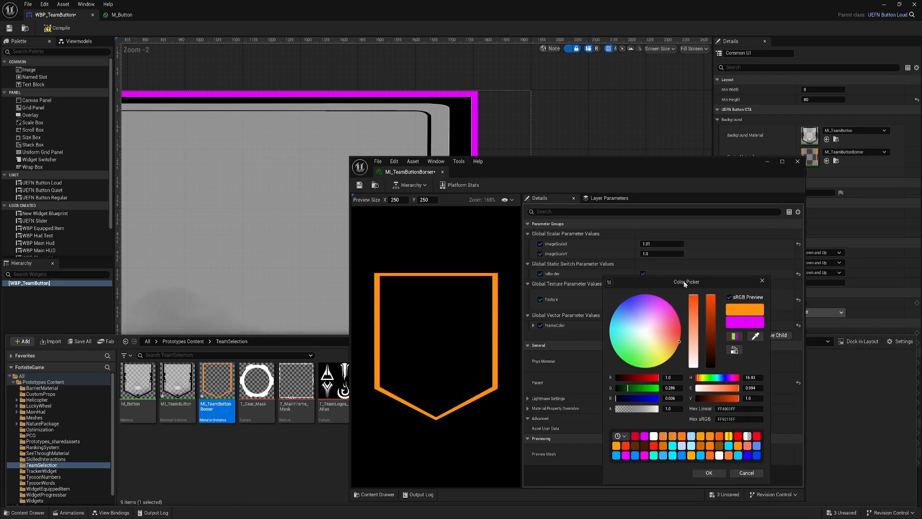
left_click(709, 473)
left_click_drag(513, 166, 479, 148)
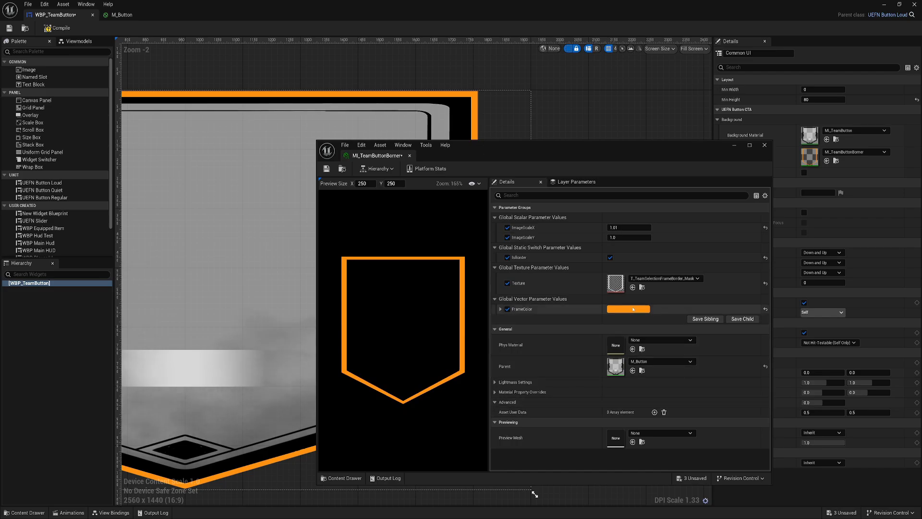
Shift MI_TeamButtonBorner's FrameColor to a deeper orange (sRGB FF7C02FF), then save and close the instance.
left_click(633, 310)
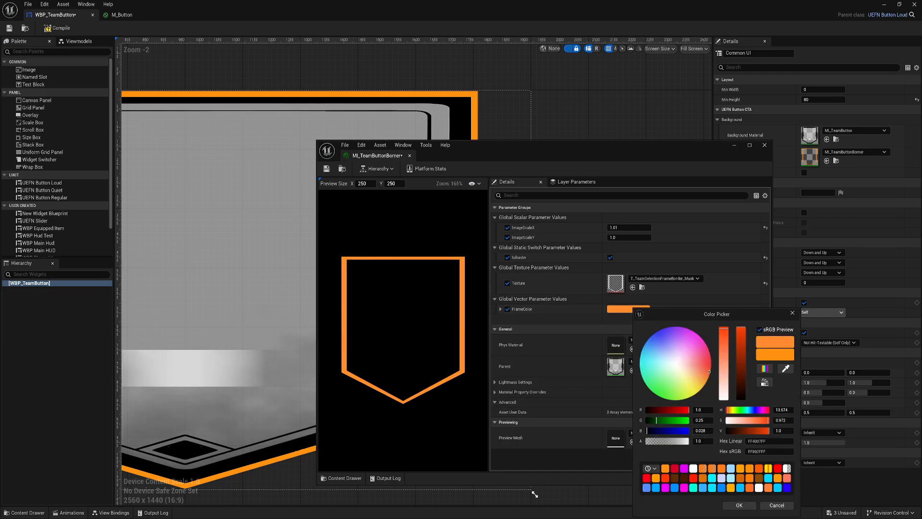
left_click_drag(709, 371, 711, 371)
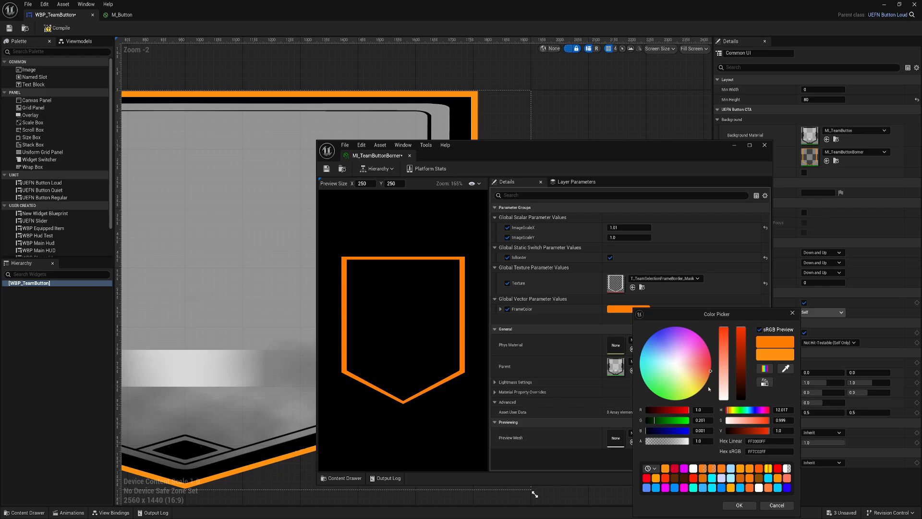
left_click(739, 505)
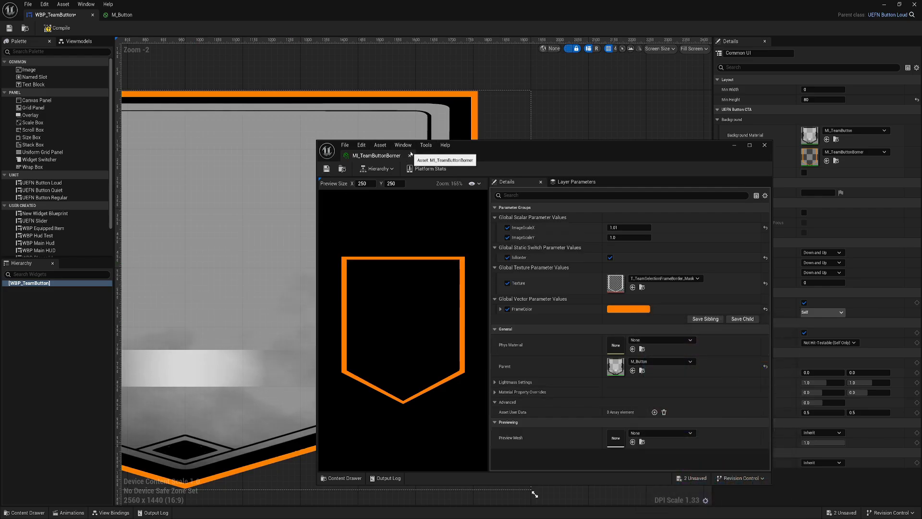
left_click(409, 155)
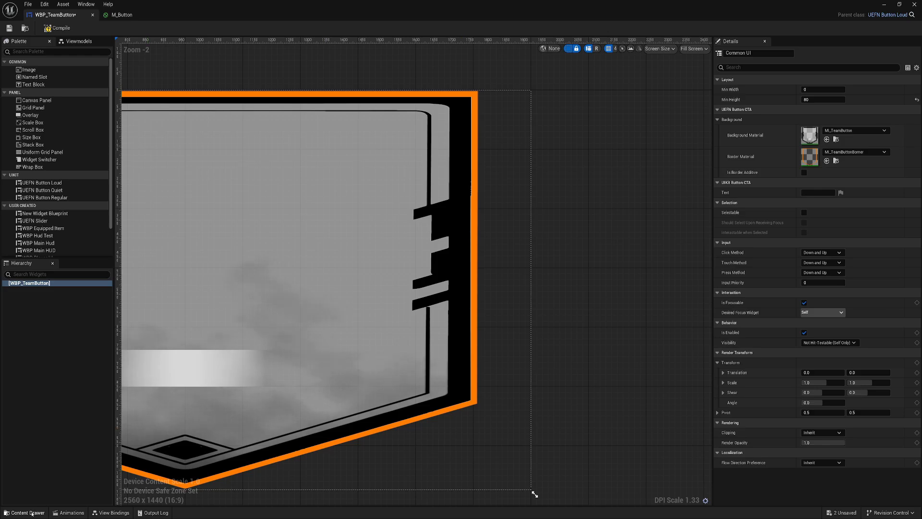
left_click(29, 513)
double_click(216, 405)
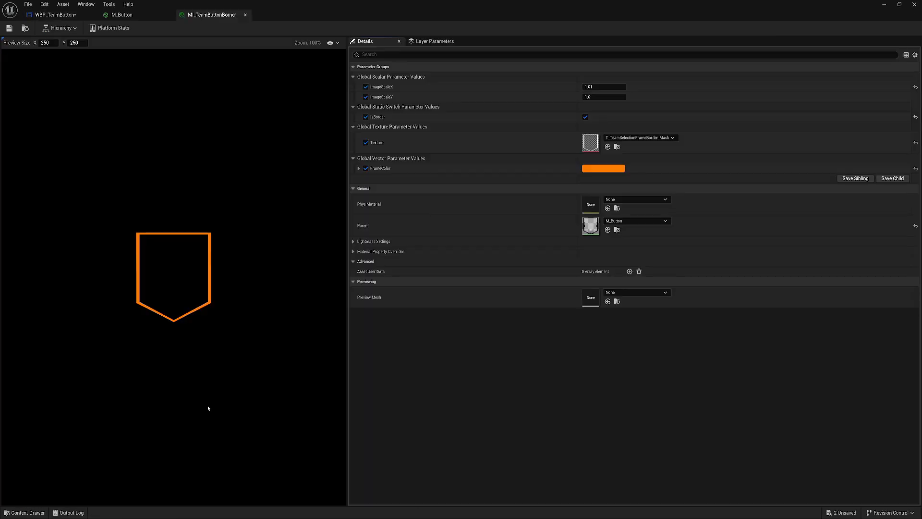
left_click(122, 15)
left_click(55, 14)
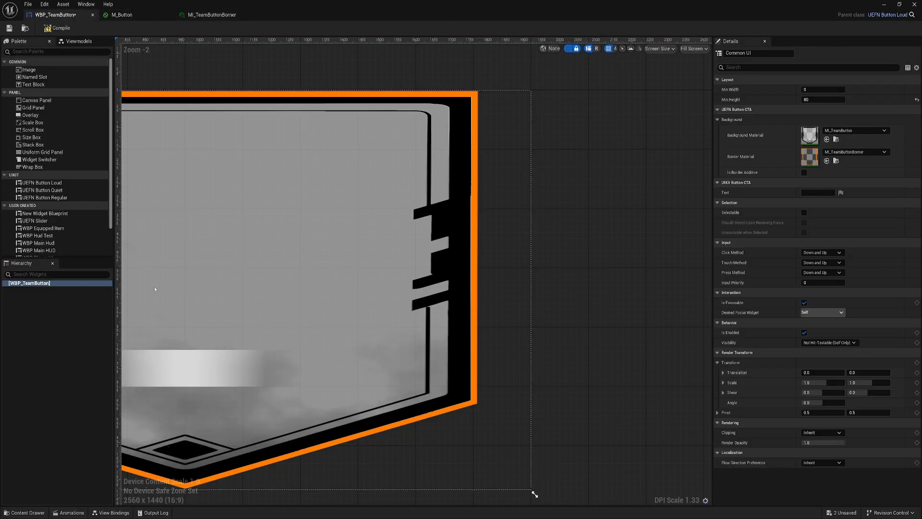
Open MI_TeamButton in its own window above WBP_TeamButton, with the whole button visible in the widget preview.
left_click(20, 513)
double_click(176, 407)
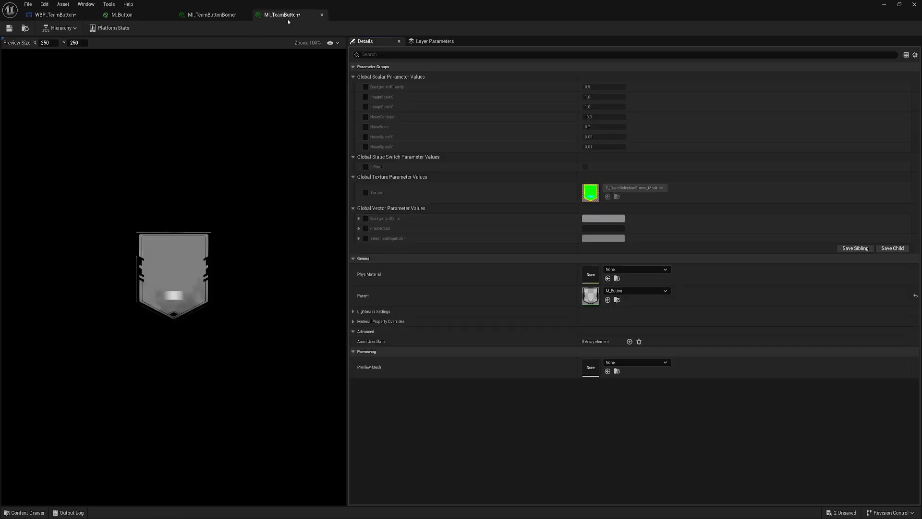
left_click_drag(287, 18, 621, 222)
left_click(68, 15)
mouse_move(459, 517)
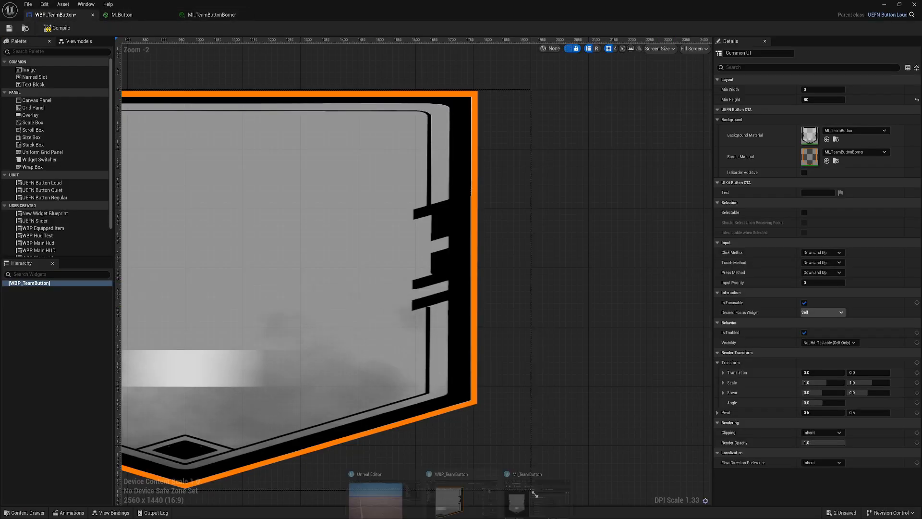
left_click(534, 486)
left_click_drag(638, 381, 634, 469)
scroll(340, 324, "down", 3)
scroll(350, 311, "up", 1)
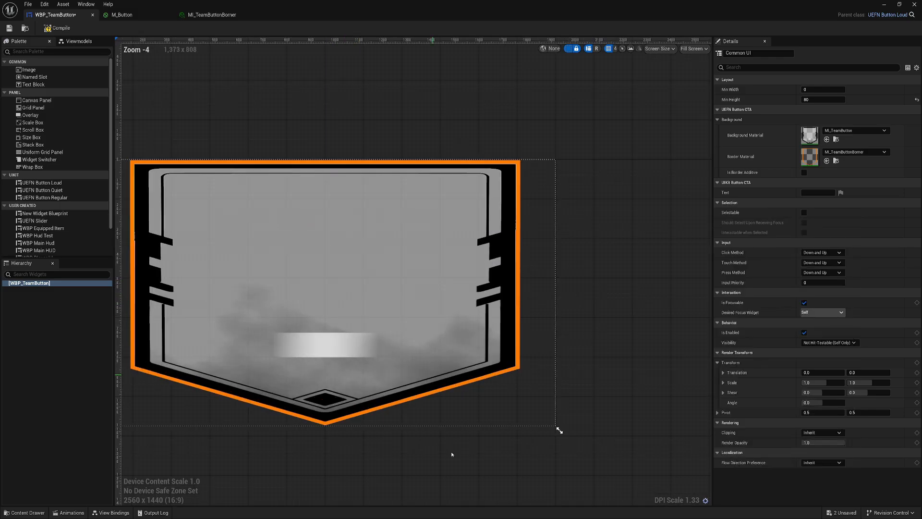
mouse_move(459, 517)
left_click(531, 478)
Override MI_TeamButton's BackgroundColor and set it to a bright blue.
scroll(769, 372, "down", 2)
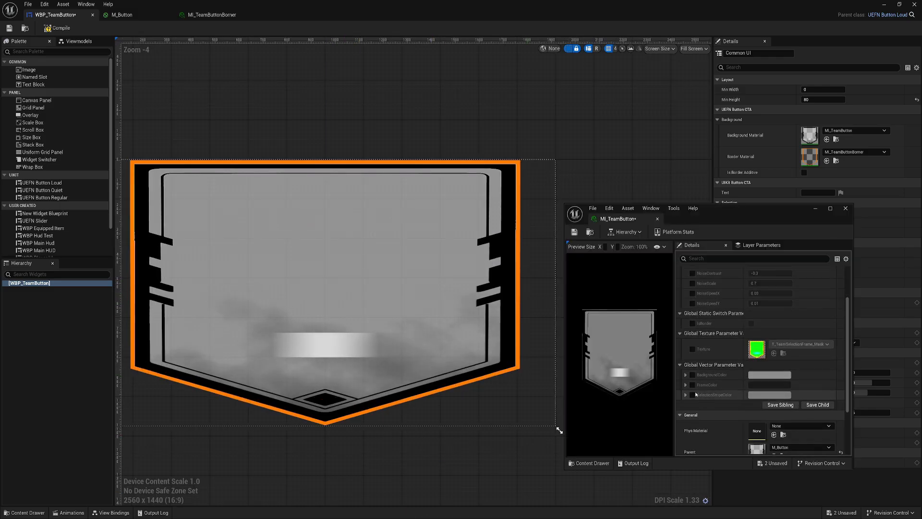
left_click(693, 374)
left_click(769, 374)
left_click_drag(612, 380, 630, 346)
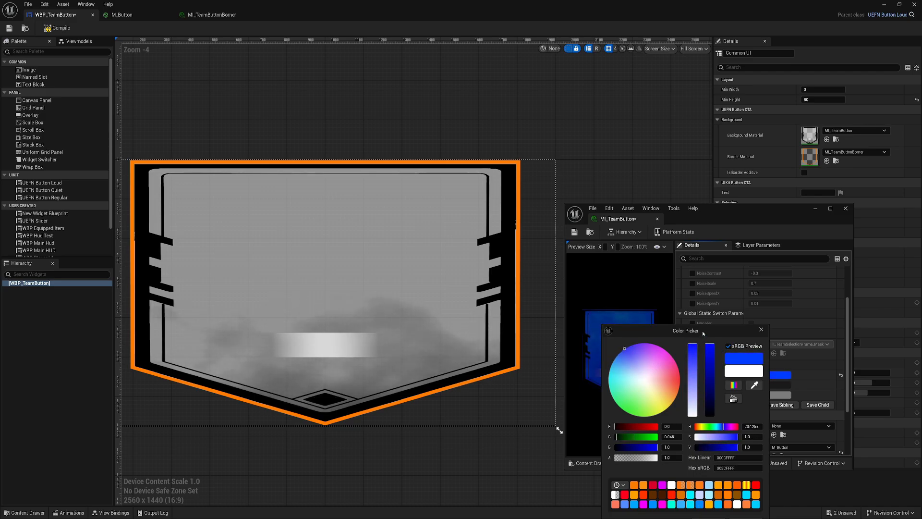
left_click(479, 329)
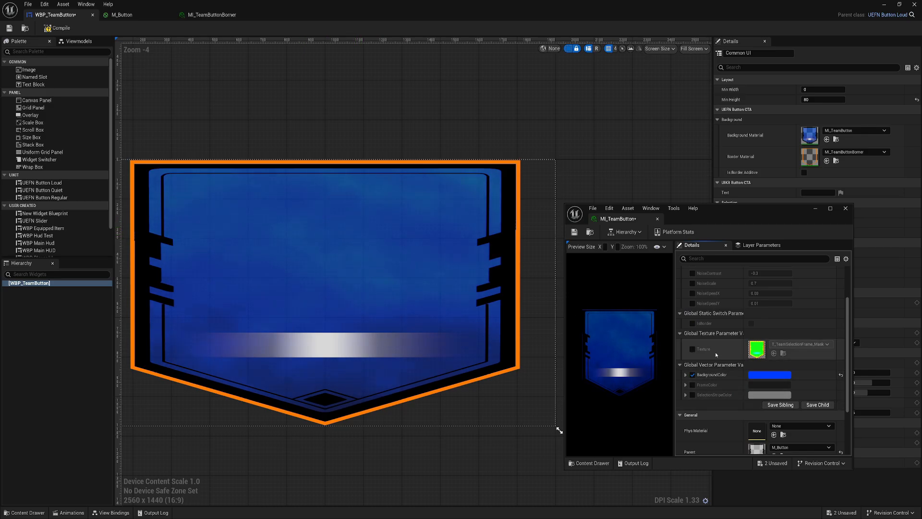
Override MI_TeamButton's BackgroundOpacity, try it at about 0.93, and set it back to 0.5.
scroll(716, 354, "up", 3)
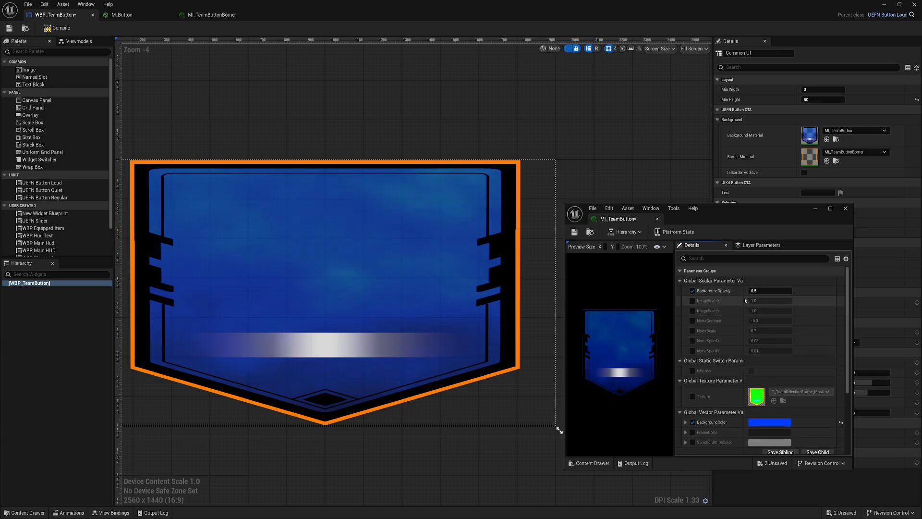
mouse_move(770, 291)
left_mouse_down()
mouse_move(761, 290)
mouse_move(771, 290)
left_mouse_up()
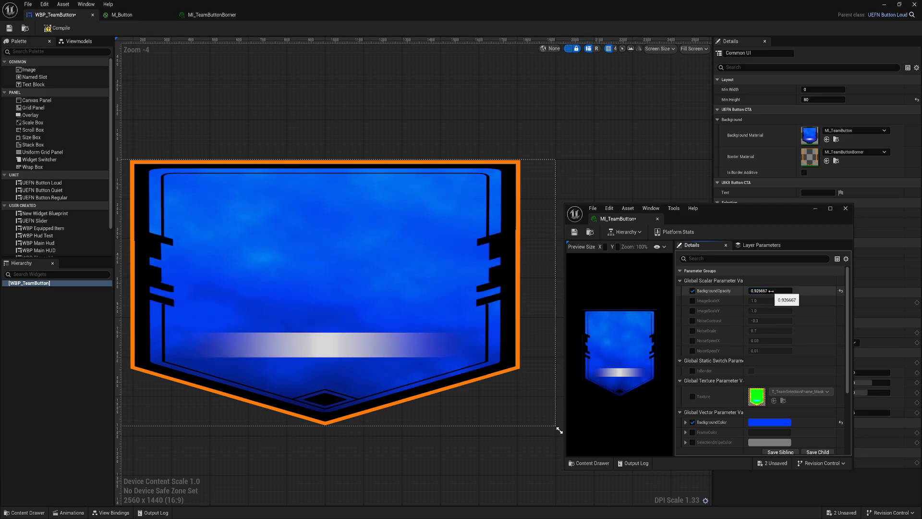
left_click(771, 291)
type("0.5")
key("Return")
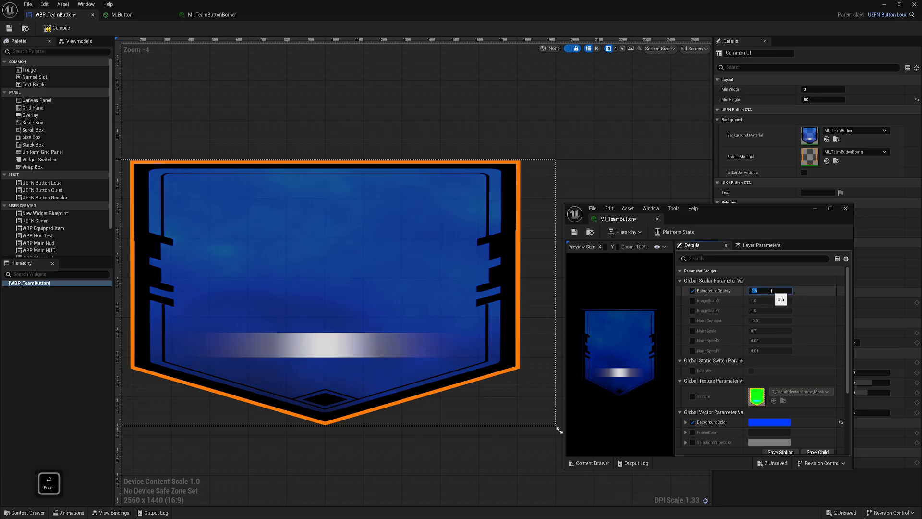
Clear MI_TeamButton's BackgroundOpacity override, then override SelectionStripeColor and set it to a bright cyan.
left_click(692, 290)
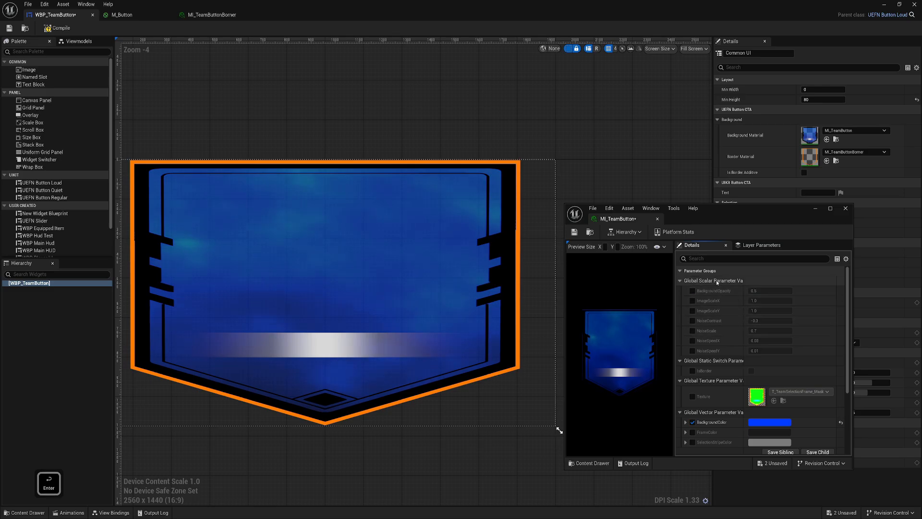
scroll(725, 336, "down", 3)
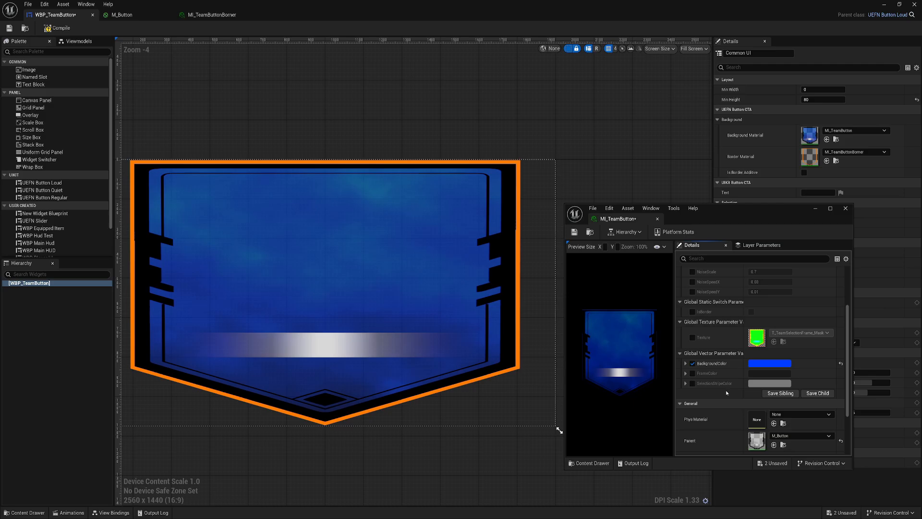
left_click(693, 384)
left_click(763, 384)
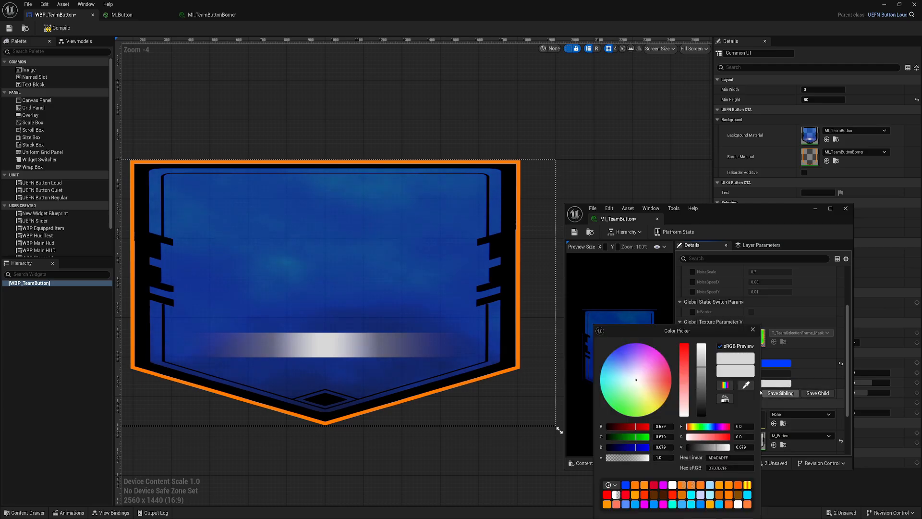
left_click_drag(634, 380, 600, 368)
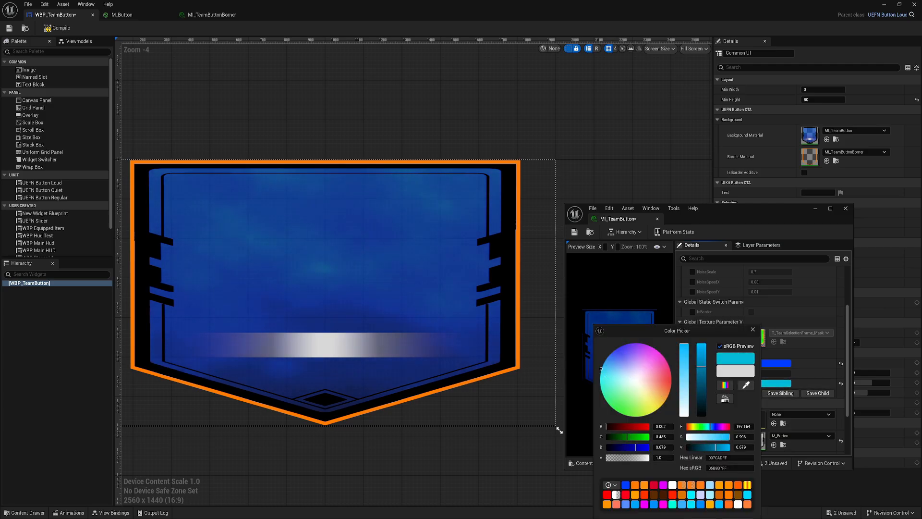
left_click_drag(662, 330, 670, 294)
left_click(698, 486)
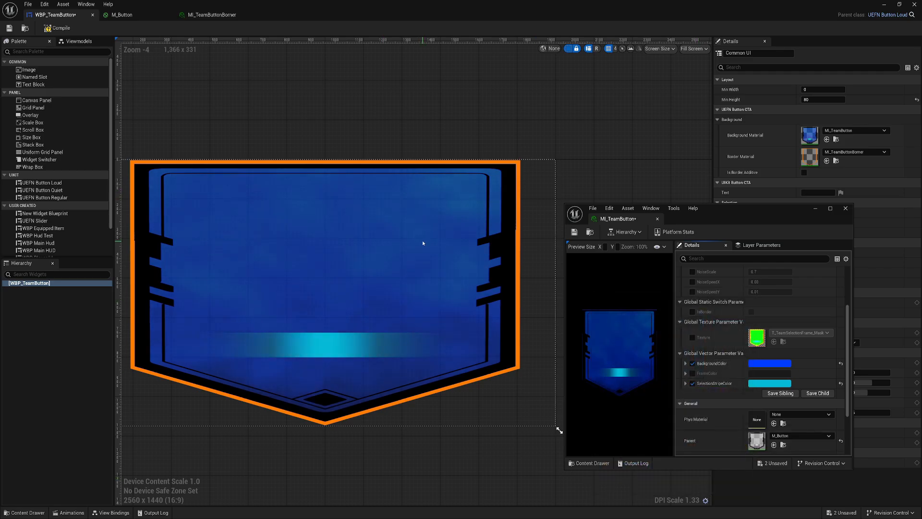
Darken MI_TeamButton's SelectionStripeColor to a deep teal (sRGB 03889FFF) and save the instance.
left_click_drag(719, 224, 666, 213)
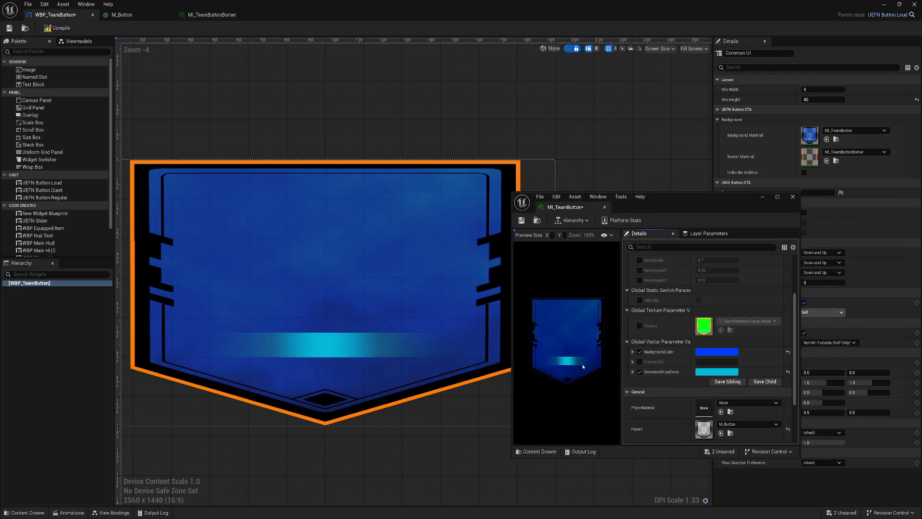
left_click(717, 371)
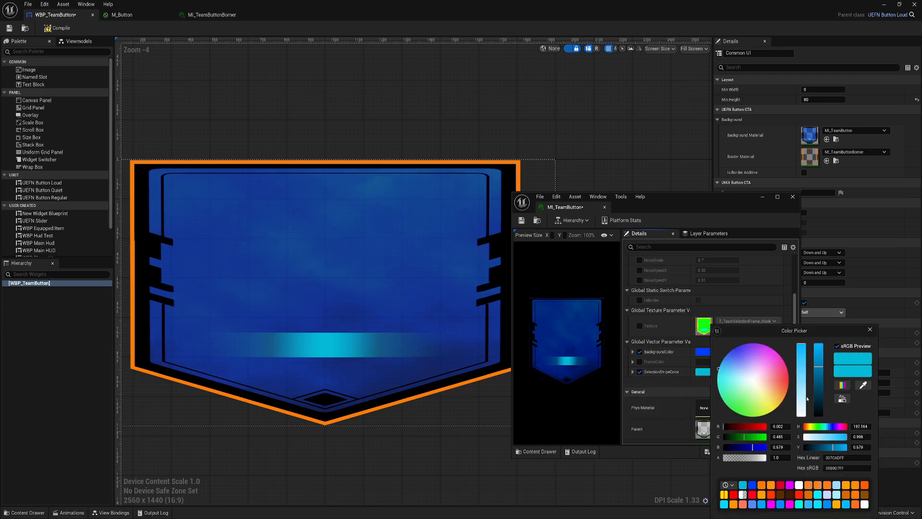
mouse_move(821, 390)
left_mouse_down()
mouse_move(823, 401)
mouse_move(821, 388)
left_mouse_up()
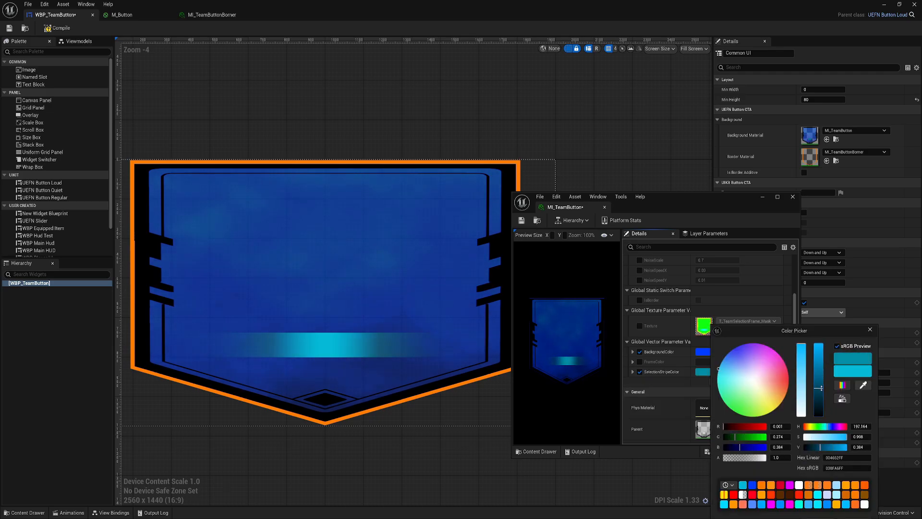
left_click_drag(790, 332, 755, 295)
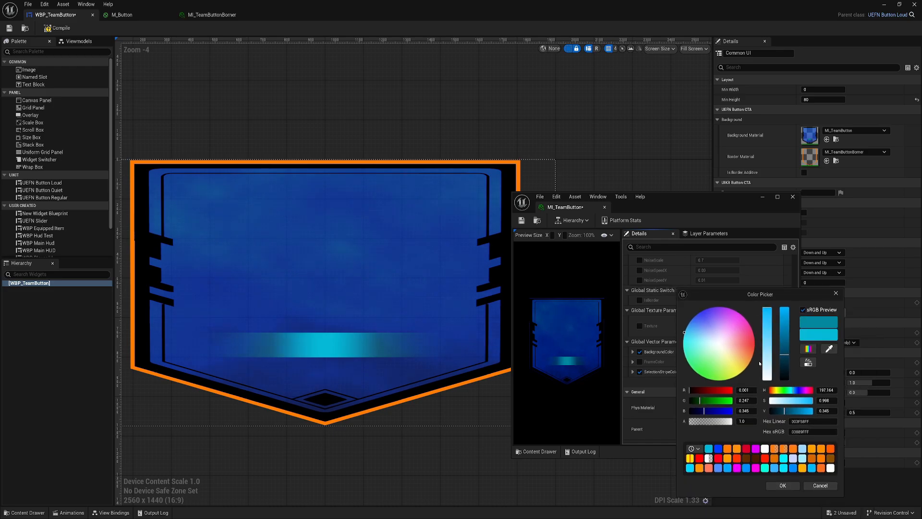
left_click(783, 485)
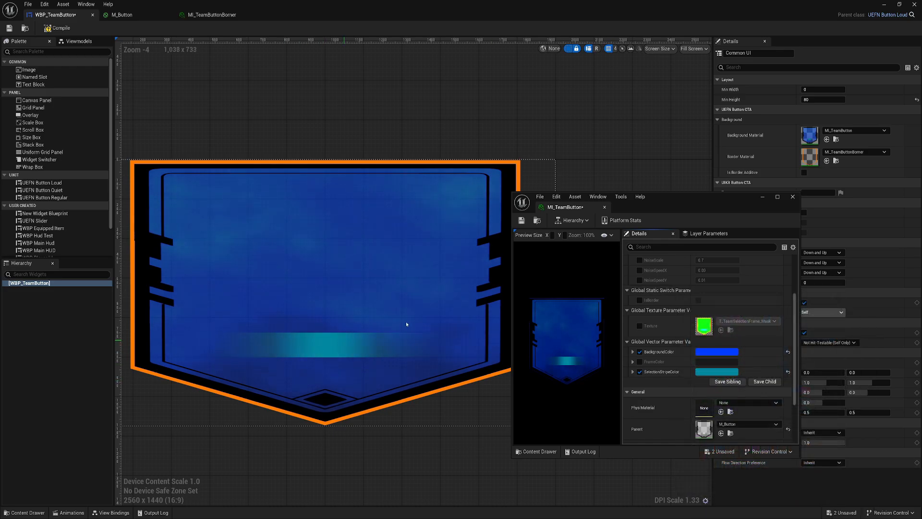
left_click(521, 220)
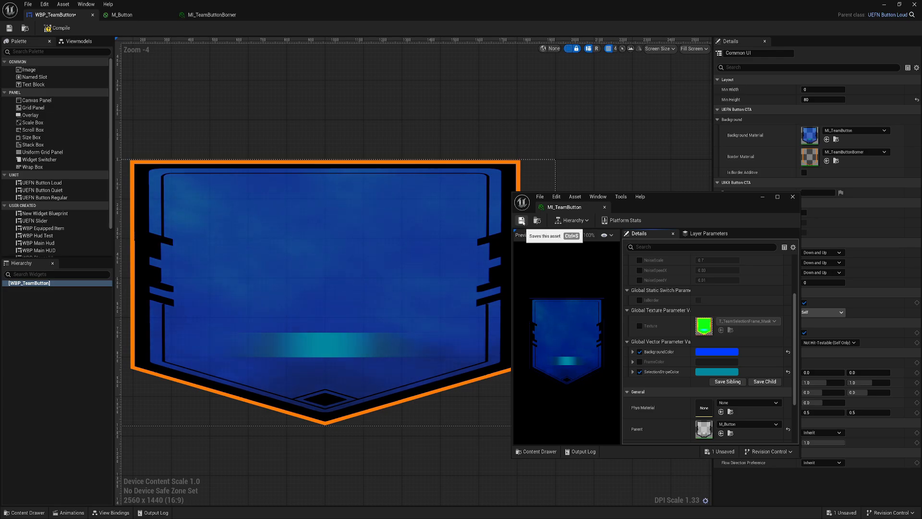
Override MI_TeamButton's FrameColor, set it to orange (sRGB FF7A0CFF), and save the instance.
left_click(640, 362)
left_click(717, 362)
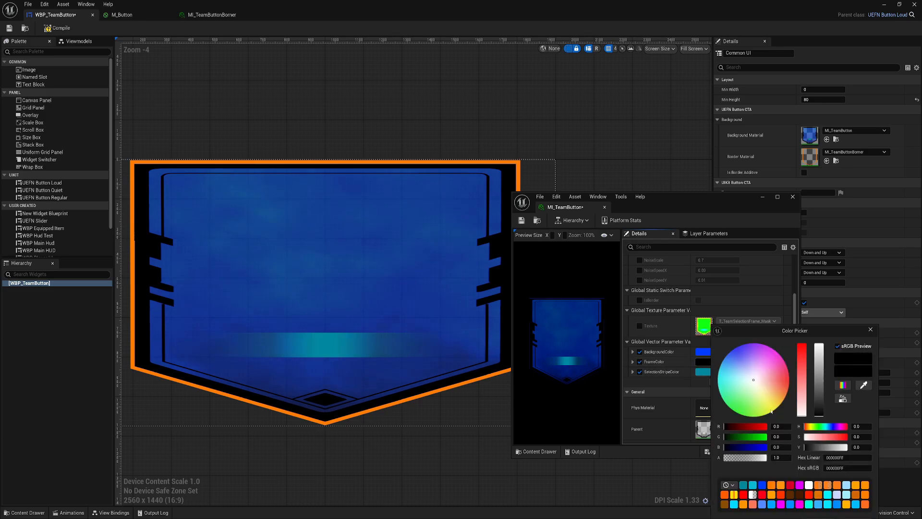
left_click(785, 395)
left_click_drag(786, 395, 788, 386)
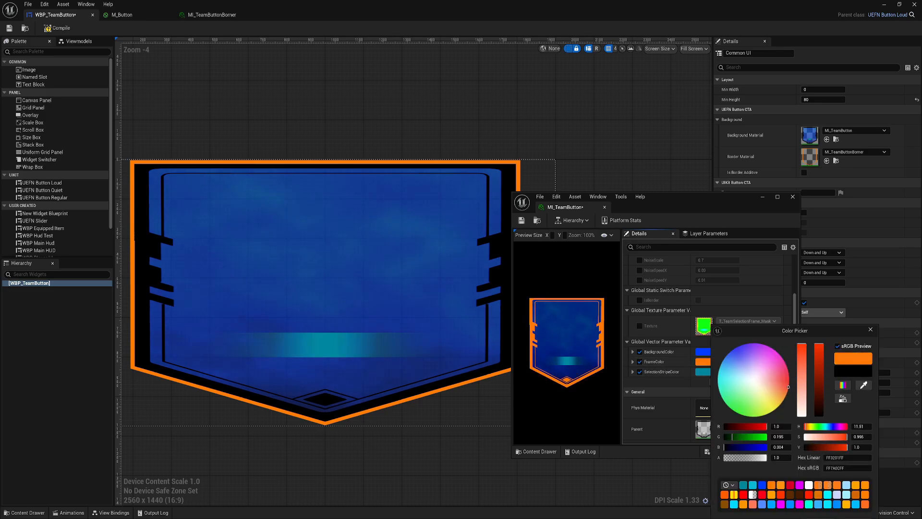
left_click_drag(822, 331, 756, 295)
left_click(761, 487)
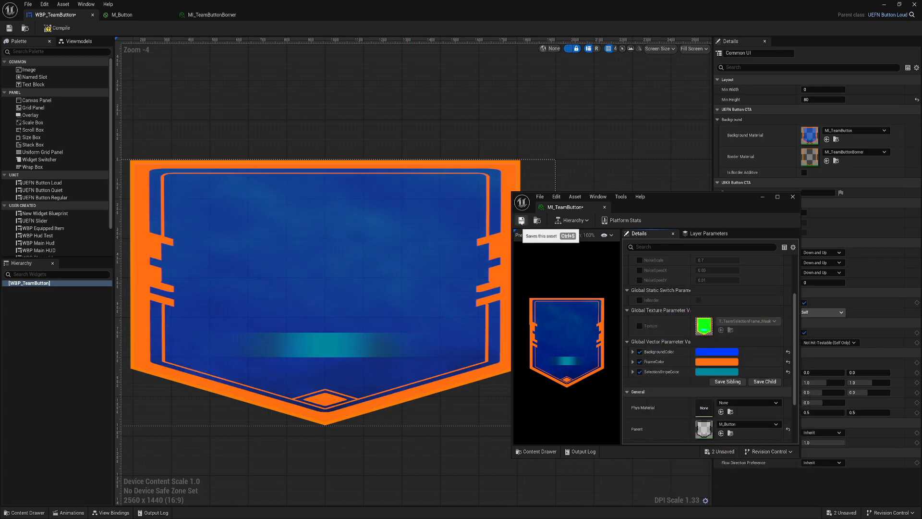
left_click(521, 220)
Dock the MI_TeamButtonBorner editor into the MI_TeamButton window and return to WBP_TeamButton in the main window.
left_click_drag(203, 15, 610, 264)
mouse_move(461, 516)
left_click(499, 491)
left_click_drag(831, 267, 847, 286)
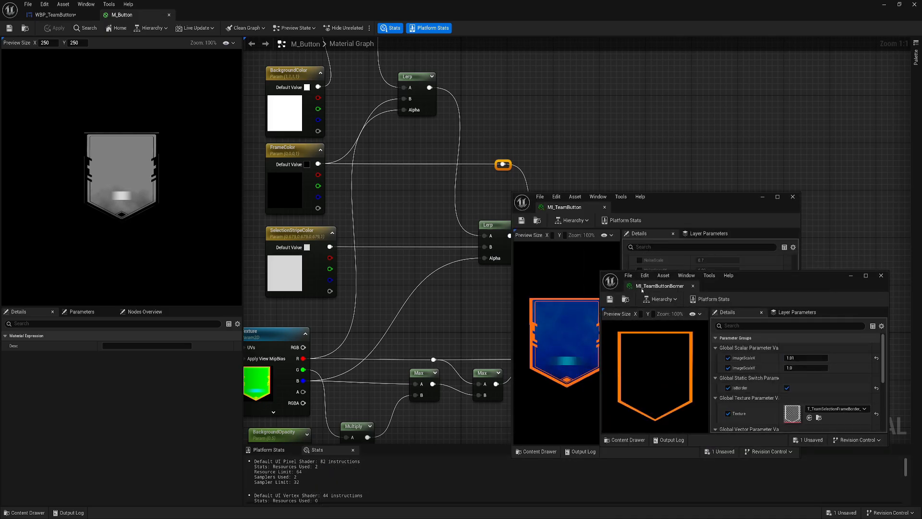
left_click_drag(646, 284, 642, 208)
left_click(55, 15)
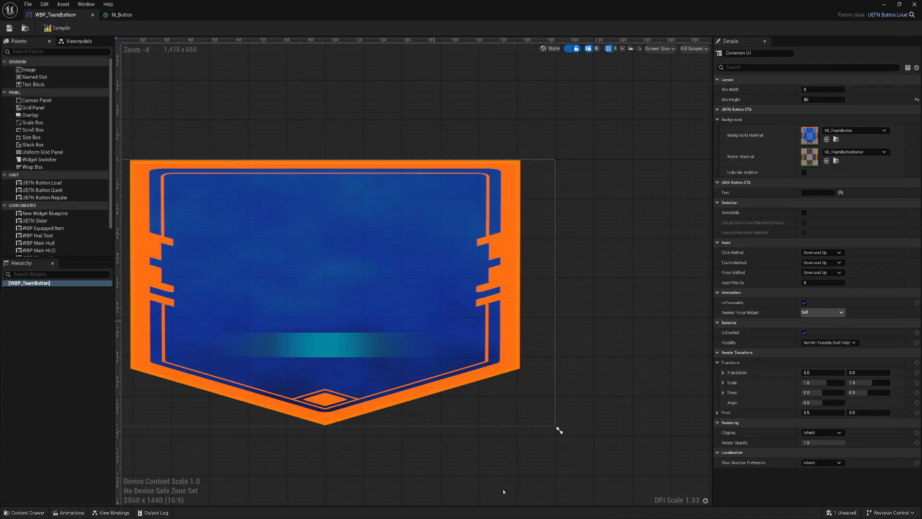
Set MI_TeamButtonBorner's FrameColor to a lighter orange (sRGB FF9C00FF), save it, and switch back to MI_TeamButton.
mouse_move(461, 517)
left_click(533, 490)
left_click(716, 360)
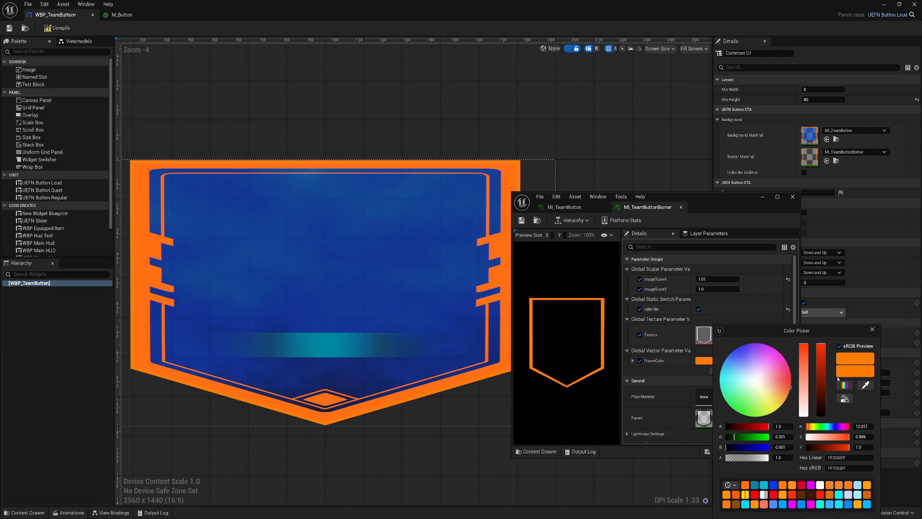
left_click_drag(791, 400, 788, 394)
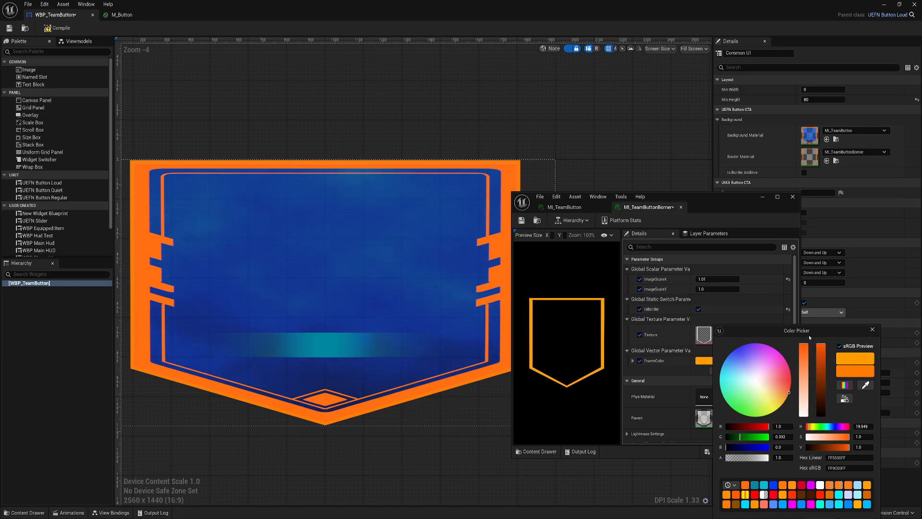
left_click(872, 330)
left_click(564, 207)
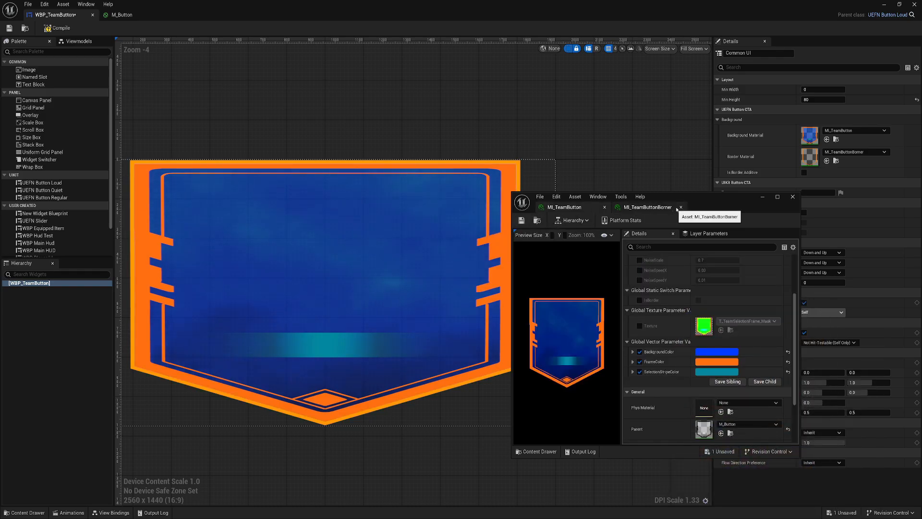
Check the recolored button in the widget preview, then compile and save WBP_TeamButton.
left_click(506, 238)
scroll(507, 238, "down", 1)
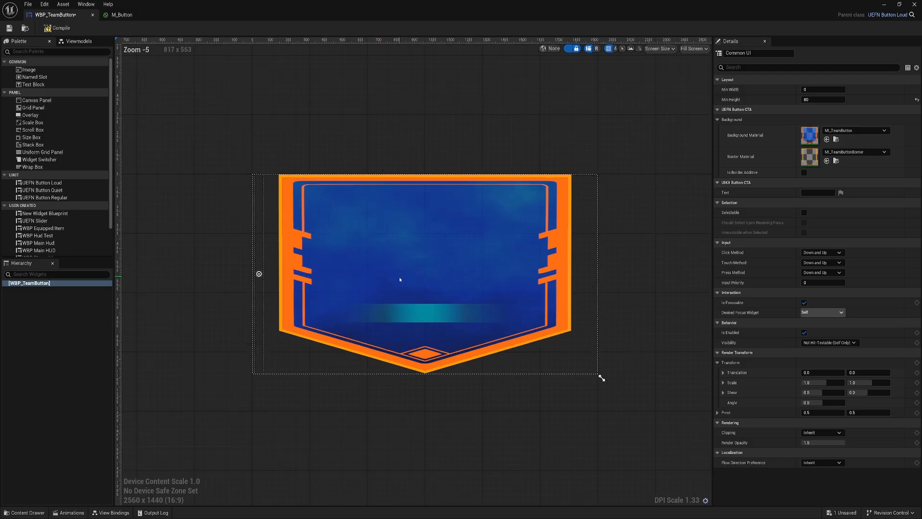
right_click_drag(581, 298, 625, 327)
scroll(454, 287, "up", 2)
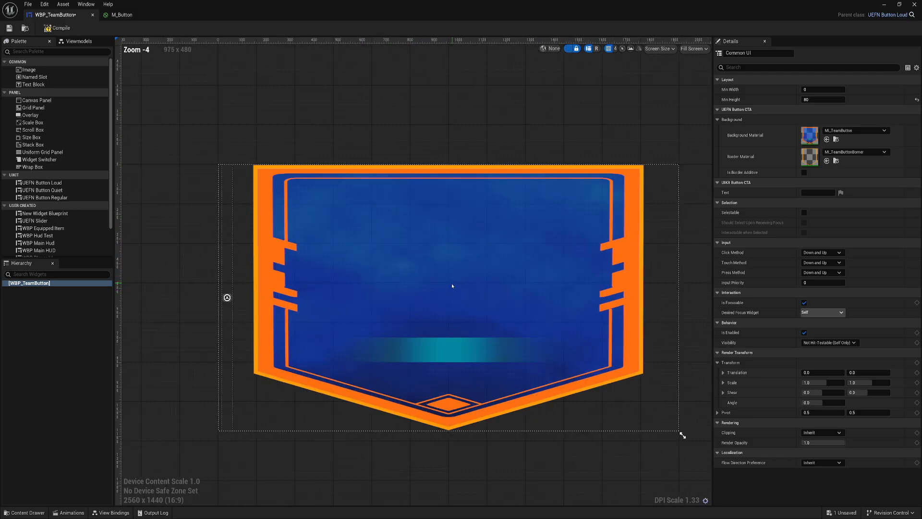
scroll(477, 260, "down", 2)
right_click_drag(475, 259, 428, 252)
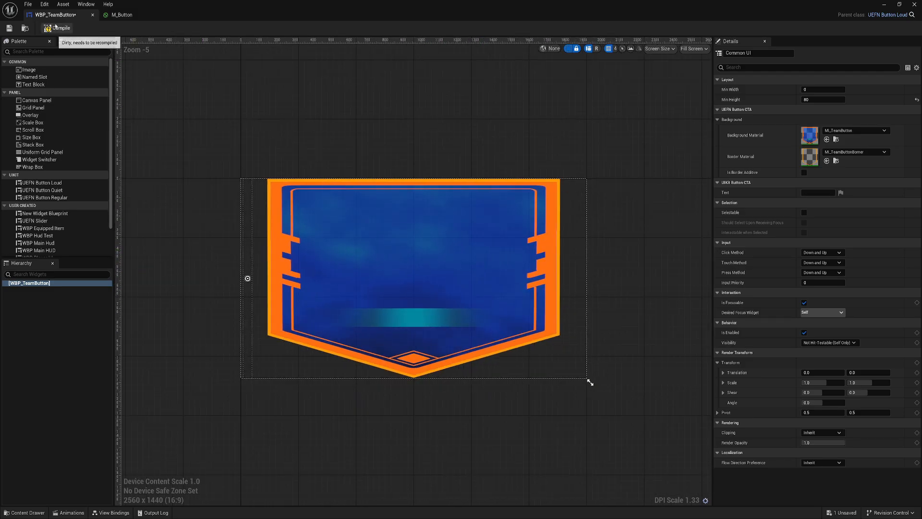
left_click(56, 30)
left_click(8, 28)
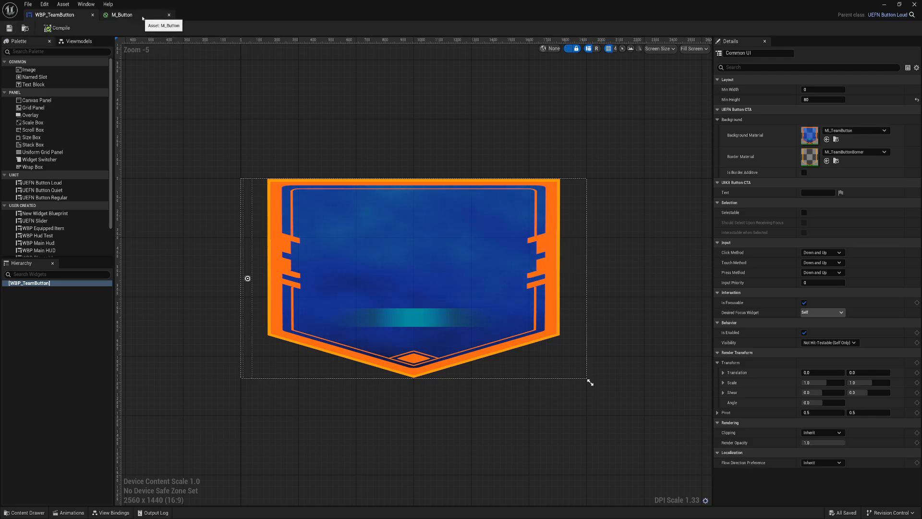
Close the M_Button and WBP_TeamButton editors to get back to the Prototypes level.
left_click(136, 15)
left_click(169, 16)
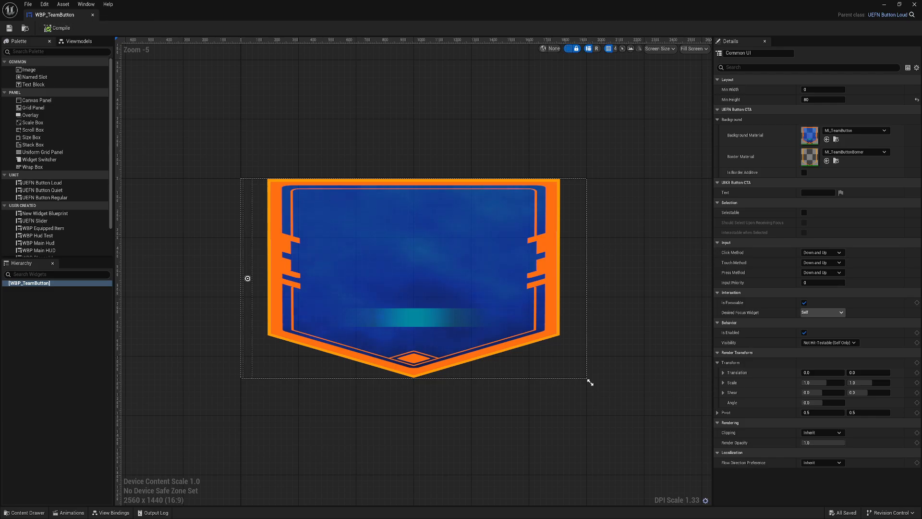
left_click(93, 15)
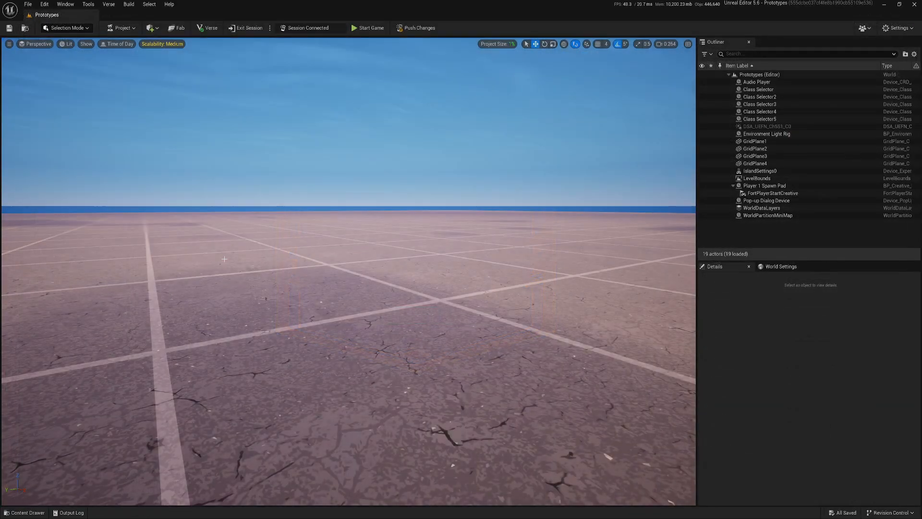
Open the T_TeamLogos_Atlas texture, examine its team logos and their layout up close, and close it.
left_click(34, 513)
double_click(344, 401)
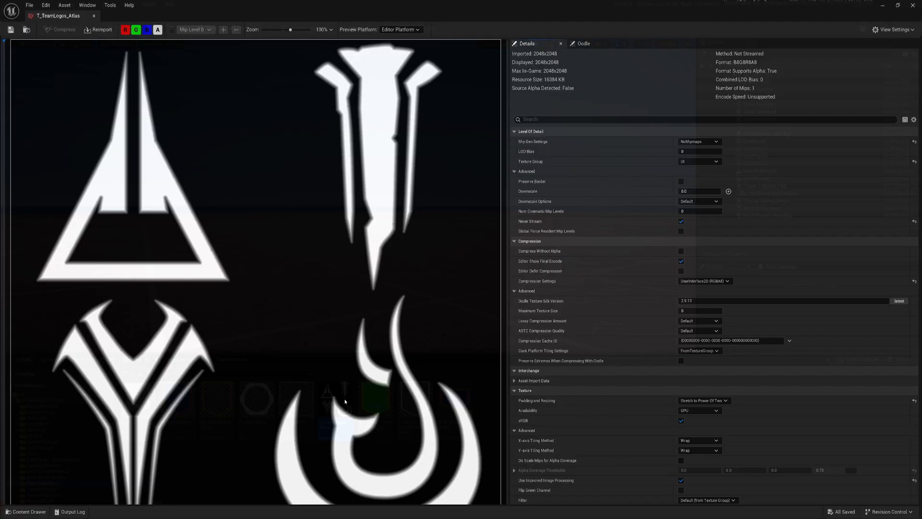
scroll(302, 269, "down", 3)
scroll(250, 266, "up", 5)
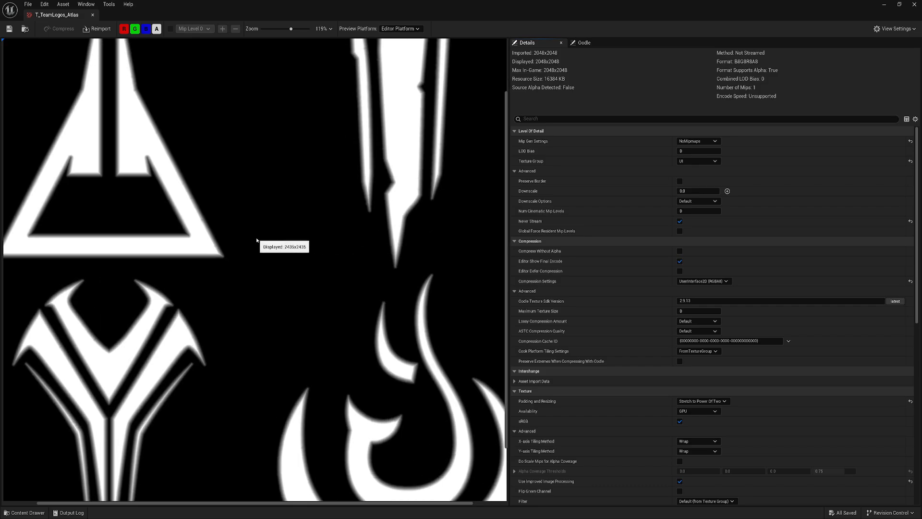
scroll(259, 243, "down", 1)
scroll(153, 332, "up", 2)
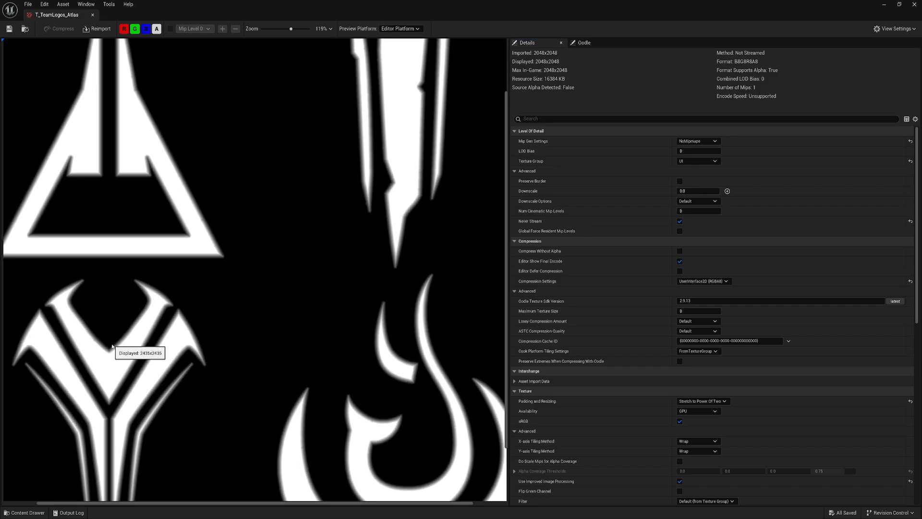
scroll(168, 336, "down", 5)
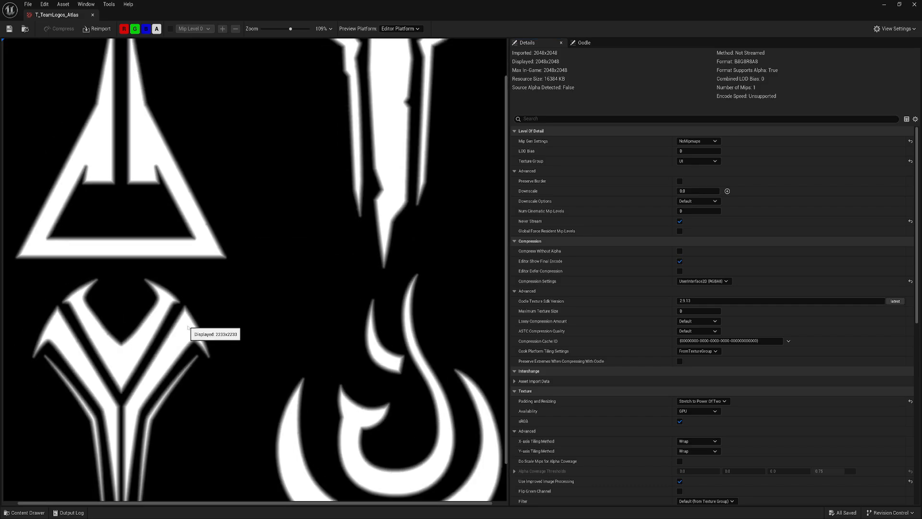
left_click(93, 15)
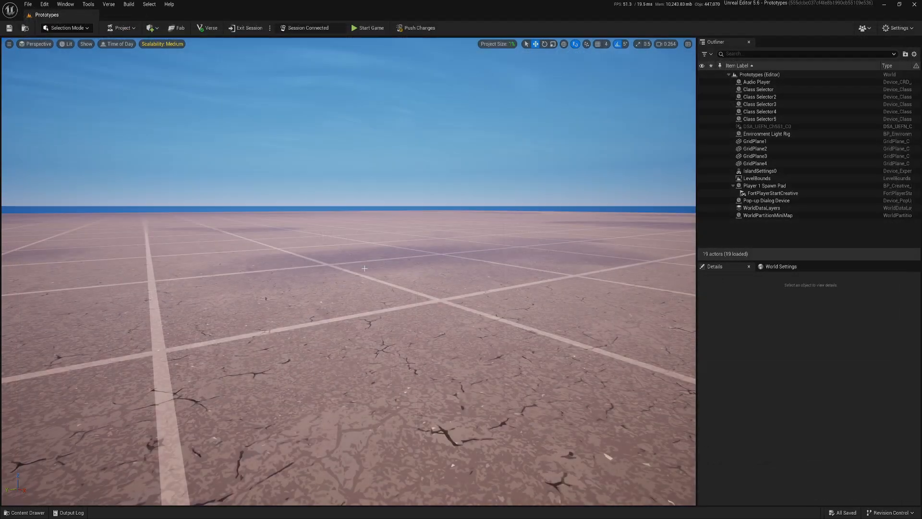
Create a new material named M_TeamsLogo in the TeamSelection folder and open it for editing.
left_click(24, 513)
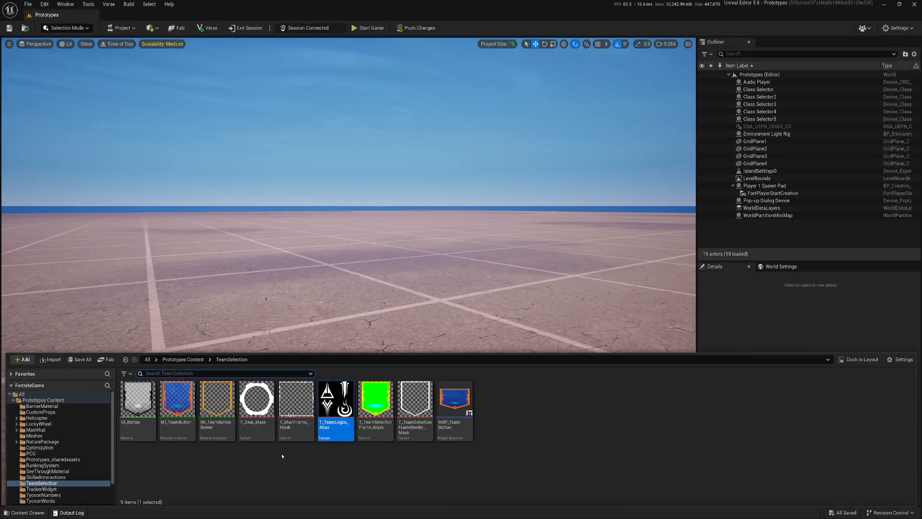
left_click(309, 470)
right_click(510, 407)
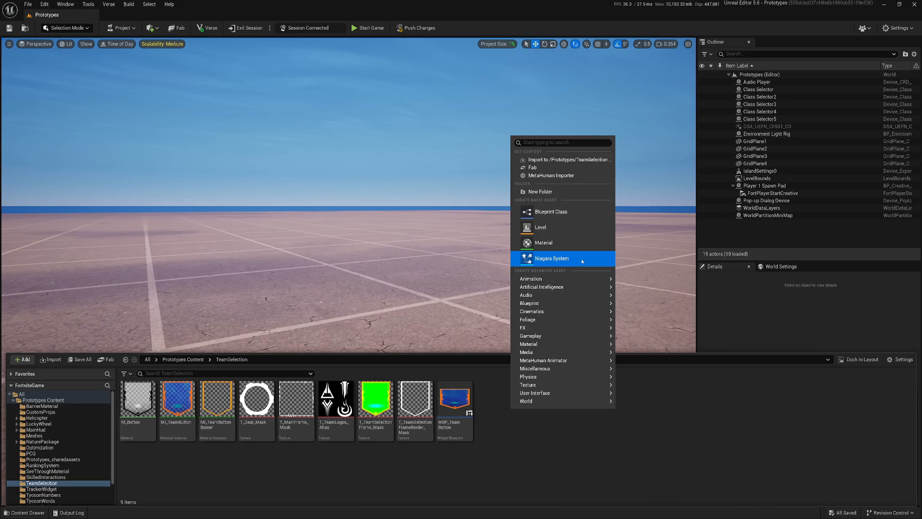
left_click(567, 242)
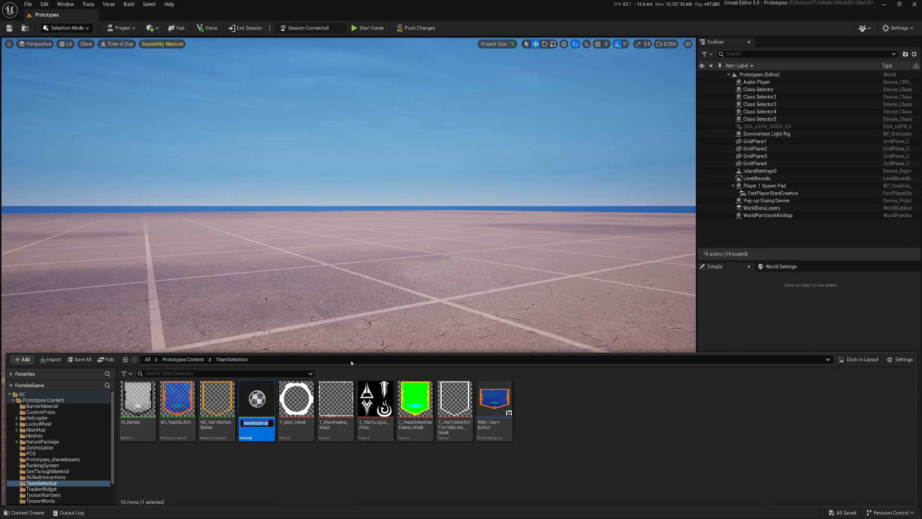
type("M_Tean")
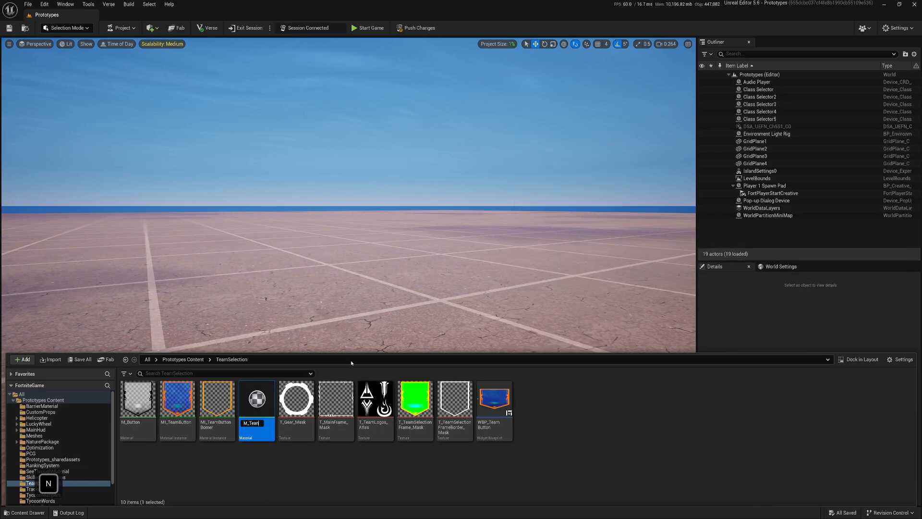
key("BackSpace")
type("m")
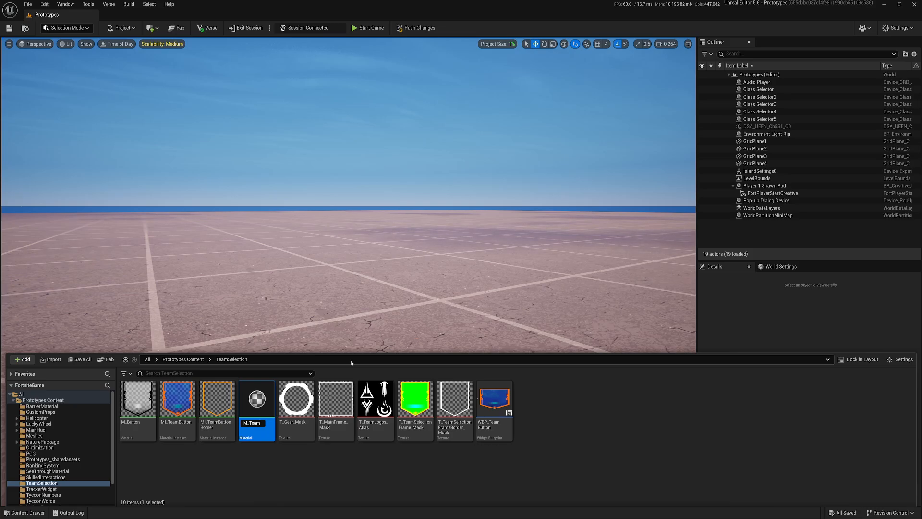
type("sLogo")
key("Return")
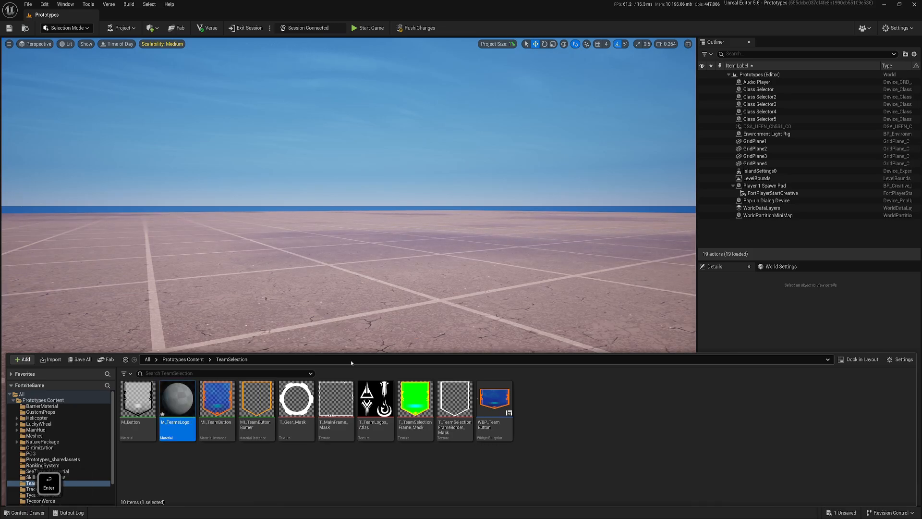
key("Return")
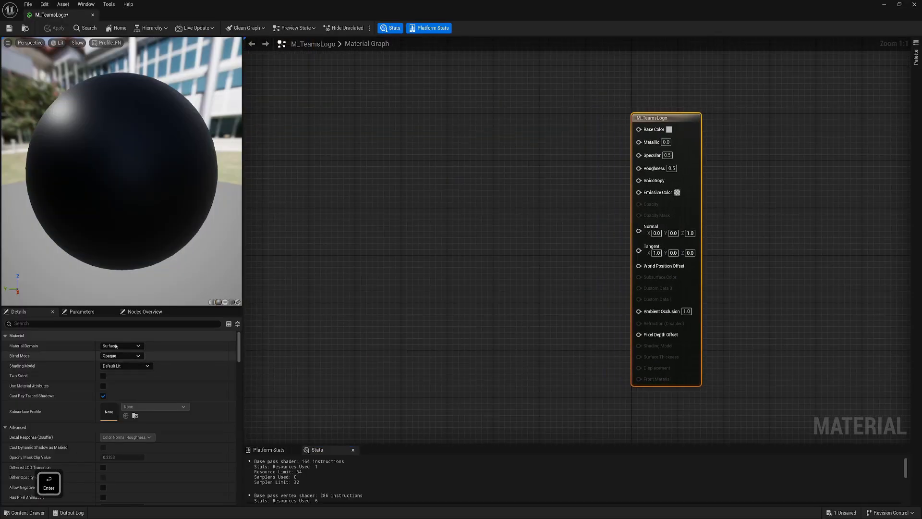
Set the material's domain to User Interface and its blend mode to Translucent.
left_click(120, 345)
left_click(118, 387)
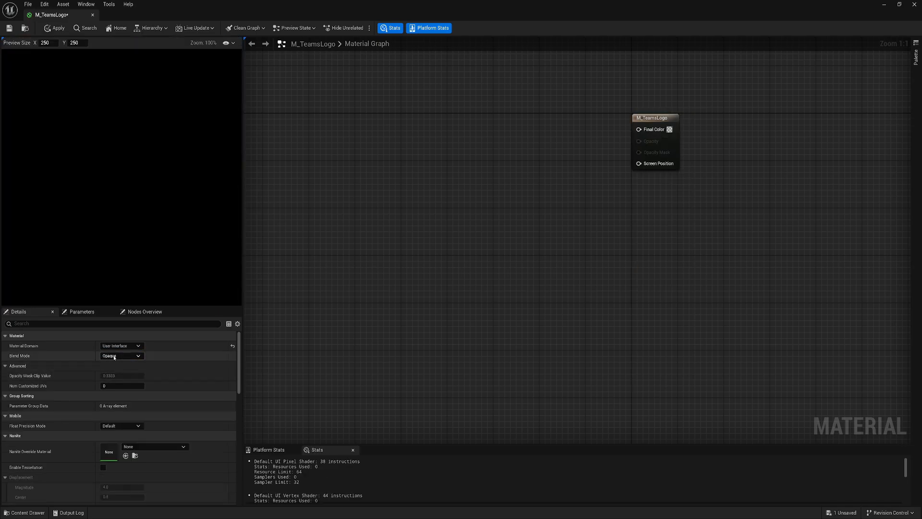
left_click(120, 355)
left_click(115, 376)
Add a FlipBook node to the material graph, well ahead of the output node.
right_click_drag(344, 228, 431, 304)
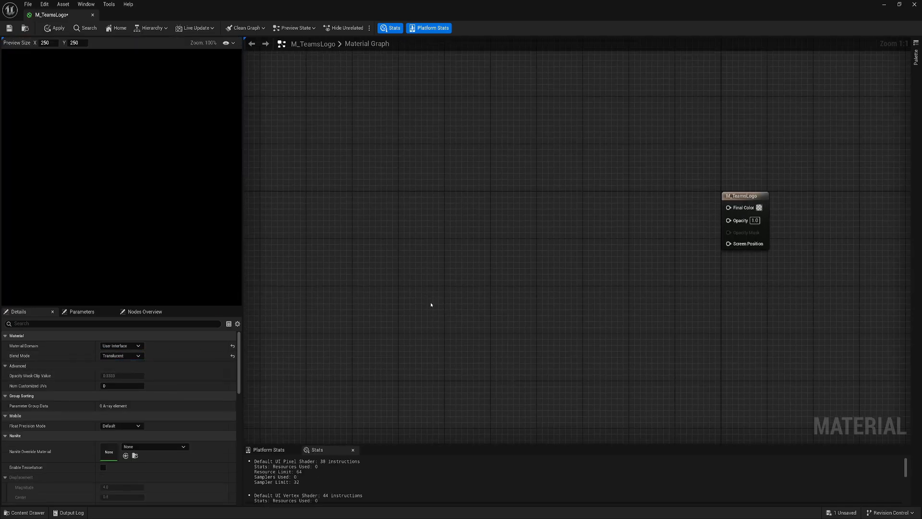
right_click(360, 188)
type("flip")
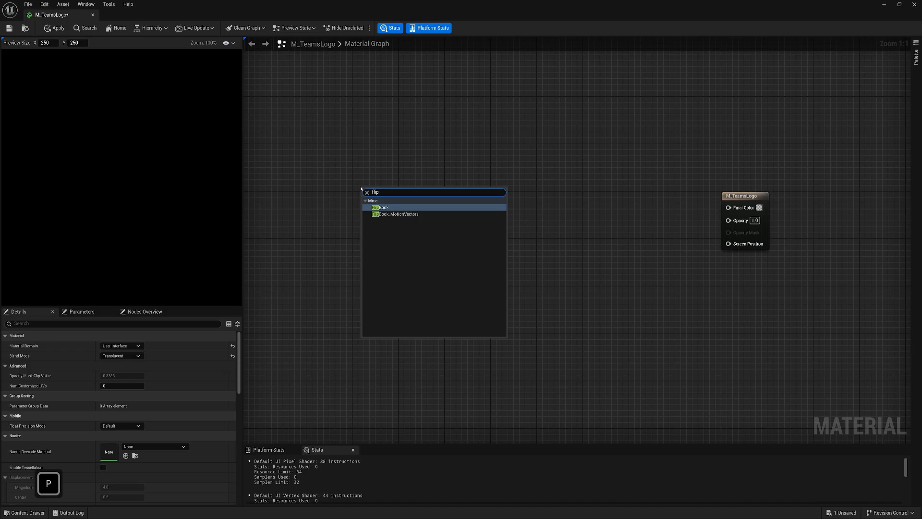
left_click(418, 208)
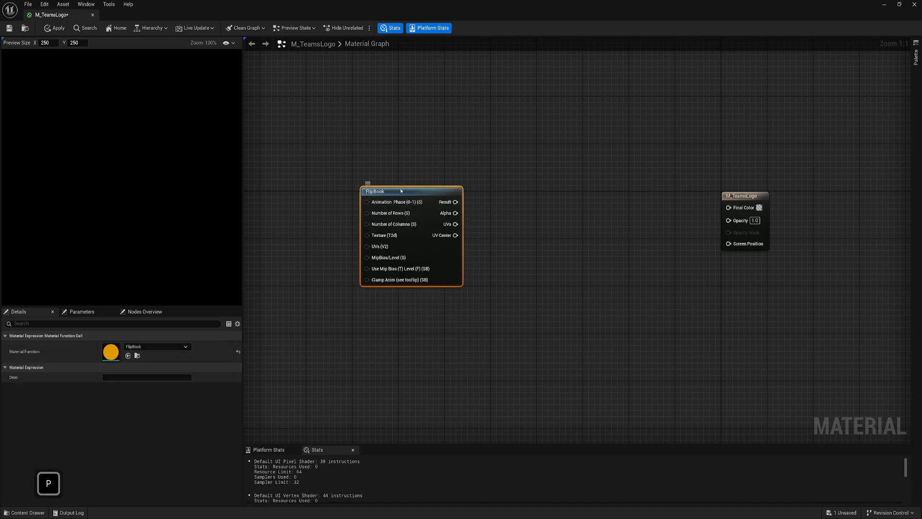
Add two scalar parameters named Rows and Columns, stacked one above the other before the FlipBook node.
right_click_drag(286, 213, 421, 229)
right_click(356, 235)
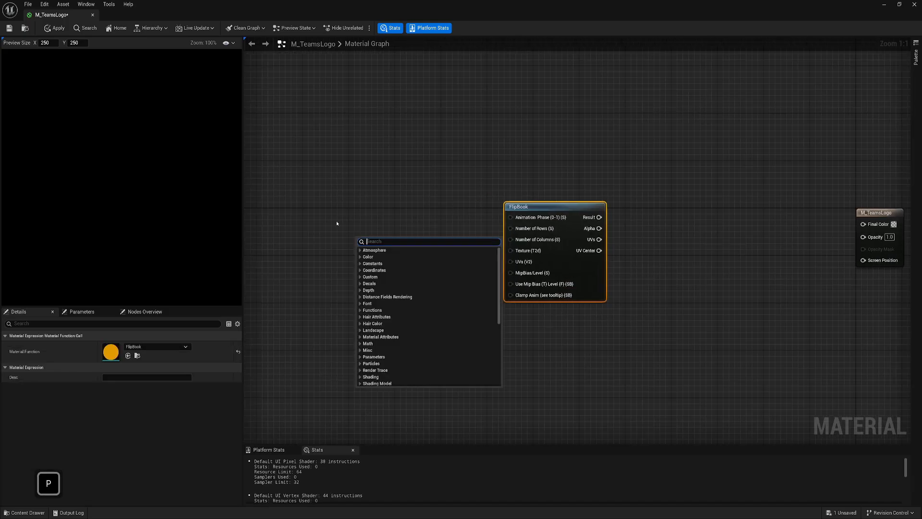
left_click(313, 234)
left_click(304, 231)
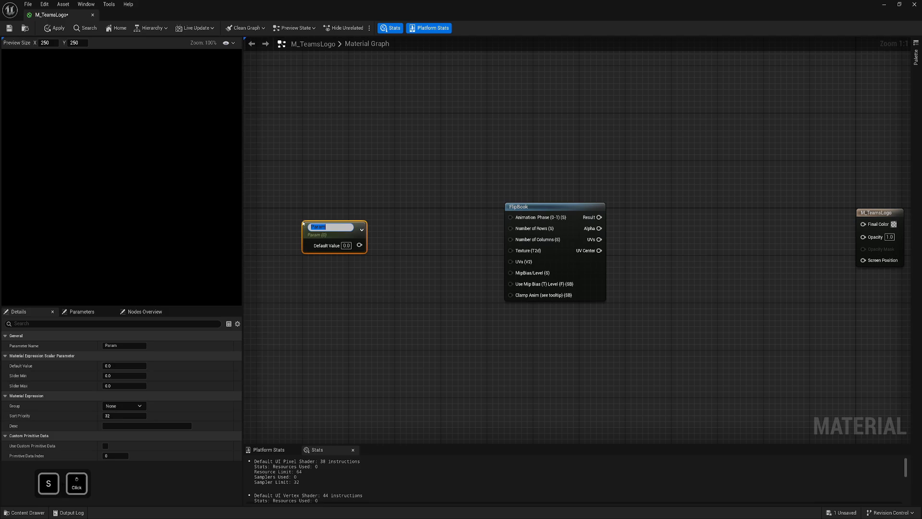
type("Rows")
key("Return")
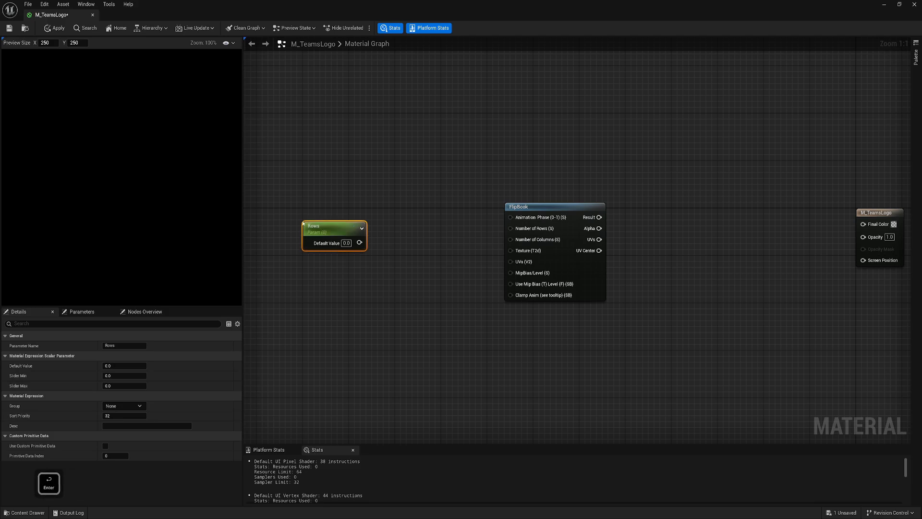
left_click(317, 271)
type("Co")
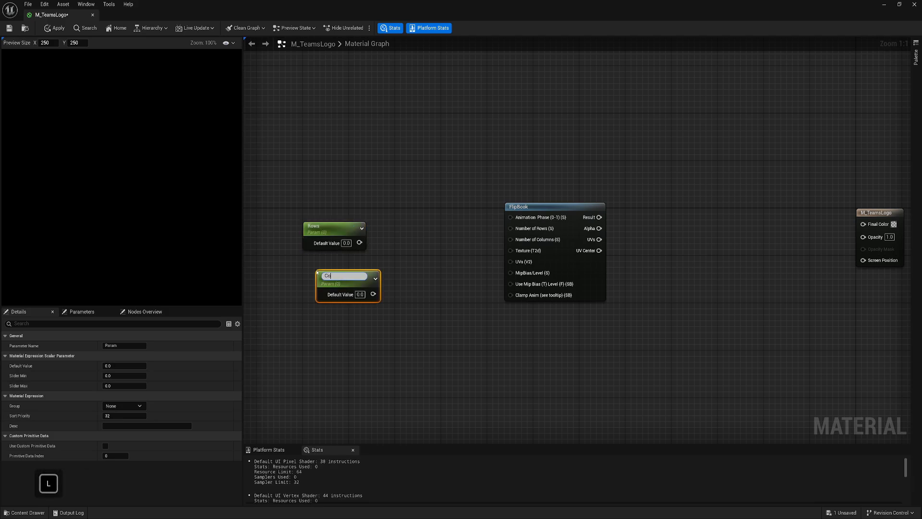
type("lumns")
key("Return")
left_click_drag(331, 273, 319, 259)
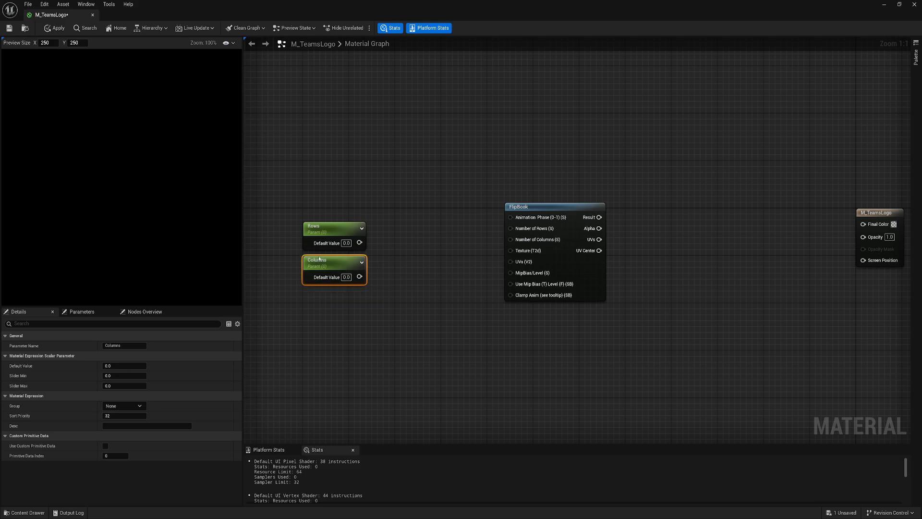
Set the default values of Rows and Columns to 2 and move both parameters farther from the FlipBook node.
type("2")
left_click(346, 277)
type("2")
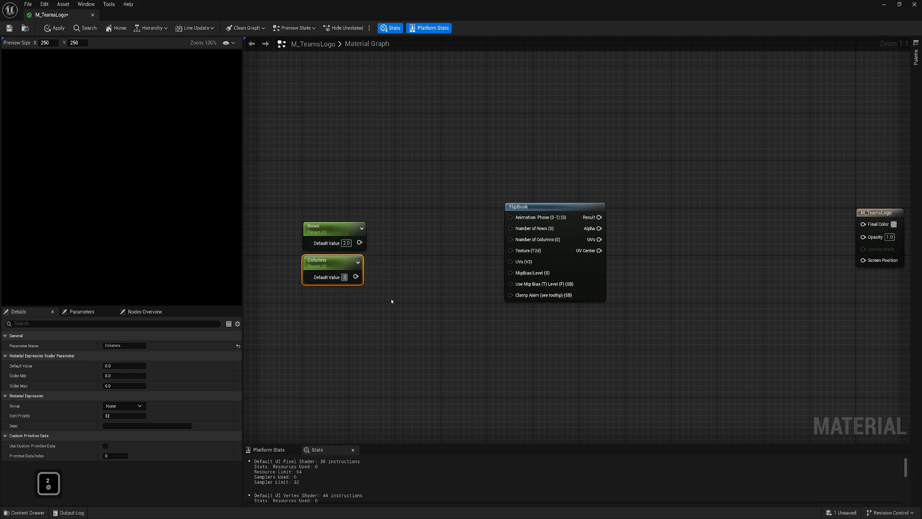
left_click(391, 300)
right_click_drag(351, 317, 454, 317)
left_click_drag(402, 312, 445, 218)
left_click_drag(449, 227, 339, 226)
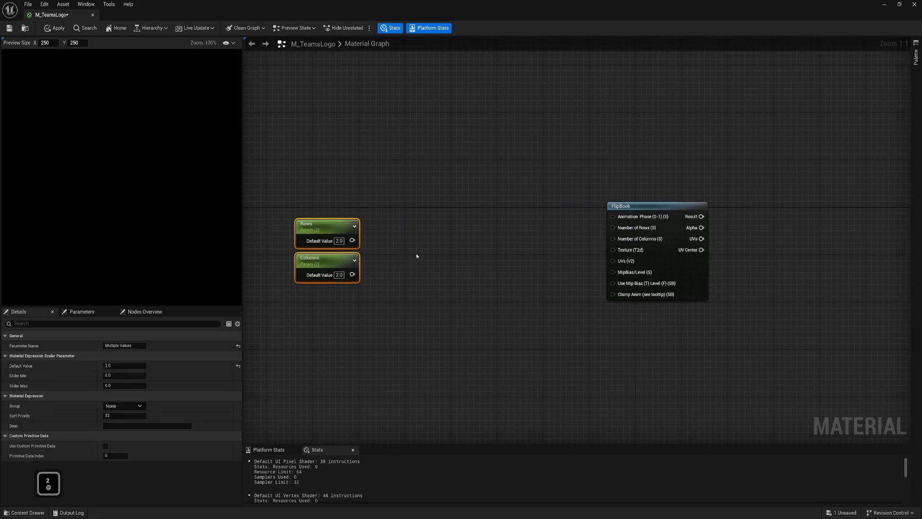
Wire Rows and Columns to FlipBook's Number of Rows and Number of Columns, and multiply the two in a new Multiply node.
left_click(417, 245)
key("m")
left_click(418, 245)
left_click_drag(419, 244, 399, 173)
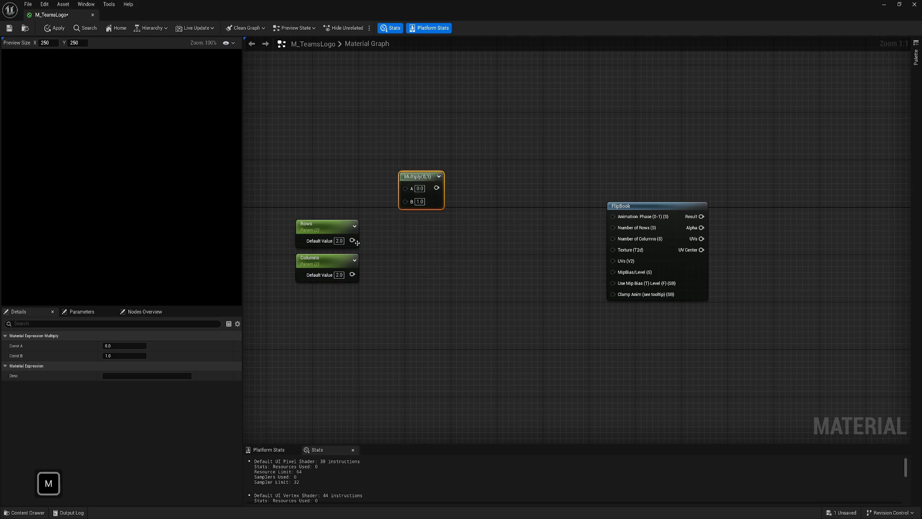
left_click_drag(352, 240, 352, 274)
left_click_drag(352, 240, 405, 188)
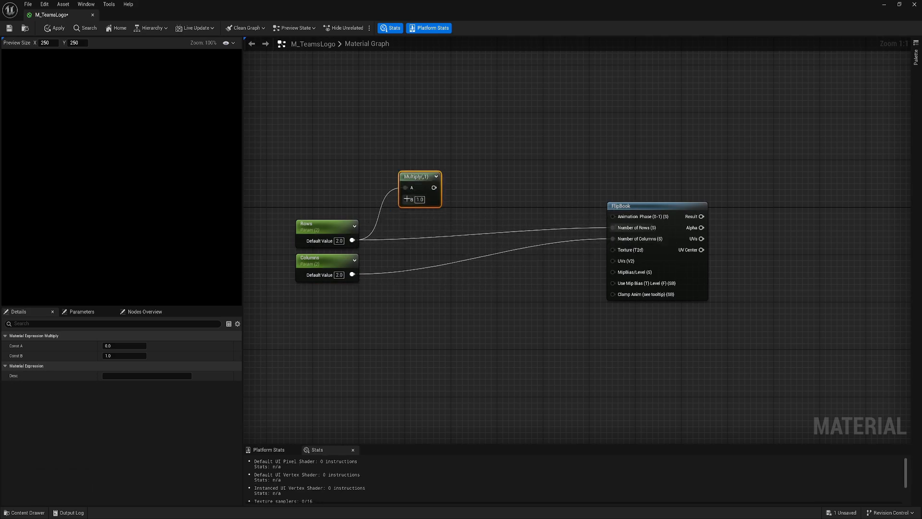
left_click_drag(352, 274, 401, 184)
left_click_drag(406, 204, 452, 193)
left_click(513, 183)
Add a Divide node that divides 1 by the product of Rows and Columns.
right_click_drag(489, 168, 465, 196)
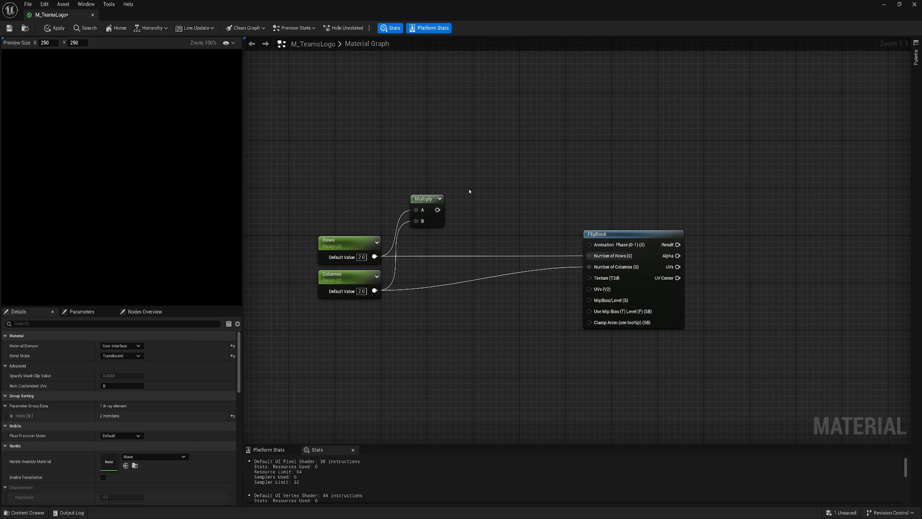
key("d")
left_click(469, 191)
left_click_drag(438, 210, 478, 182)
right_click_drag(393, 189, 365, 178)
right_click_drag(552, 194, 513, 190)
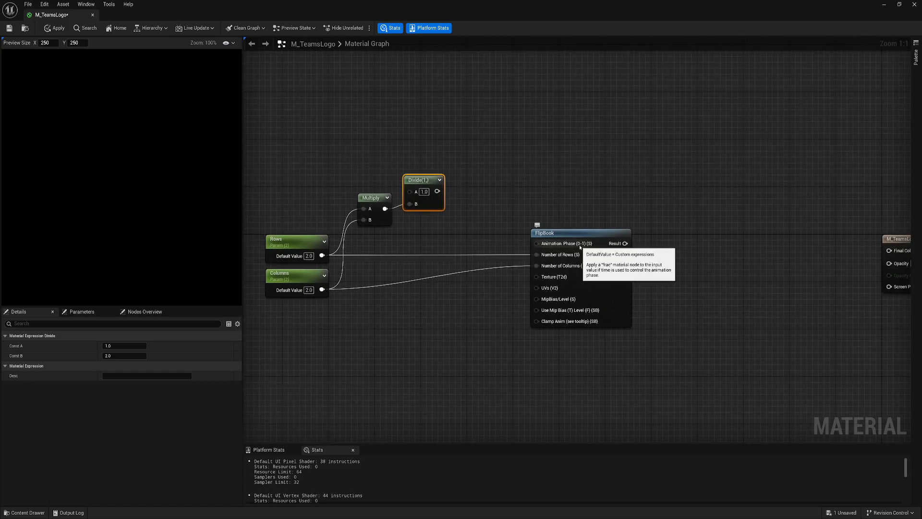
right_click_drag(465, 221, 485, 224)
left_click_drag(310, 226, 351, 319)
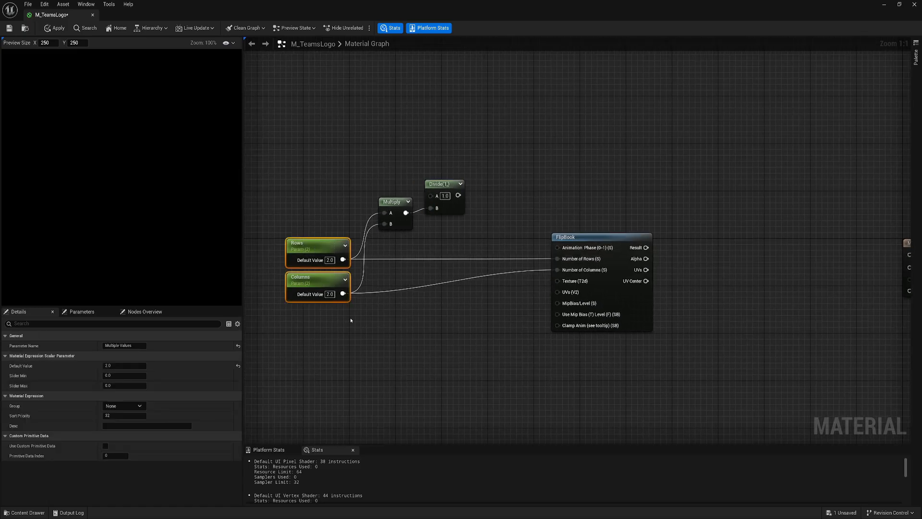
left_click(447, 184)
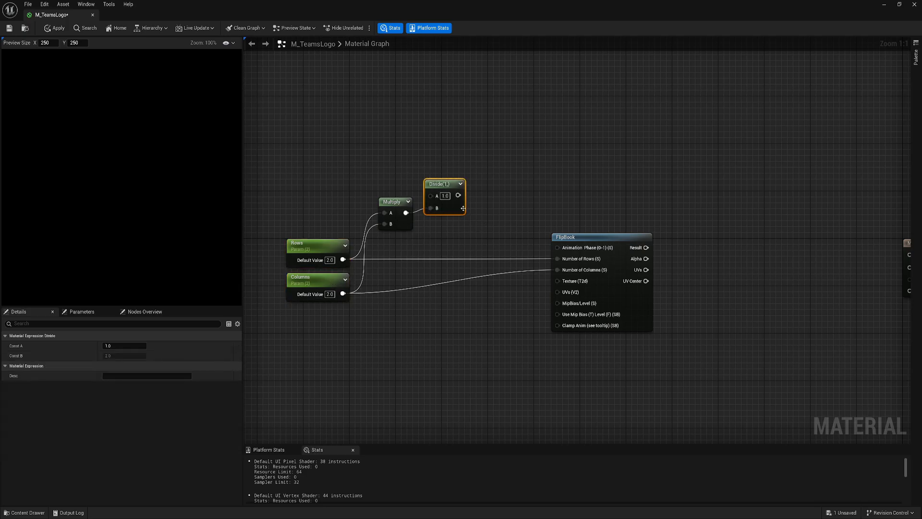
right_click_drag(491, 206, 442, 232)
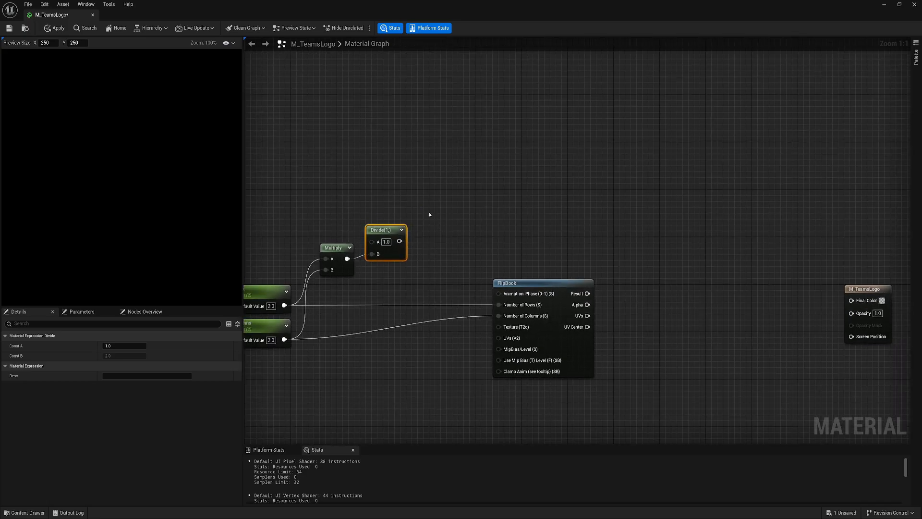
Multiply the Divide result by a new scalar parameter named LogoIndex, using a second Multiply node.
left_click(426, 224)
left_click_drag(399, 241, 445, 223)
right_click_drag(395, 196, 445, 211)
key("s")
left_click(388, 208)
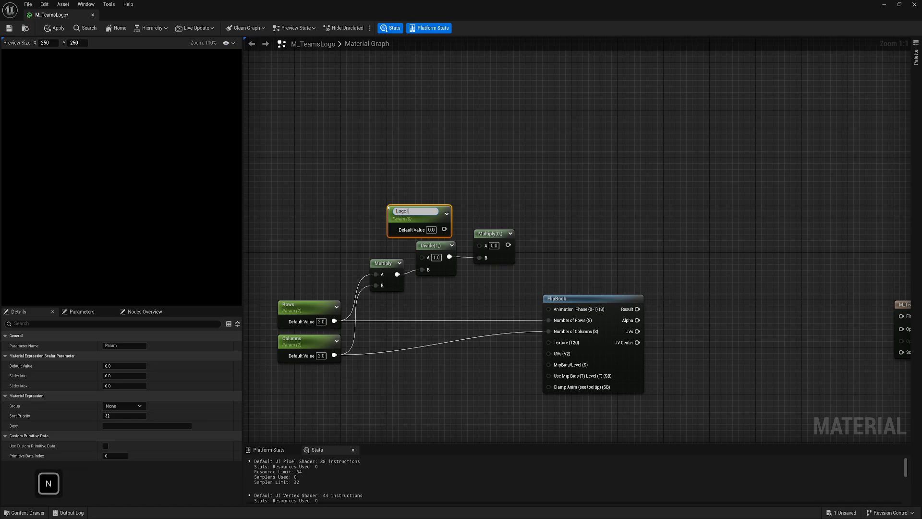
type("LogoIndex")
key("Return")
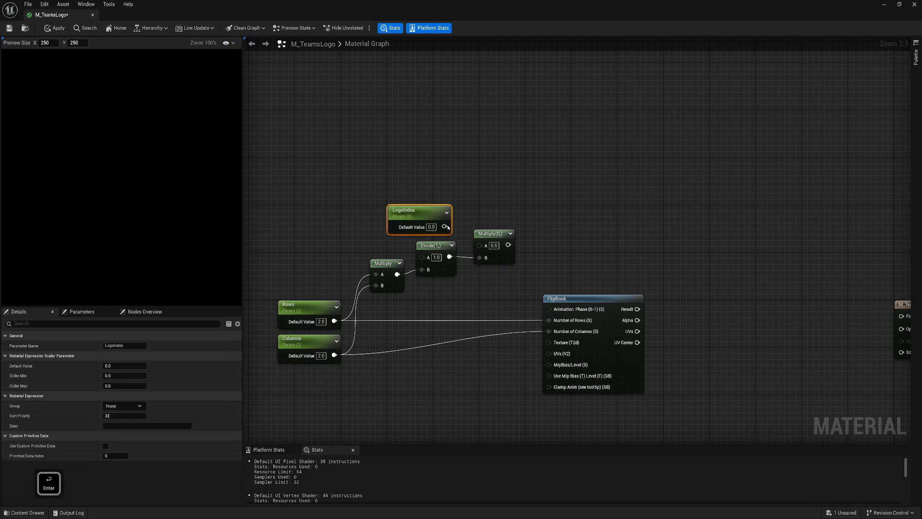
left_click_drag(445, 226, 479, 245)
left_click_drag(412, 211, 418, 211)
left_click(496, 230)
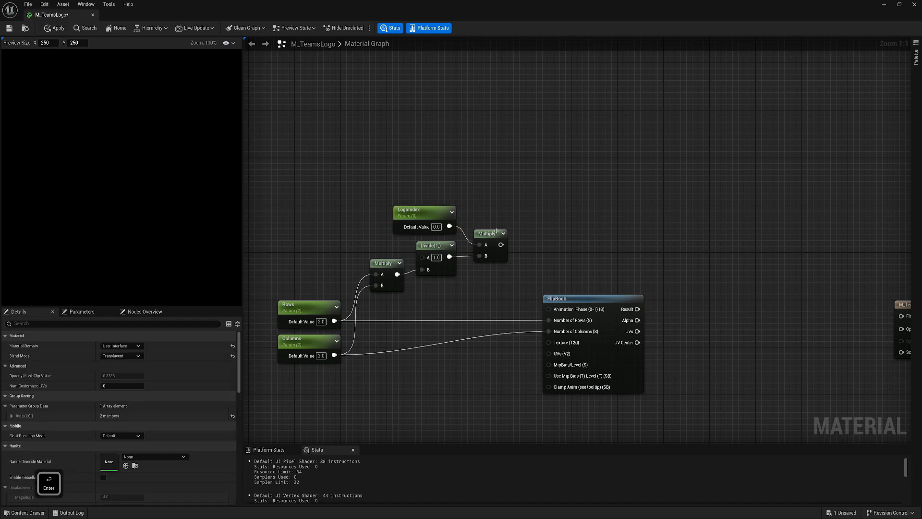
Connect the LogoIndex Multiply result to FlipBook's Animation Phase input and tidy the surrounding node positions.
left_click(496, 231)
right_click_drag(568, 236, 534, 221)
left_click_drag(467, 229, 516, 294)
left_click_drag(426, 245, 478, 250)
left_click_drag(457, 220, 457, 238)
left_click(656, 234)
right_click_drag(657, 234, 520, 167)
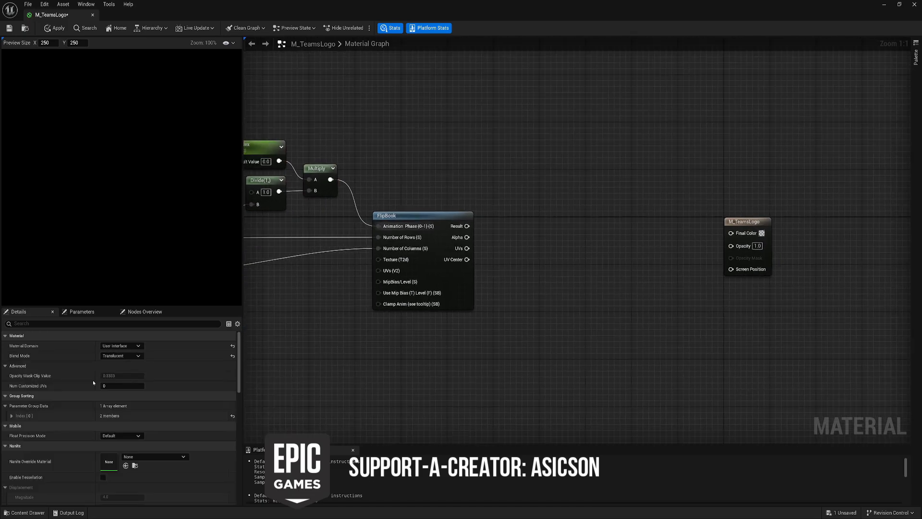
Add the T_TeamLogos_Atlas texture as a Texture Sample and feed its UVs from the FlipBook's UVs output.
left_click(25, 513)
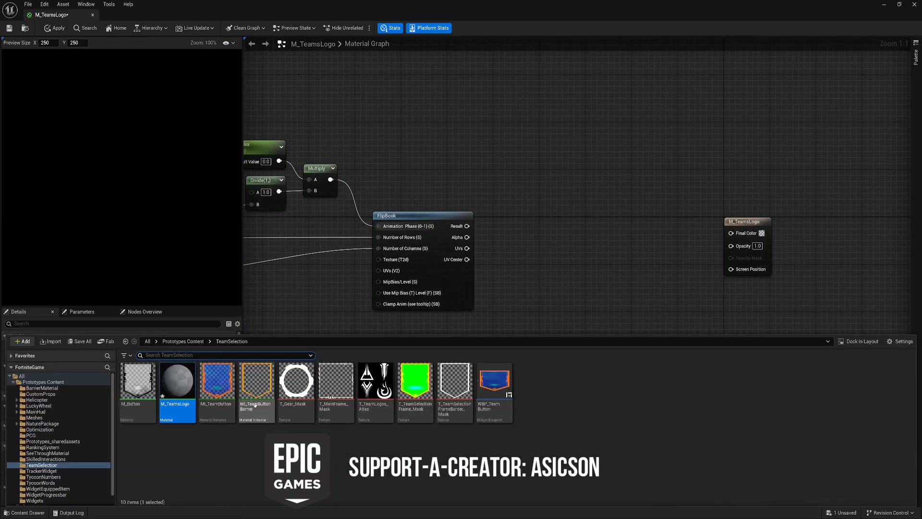
left_click_drag(375, 383, 564, 221)
right_click_drag(478, 240, 427, 237)
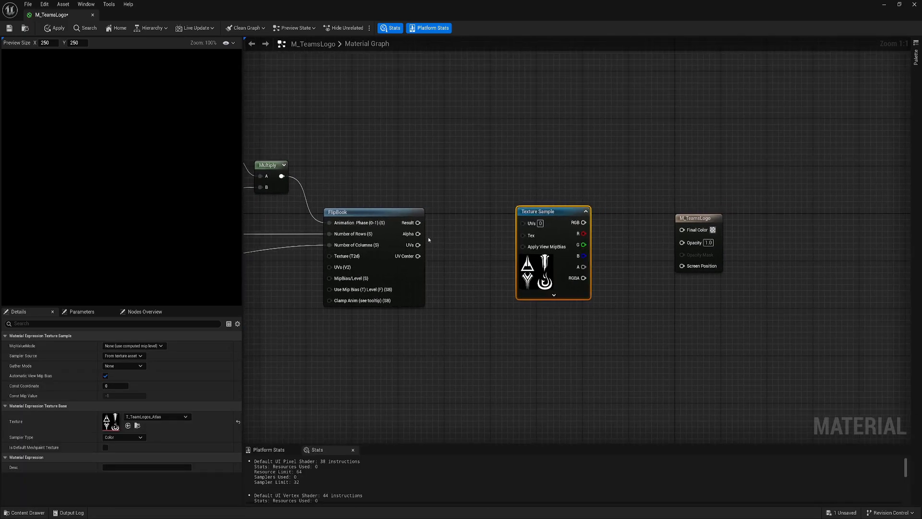
left_click_drag(417, 245, 474, 236)
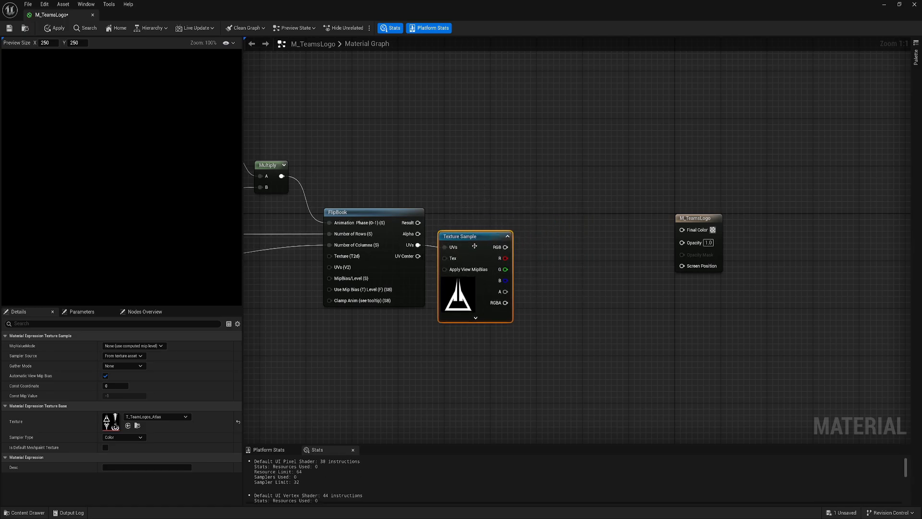
Set the logo Texture Sample's sampler source to Shared: Wrap.
right_click_drag(481, 305, 519, 252)
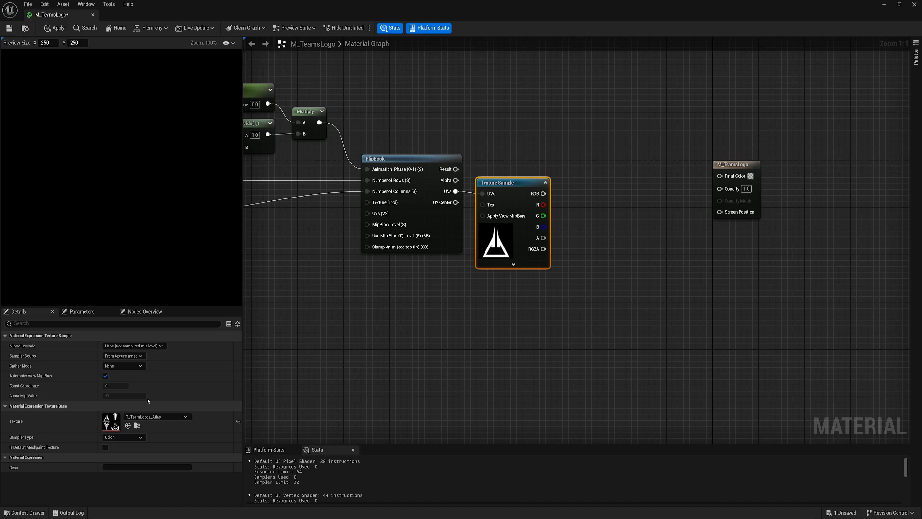
left_click(123, 355)
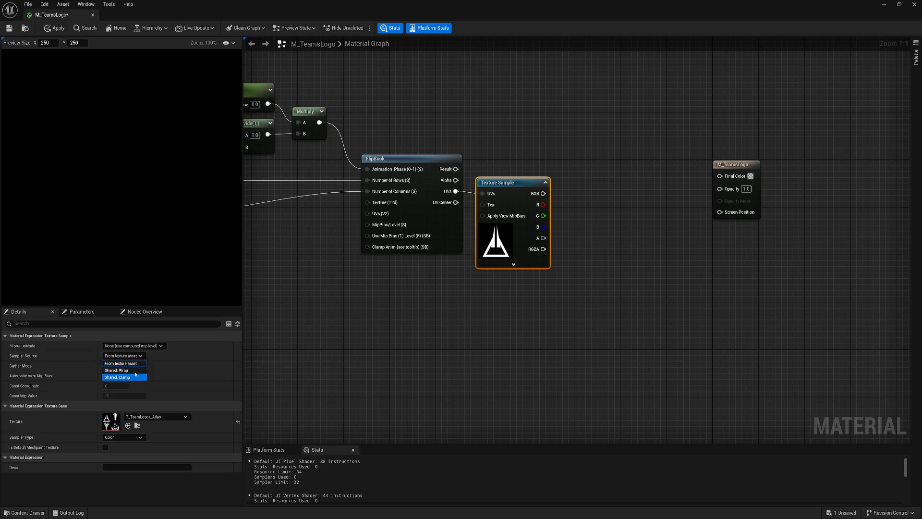
left_click(122, 370)
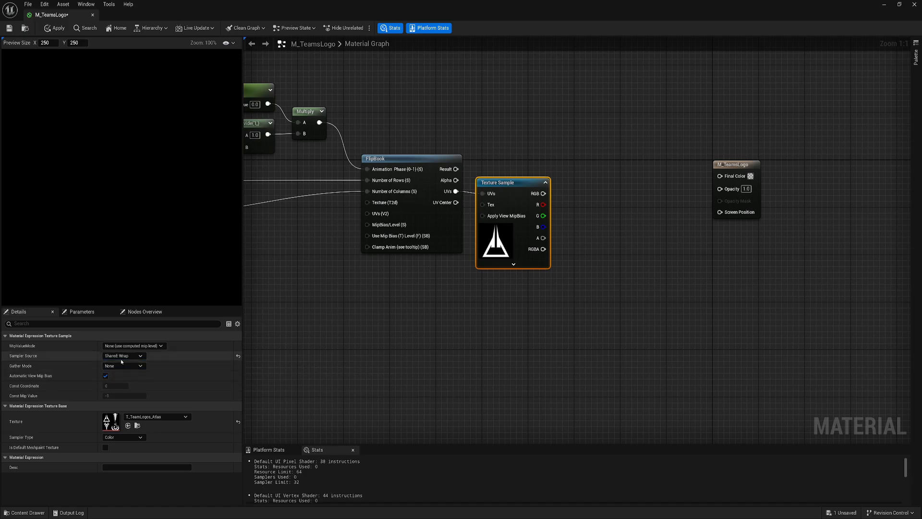
Try LogoIndex default values 1 through 6 to check the logo in the Texture Sample preview, and restore the default to 0.
right_click_drag(490, 304, 463, 344)
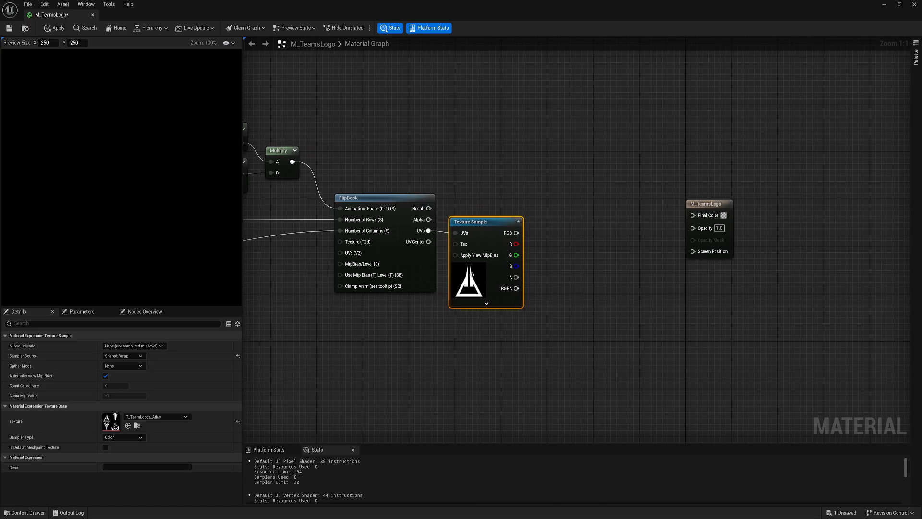
left_click_drag(472, 275, 479, 270)
scroll(504, 282, "up", 1, "ctrl")
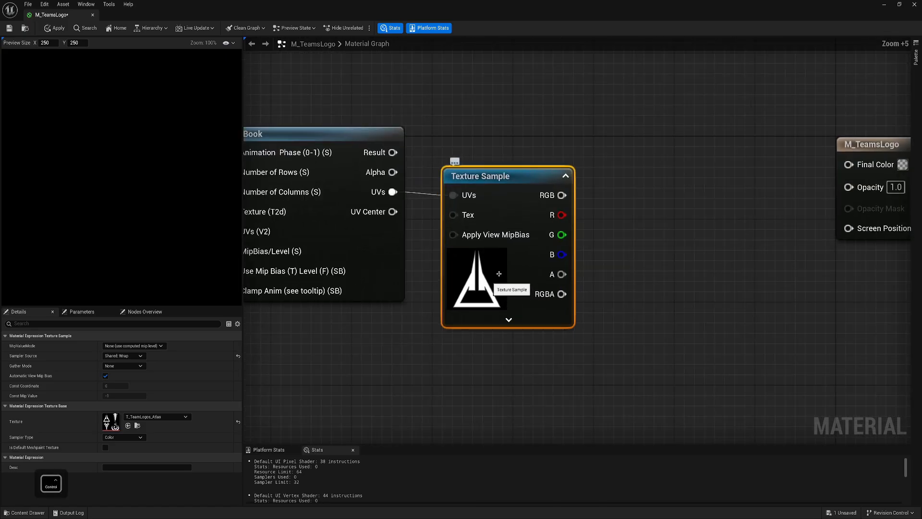
scroll(477, 379, "up", 4, "ctrl")
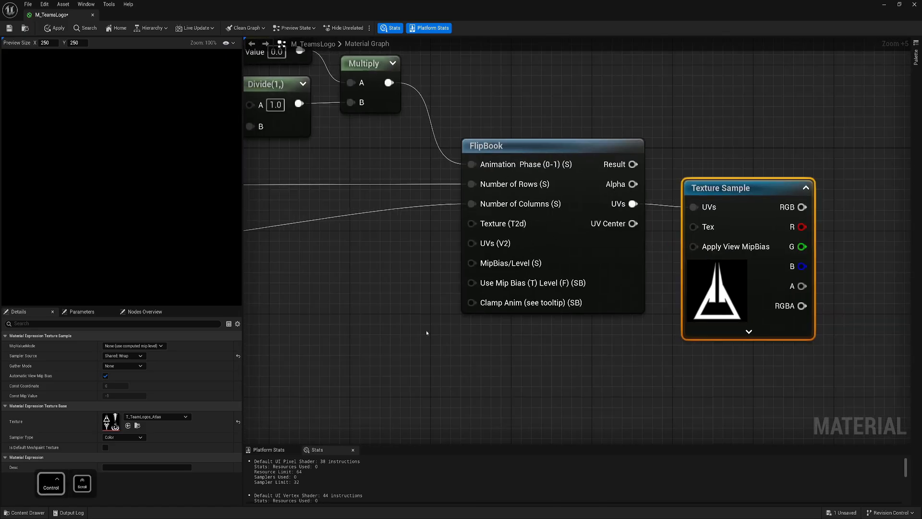
middle_click_drag(425, 330, 448, 346)
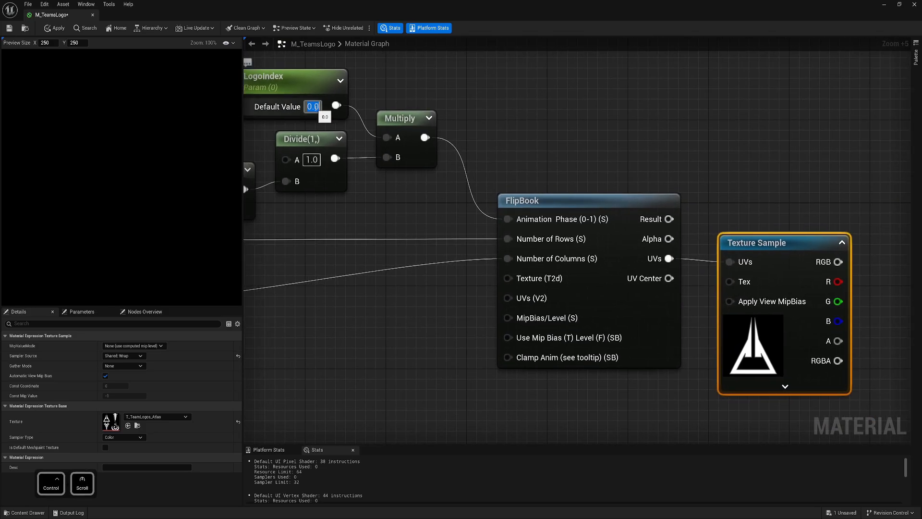
type("1")
key("Return")
type("2")
key("Return")
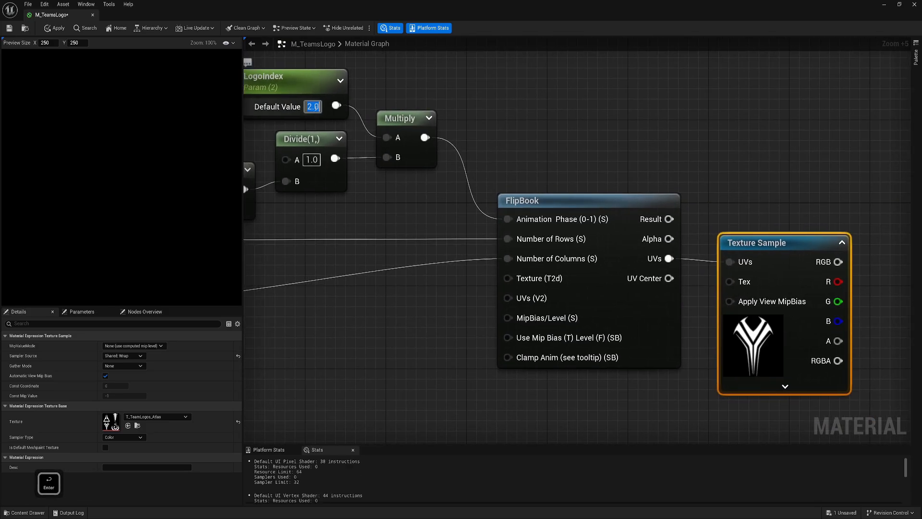
type("3")
key("Return")
type("4")
key("Return")
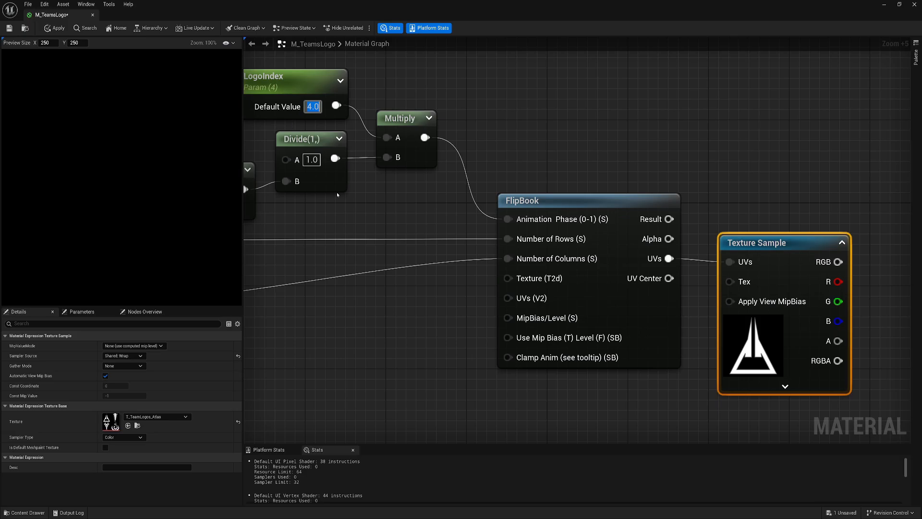
type("5")
key("Return")
type("6")
key("Return")
type("0")
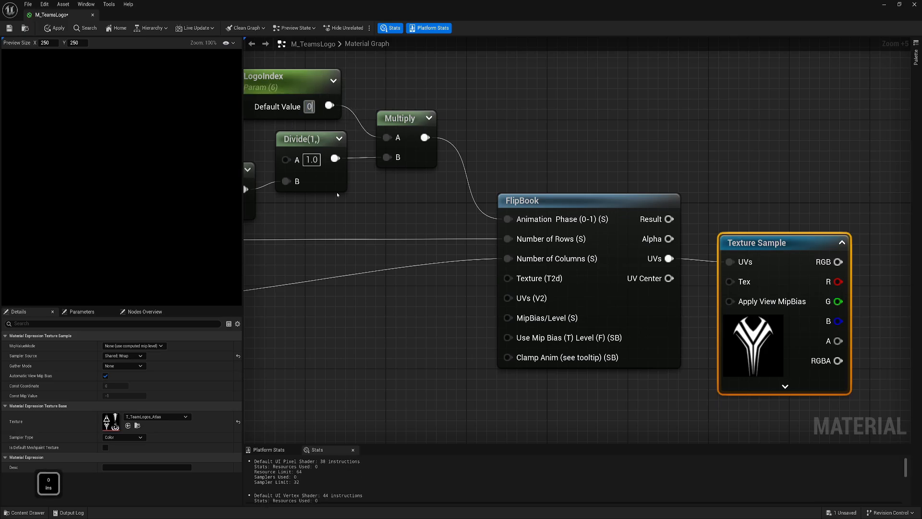
key("Return")
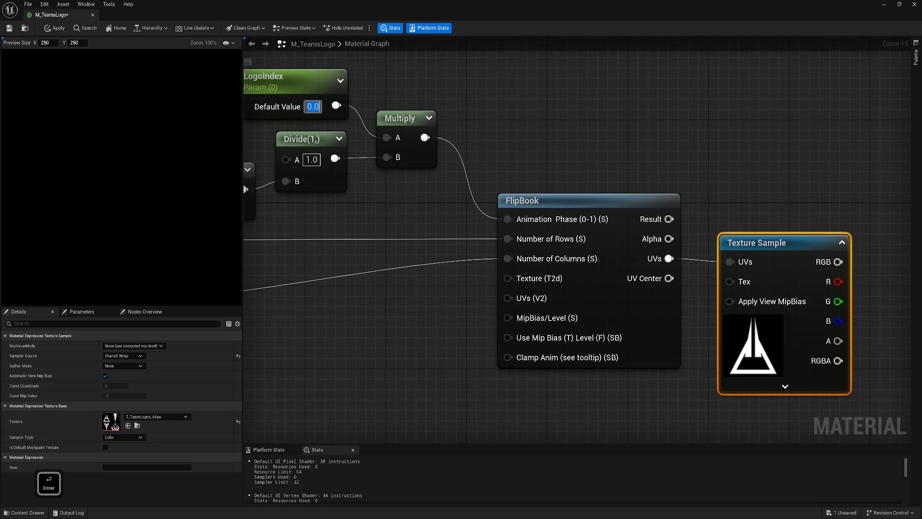
Add a SmoothStep node between the Texture Sample and the material output, and feed its Value from the texture's R channel.
scroll(398, 174, "down", 2, "ctrl")
scroll(398, 174, "down", 5, "ctrl")
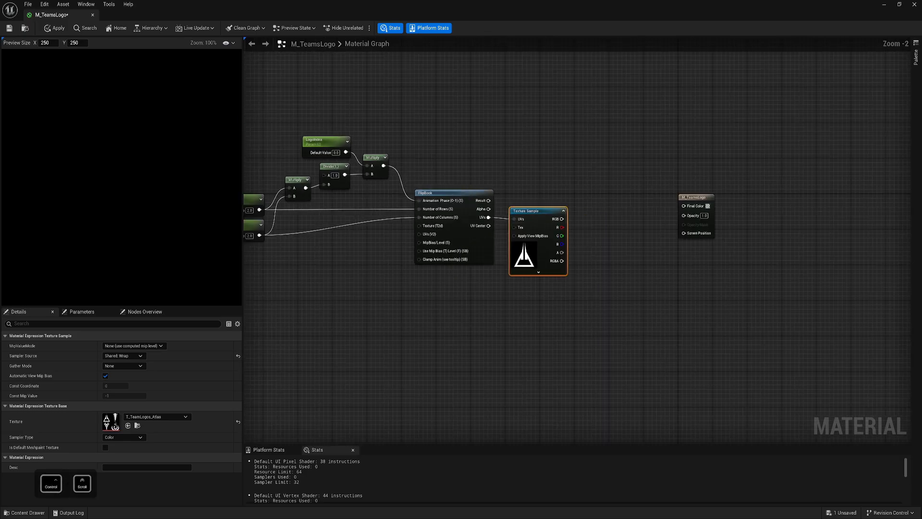
right_click_drag(622, 243, 475, 240)
scroll(474, 228, "up", 1)
right_click(472, 227)
type("s")
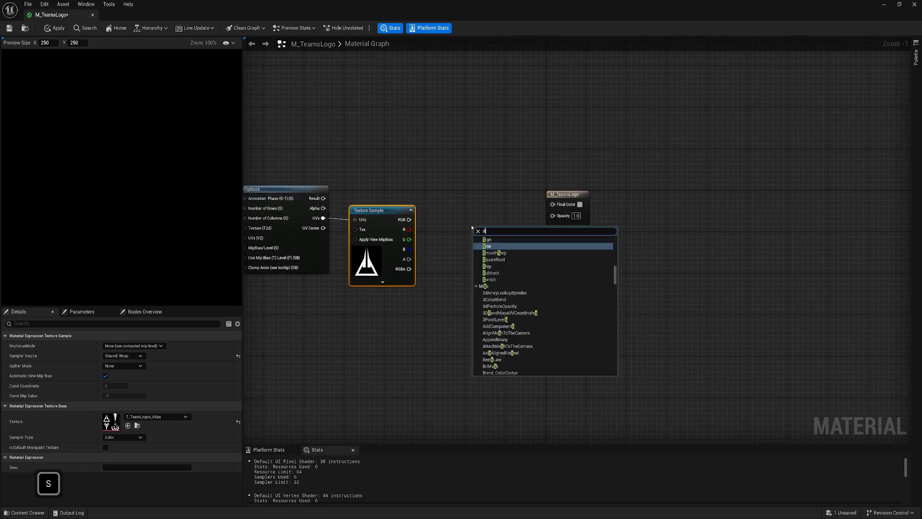
type("moo")
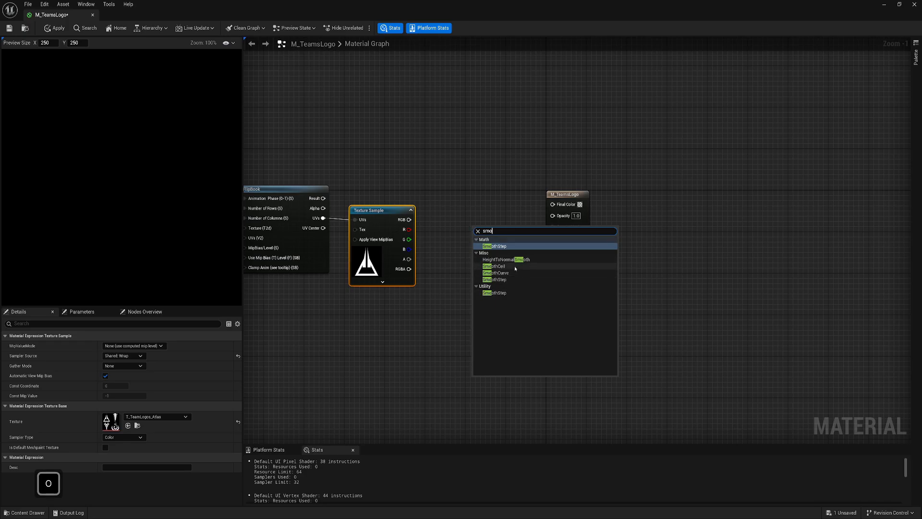
left_click(506, 250)
scroll(387, 266, "up", 1)
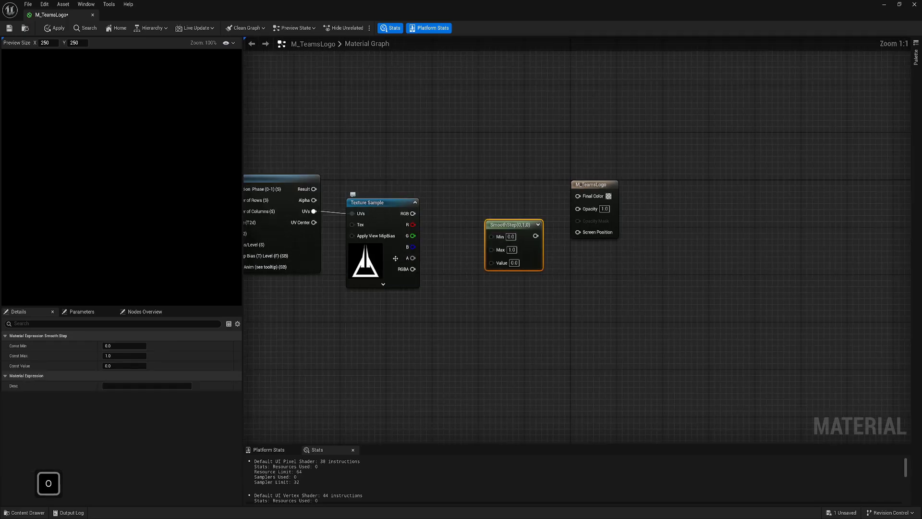
left_click_drag(410, 224, 491, 262)
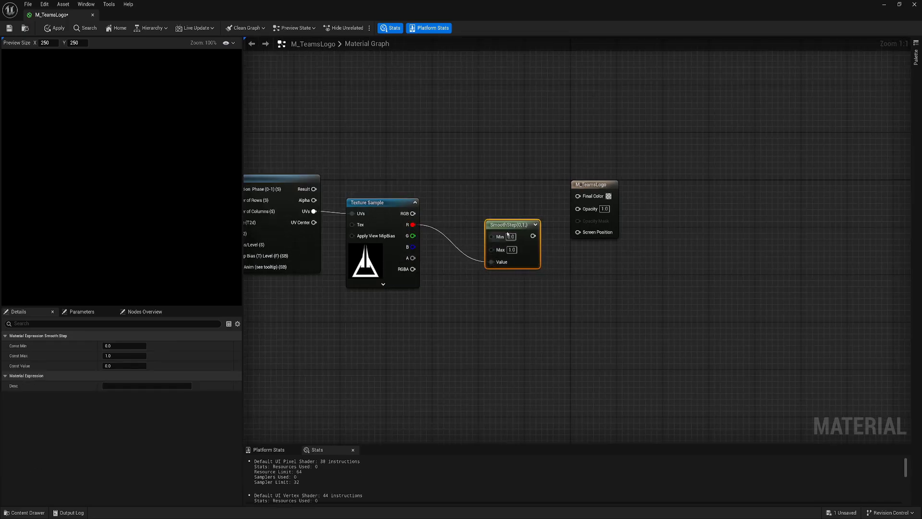
left_click_drag(507, 232, 471, 193)
Create a scalar parameter named ContrastMin and place it above the Texture Sample.
right_click_drag(422, 170, 479, 266)
key("s")
left_click(435, 245)
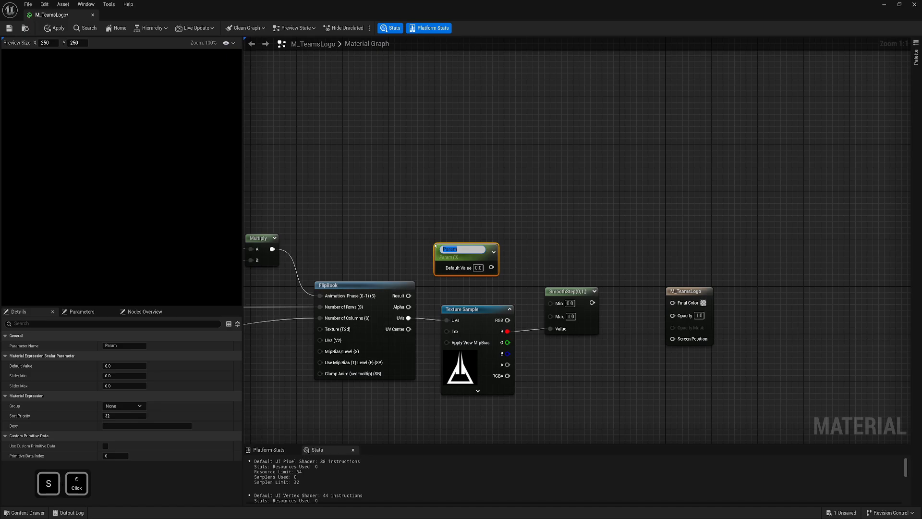
type("Cont")
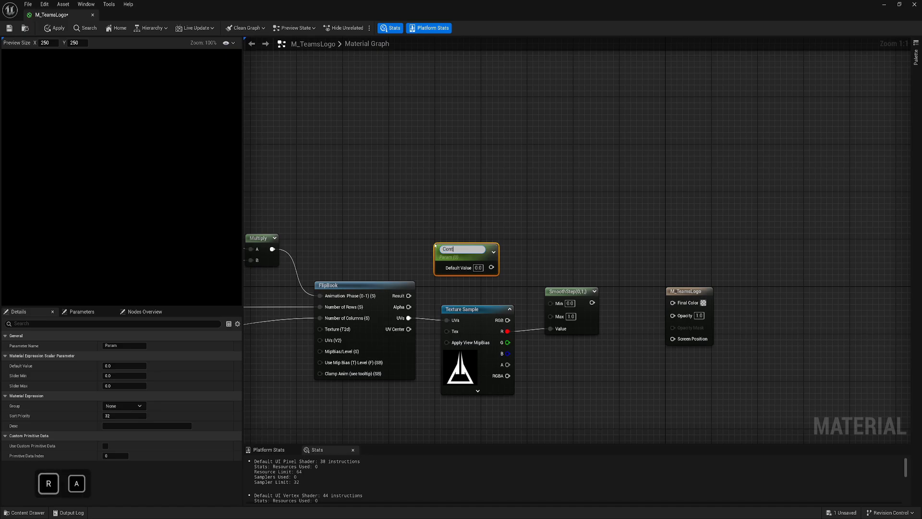
type("rastMin")
key("Return")
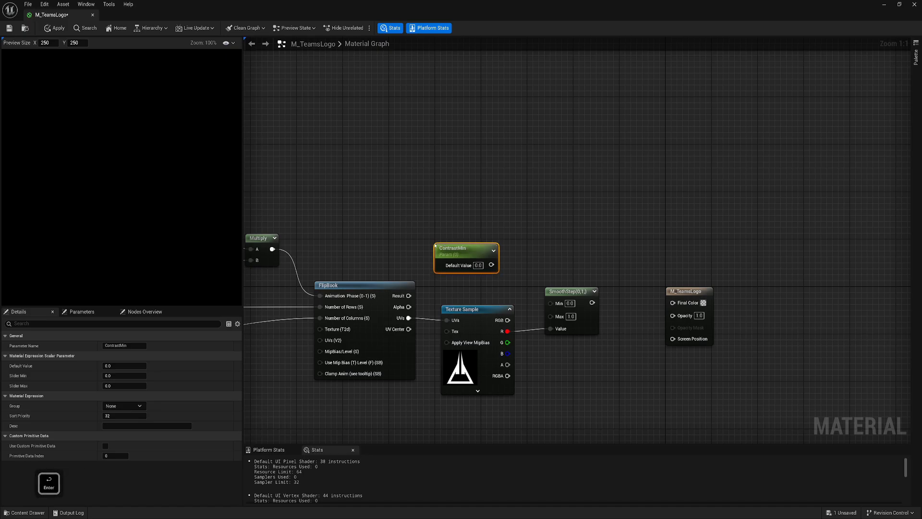
left_click_drag(467, 246, 473, 206)
Create a scalar parameter named ContrastMax below ContrastMin and set its default value to 0.15.
key("s")
left_click(448, 266)
type("Con")
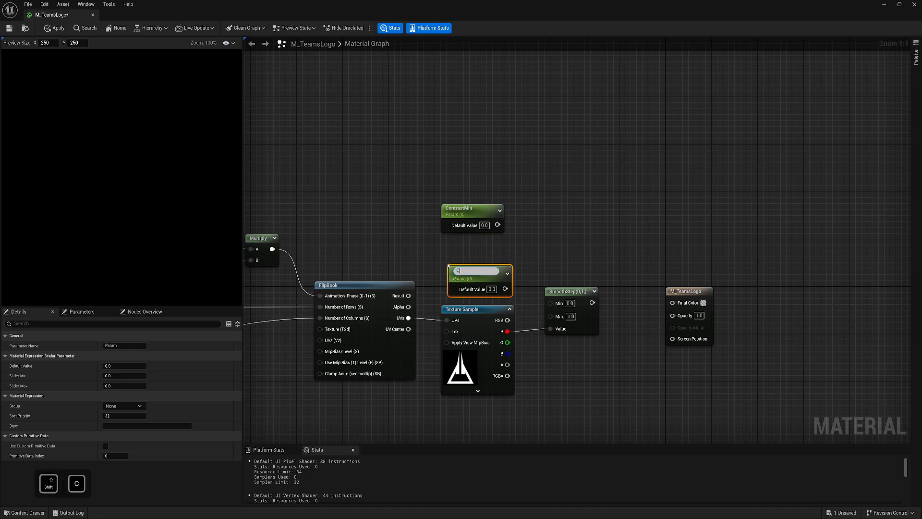
key("BackSpace")
key("BackSpace")
key("BackSpace")
type("ontrastMax")
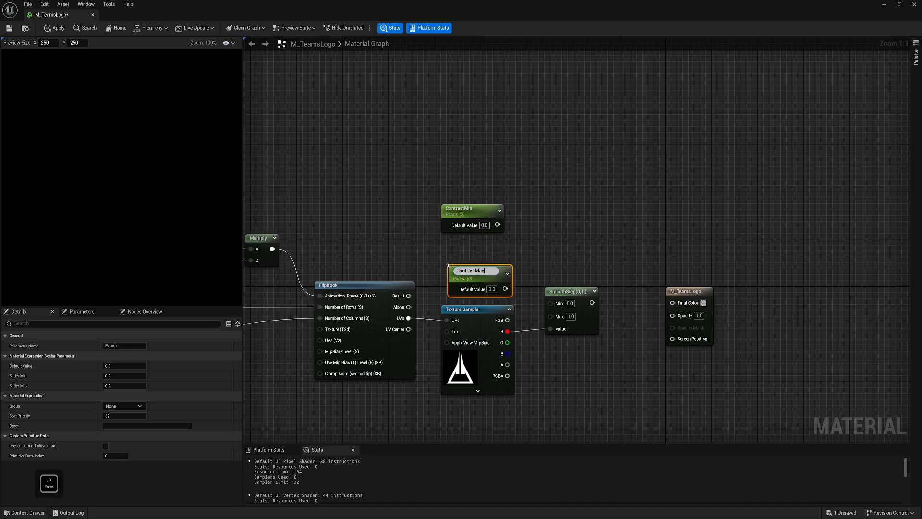
key("Return")
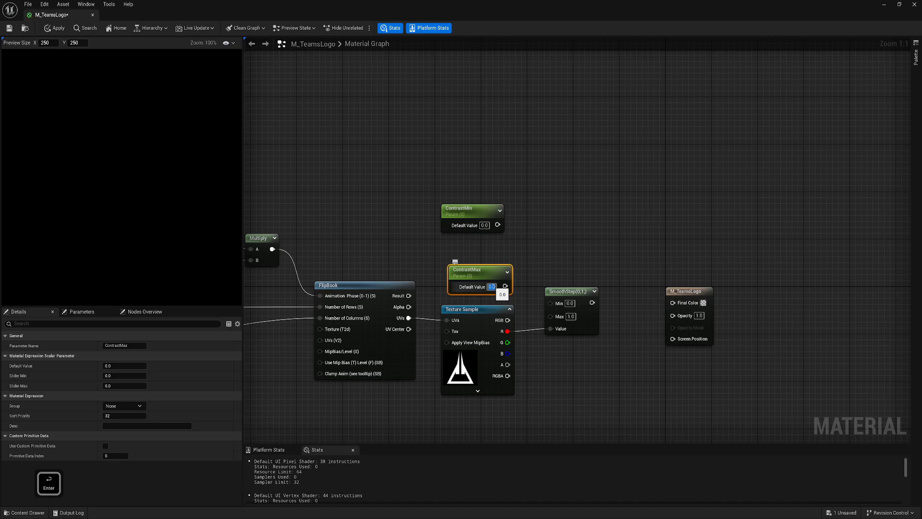
type("0.15")
key("Return")
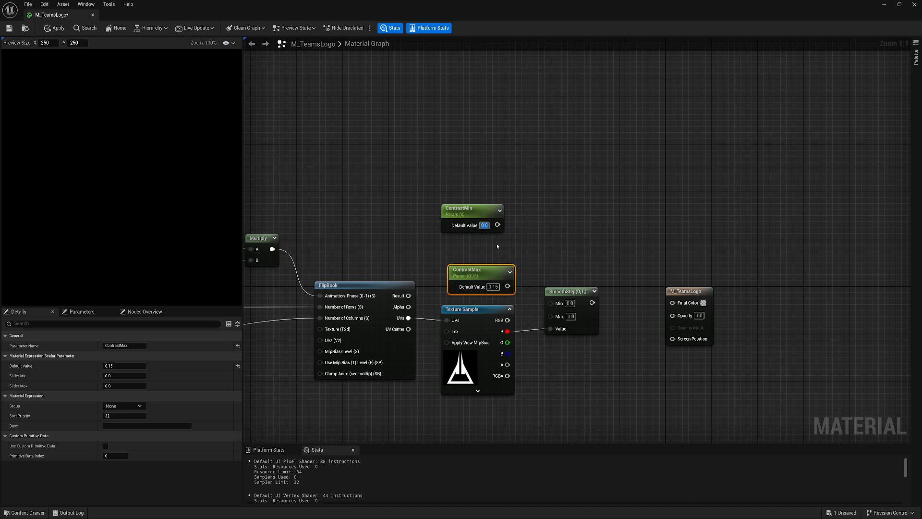
Set ContrastMin's default to 0.1, connect ContrastMin and ContrastMax to SmoothStep's Min and Max, and align the two parameters.
type("0.1")
key("Return")
left_click_drag(497, 224, 554, 306)
left_click_drag(551, 315, 508, 287)
left_click_drag(500, 274, 498, 278)
left_click_drag(482, 214, 494, 242)
left_click(579, 223)
Pass the SmoothStep result through a Saturate node into the material's Opacity, and align these nodes with the Texture Sample.
left_click_drag(581, 302, 604, 303)
type("sat")
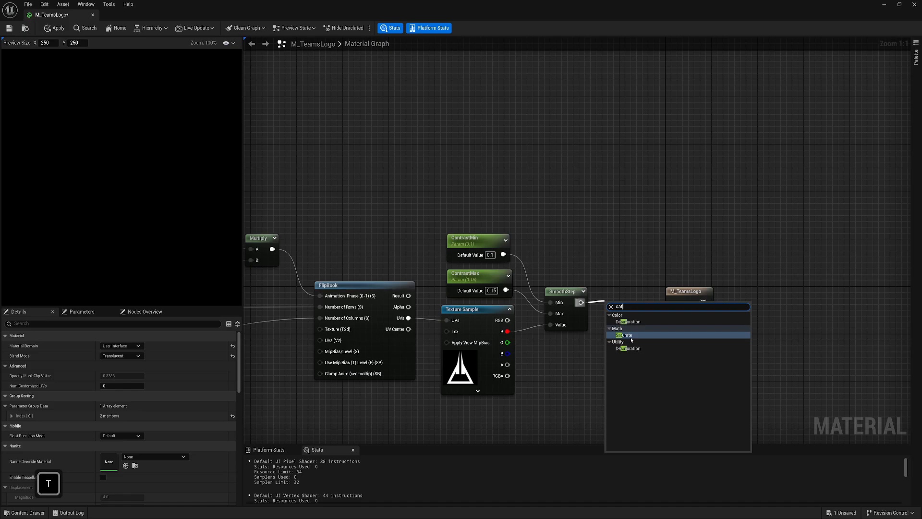
left_click(629, 333)
left_click_drag(617, 294, 669, 279)
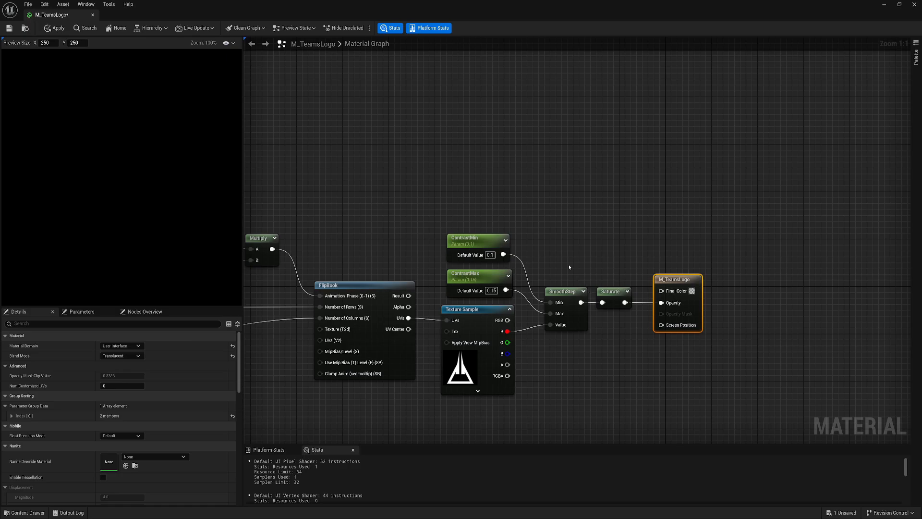
left_click_drag(569, 267, 706, 336)
left_click_drag(674, 285, 674, 291)
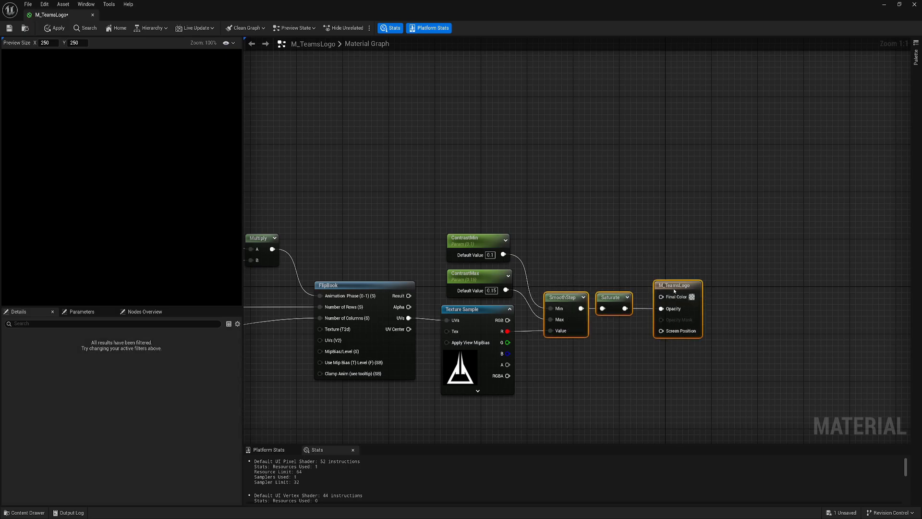
left_click(643, 252)
Create a Constant3Vector, convert it to a parameter named Color with a white default, and connect it to Final Color.
right_click_drag(595, 237, 607, 282)
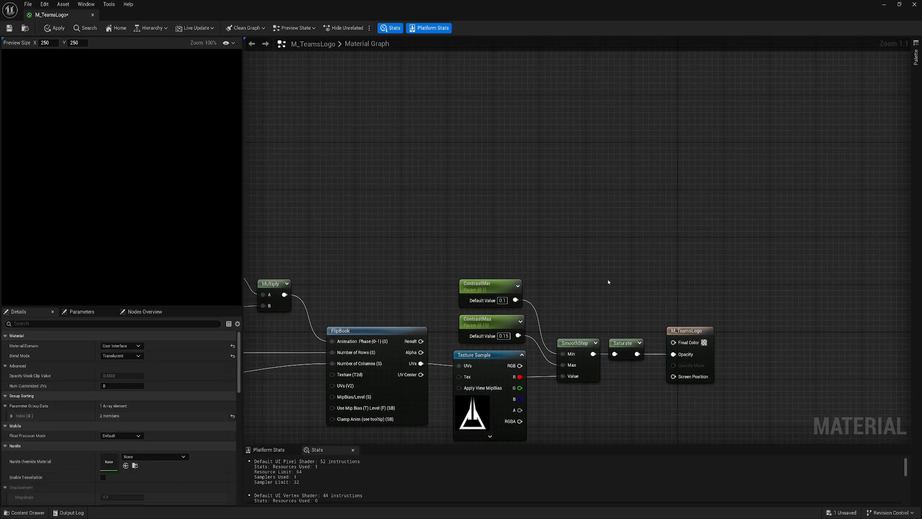
left_click(595, 248)
right_click(624, 253)
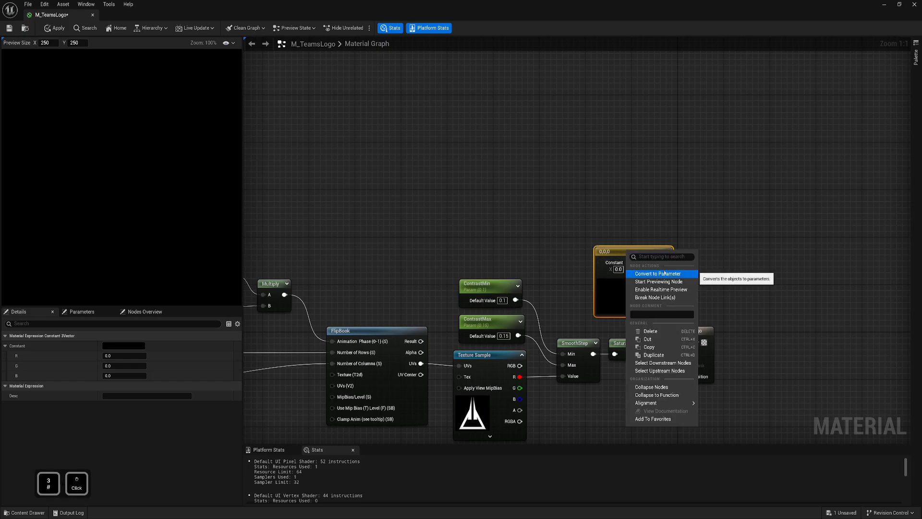
left_click(646, 270)
type("Color")
key("Return")
left_click_drag(626, 257, 611, 266)
left_click(127, 366)
left_click_drag(233, 371, 240, 279)
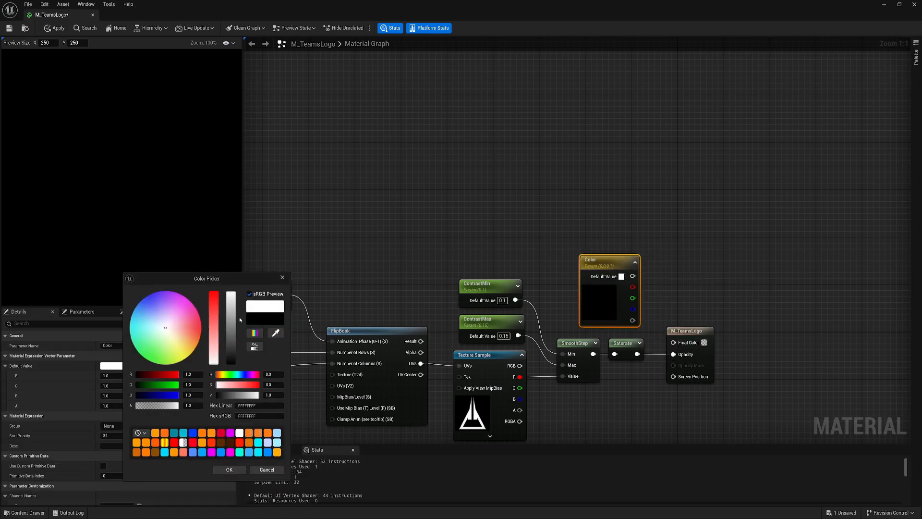
left_click(237, 470)
right_click_drag(426, 203, 495, 196)
scroll(122, 186, "up", 1)
scroll(92, 181, "up", 2)
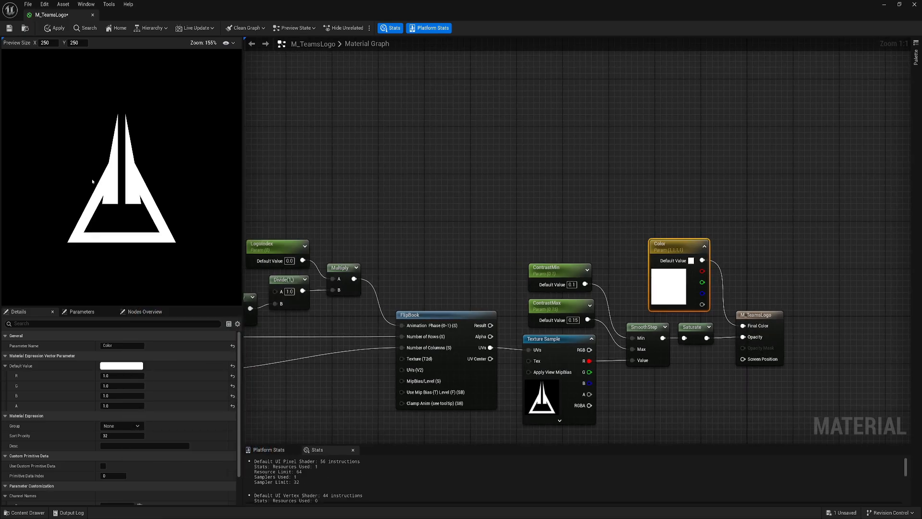
Change the Color parameter's default to bright blue, about R 0.003, G 0.532, B 1.0, and check the logo preview.
left_click(122, 366)
left_click(131, 370)
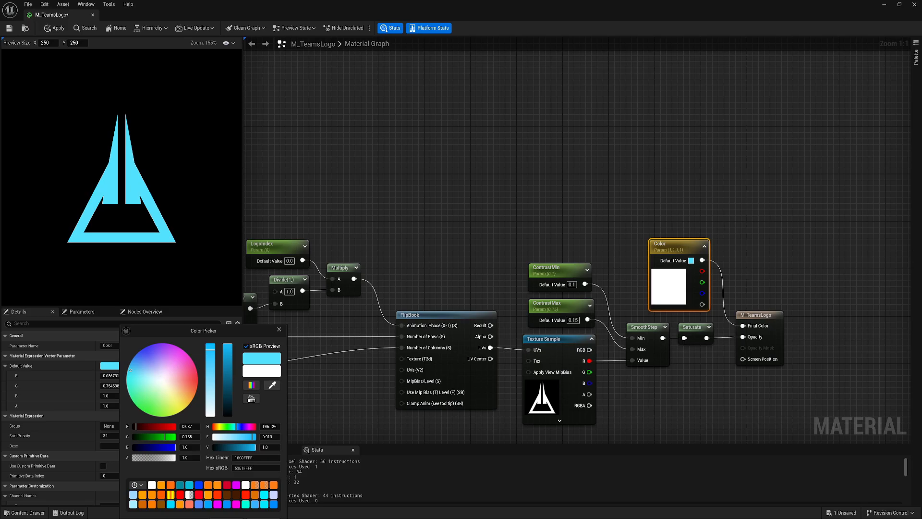
mouse_move(130, 370)
left_mouse_down()
mouse_move(155, 377)
mouse_move(130, 362)
left_mouse_up()
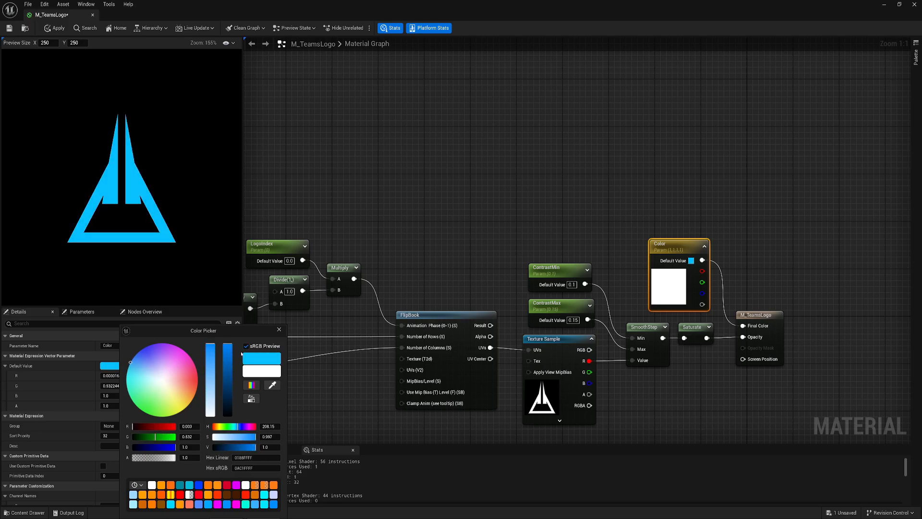
left_click(221, 480)
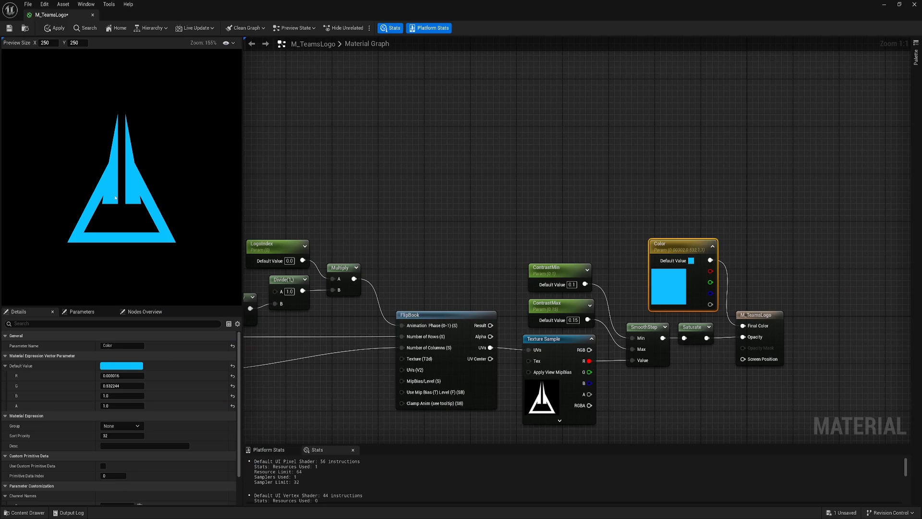
scroll(116, 197, "up", 5)
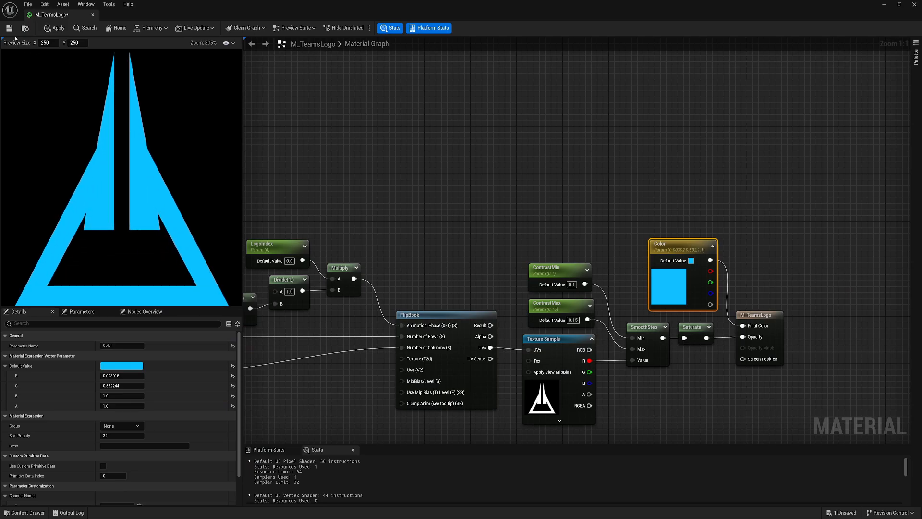
Save the M_TeamsLogo material, review the whole node graph and close the material editor.
key("ctrl+s")
right_click_drag(449, 180, 430, 136)
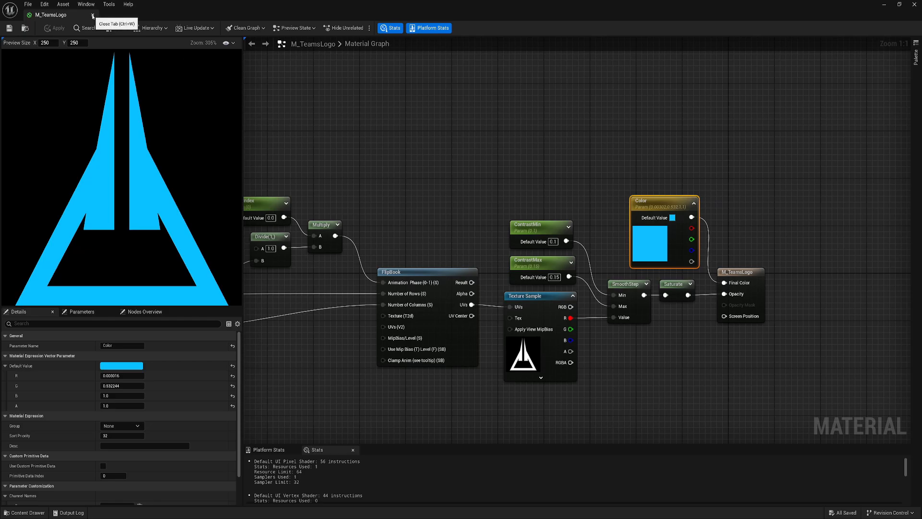
key("Home")
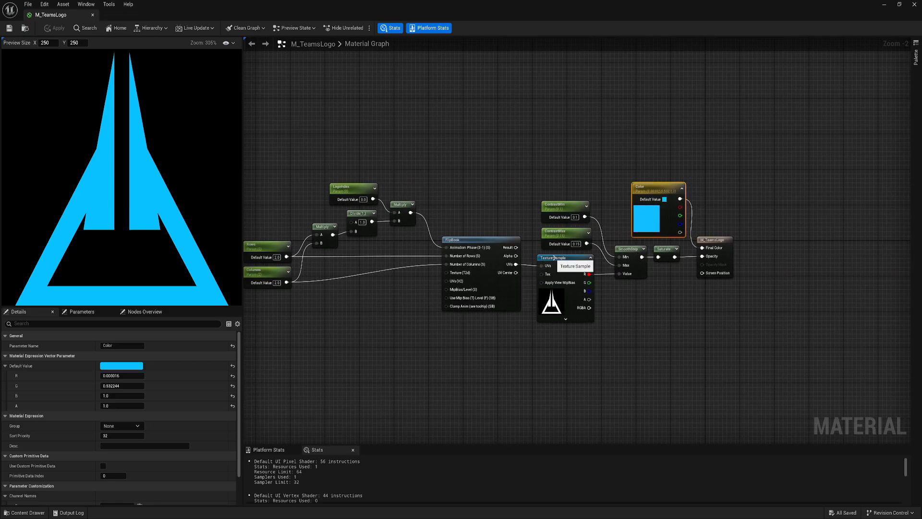
left_click(93, 15)
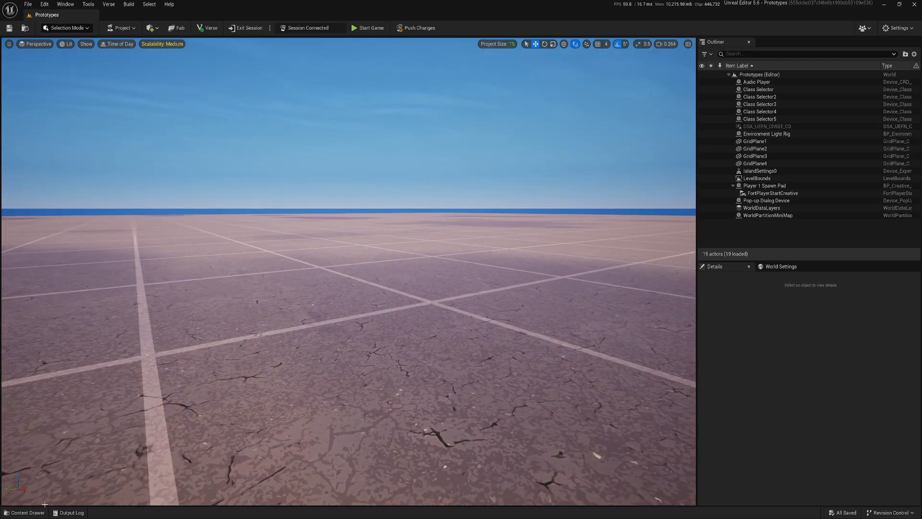
Create a Modal Dialog Variant widget blueprint named WBP_test in the TeamSelection folder and open it for editing.
left_click(29, 512)
right_click(563, 419)
mouse_move(616, 402)
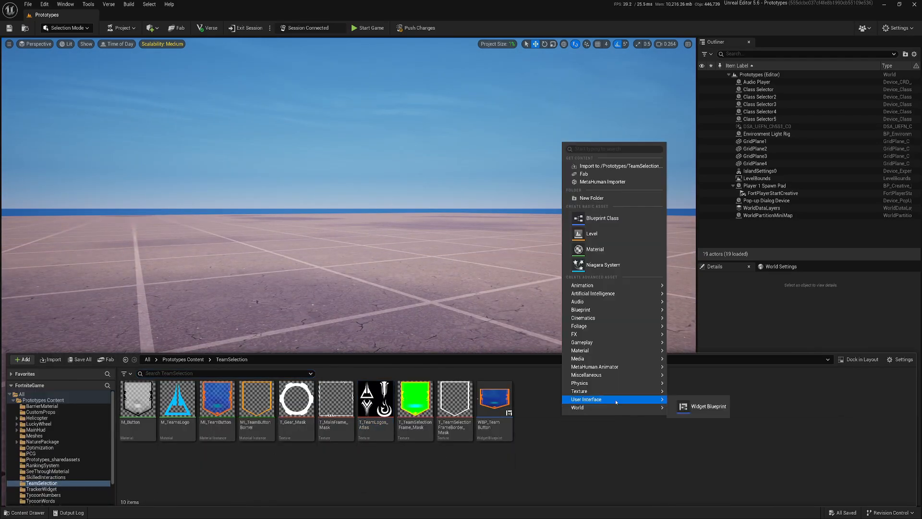
left_click(701, 406)
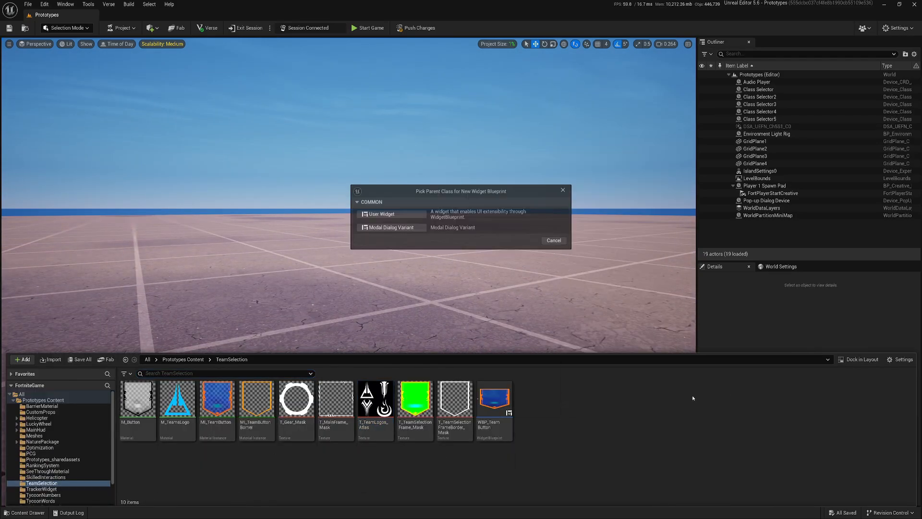
left_click(398, 227)
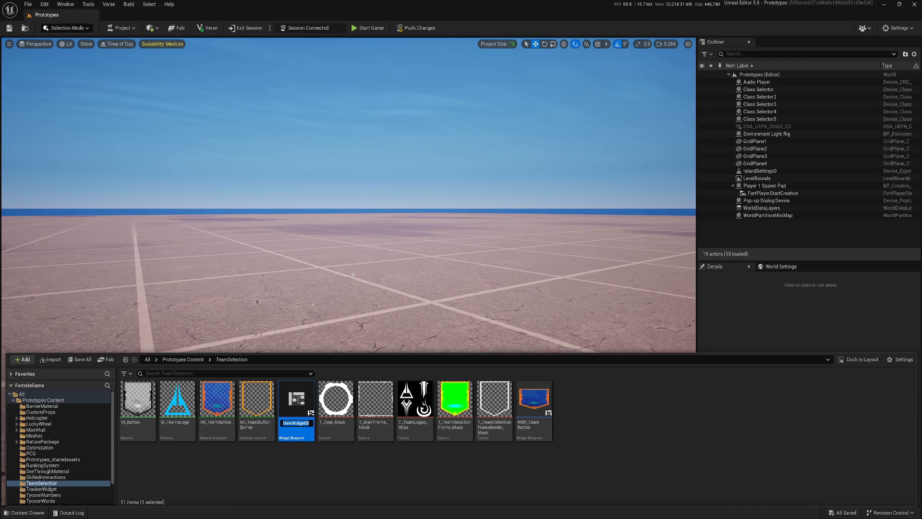
type("WBP_test")
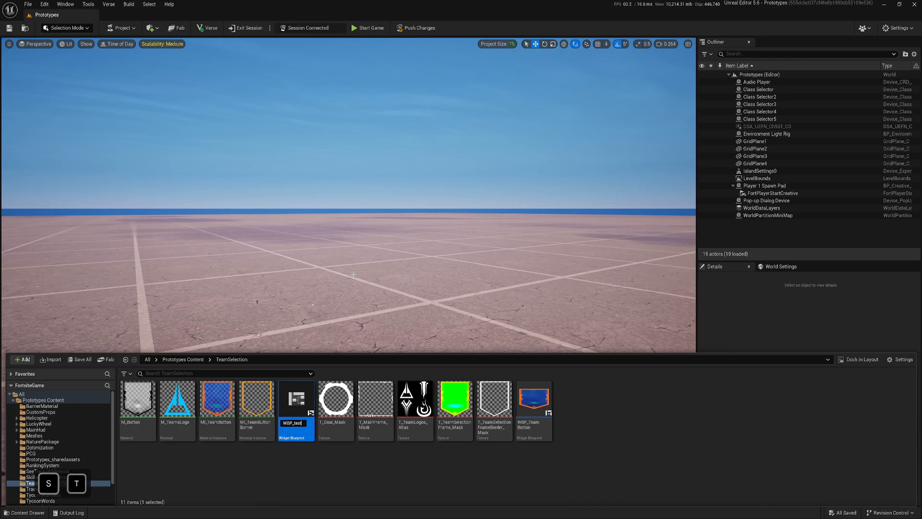
key("Return")
double_click(542, 416)
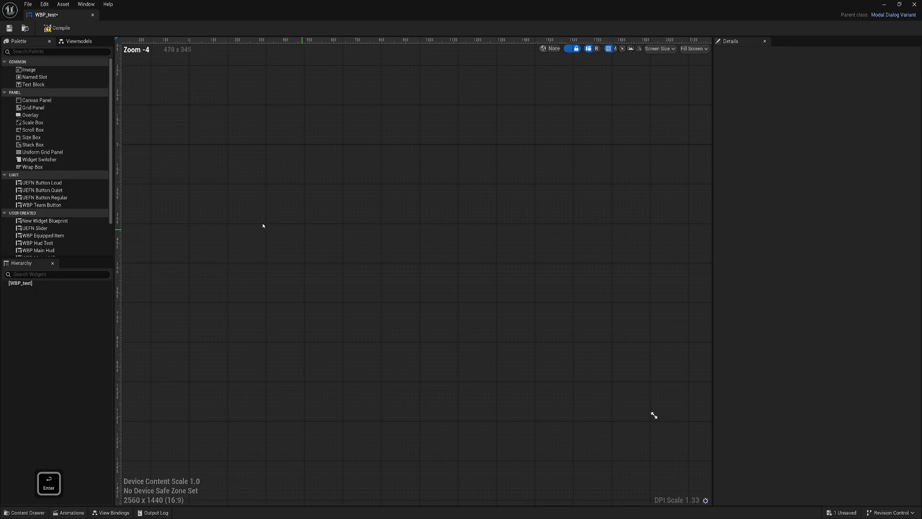
Add a Canvas Panel as the root of WBP_test and nest an Overlay inside it.
left_click_drag(40, 101, 35, 285)
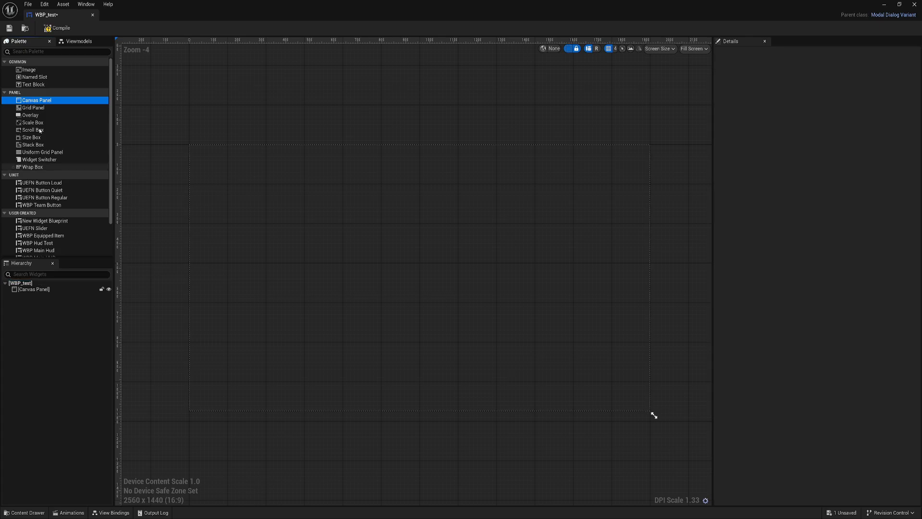
left_click(31, 115)
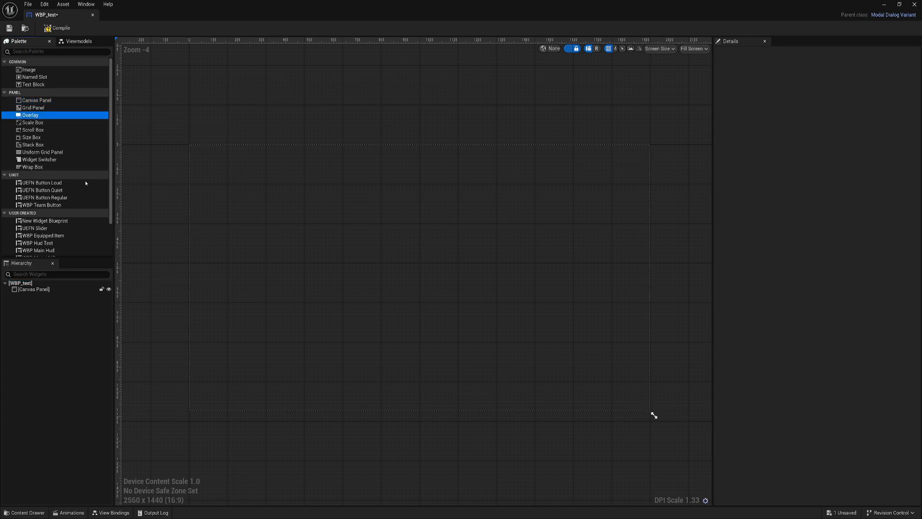
left_click_drag(35, 291, 35, 290)
left_click(41, 296)
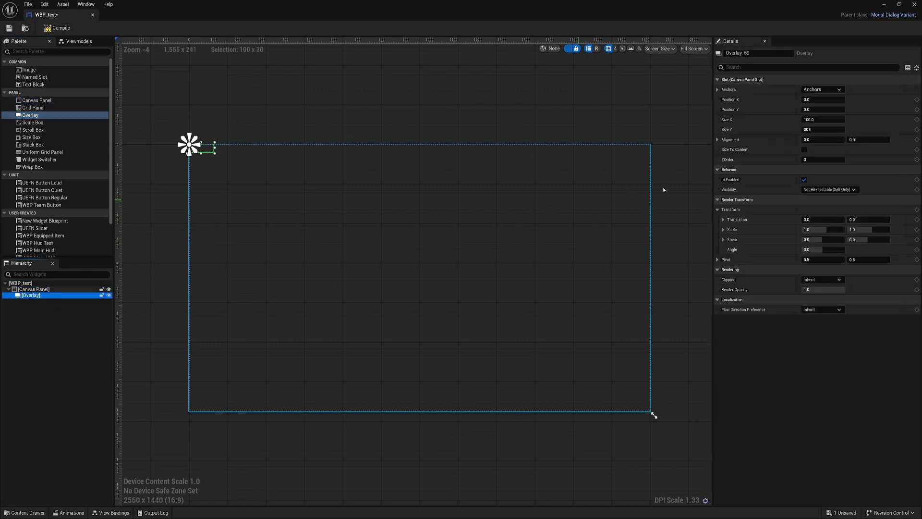
Anchor the Overlay to the canvas center and set its Position Y and Size X to 0.
left_click(821, 89)
left_click(834, 136)
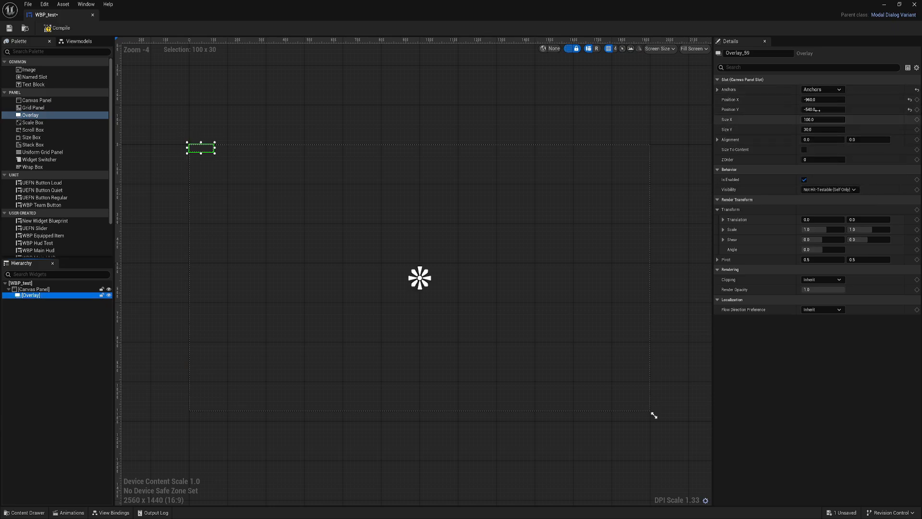
left_click(822, 110)
type("0")
left_click(823, 121)
type("0")
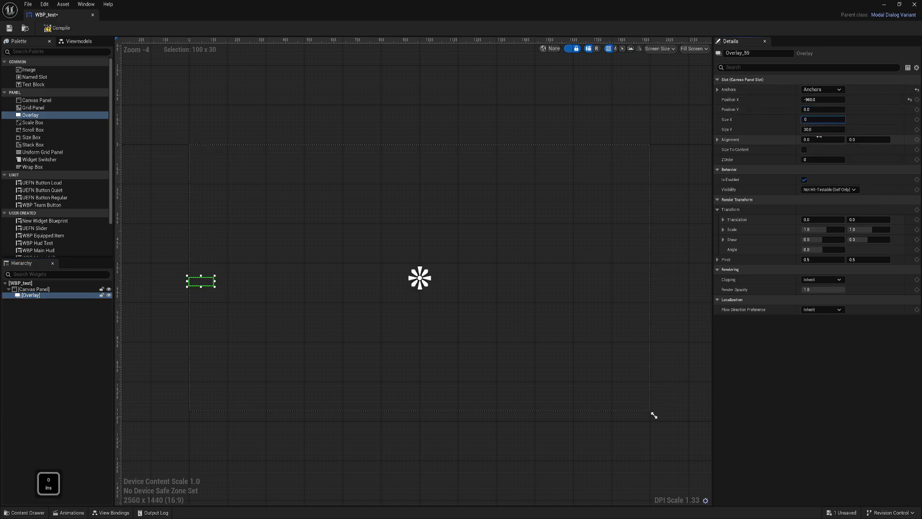
Set the Overlay's alignment to 0.5 on both axes and its Position X to 0.
type("0.5")
key("Return")
left_click(859, 141)
type(".5")
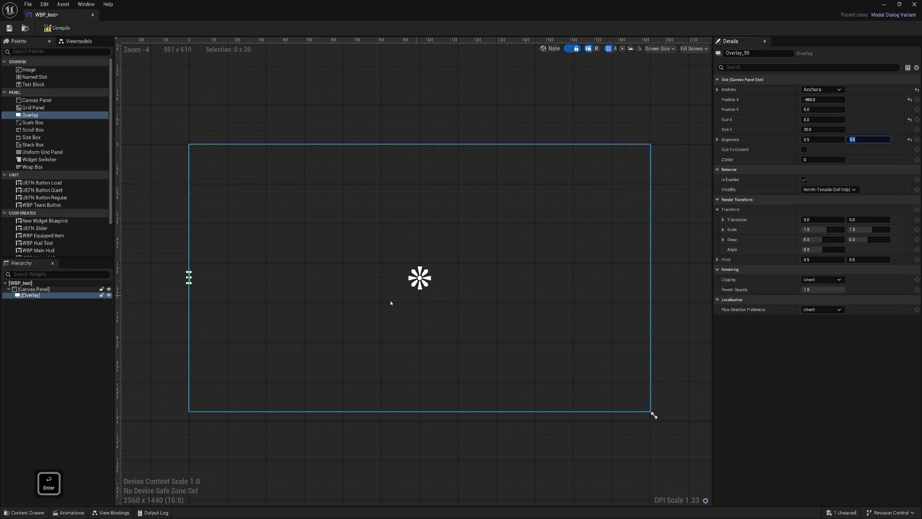
key("Return")
left_click(820, 100)
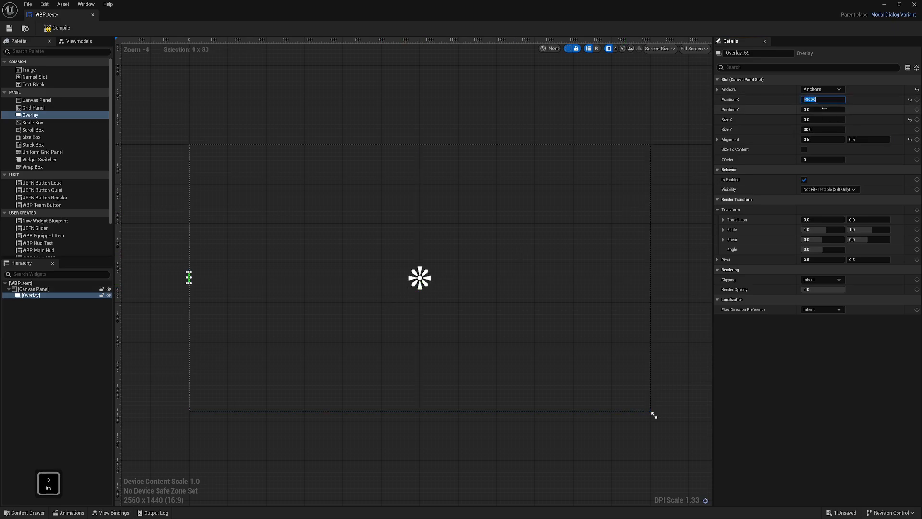
type("0")
key("Return")
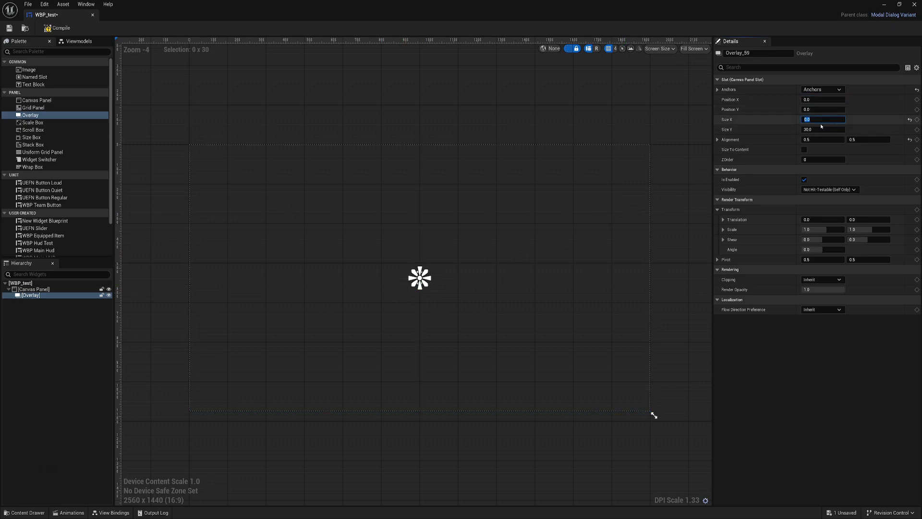
Resize the Overlay to about 216 wide and 381 high, and add a Size Box inside it.
type("100")
key("Return")
scroll(409, 269, "up", 5)
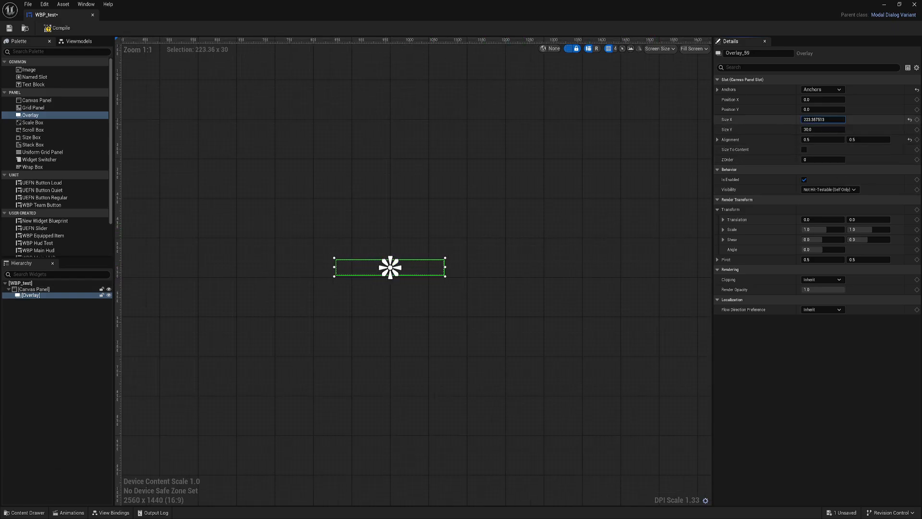
left_click_drag(814, 129, 890, 129)
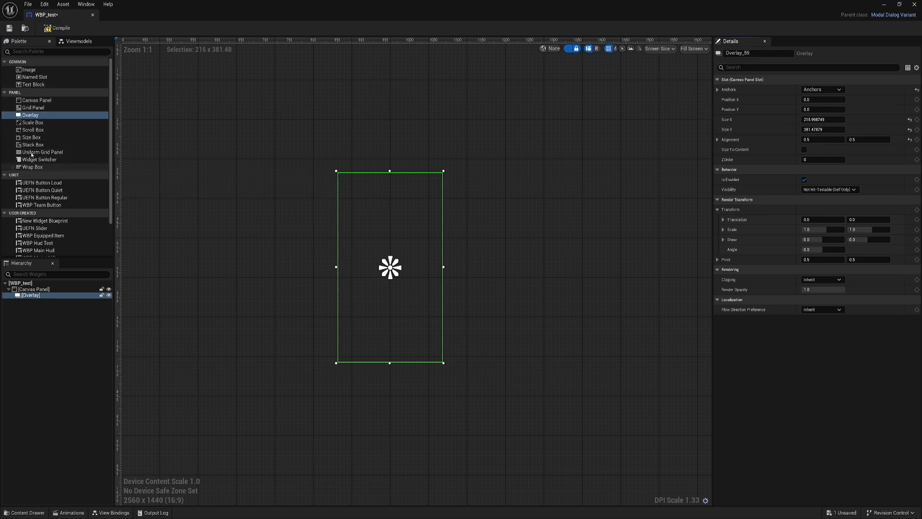
left_click_drag(32, 138, 32, 299)
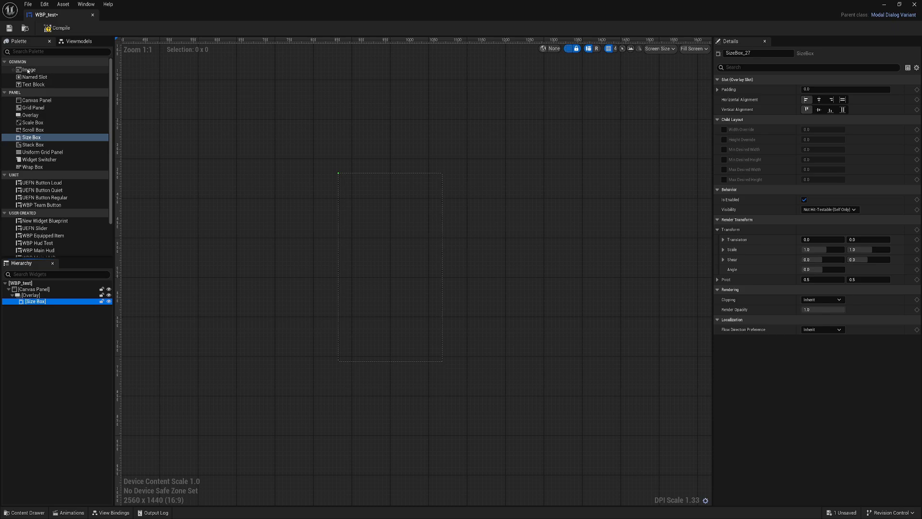
left_click_drag(29, 70, 42, 316)
left_click(41, 309)
key("Delete")
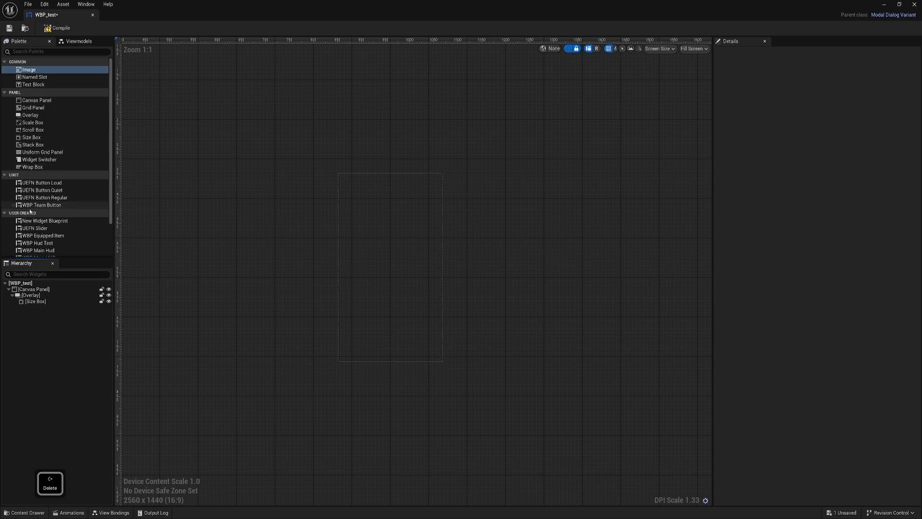
Place the WBP Team Button widget inside the Size Box and check how it looks.
left_click(43, 205)
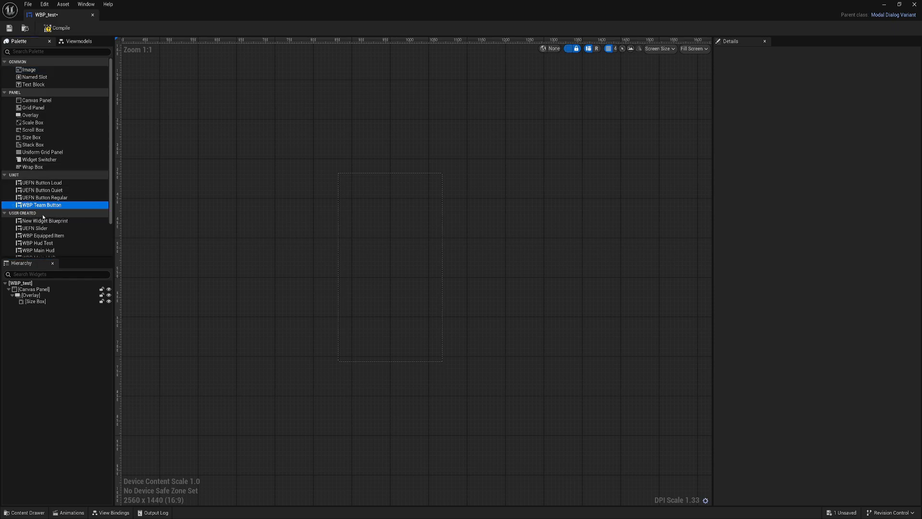
scroll(45, 220, "down", 2)
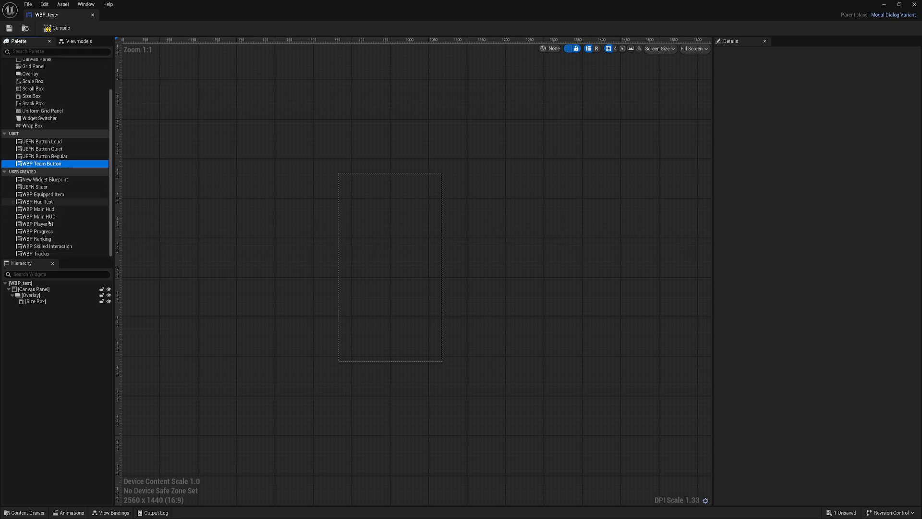
scroll(47, 190, "up", 2)
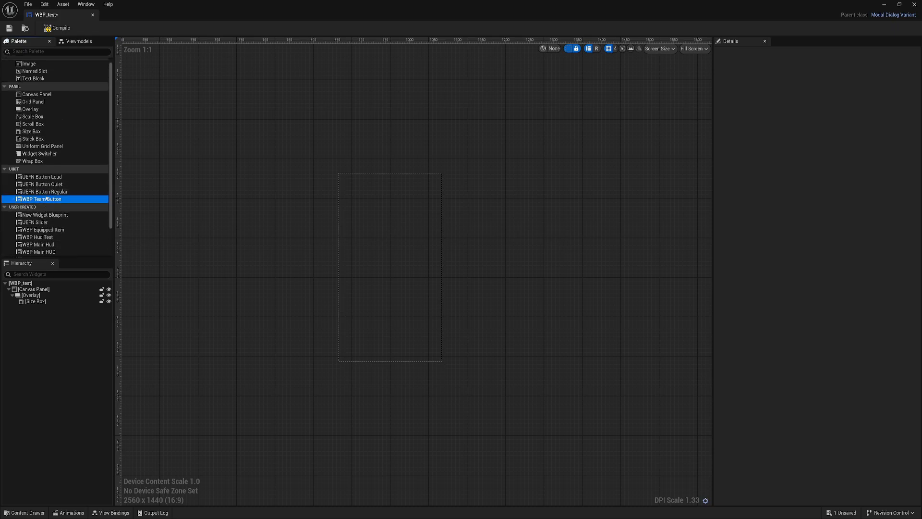
left_click_drag(45, 199, 36, 304)
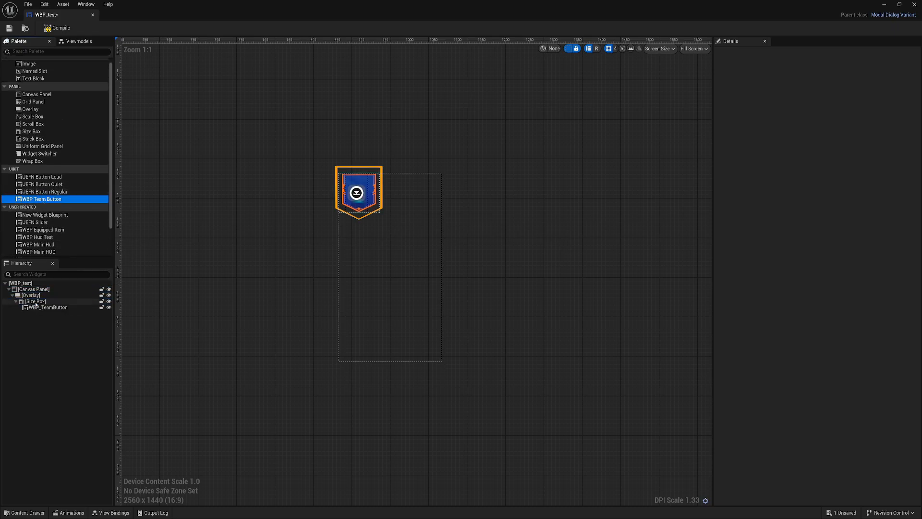
scroll(362, 189, "up", 10)
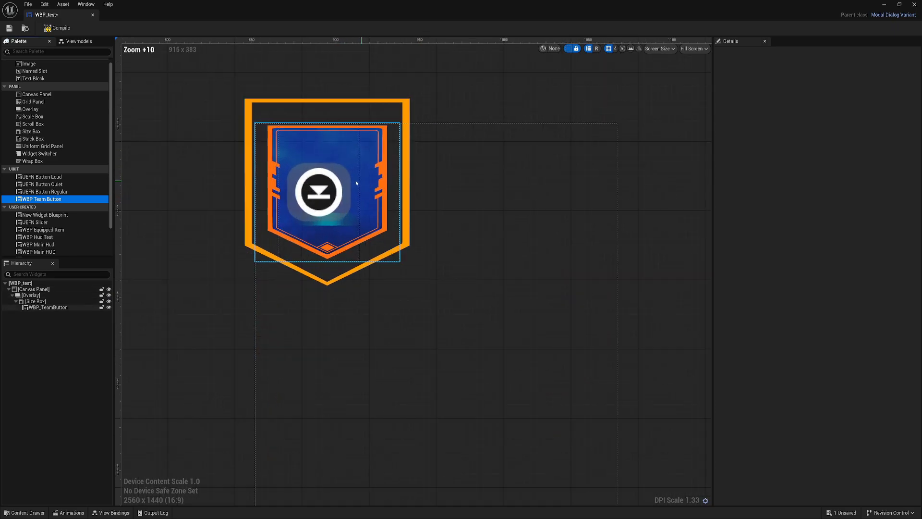
scroll(356, 183, "down", 6)
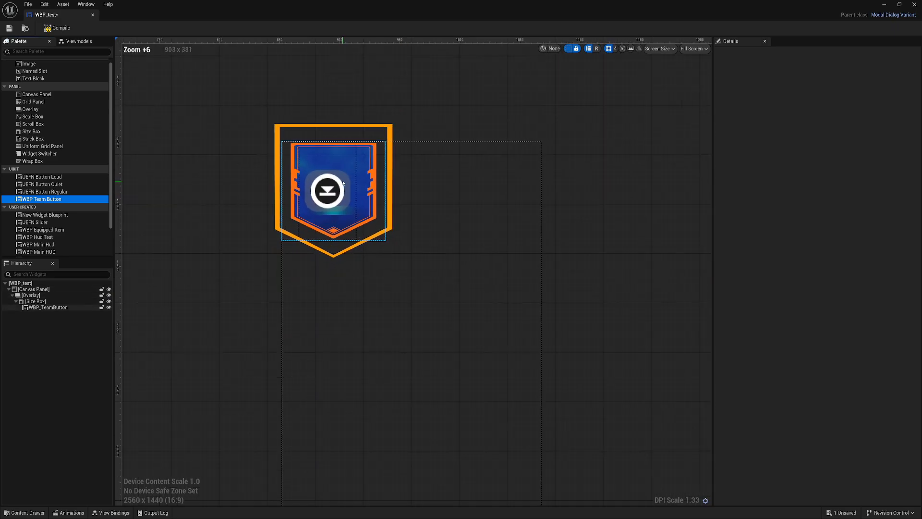
left_click(49, 307)
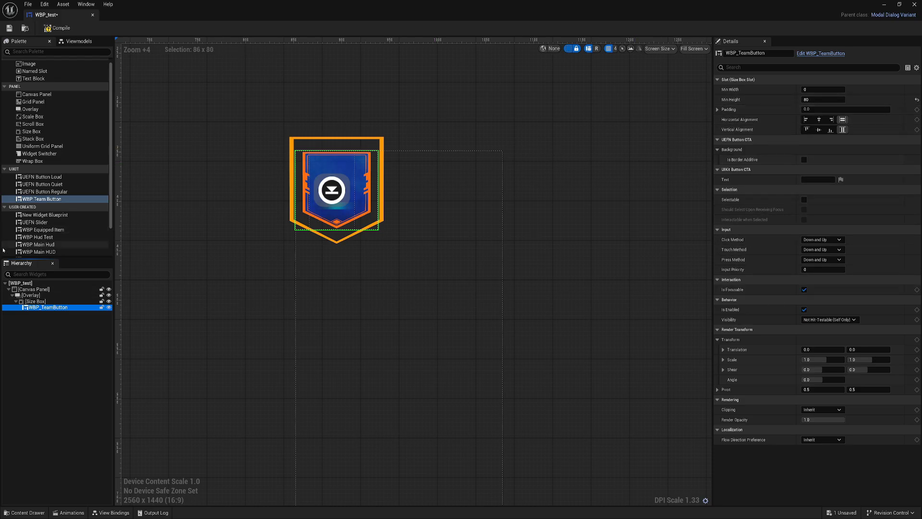
Center the Size Box horizontally and vertically within the Overlay.
left_click(36, 301)
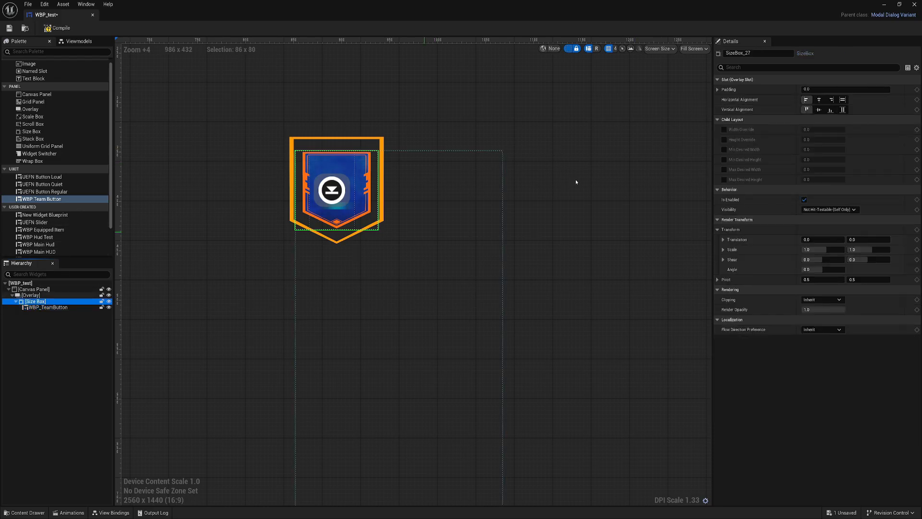
left_click(819, 99)
left_click(819, 110)
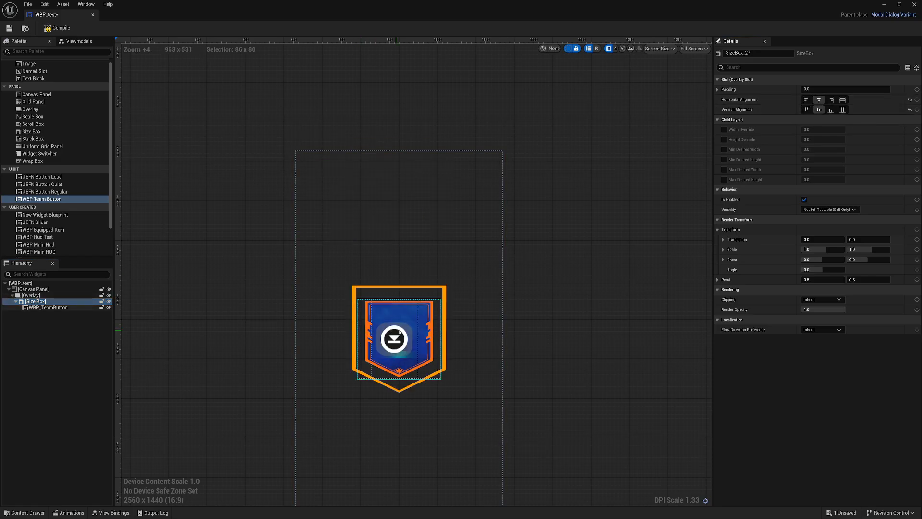
scroll(400, 331, "up", 1)
scroll(479, 241, "down", 1)
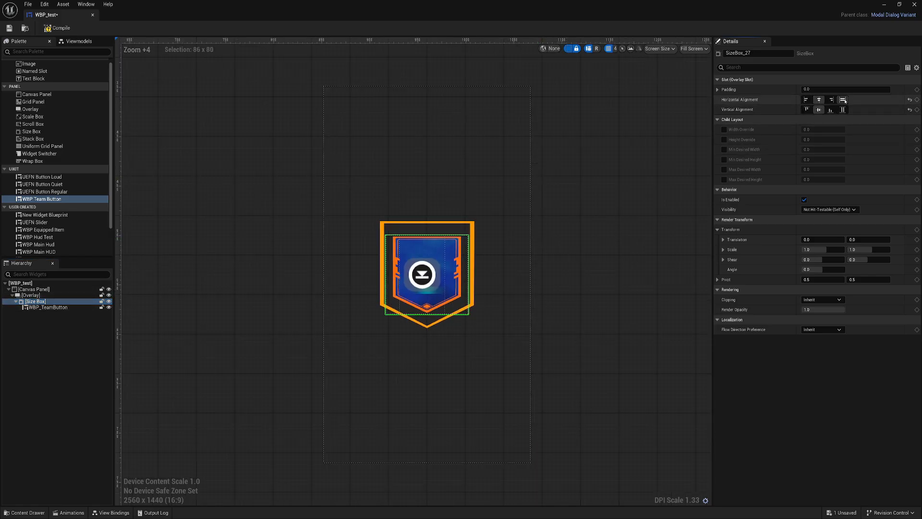
Try filling the whole Overlay with the Size Box both horizontally and vertically.
left_click(844, 100)
left_click(842, 109)
scroll(430, 269, "down", 2)
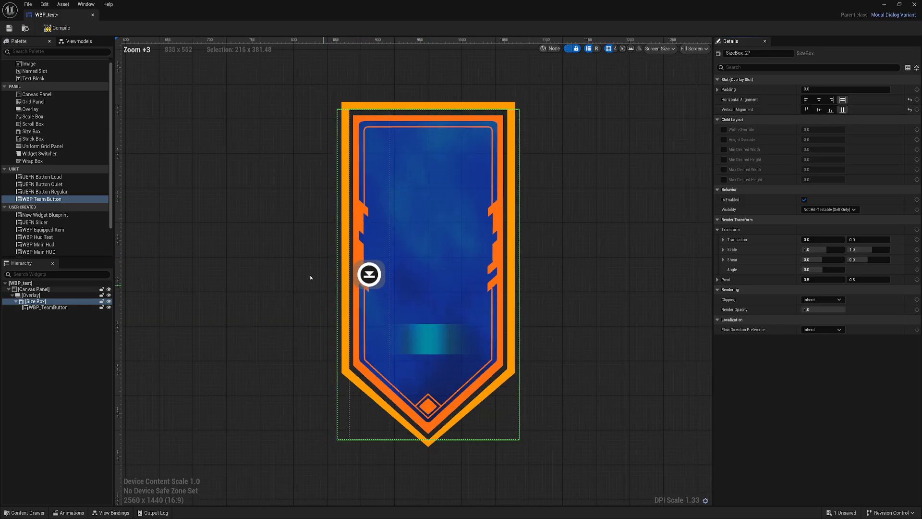
left_click(39, 296)
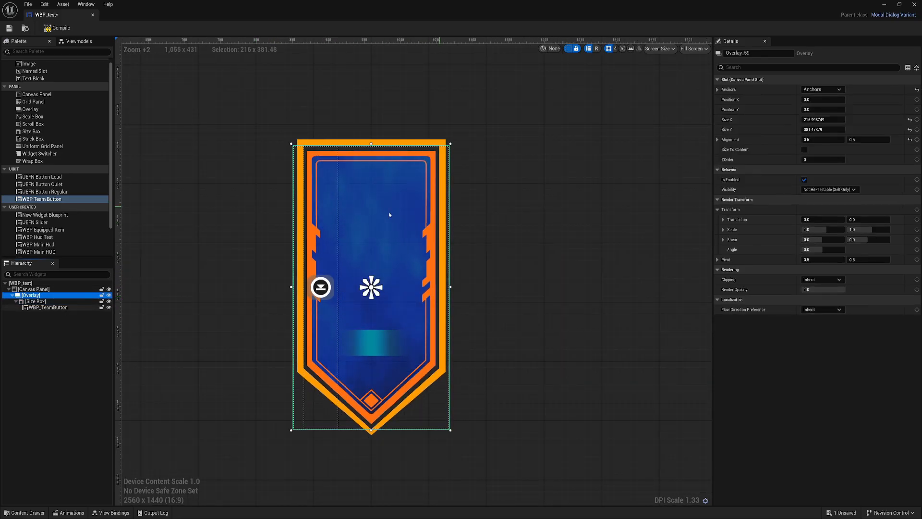
Enable Width Override and Height Override on the Size Box and align it to the center in both directions.
left_click(36, 301)
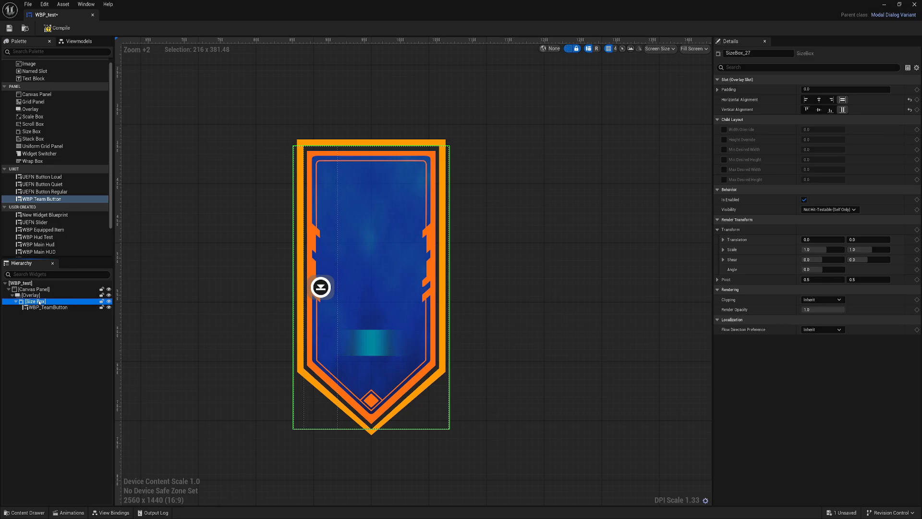
left_click(724, 130)
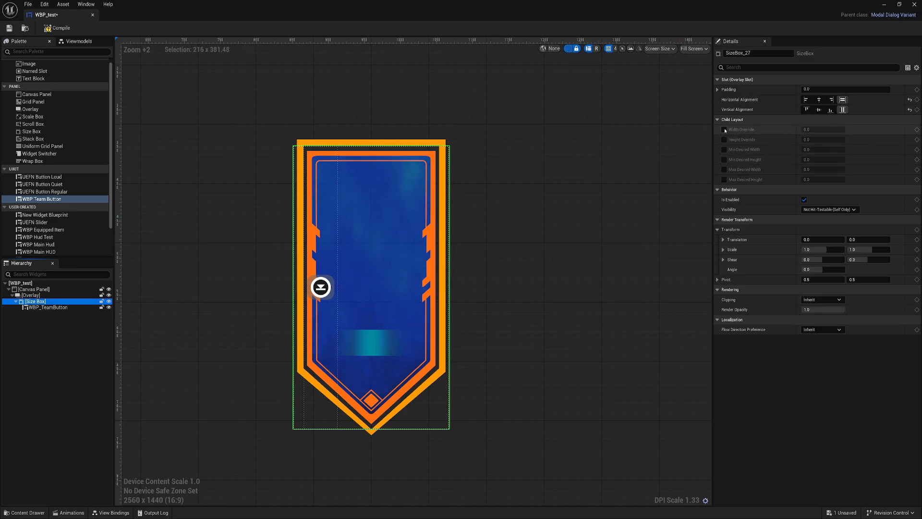
left_click(724, 139)
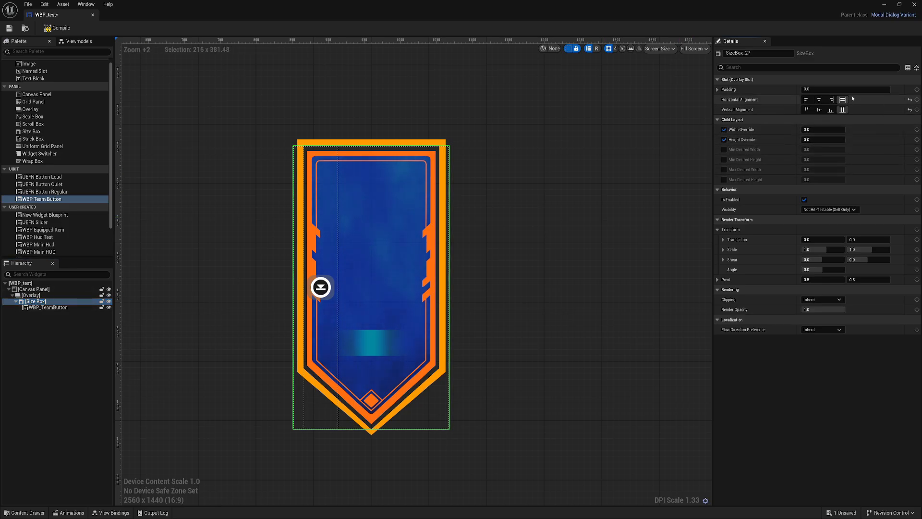
left_click(819, 99)
left_click(819, 110)
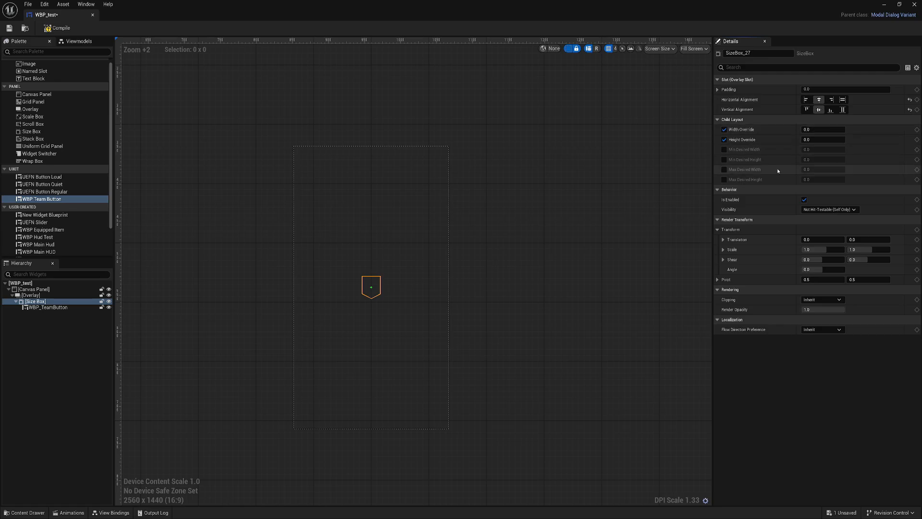
Set the Size Box's Width Override to 160 and Height Override to 300, then compile the WBP_test widget.
left_click_drag(823, 130, 862, 129)
left_click(815, 130)
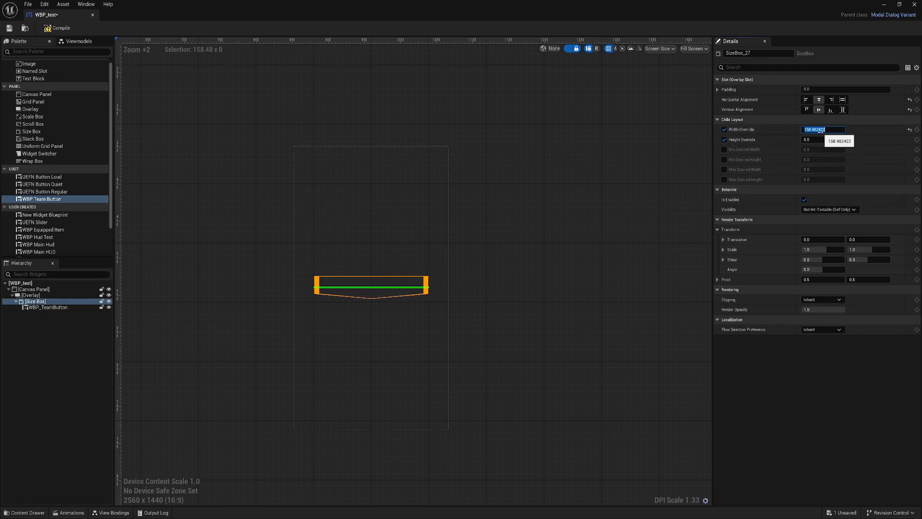
type("160")
key("Return")
left_click_drag(823, 139, 865, 139)
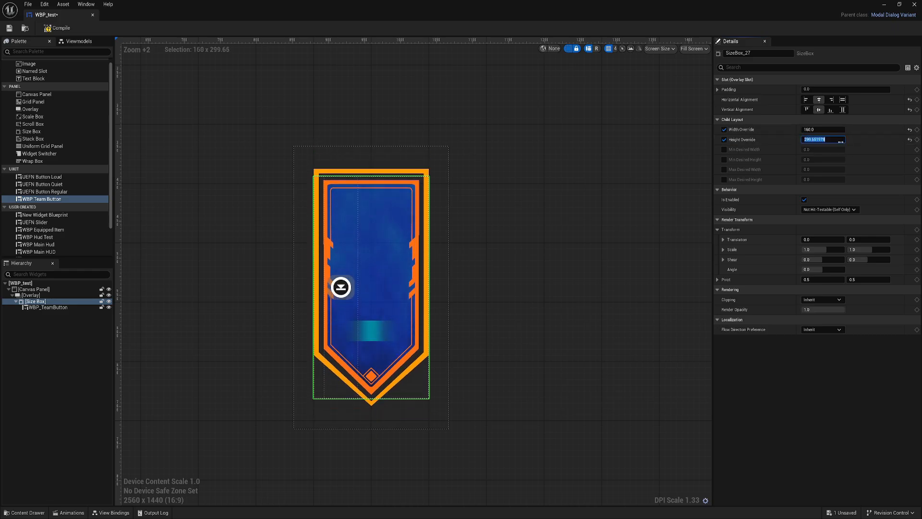
type("300")
key("Return")
scroll(679, 200, "up", 5)
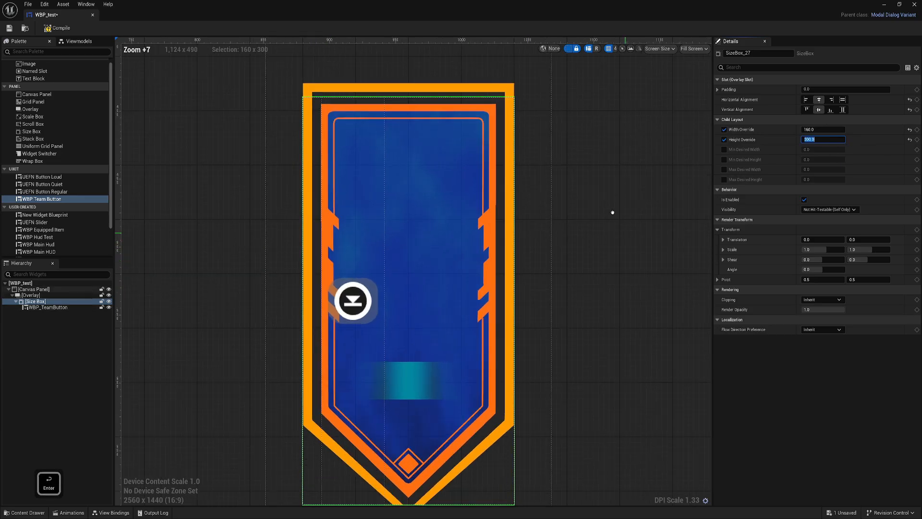
scroll(511, 226, "down", 2)
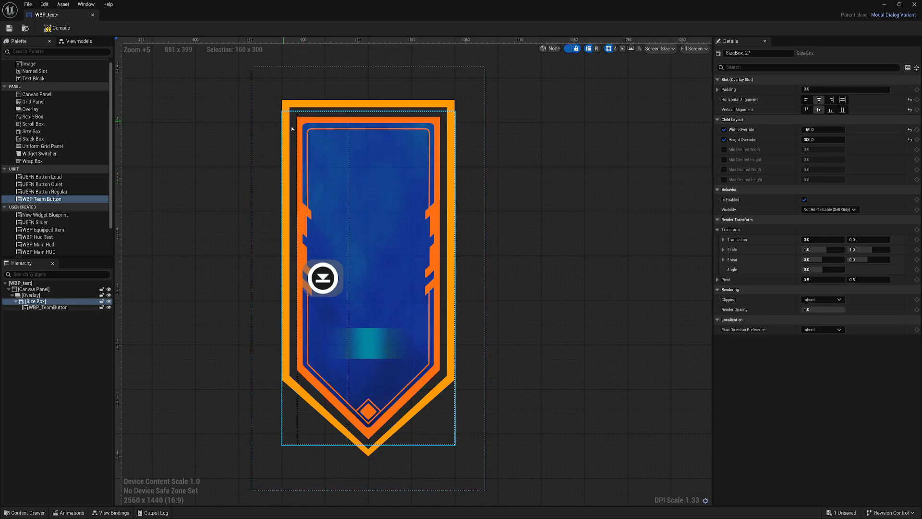
key("F7")
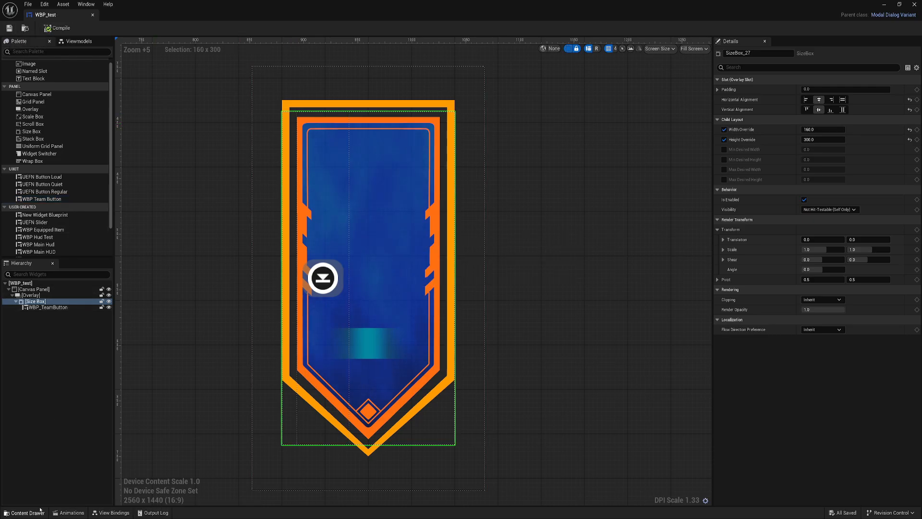
Open the MI_TeamButtonBorner material instance in a floating window beside the widget preview and set its ImageScaleX to 0.9.
left_click(40, 510)
double_click(266, 392)
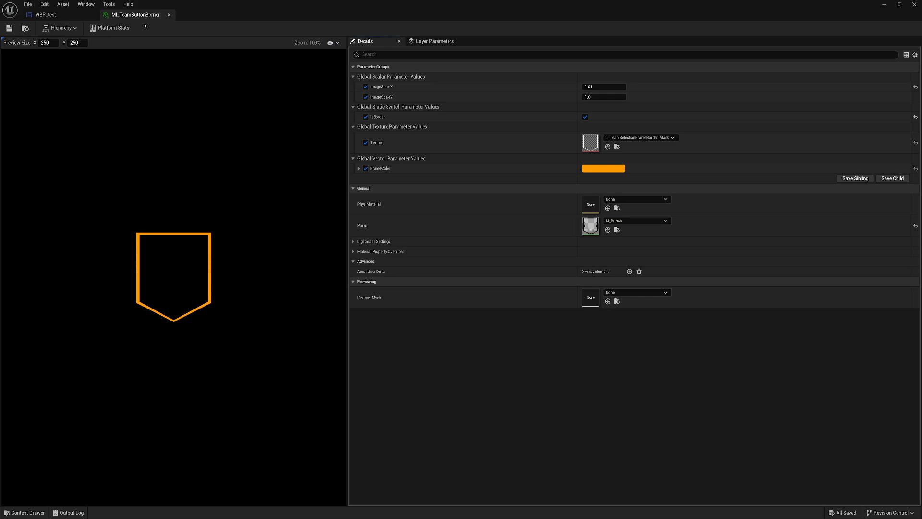
left_click_drag(141, 15, 560, 223)
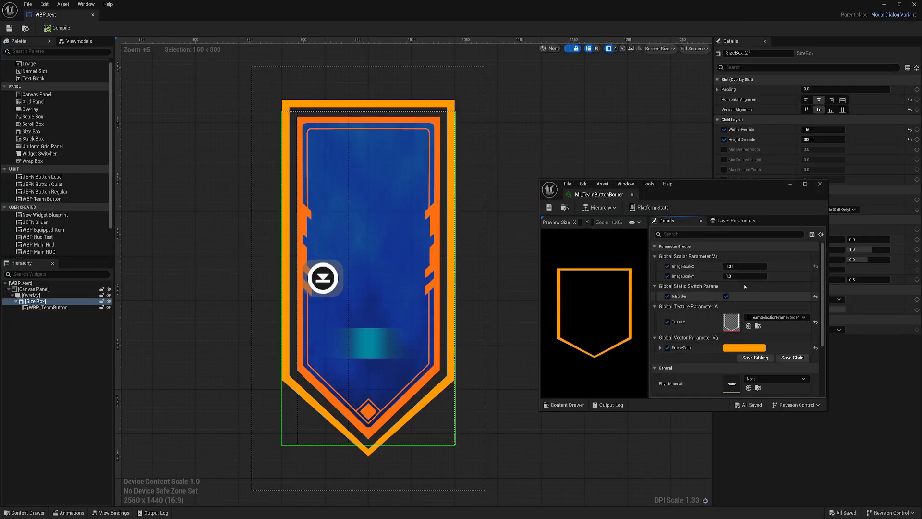
left_click_drag(747, 266, 748, 266)
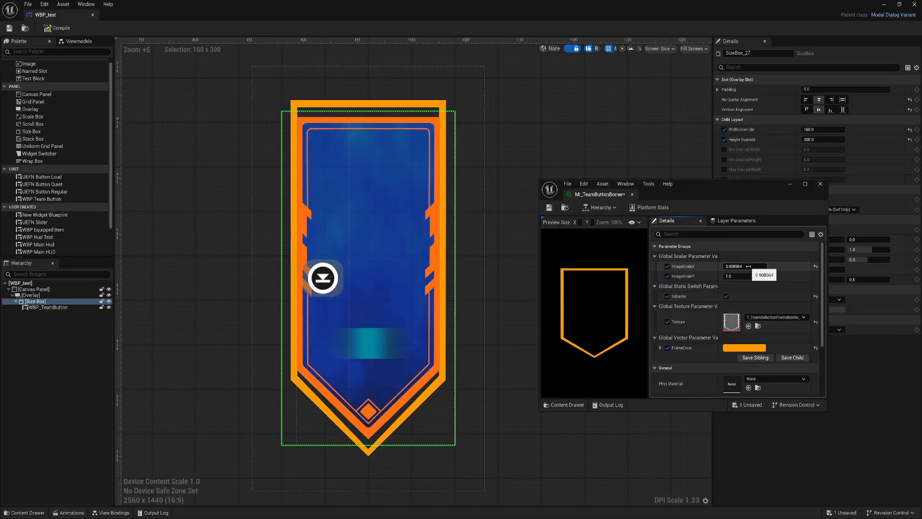
type("0.9")
key("Return")
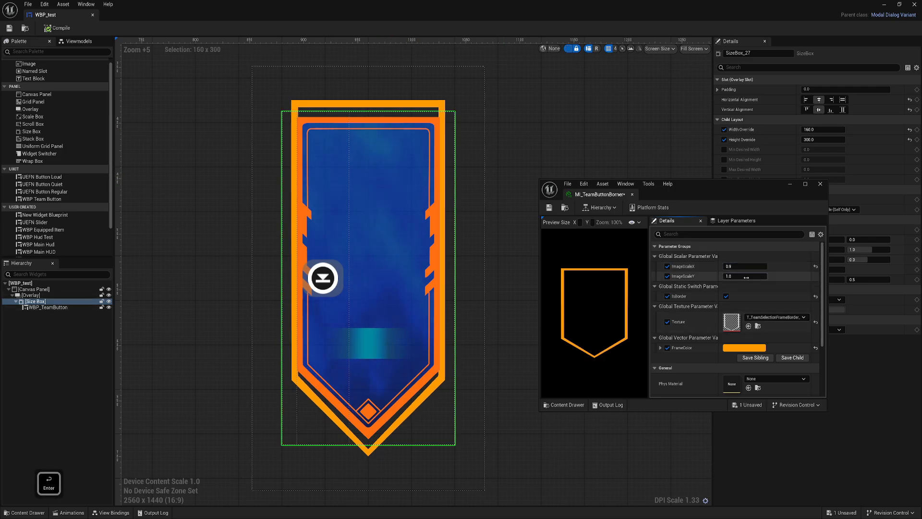
Fit the border's ImageScaleY to the frame, trying 0.95 and settling on 0.94, then save and close the material instance.
left_click_drag(746, 277, 747, 277)
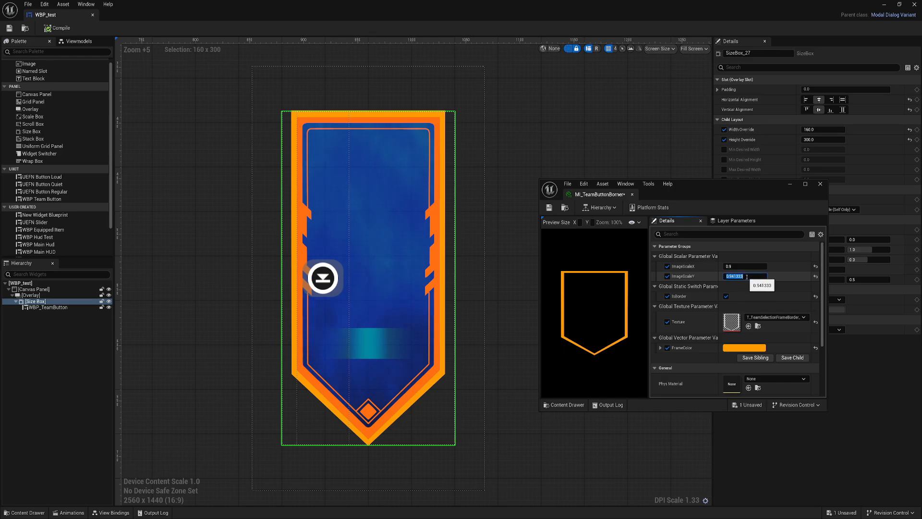
type("0.95")
key("Return")
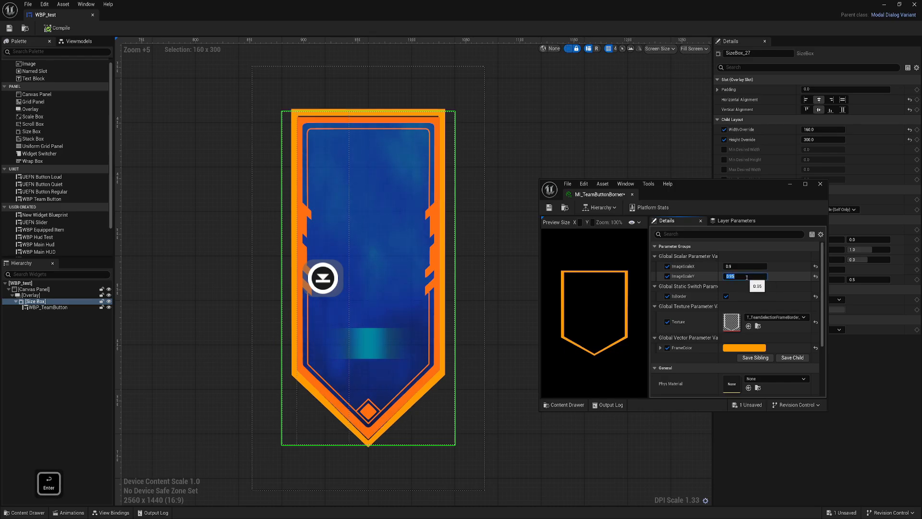
type("0.94")
key("Return")
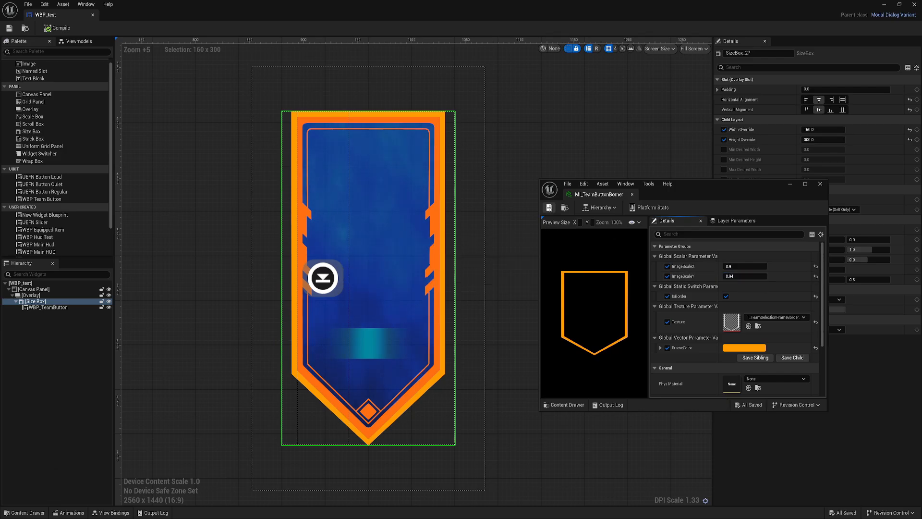
left_click(633, 195)
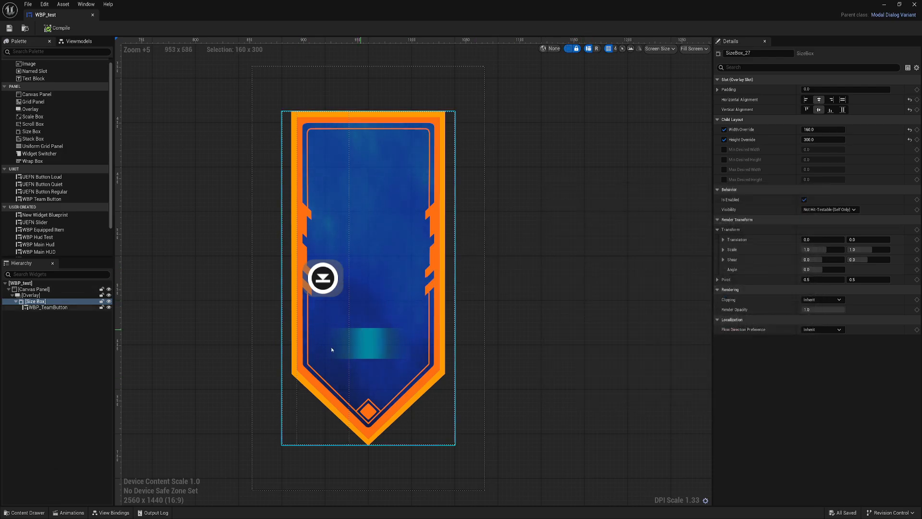
Examine the resized team button and its border in the WBP_test designer, and look at the widget's view bindings.
scroll(378, 349, "up", 2)
scroll(378, 347, "down", 2)
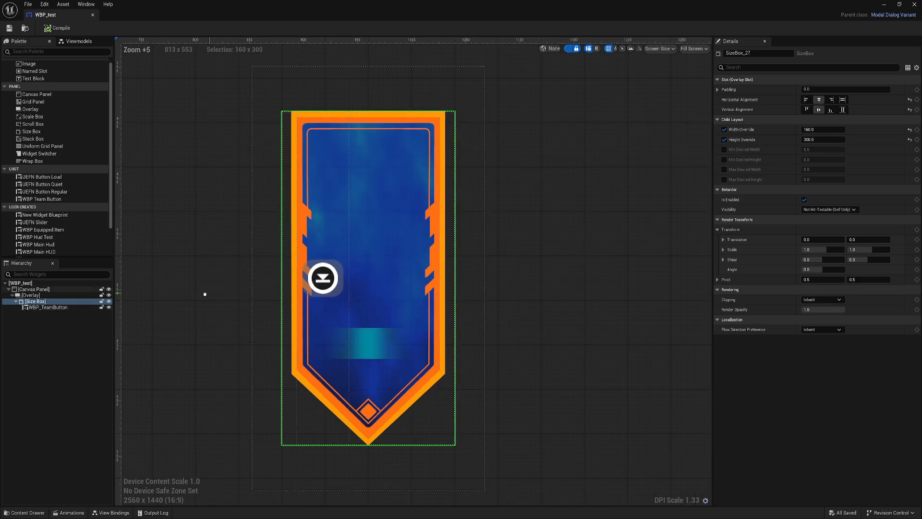
right_click_drag(245, 297, 291, 305)
scroll(293, 301, "down", 4)
scroll(405, 278, "up", 3)
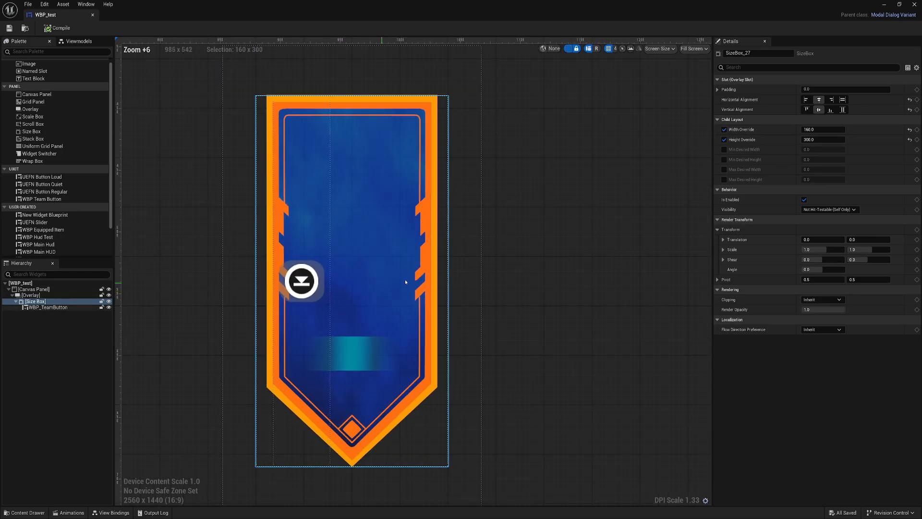
scroll(371, 275, "down", 8)
scroll(371, 275, "up", 5)
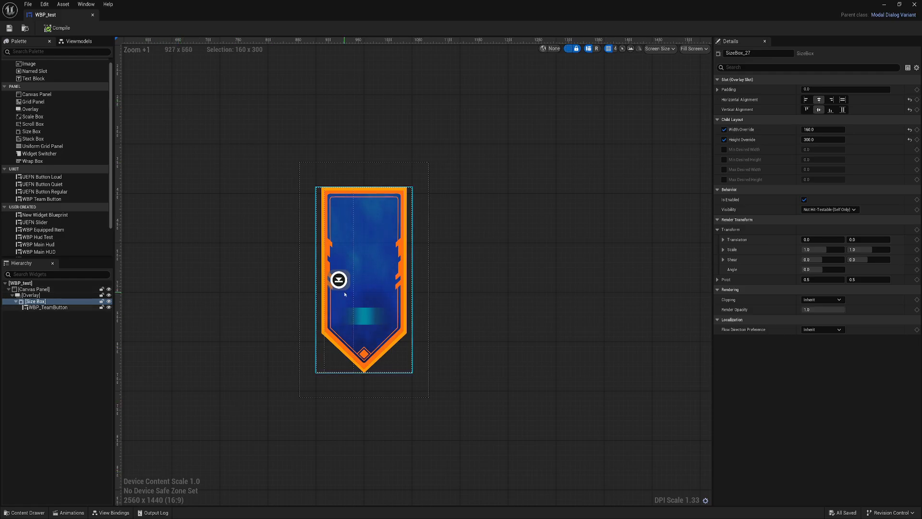
left_click(113, 513)
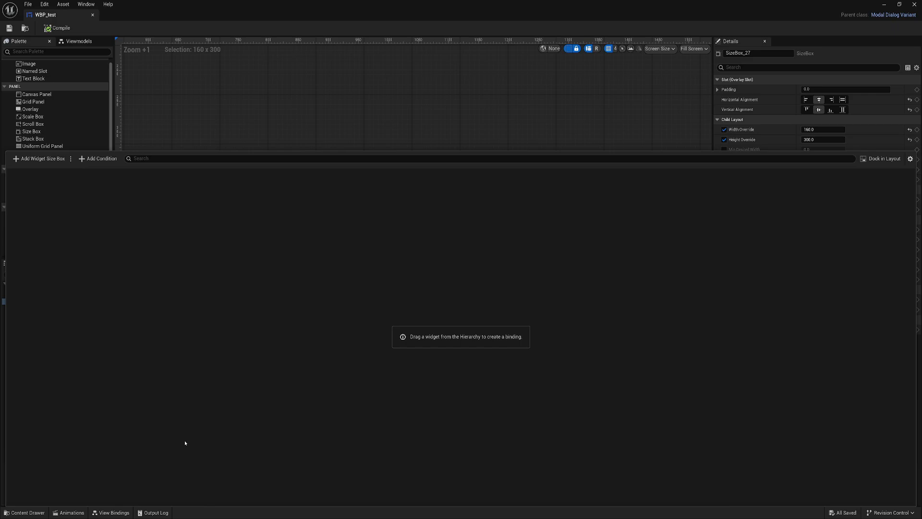
right_click_drag(319, 107, 357, 204)
right_click_drag(434, 323, 410, 303)
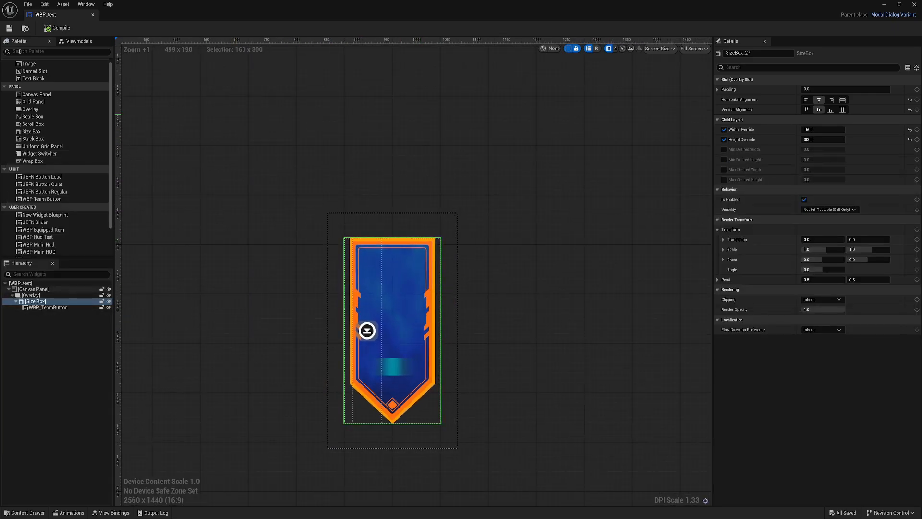
Close the WBP_test editor and duplicate the Pop-up Dialog Device in the level, placing the copy farther back.
left_click(92, 15)
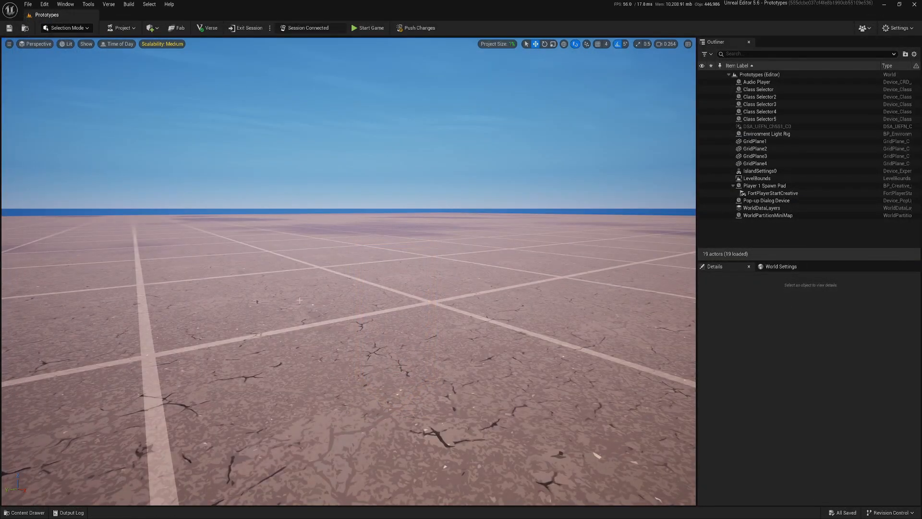
left_click(24, 512)
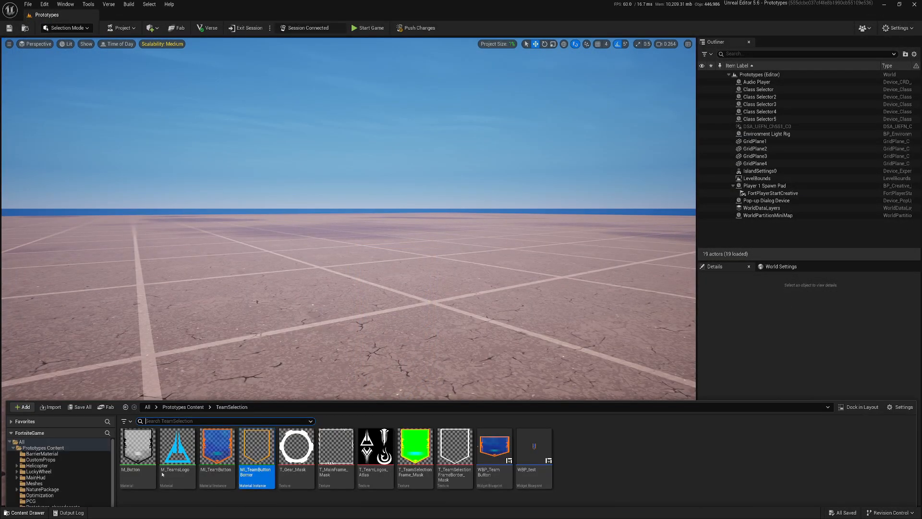
right_click_drag(404, 342, 347, 392)
key("s")
key("e")
key("a")
key("w")
key("s")
left_click(310, 298)
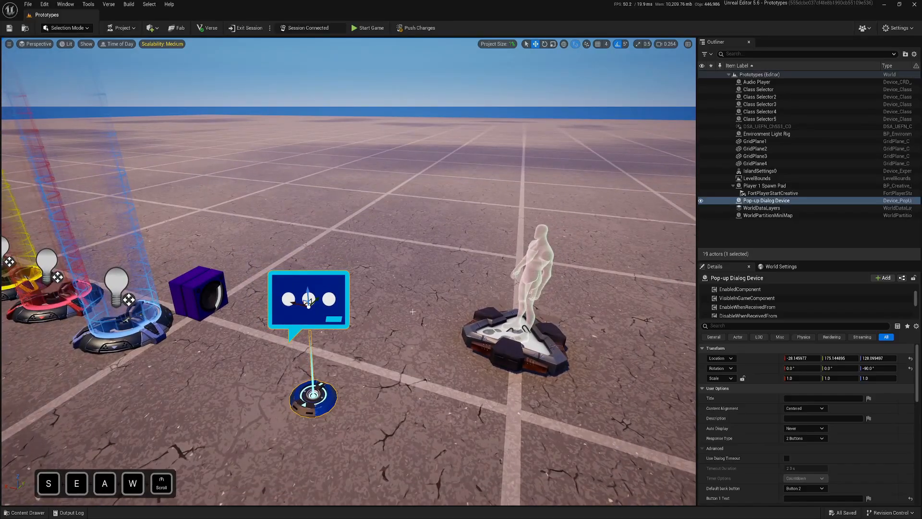
right_click_drag(410, 305, 386, 313)
key("d")
left_click_drag(353, 279, 542, 226, "alt")
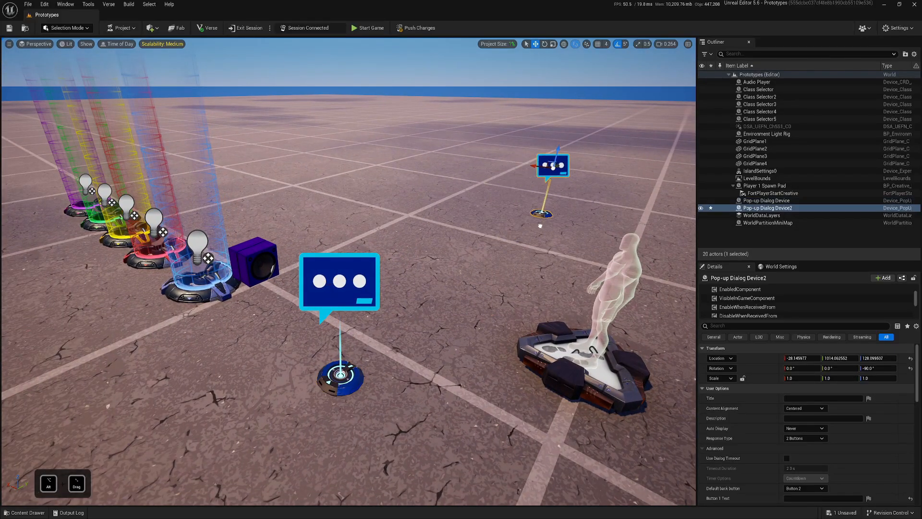
Move the duplicated Pop-up Dialog Device along X to about -322.5, in front of the player spawn pad.
key("d")
key("w")
right_click_drag(541, 225, 523, 218)
key("e")
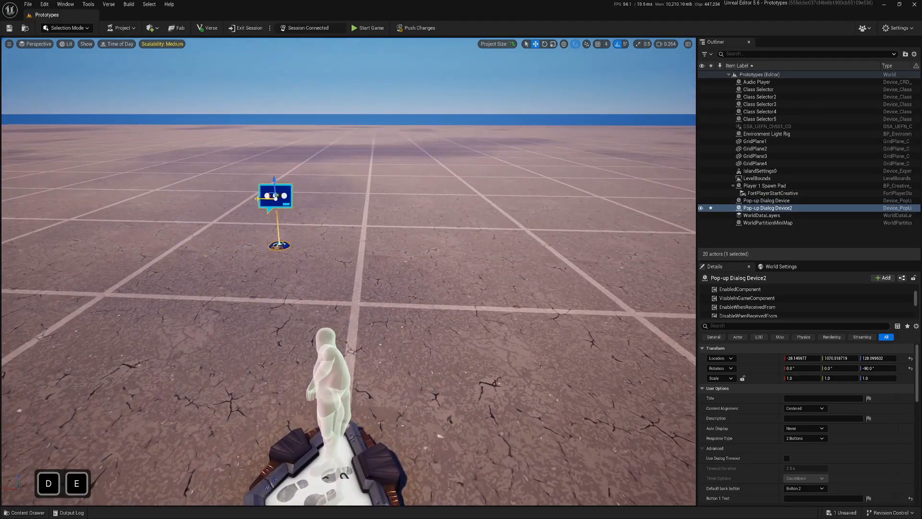
left_click_drag(259, 208, 369, 210)
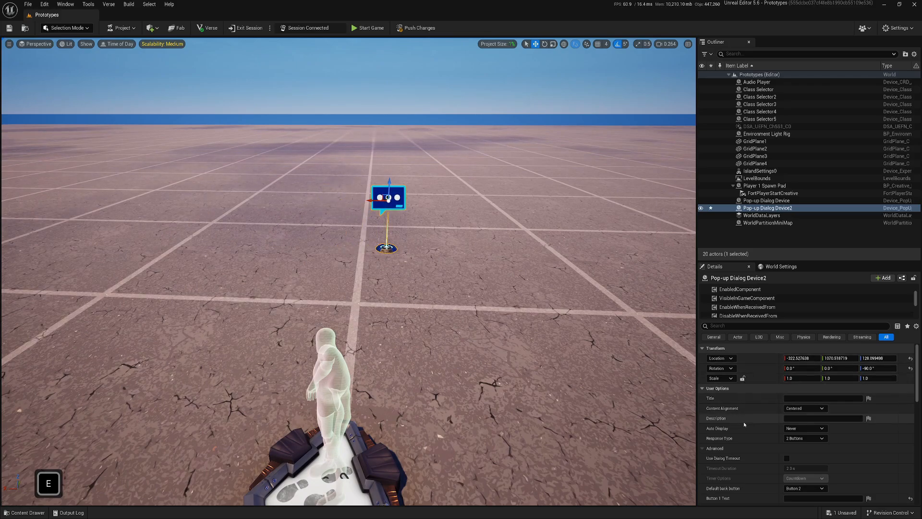
Locate the duplicated device's Template Override Class setting under Modal Widget and select the WBP_test asset in the TeamSelection folder.
scroll(749, 413, "down", 2)
left_click_drag(755, 267, 756, 210)
scroll(767, 456, "down", 3)
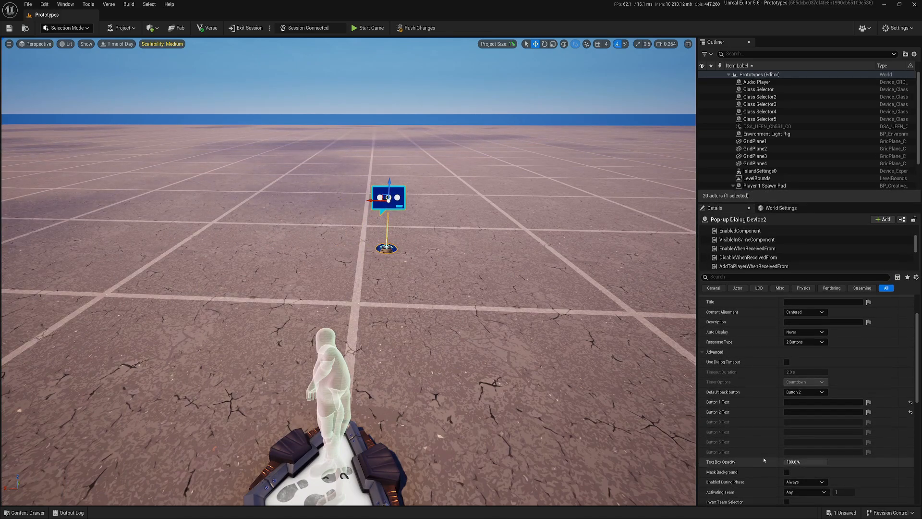
scroll(767, 456, "down", 10)
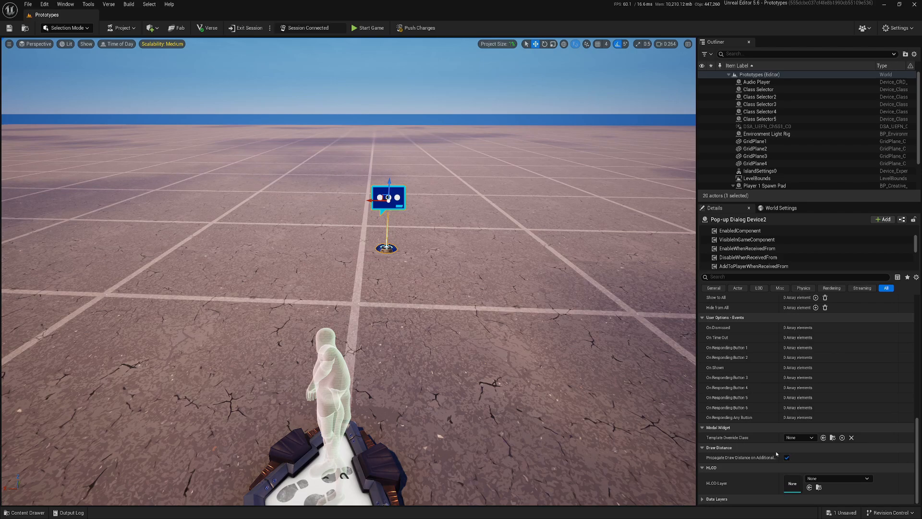
key("ctrl+space")
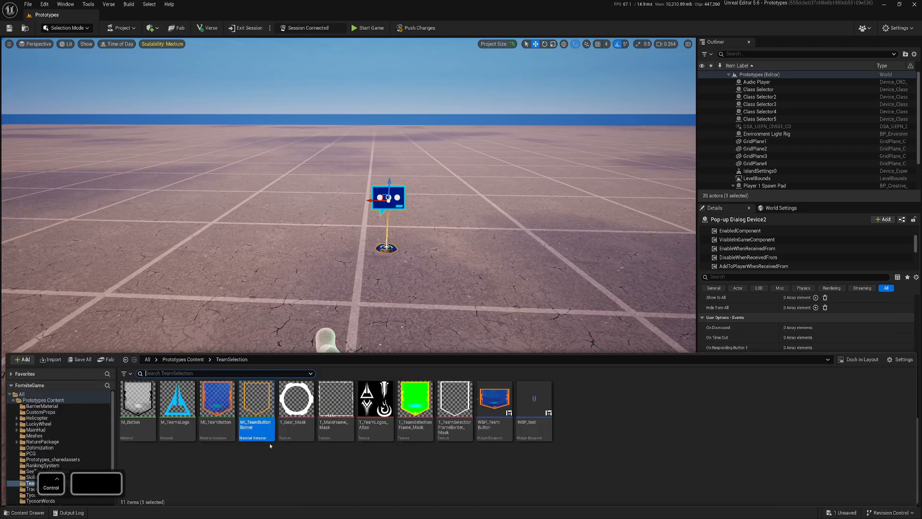
left_click(536, 420)
right_click_drag(587, 346, 585, 346)
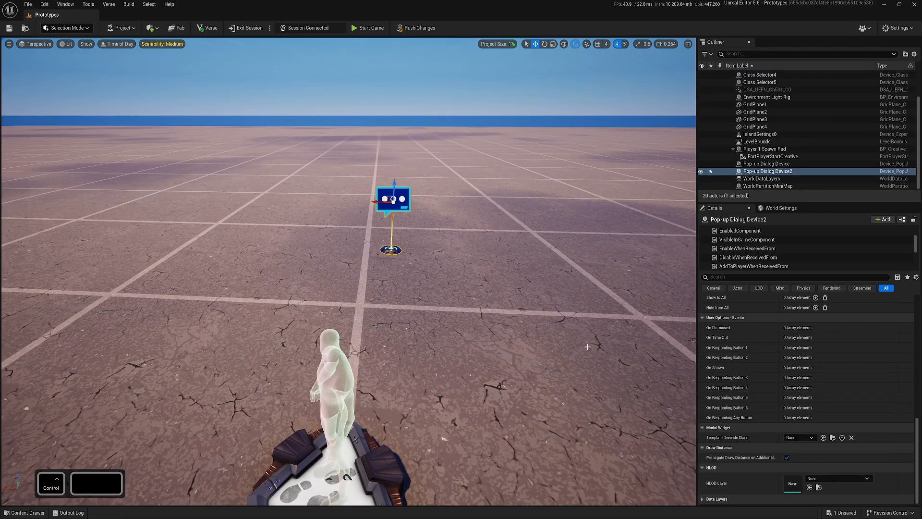
Set the duplicated Pop-up Dialog Device's Auto Display option to Game Start and save the level.
scroll(768, 422, "up", 10)
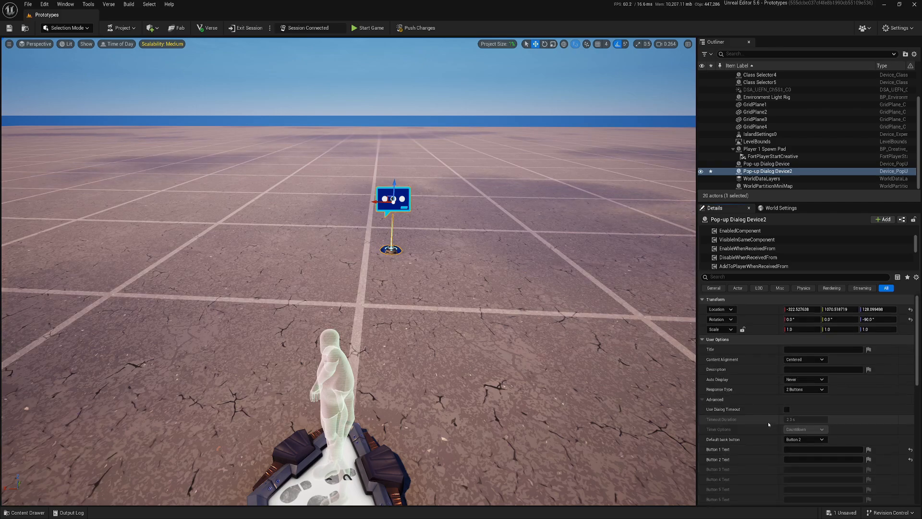
left_click(806, 380)
left_click(798, 400)
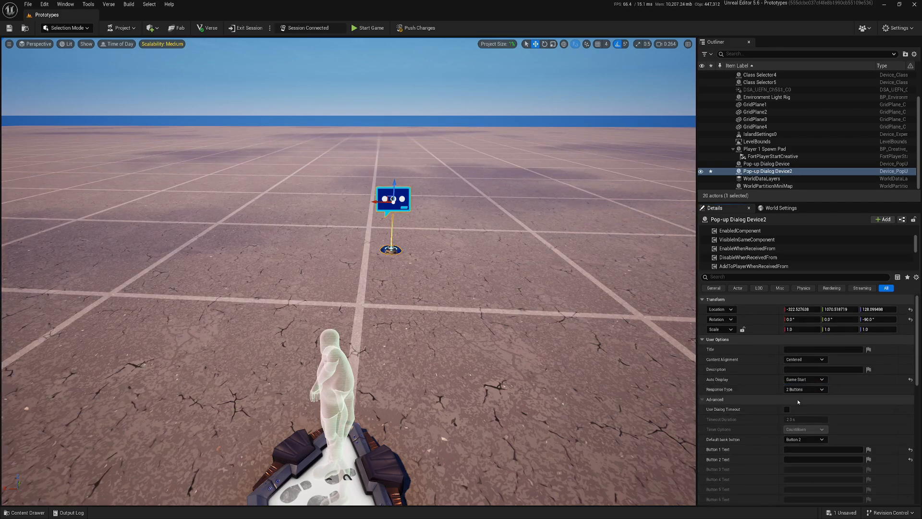
key("w")
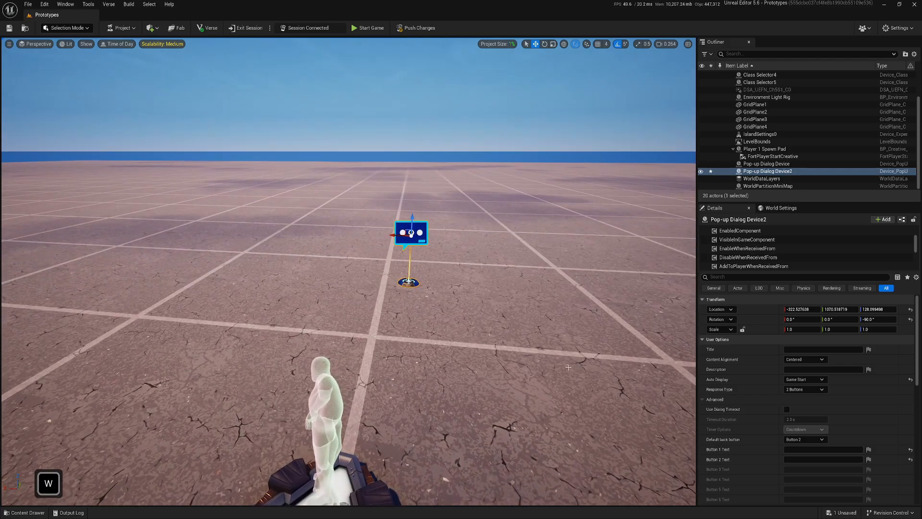
key("ctrl+s")
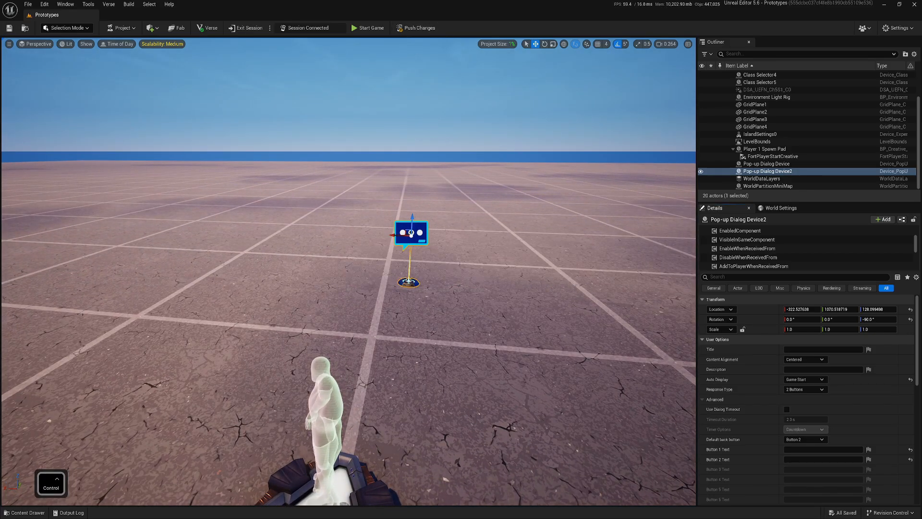
Switch to the running Fortnite client and check the duplicated dialog device in the edit session.
key("super")
key("Escape")
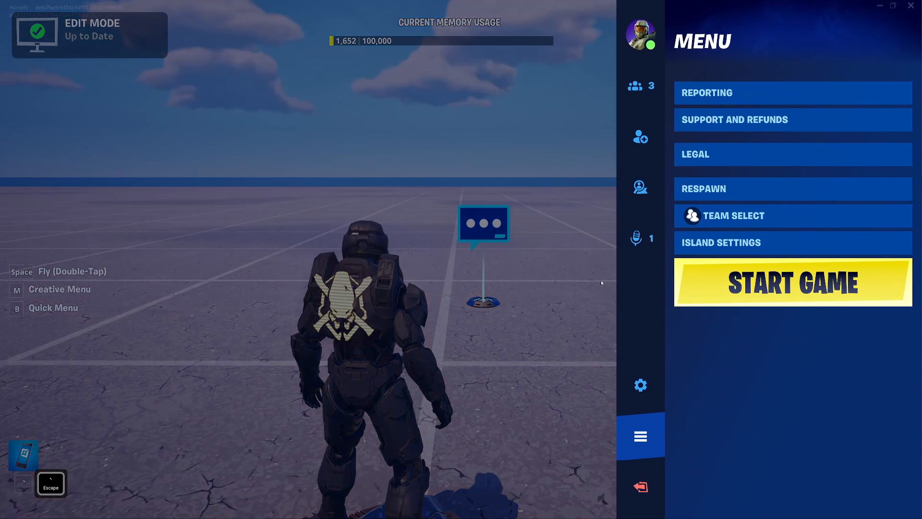
key("Escape")
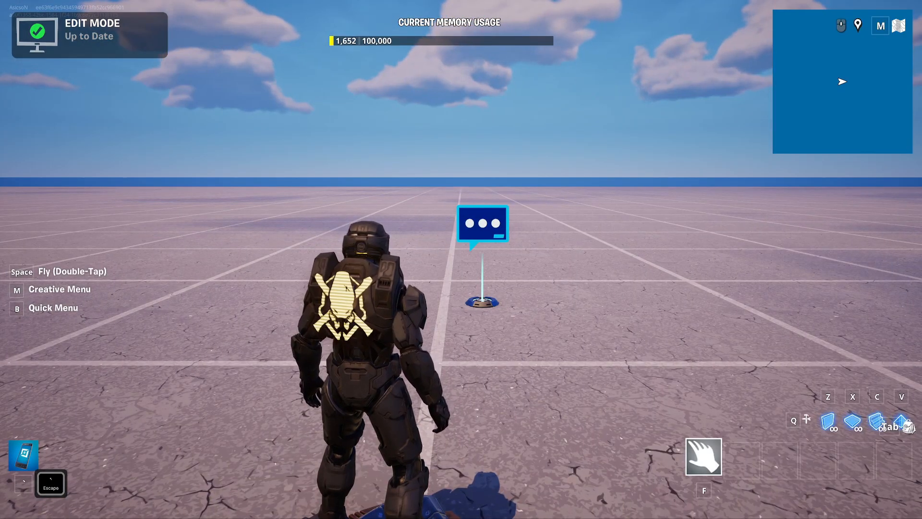